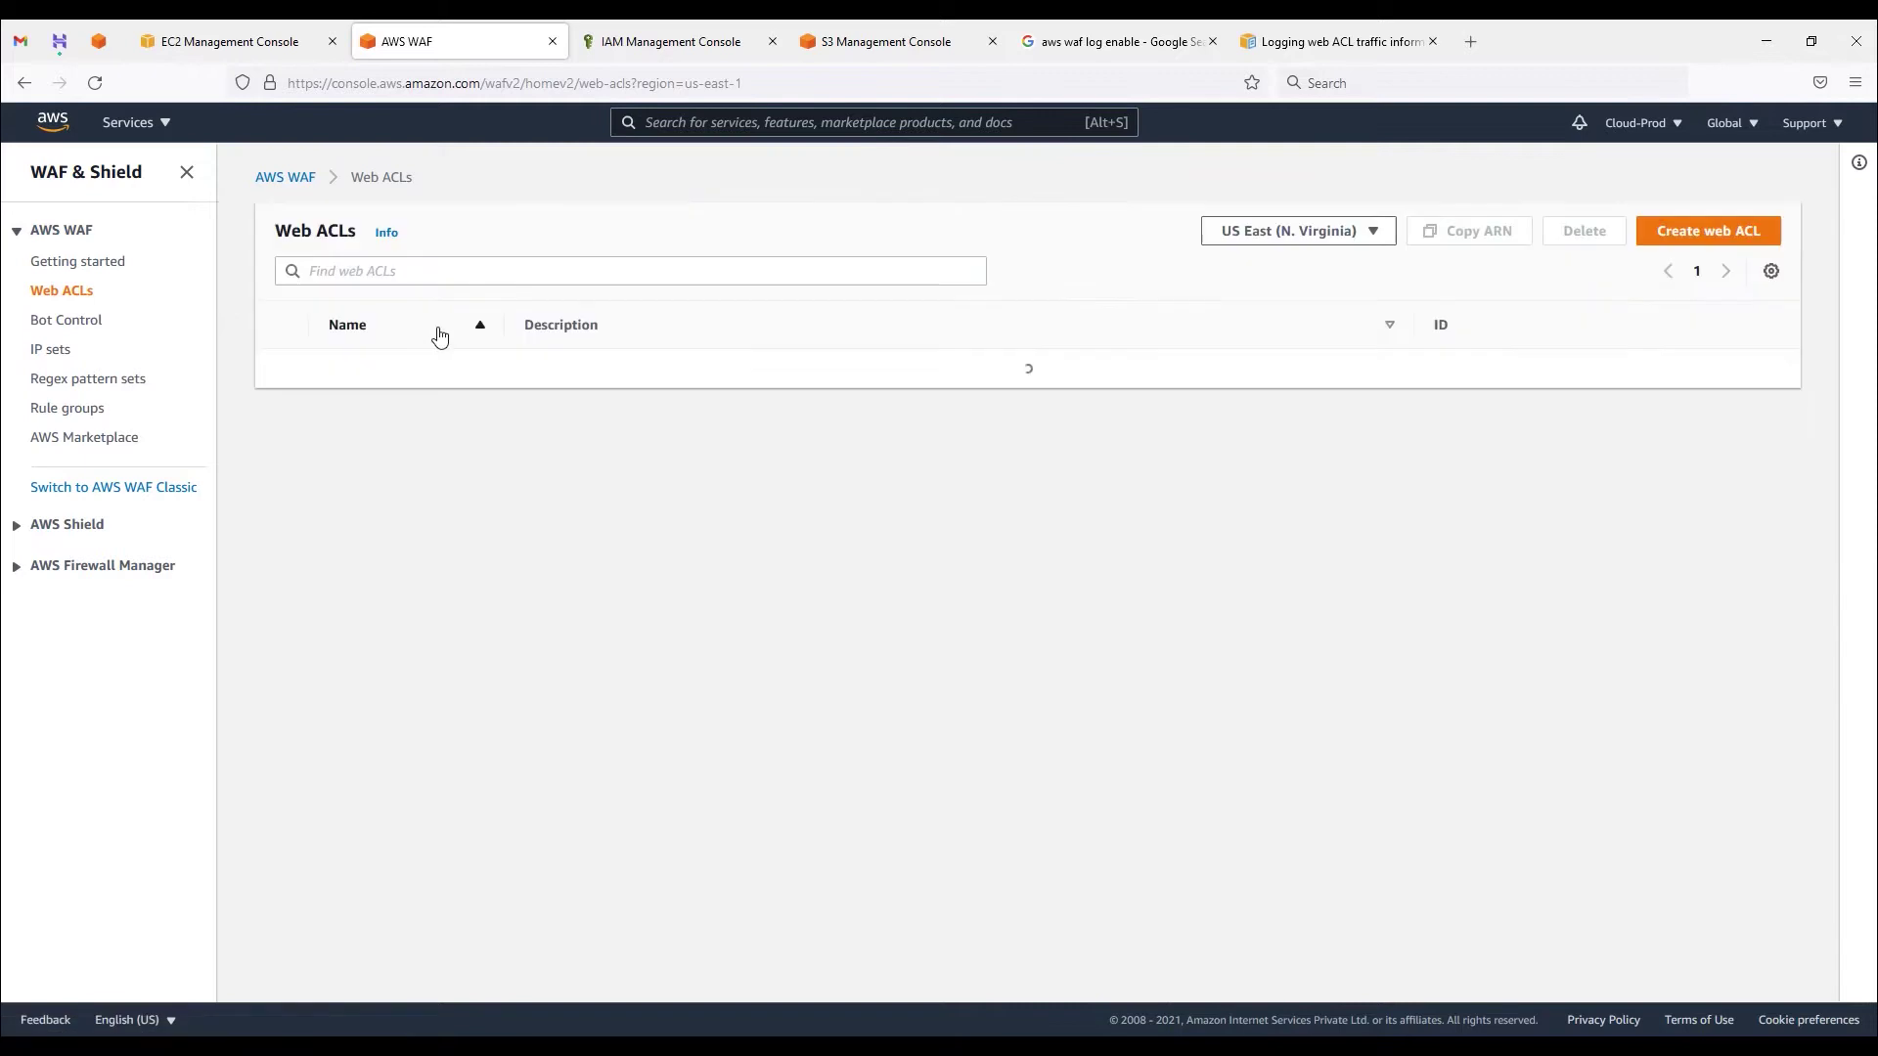
Step: Open the demowaf web ACL in the US East (Ohio) region and review its request chart and sampled requests
click(1373, 231)
click(1312, 324)
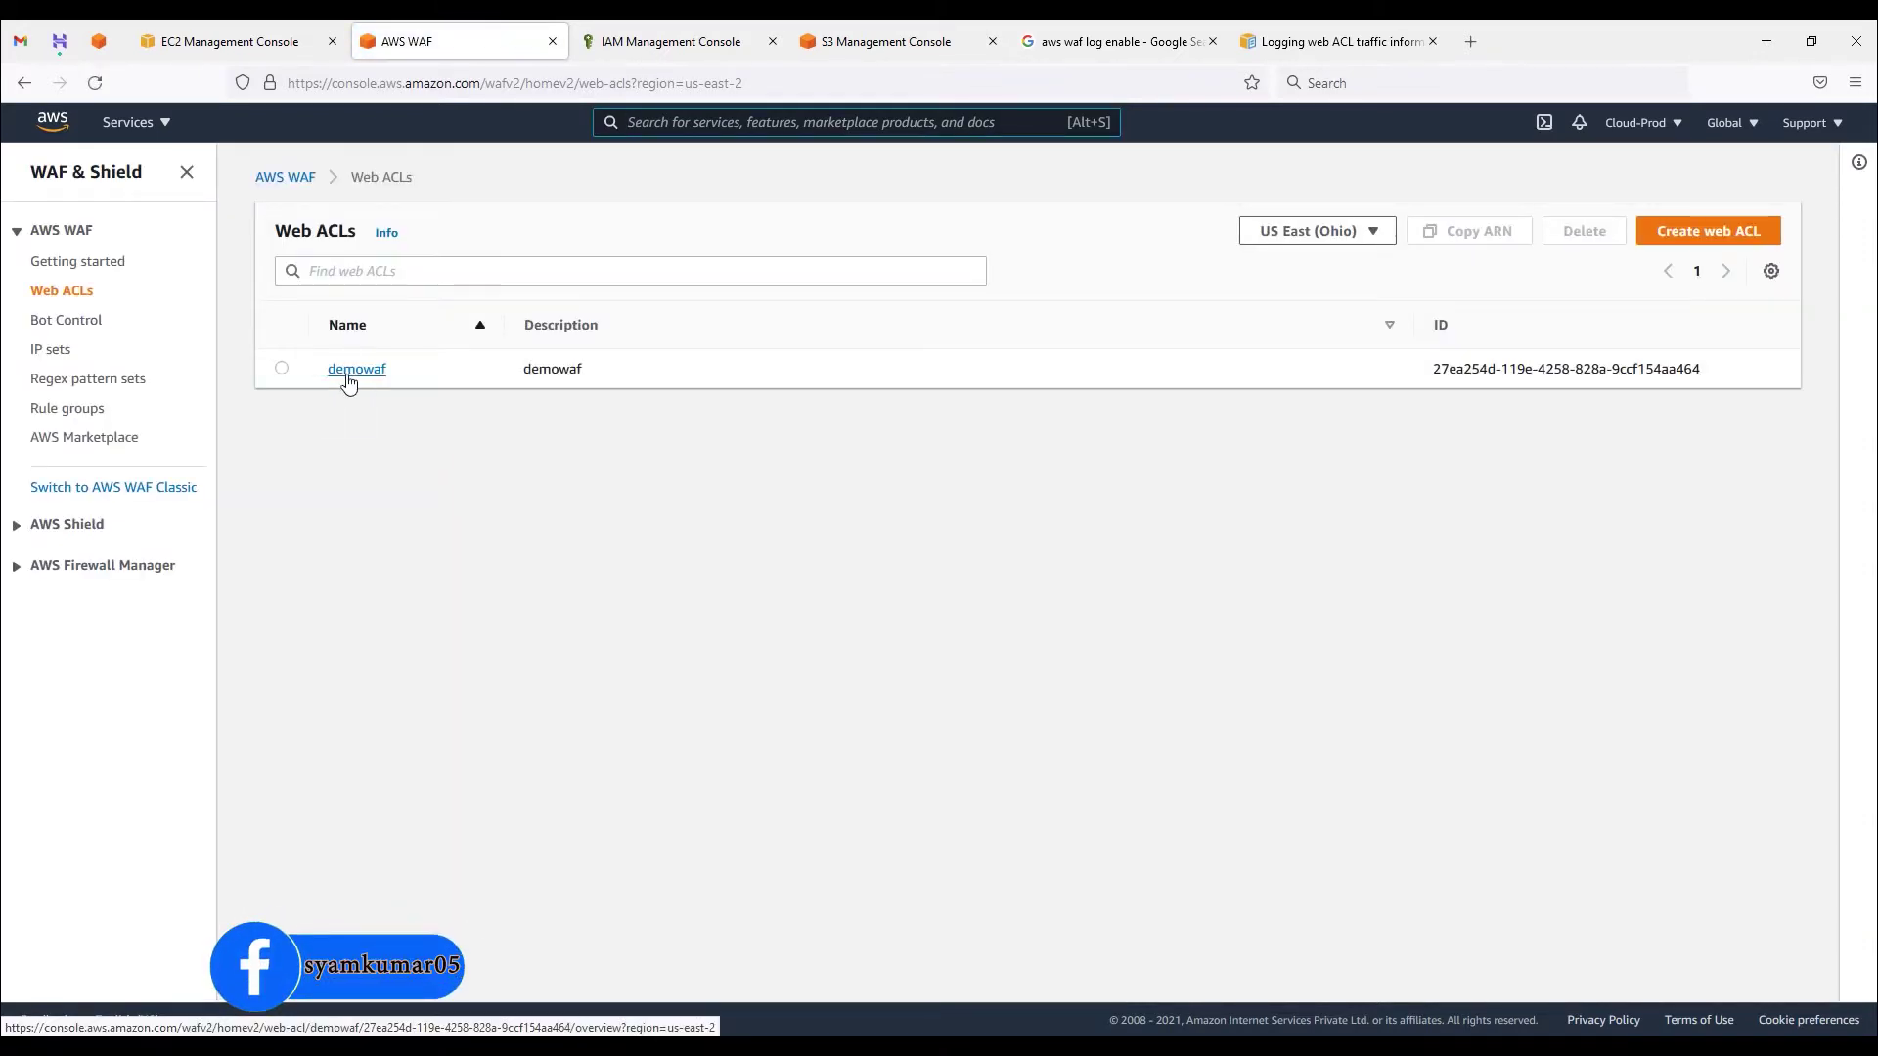
click(352, 376)
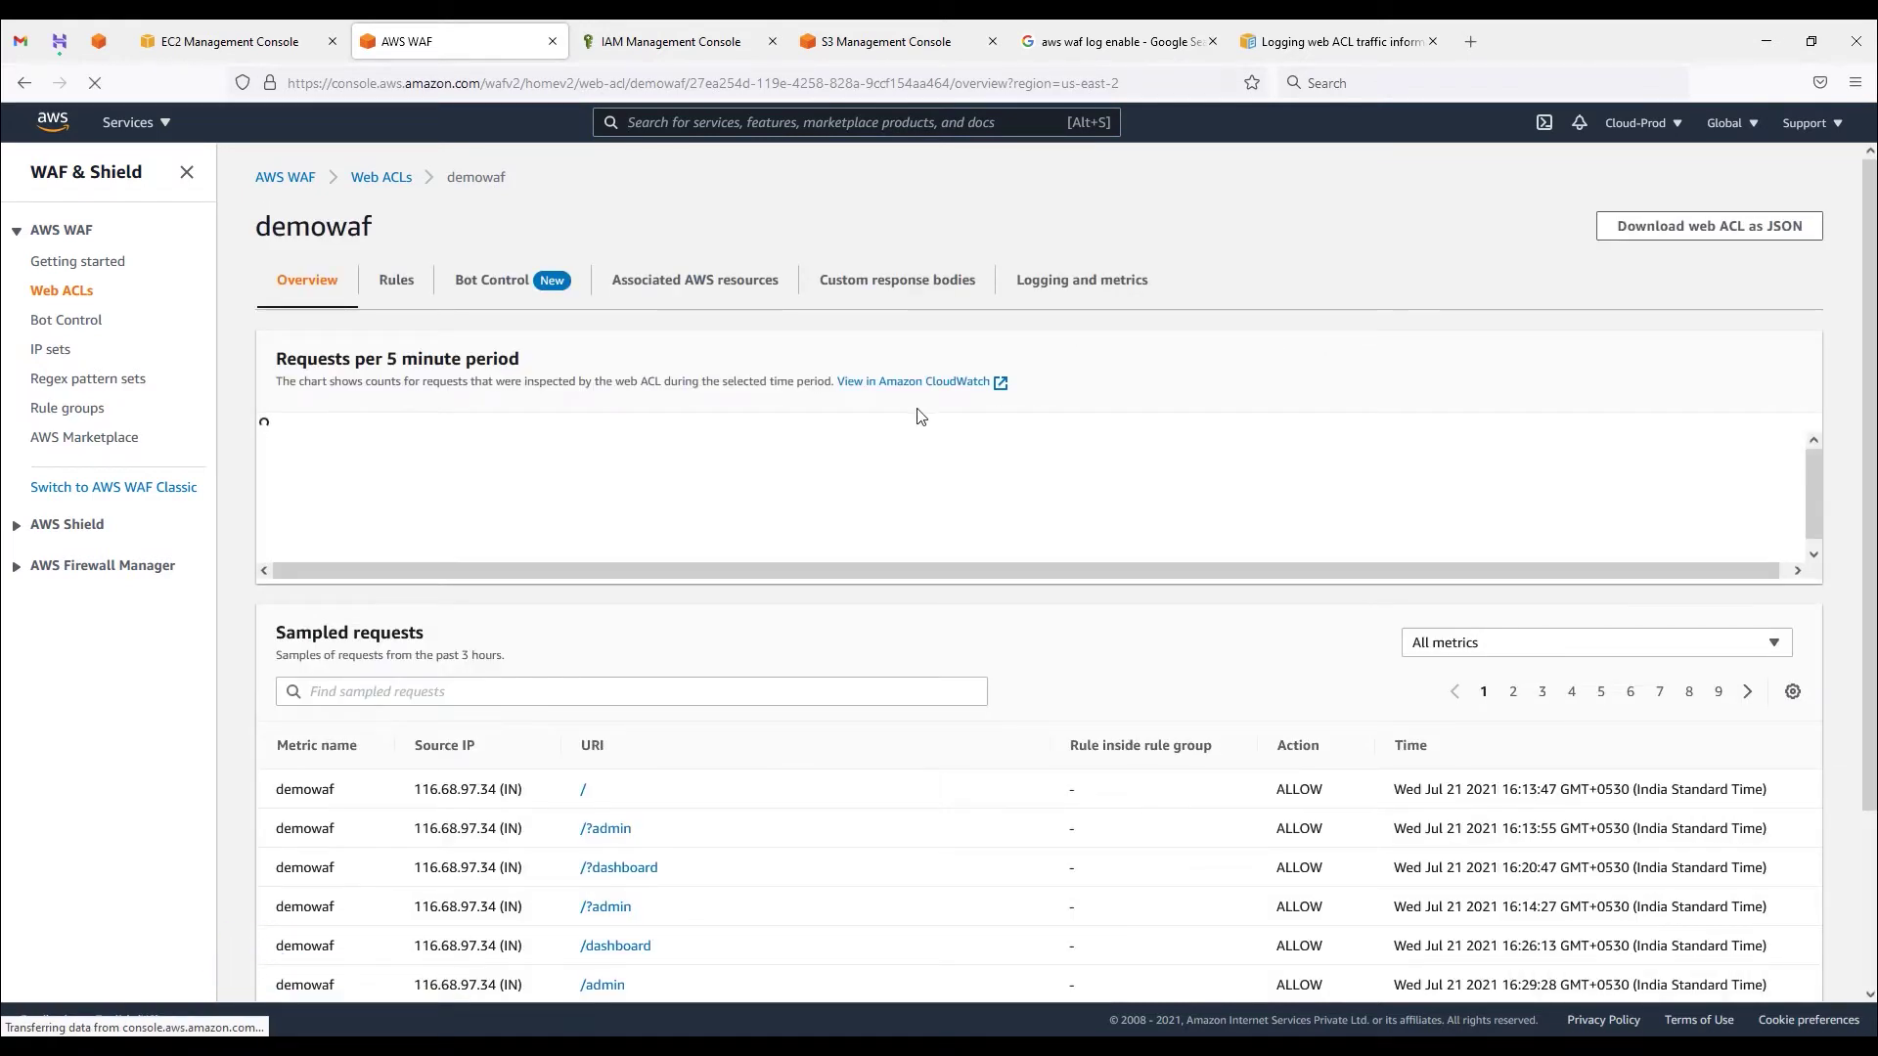
scroll(500, 696, down, 3)
drag(434, 717, 501, 717)
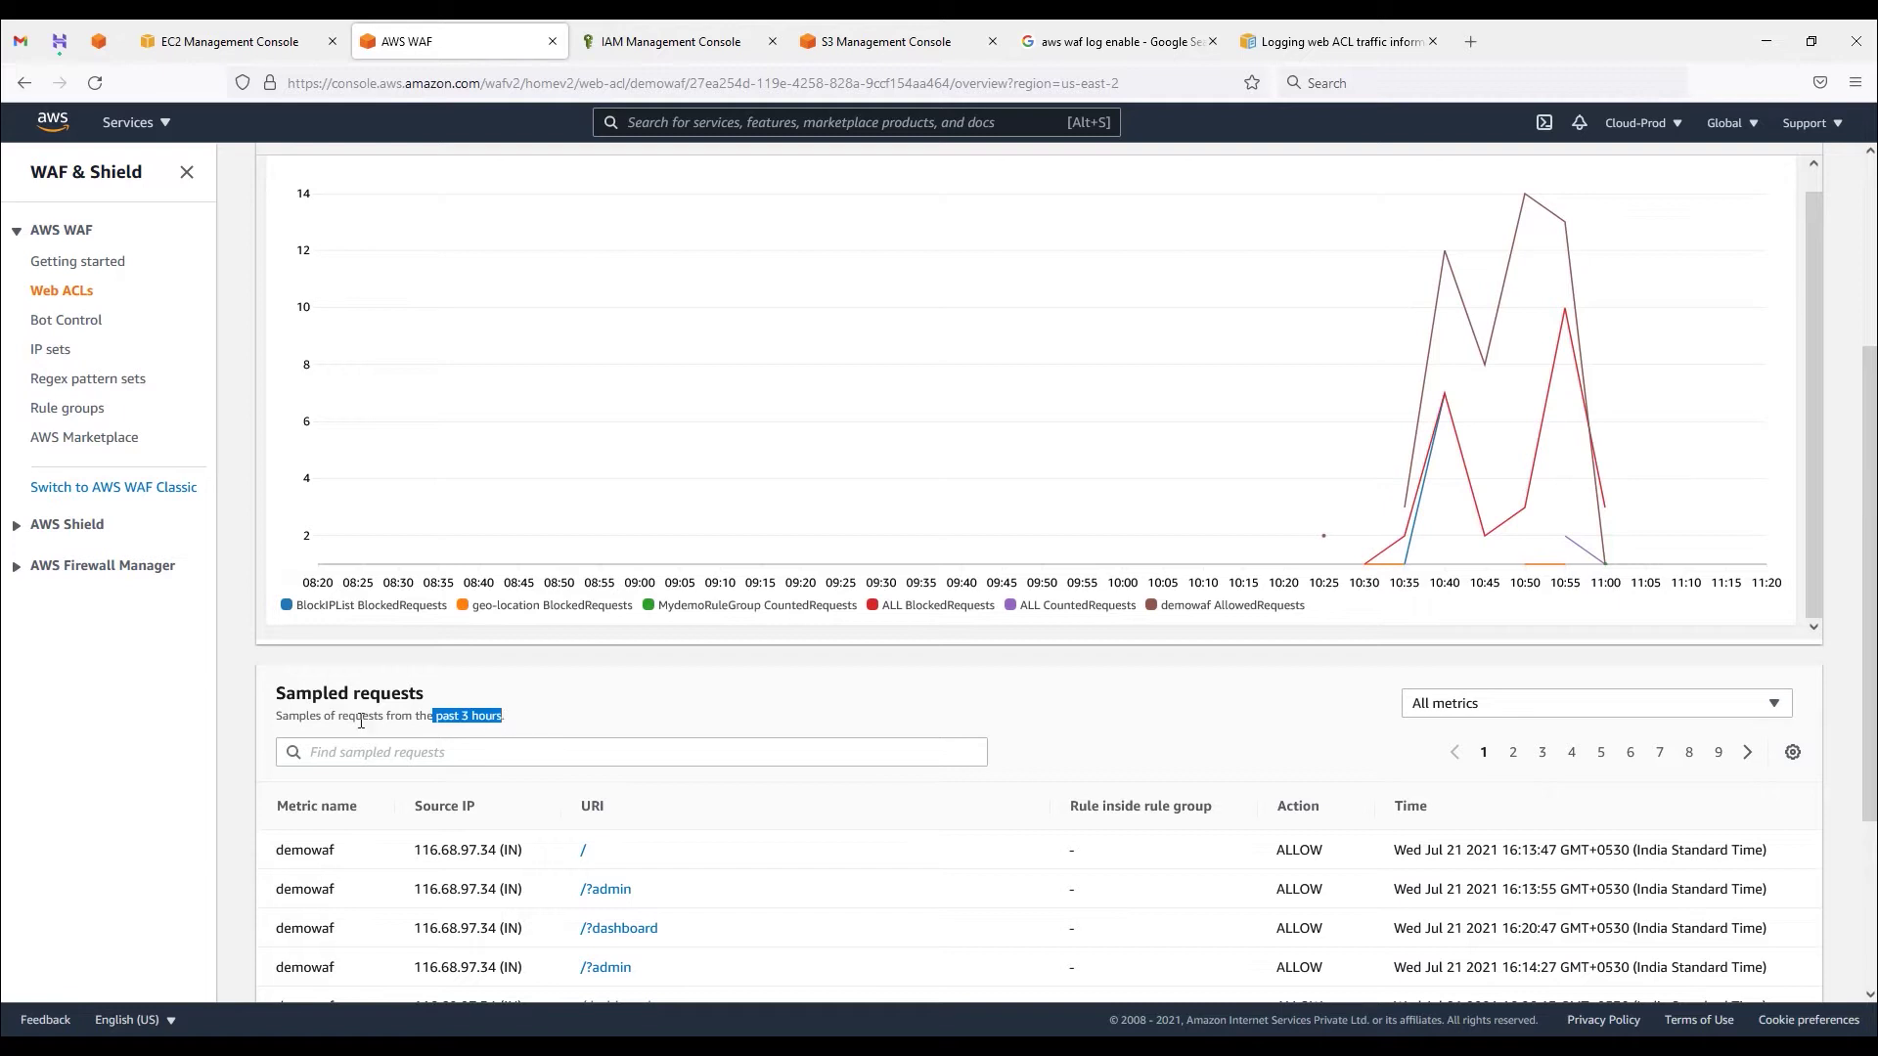
drag(282, 717, 505, 719)
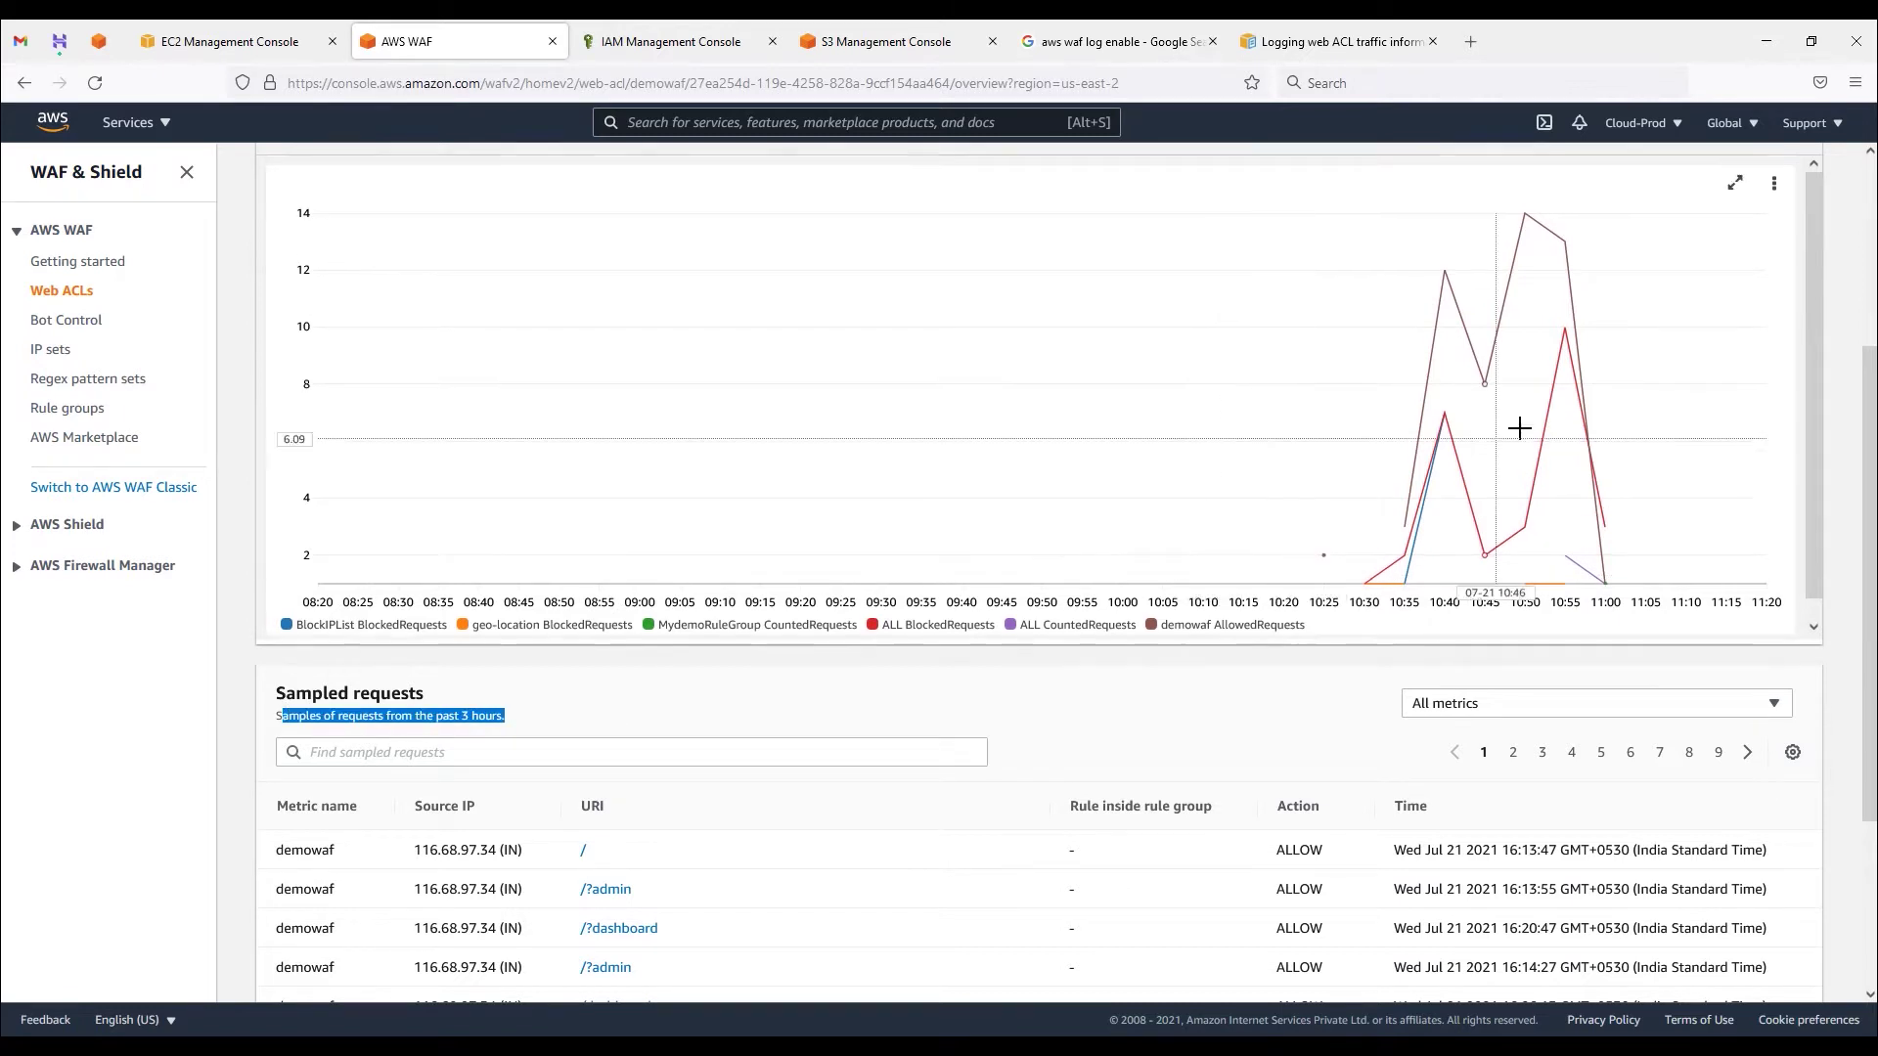
scroll(1519, 427, up, 2)
scroll(1497, 450, up, 1)
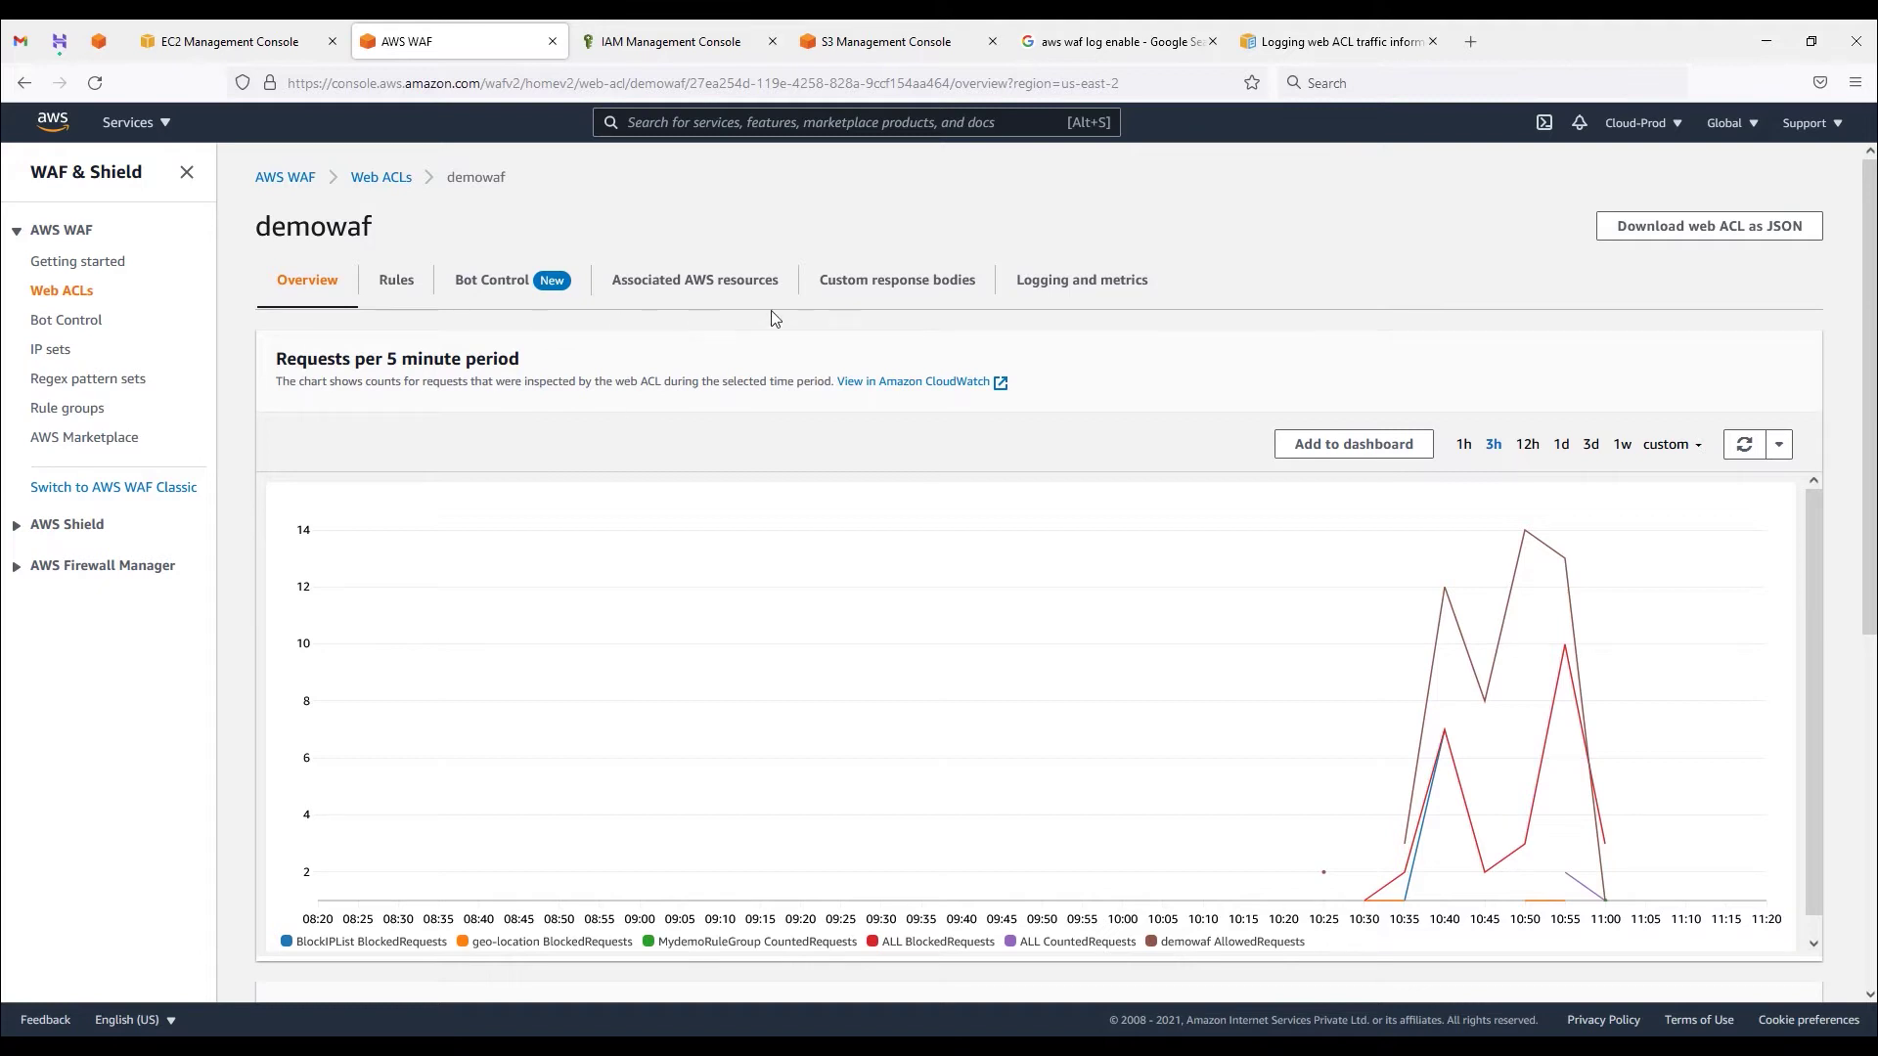
Step: Start enabling logging for demowaf and review the IAM role note and the required delivery stream name prefix
click(1101, 285)
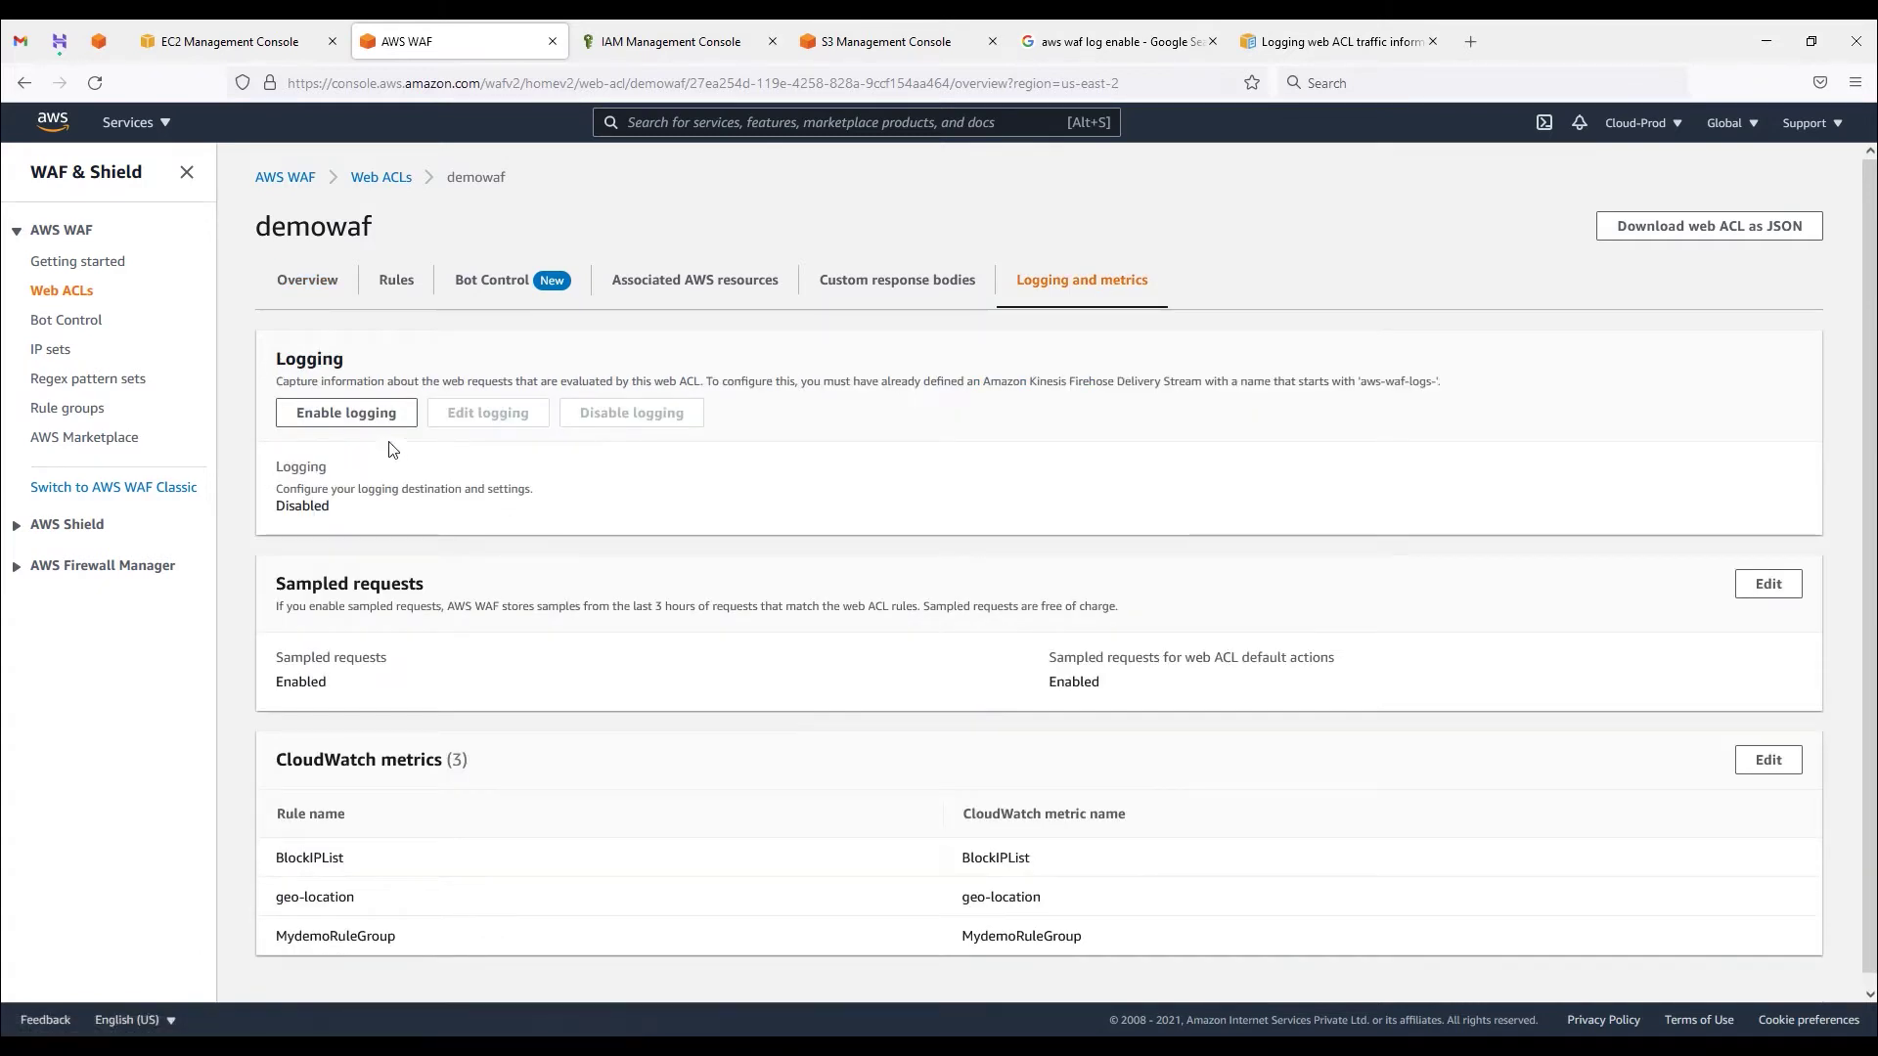
drag(329, 514, 276, 509)
click(357, 414)
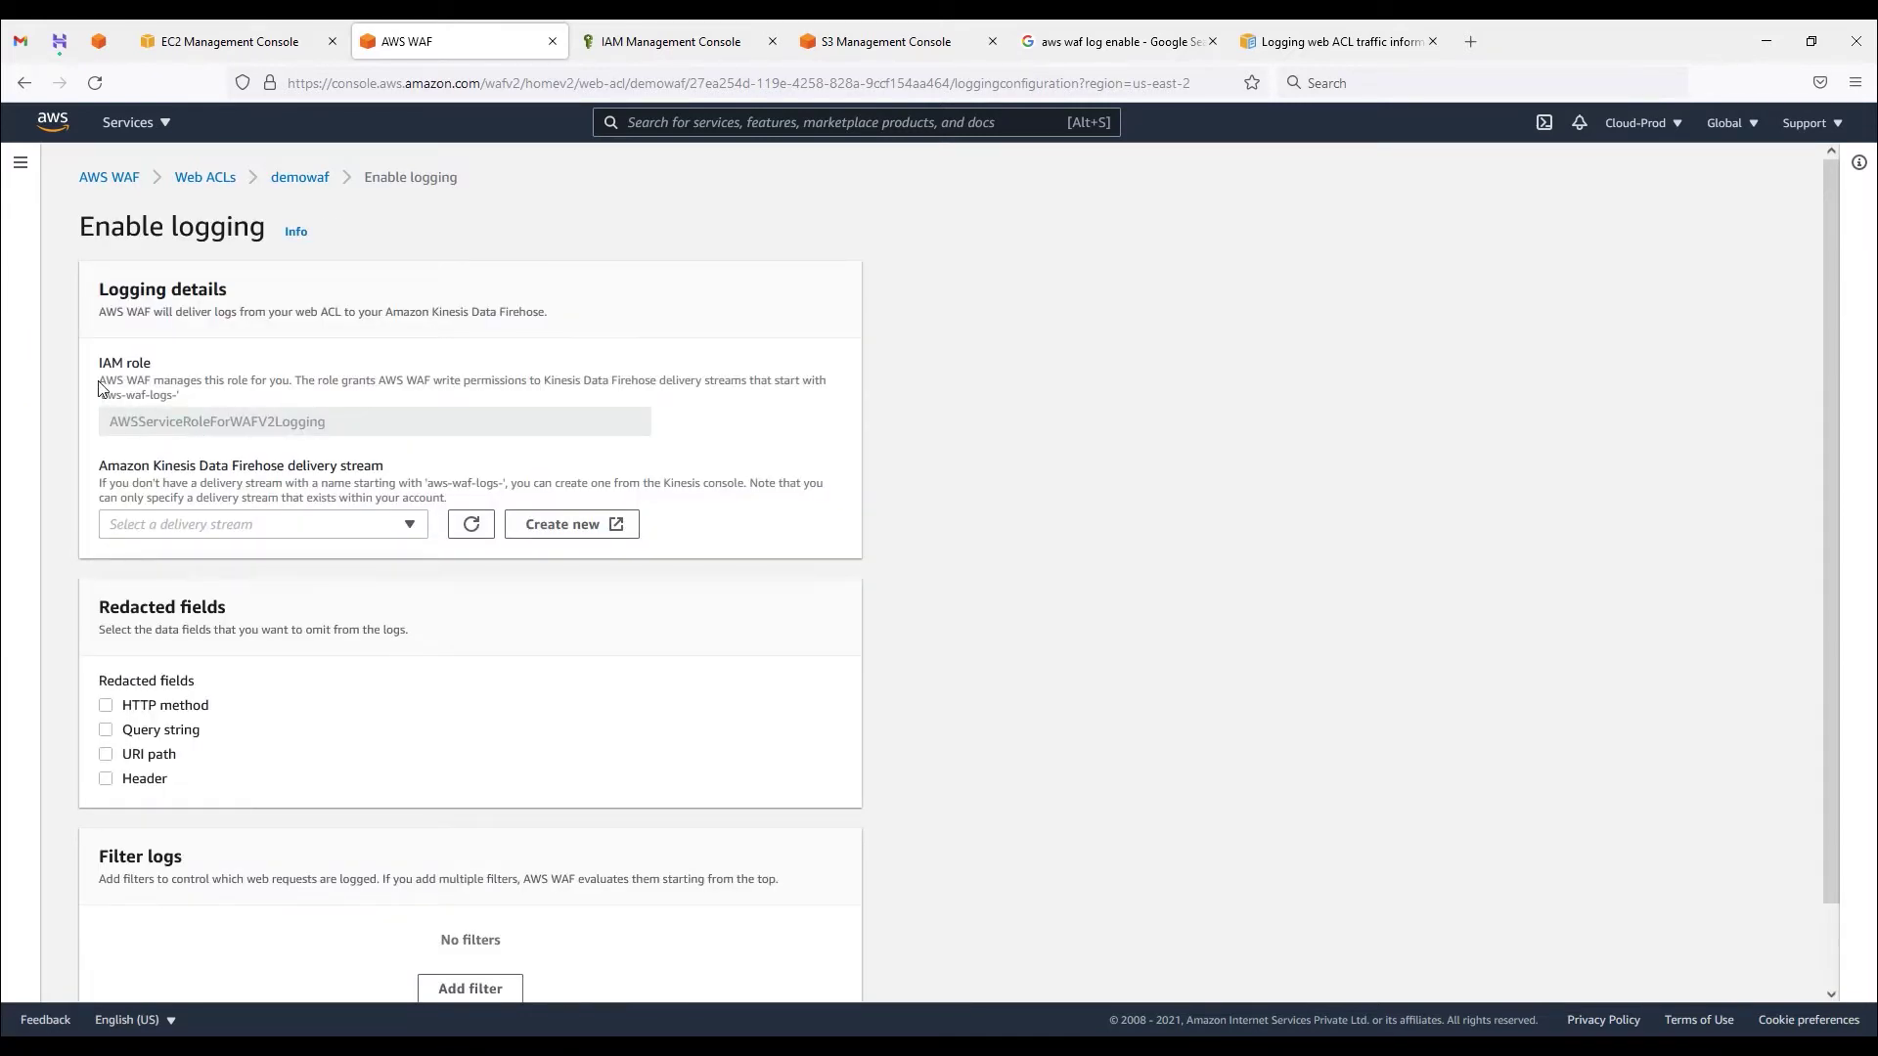
drag(101, 383, 258, 379)
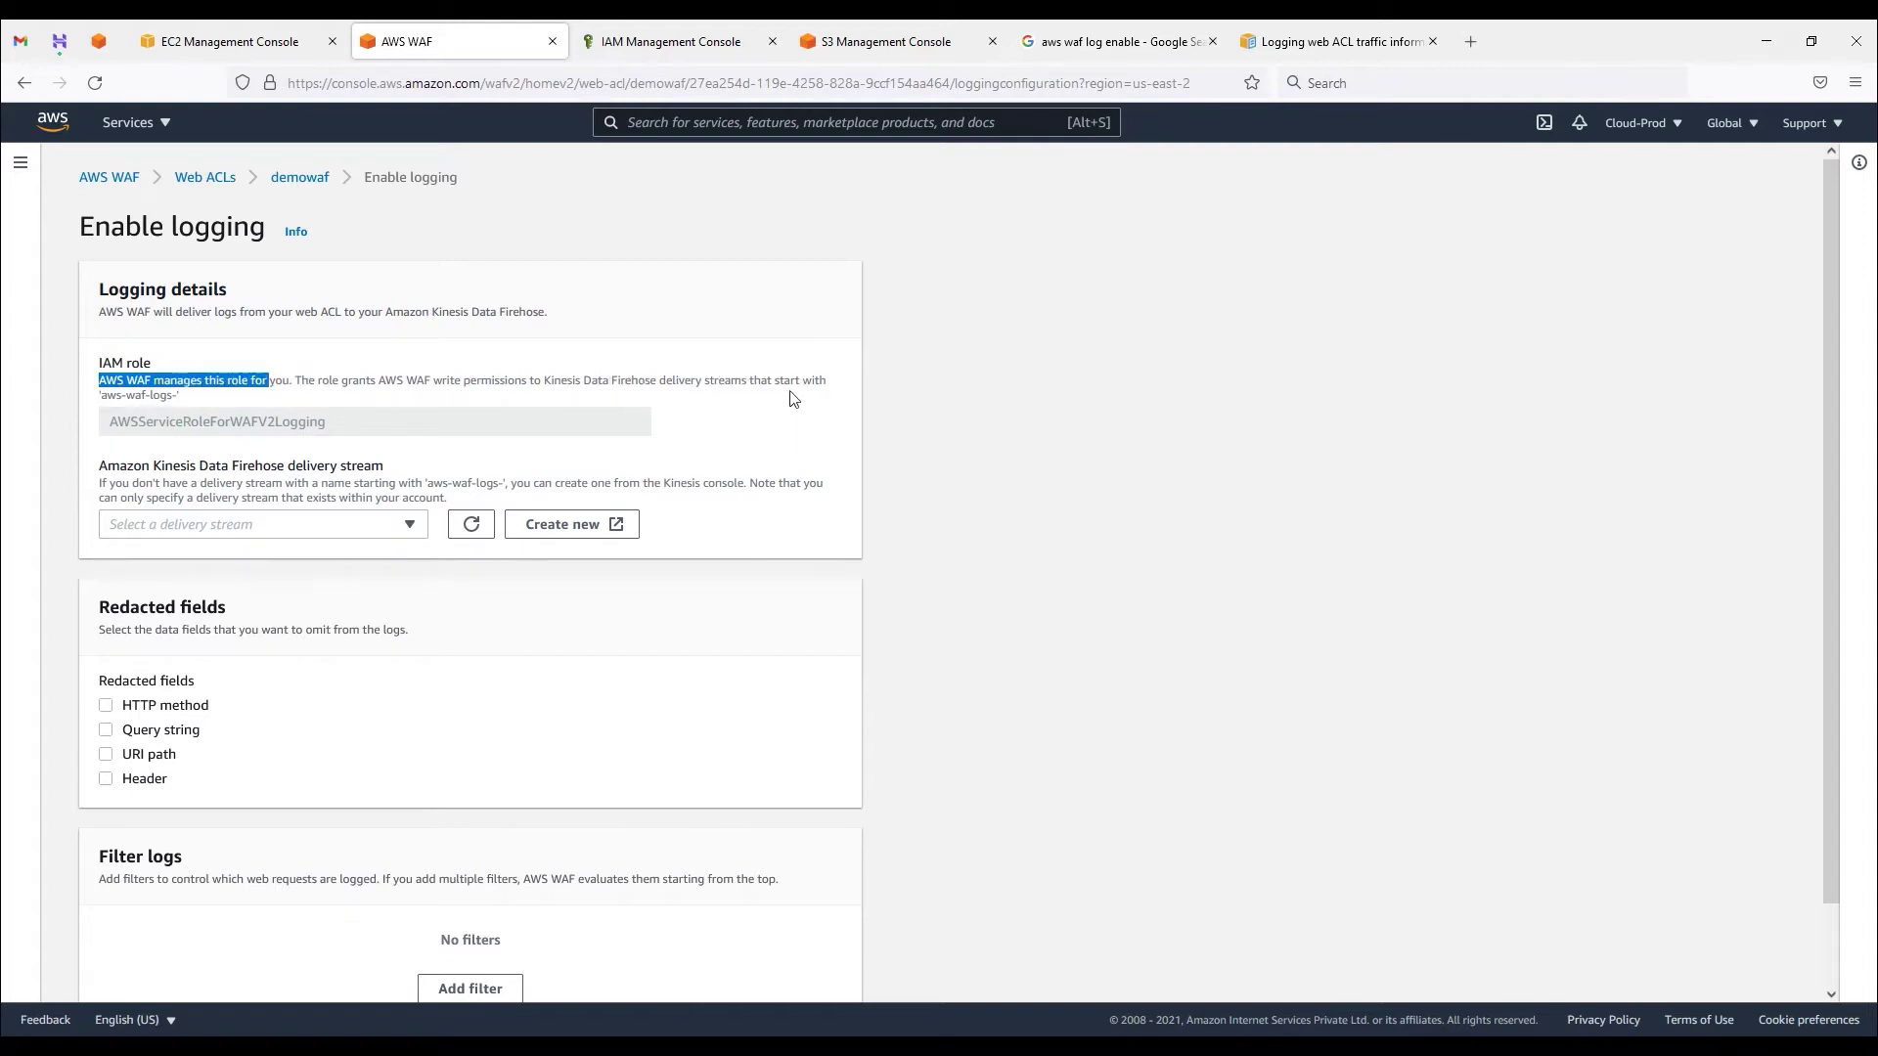
drag(546, 379, 669, 414)
click(116, 415)
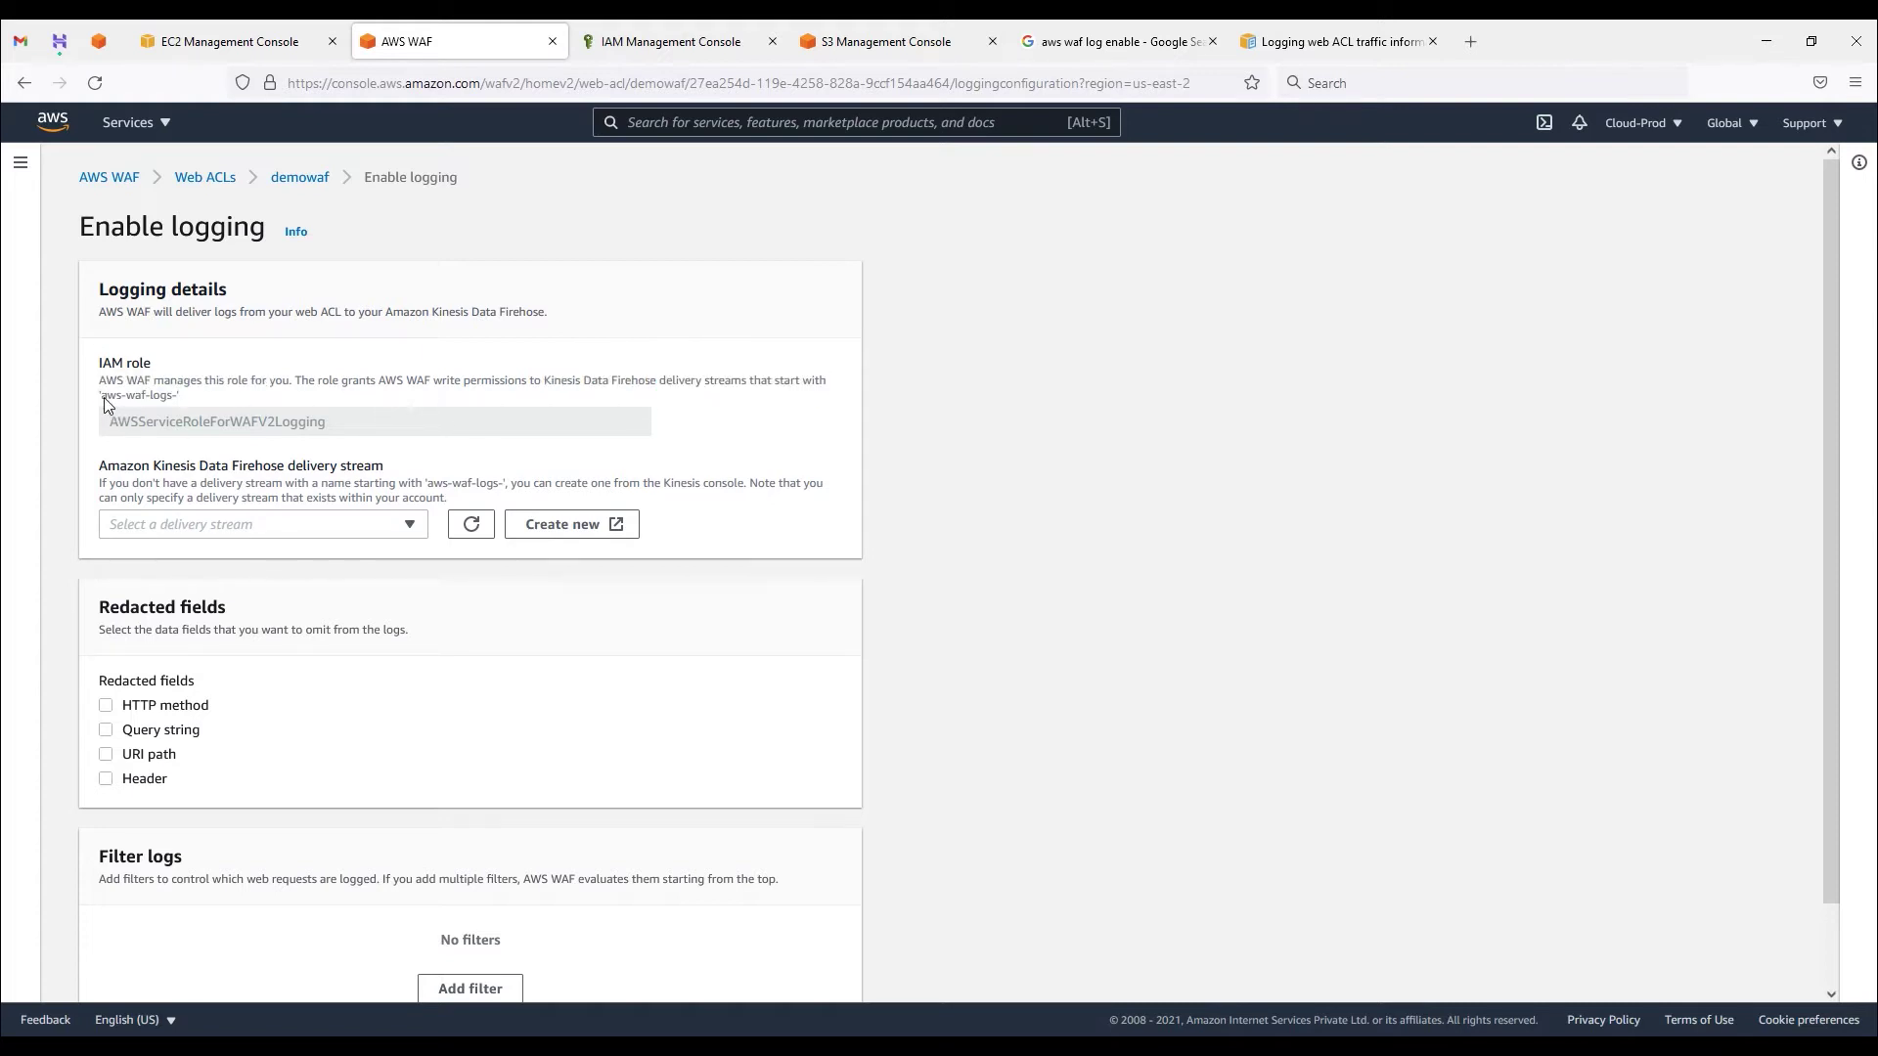
drag(103, 394, 157, 395)
click(137, 395)
mouse_move(179, 395)
mouse_down()
mouse_move(107, 396)
mouse_move(178, 396)
mouse_move(163, 396)
mouse_up()
Step: Search the AWS services for "kines" and open Kinesis in a separate browser tab, keeping the WAF logging form open
click(811, 128)
text(kines)
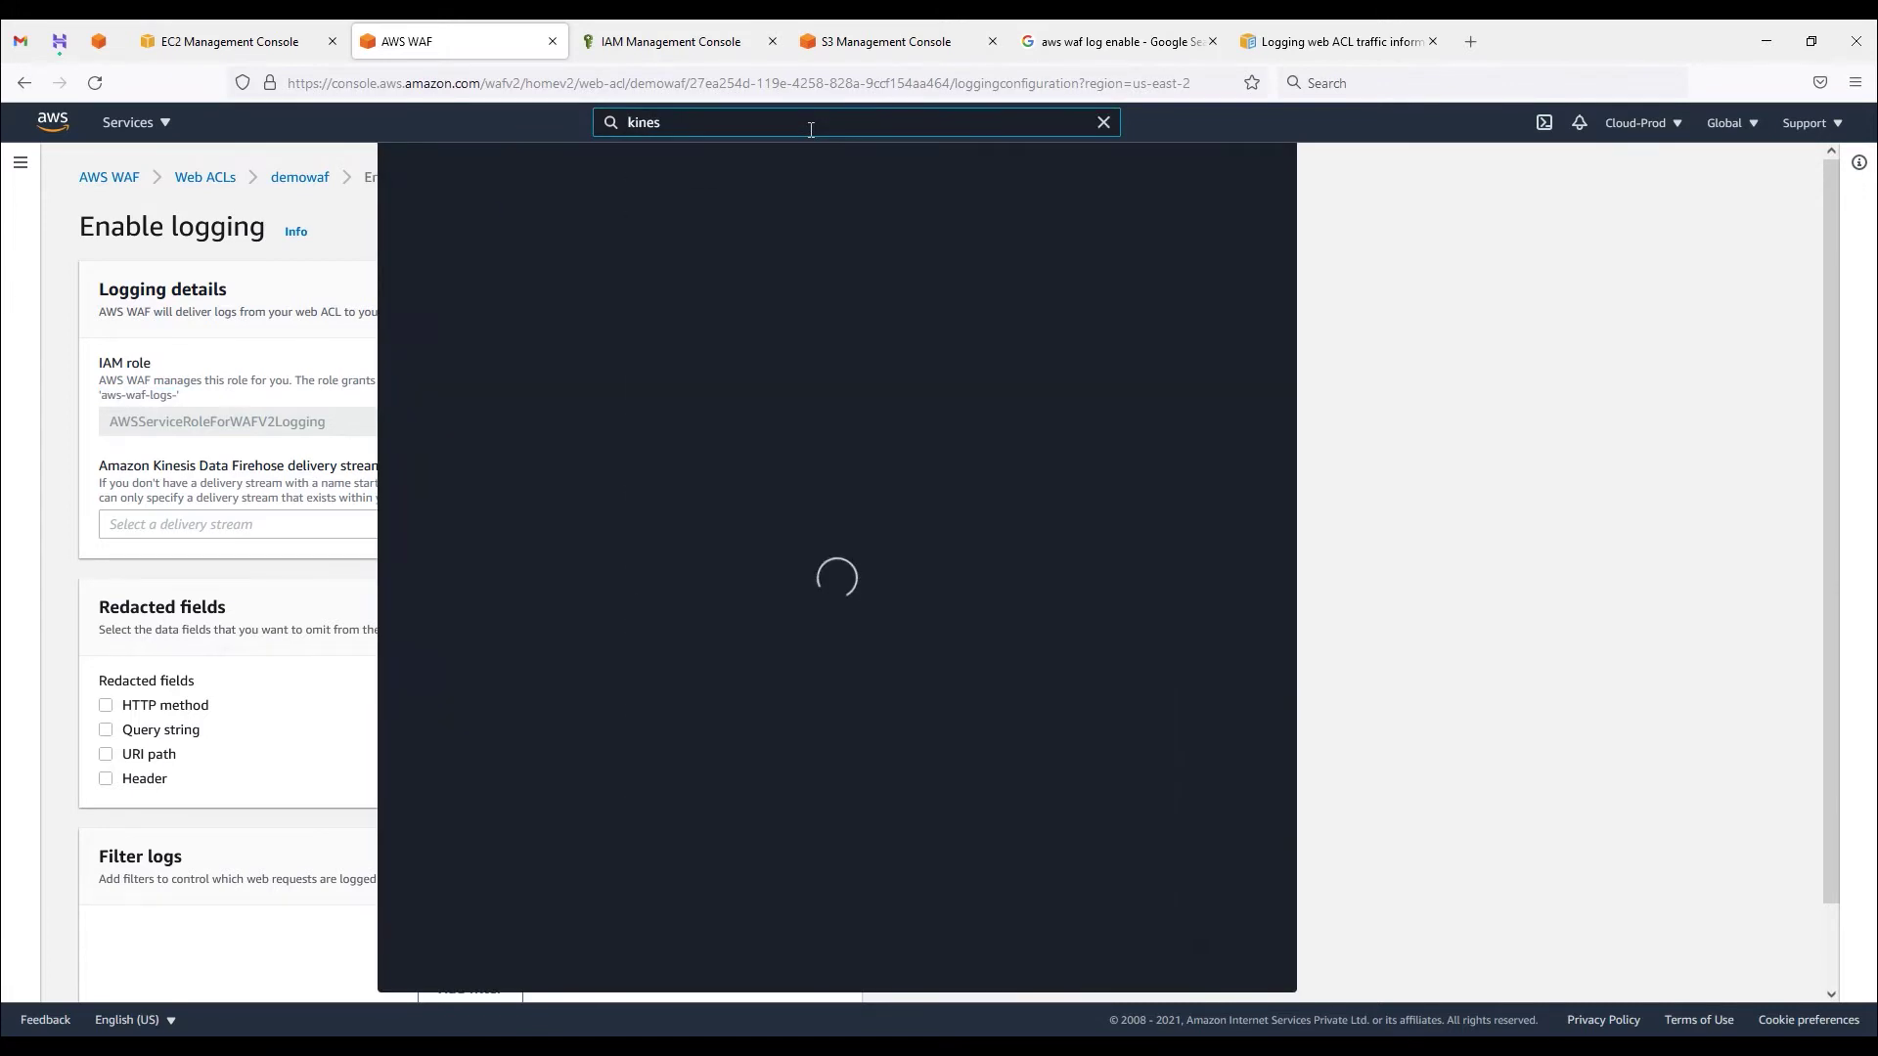
mouse_move(699, 281)
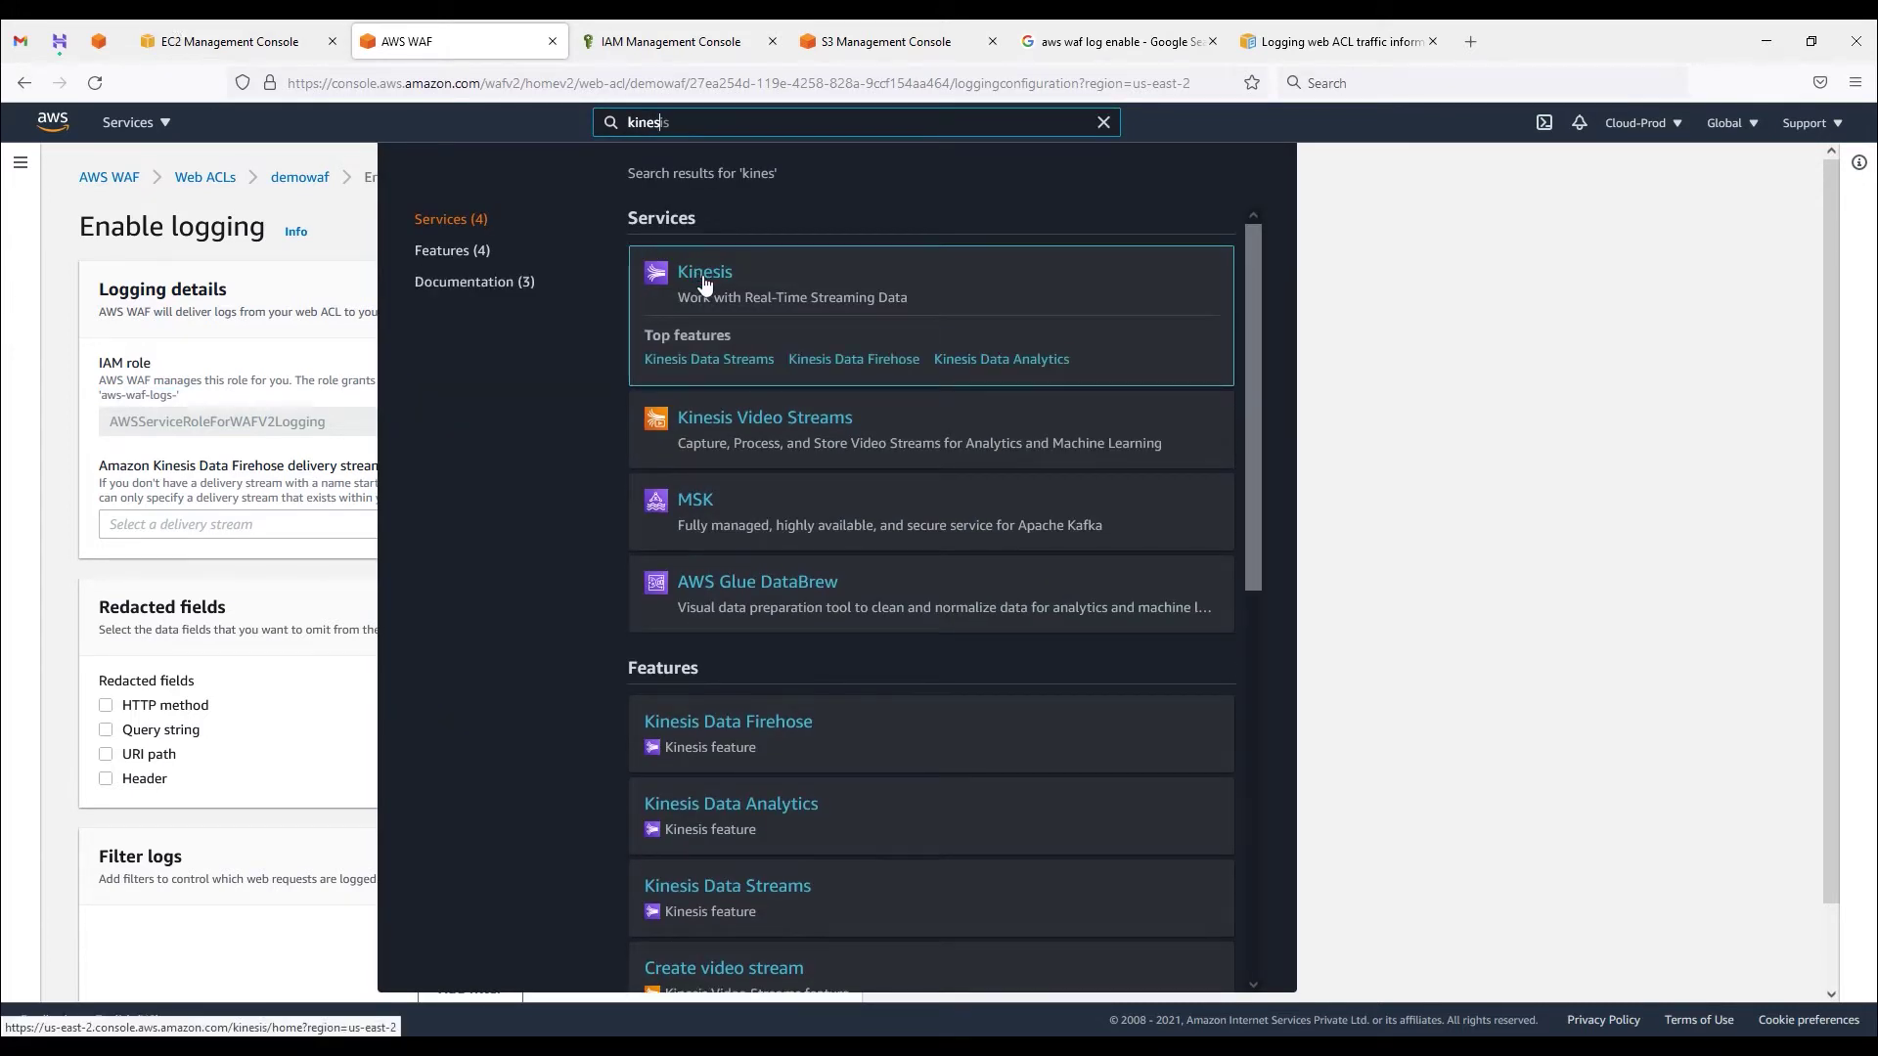
right_click(705, 282)
click(748, 293)
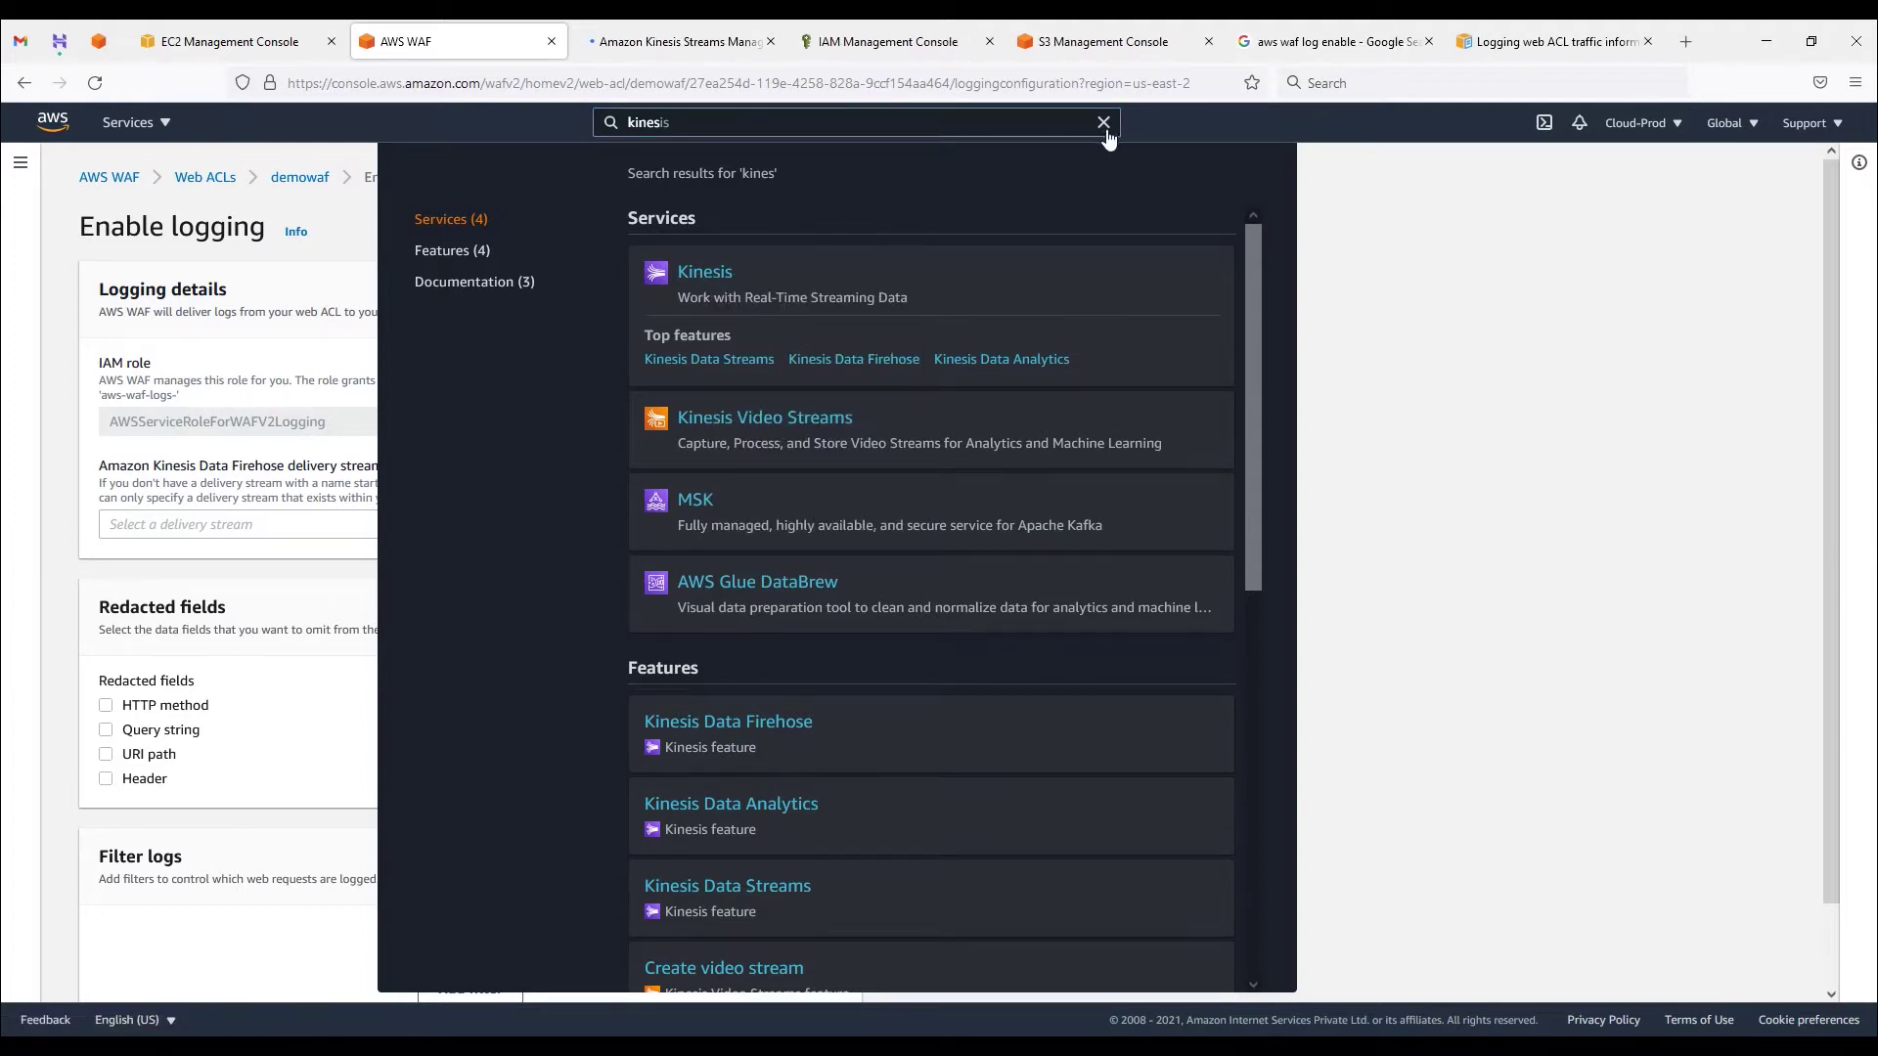
click(1103, 123)
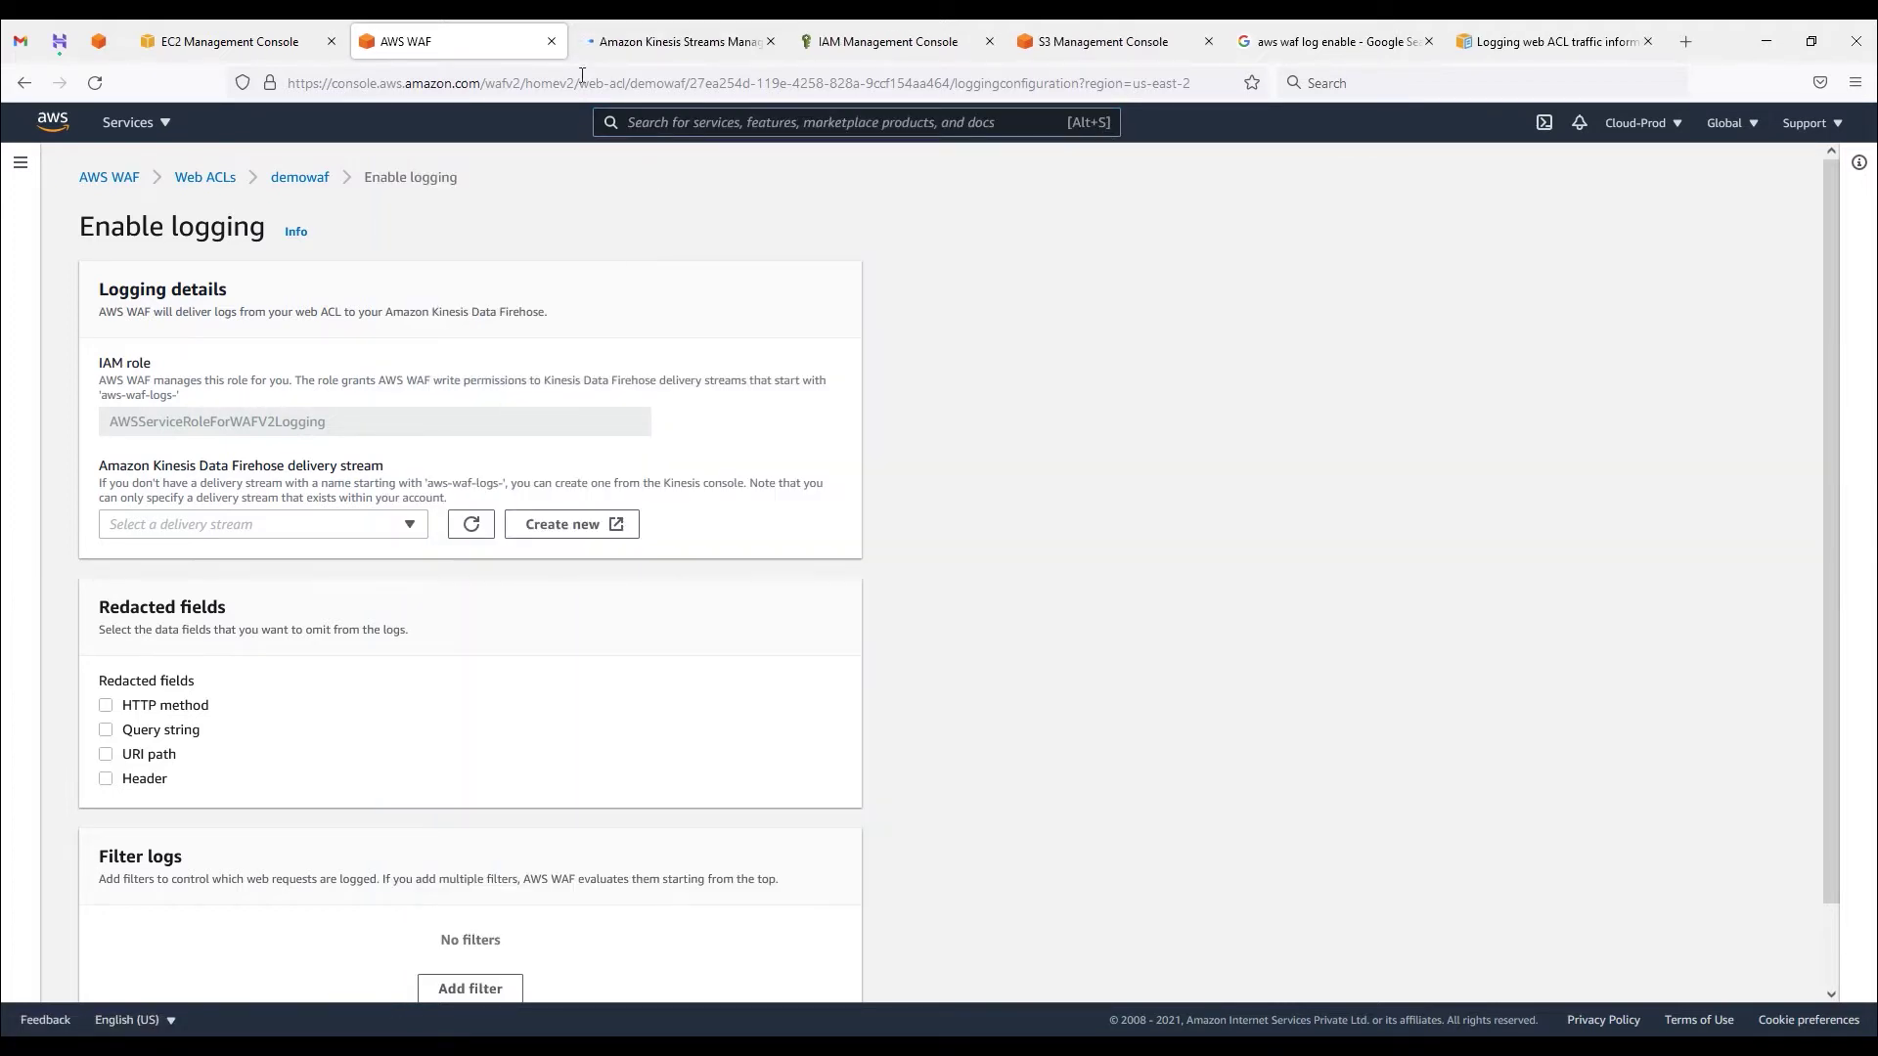
click(675, 41)
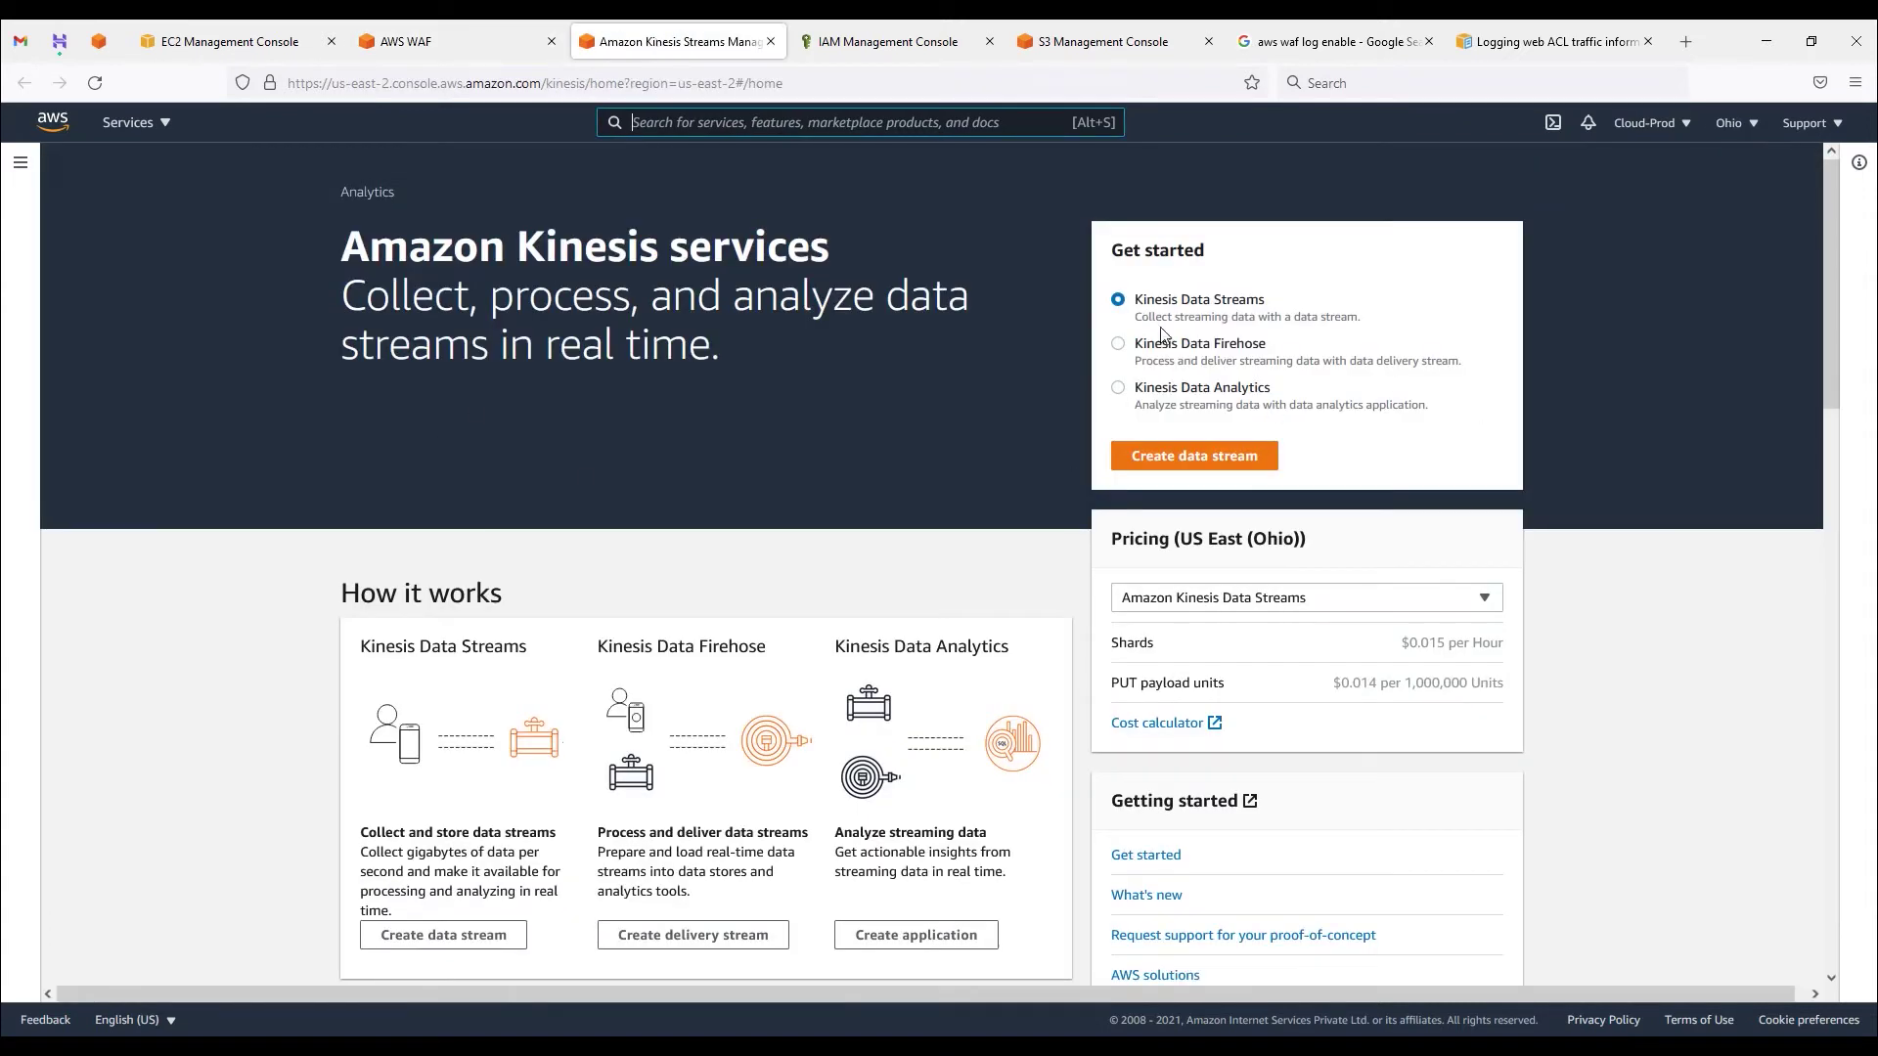
Step: Go to the Kinesis Data Firehose delivery streams and start creating a new delivery stream
drag(1203, 345, 1282, 317)
click(1272, 344)
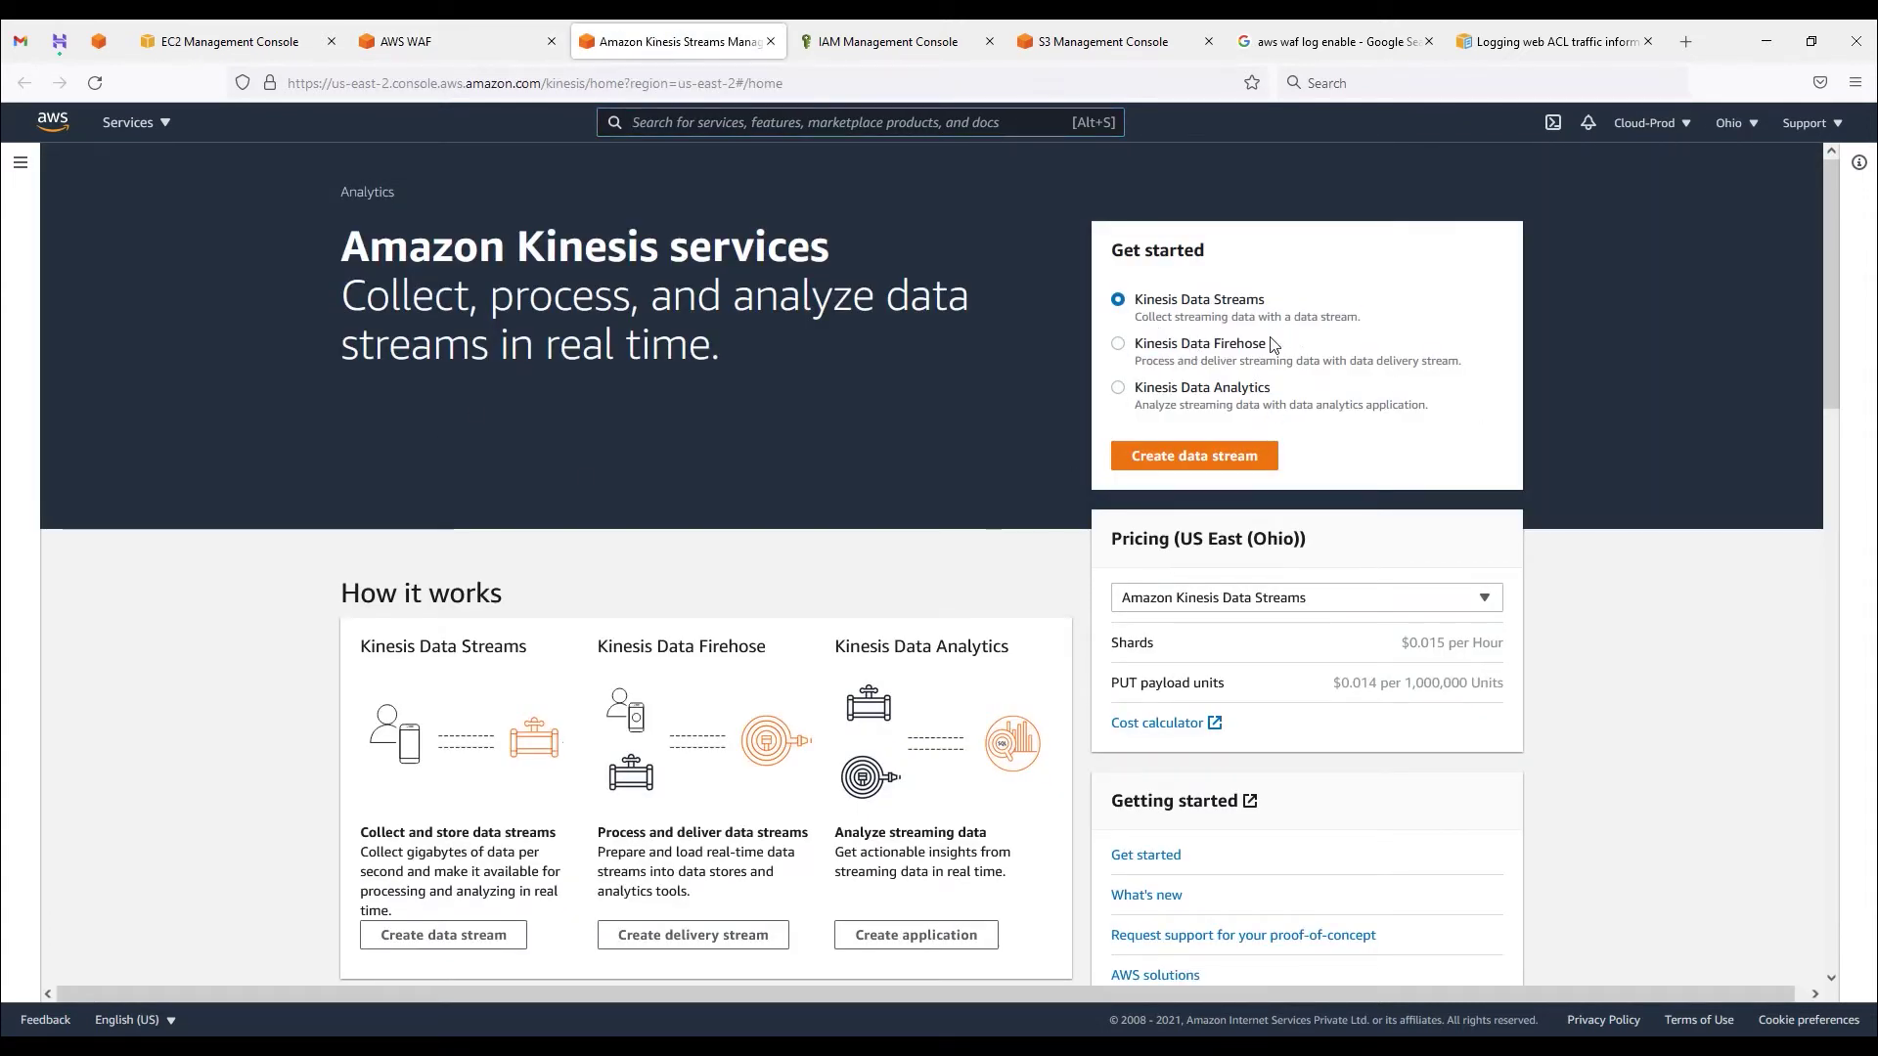
drag(1133, 345, 1268, 344)
click(19, 162)
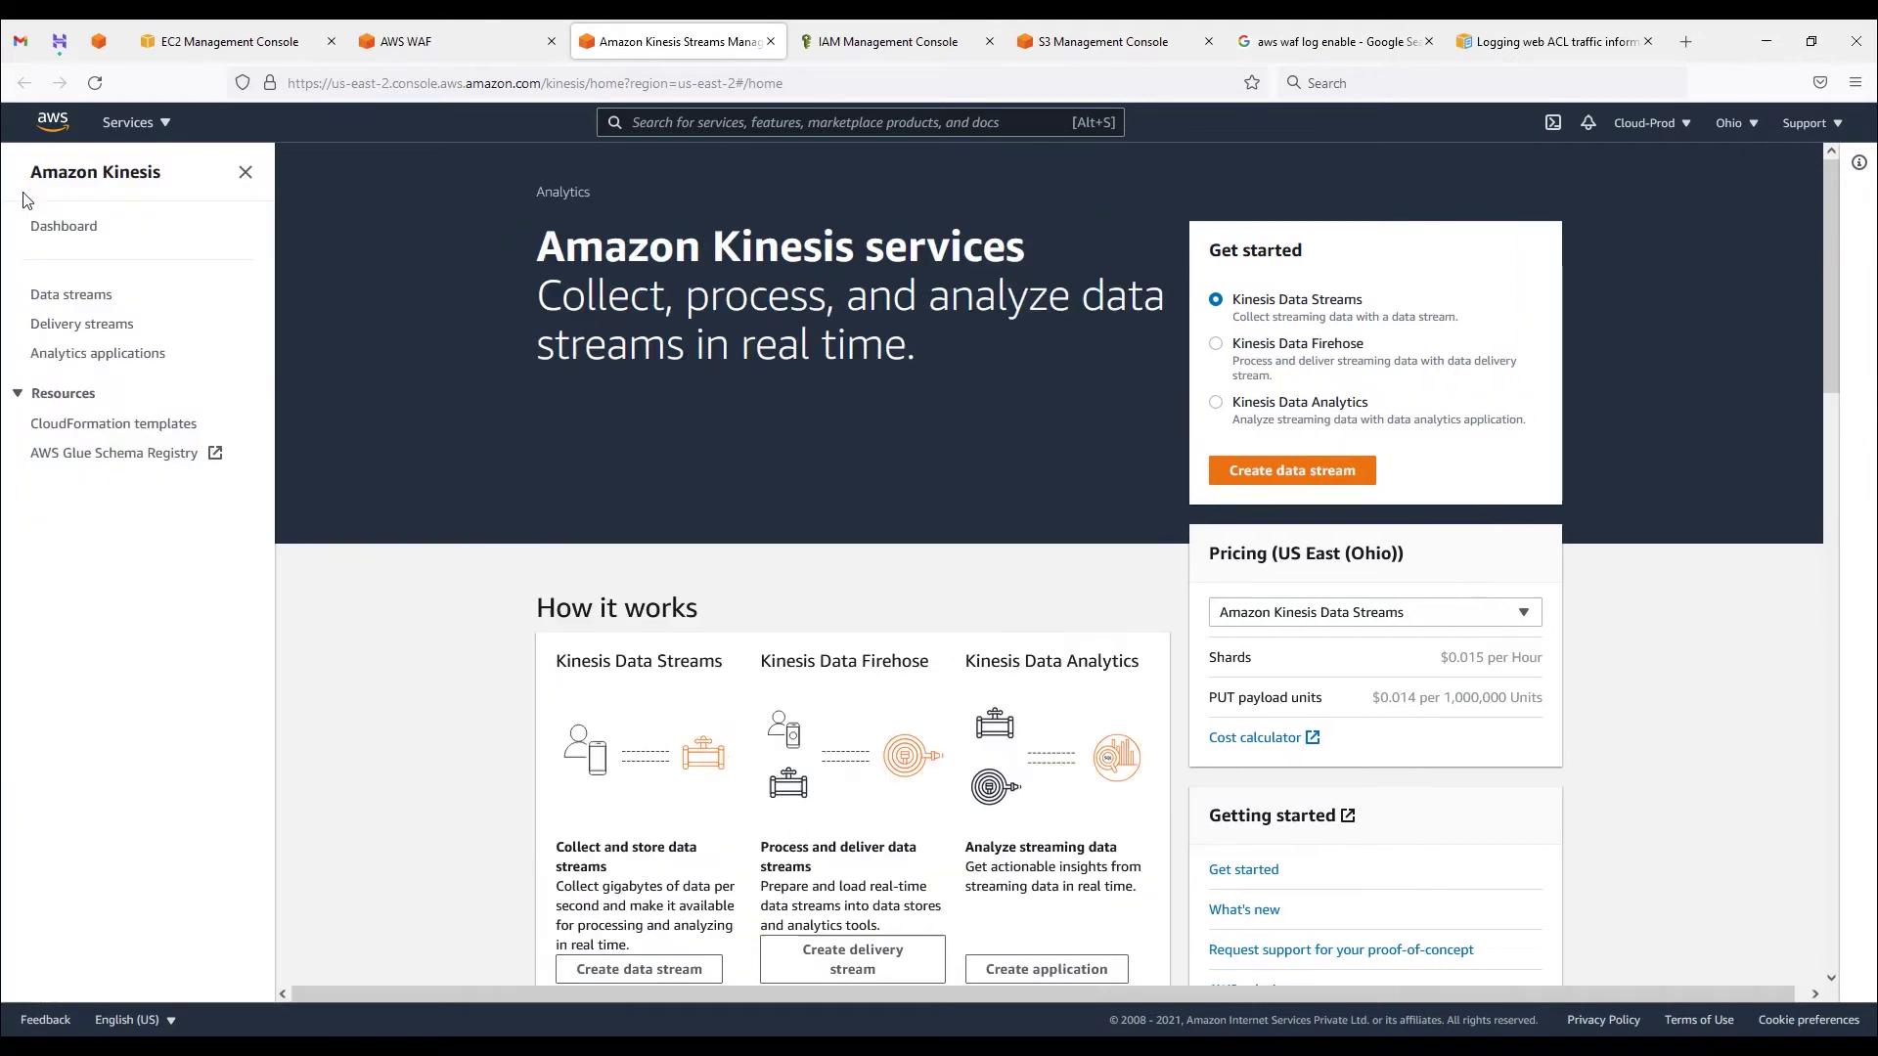
click(84, 326)
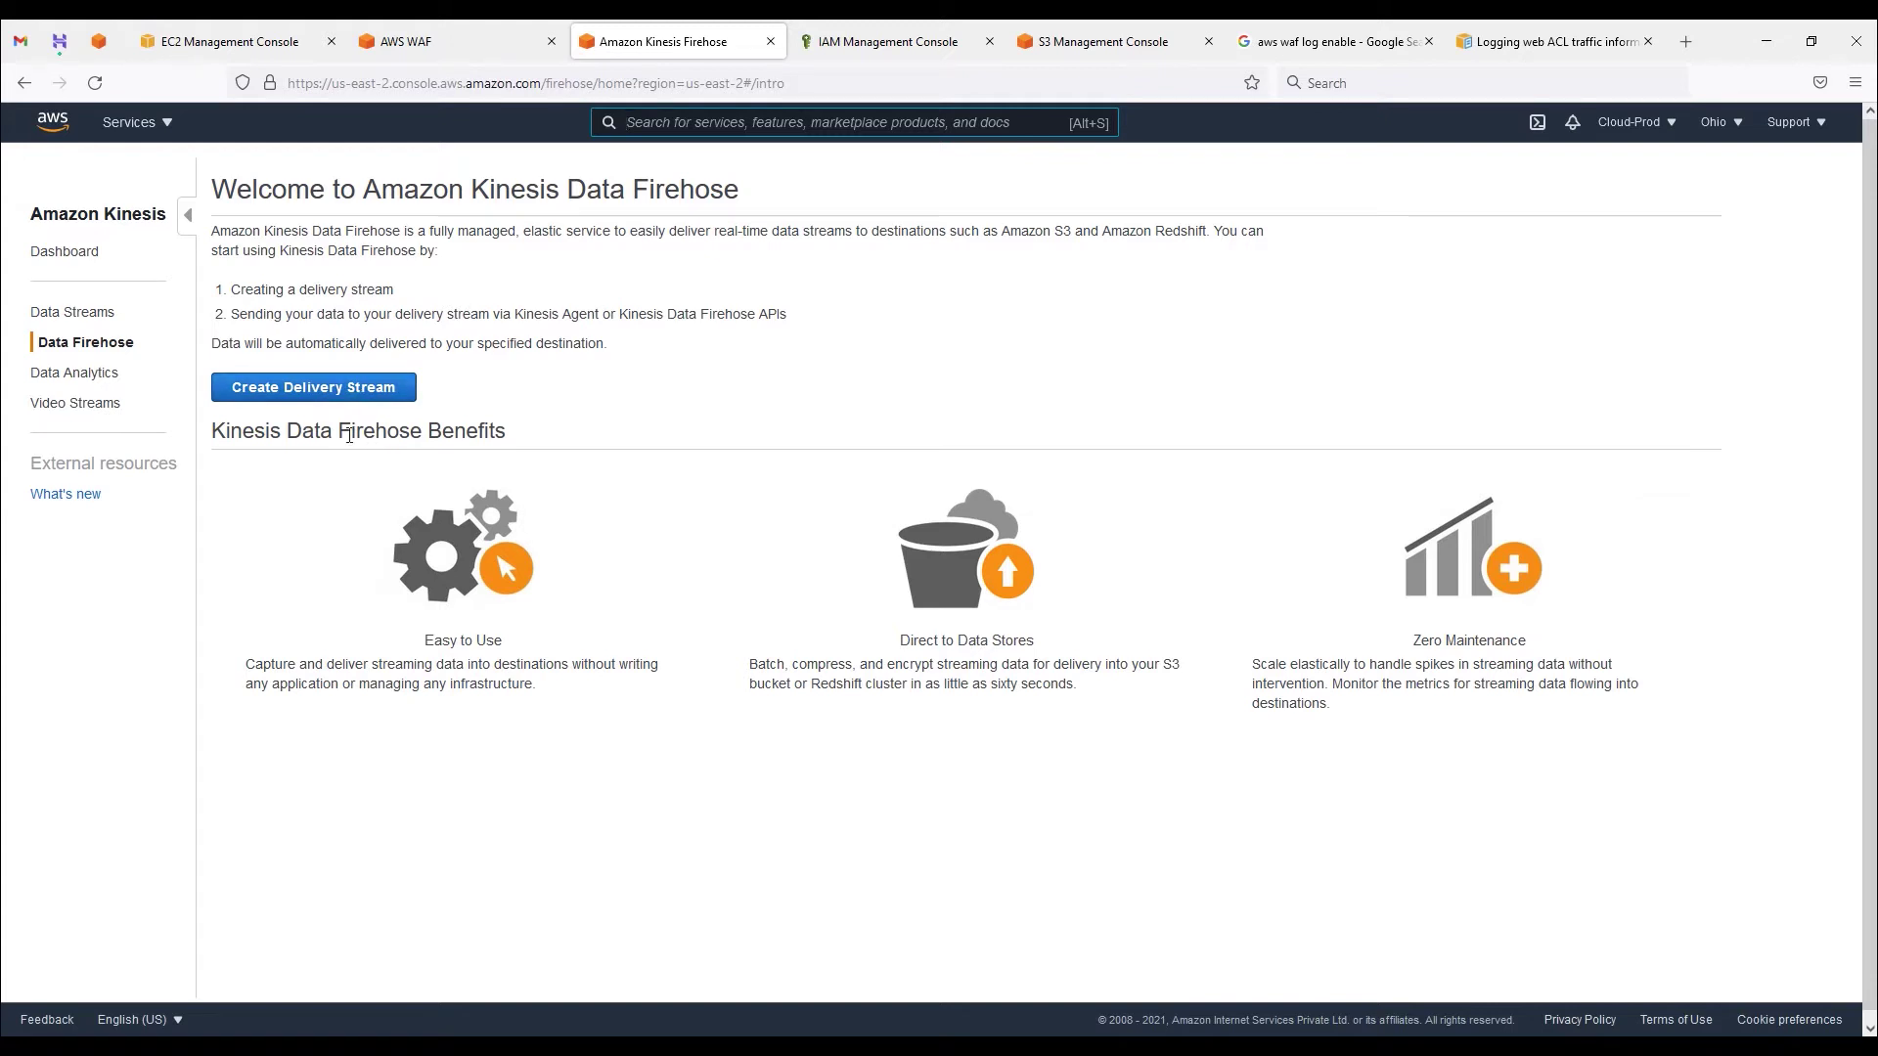
drag(350, 432, 465, 432)
click(377, 389)
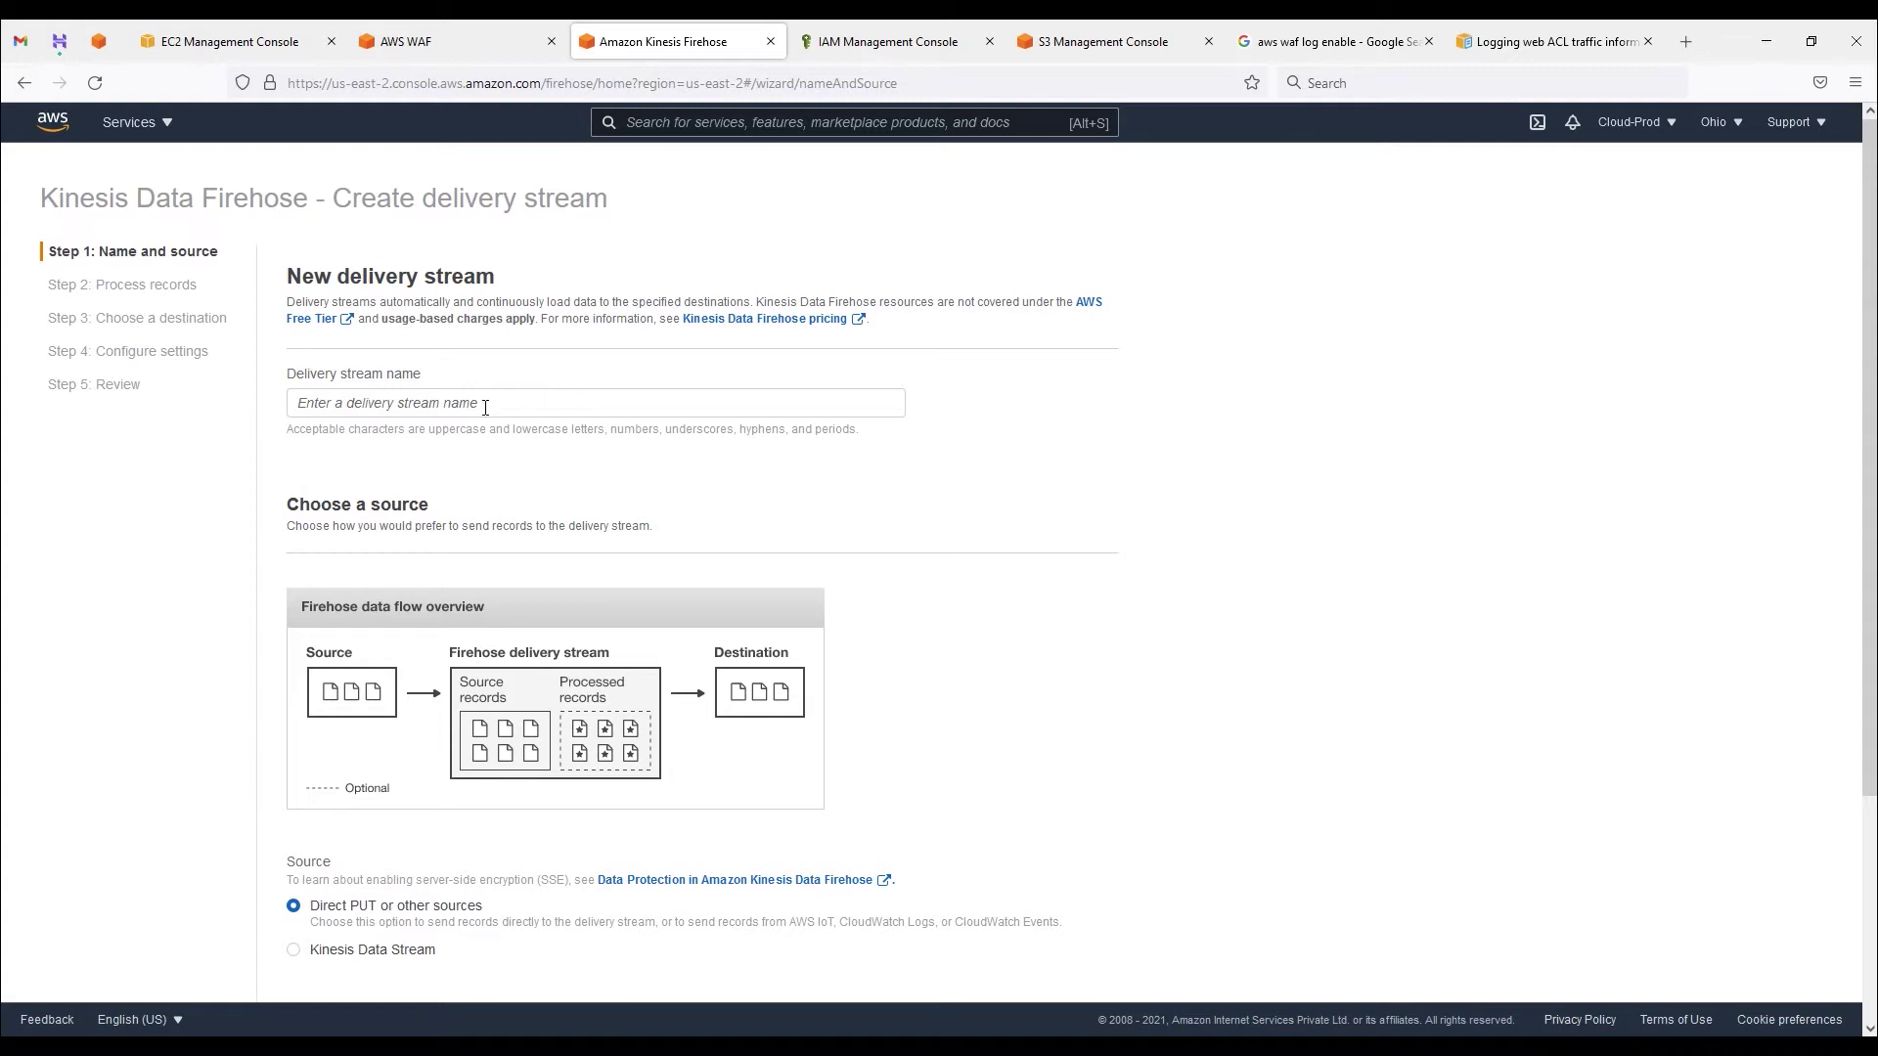
Step: Name the delivery stream aws-waf-logs-demowaf and keep Direct PUT or other sources as its source
click(381, 405)
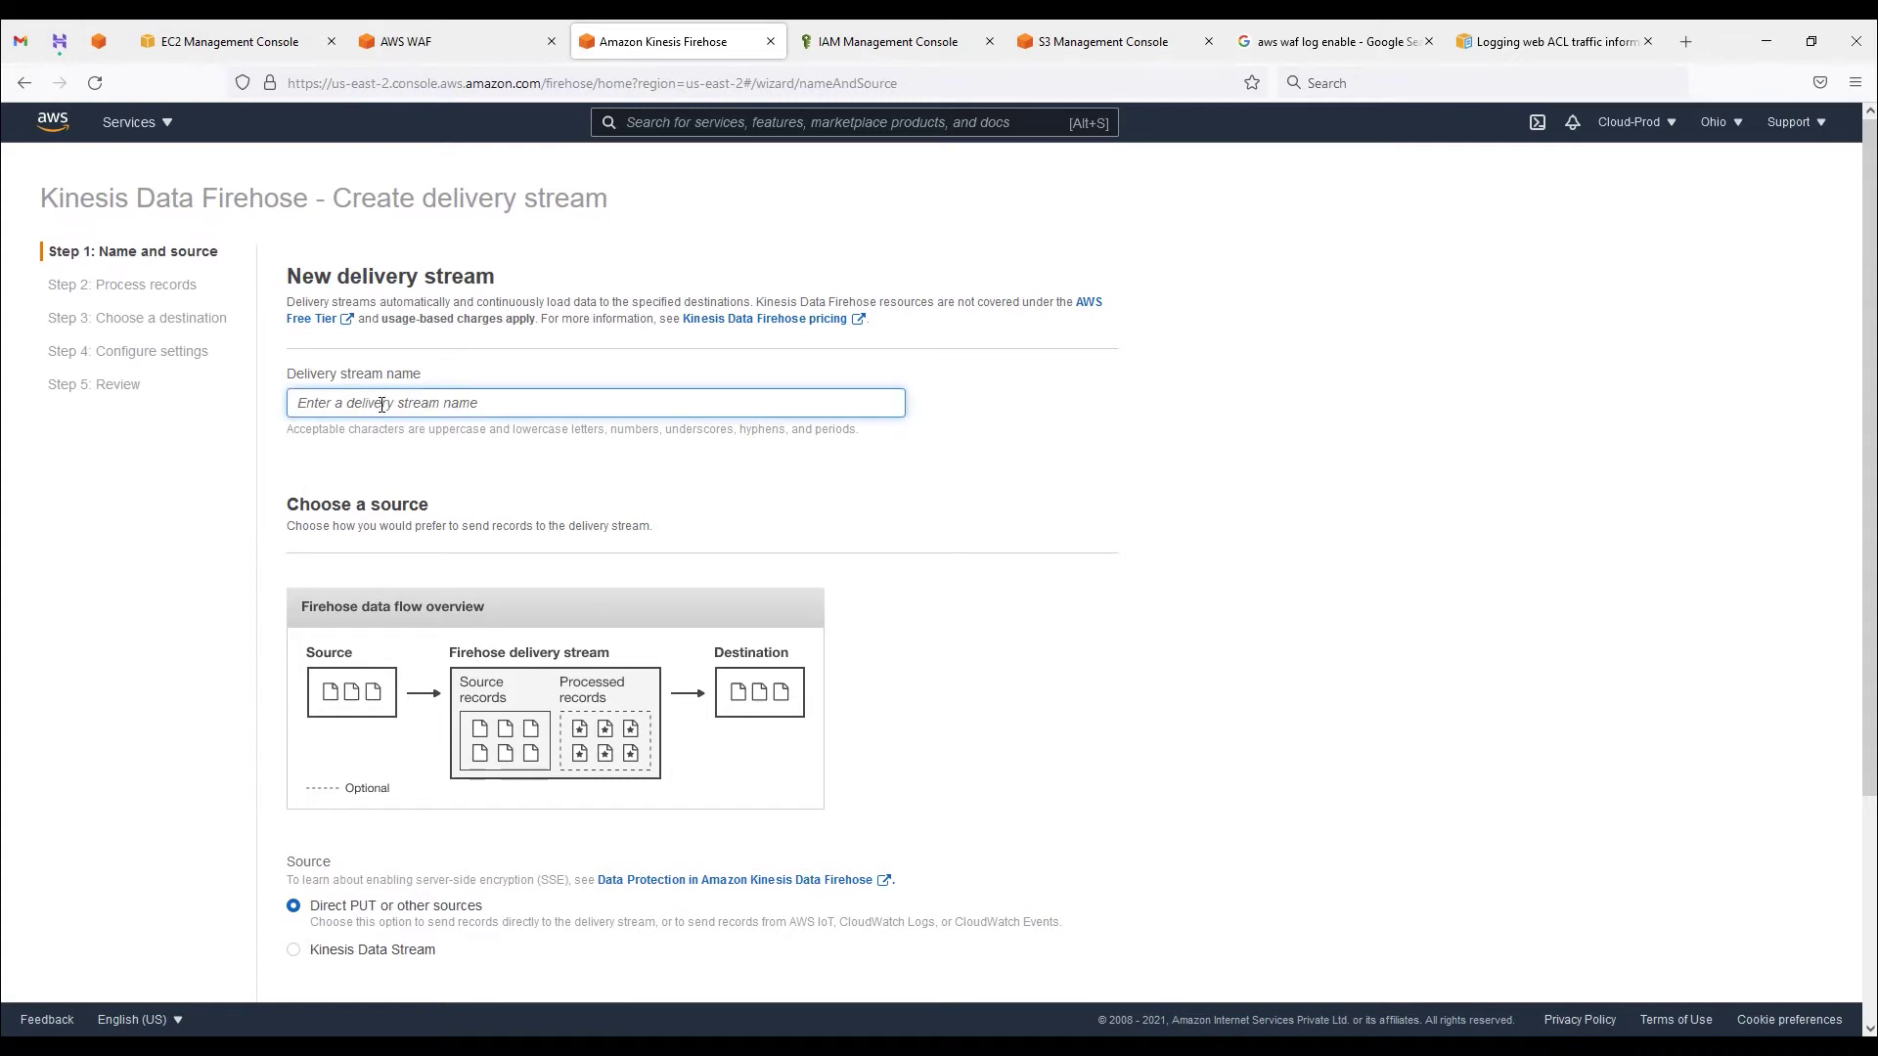
text(aws-waf-logs-)
drag(310, 504, 436, 507)
scroll(459, 547, down, 2)
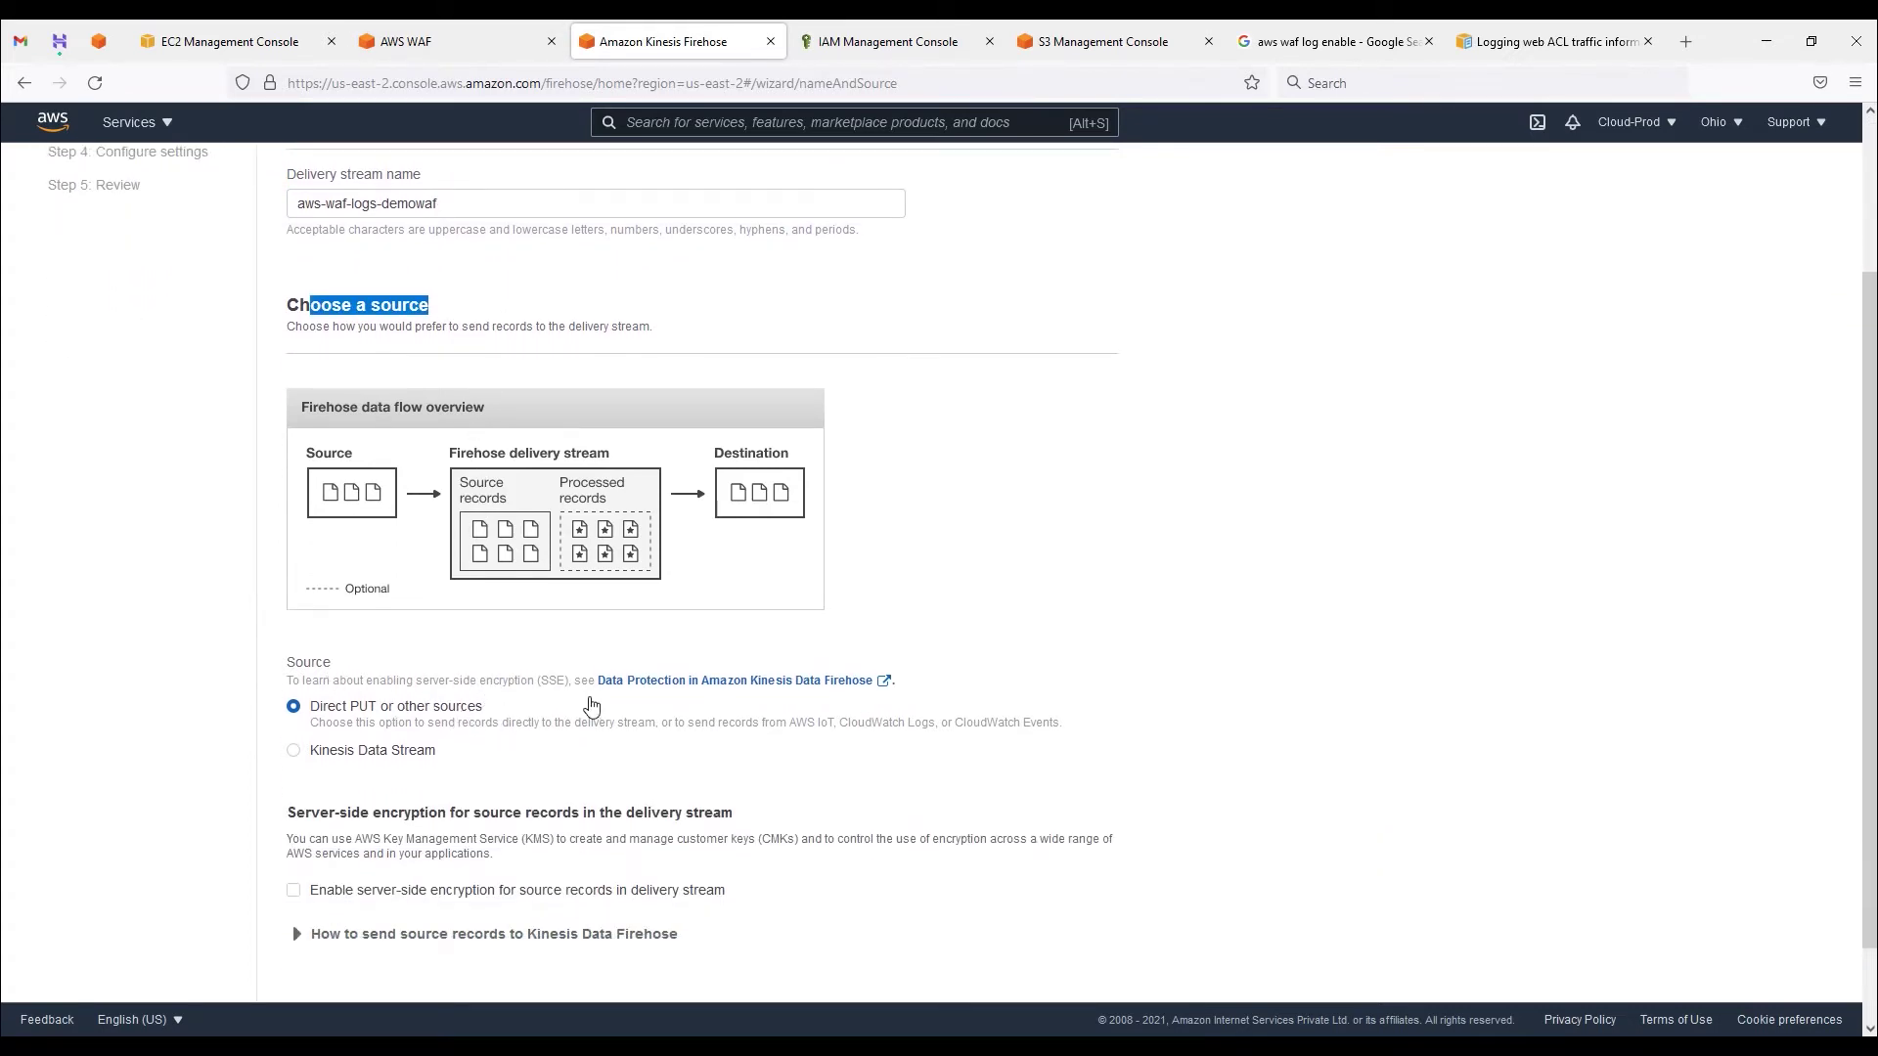
drag(501, 708, 343, 725)
scroll(414, 754, down, 1)
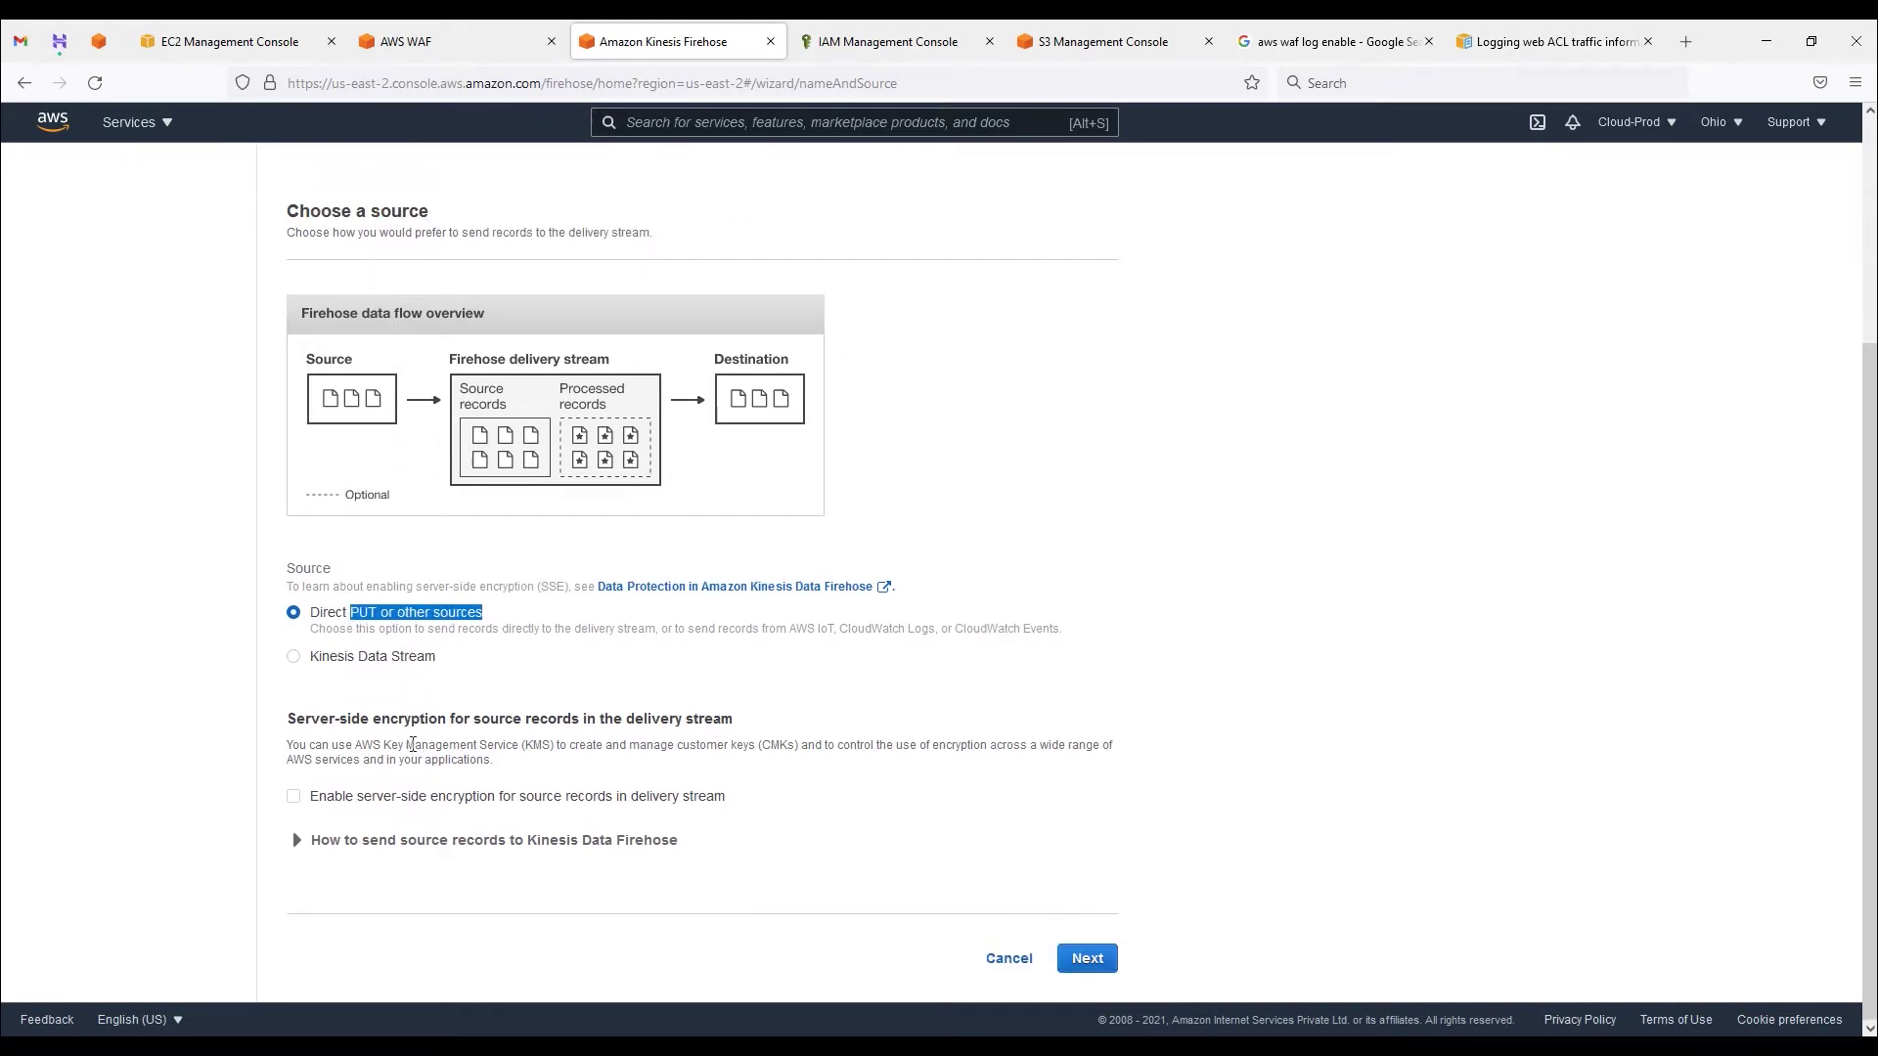
Step: Try server-side encryption for the source records to view its encryption types, and switch it off again
click(303, 724)
drag(288, 720, 446, 722)
click(294, 797)
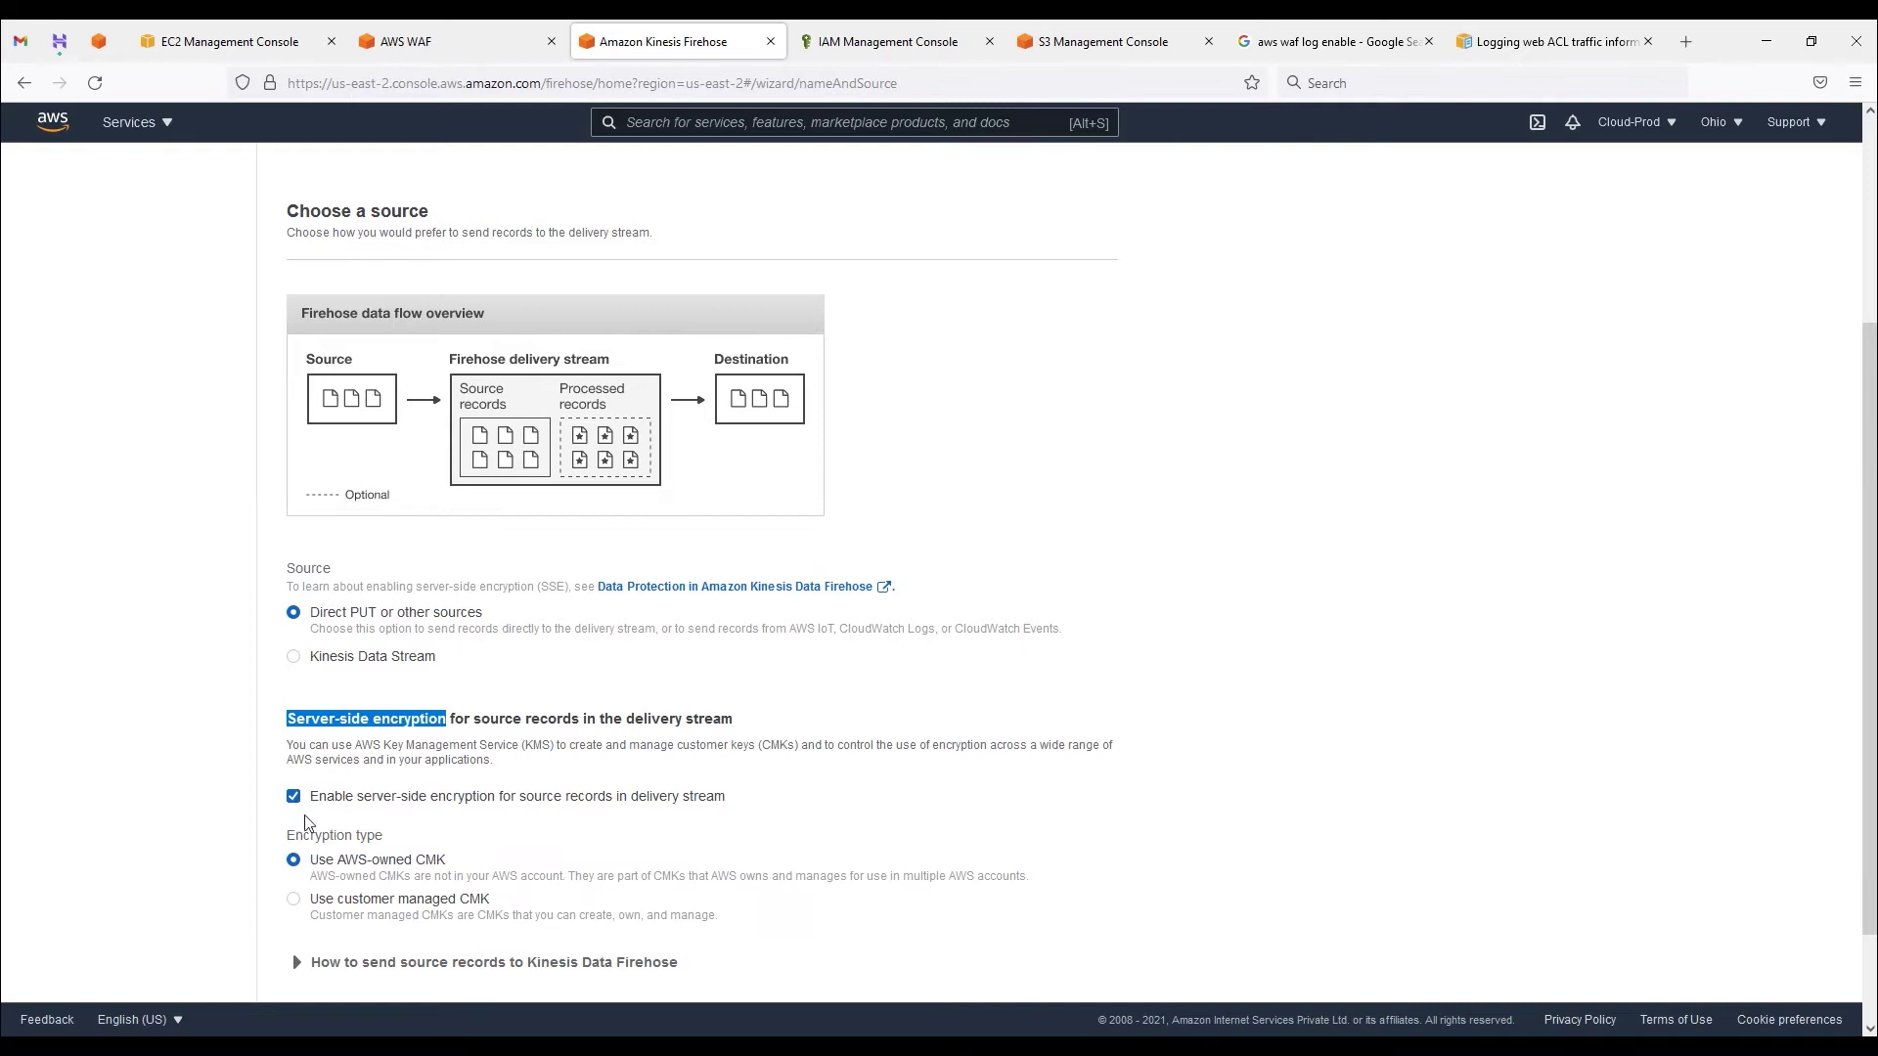
scroll(386, 861, down, 1)
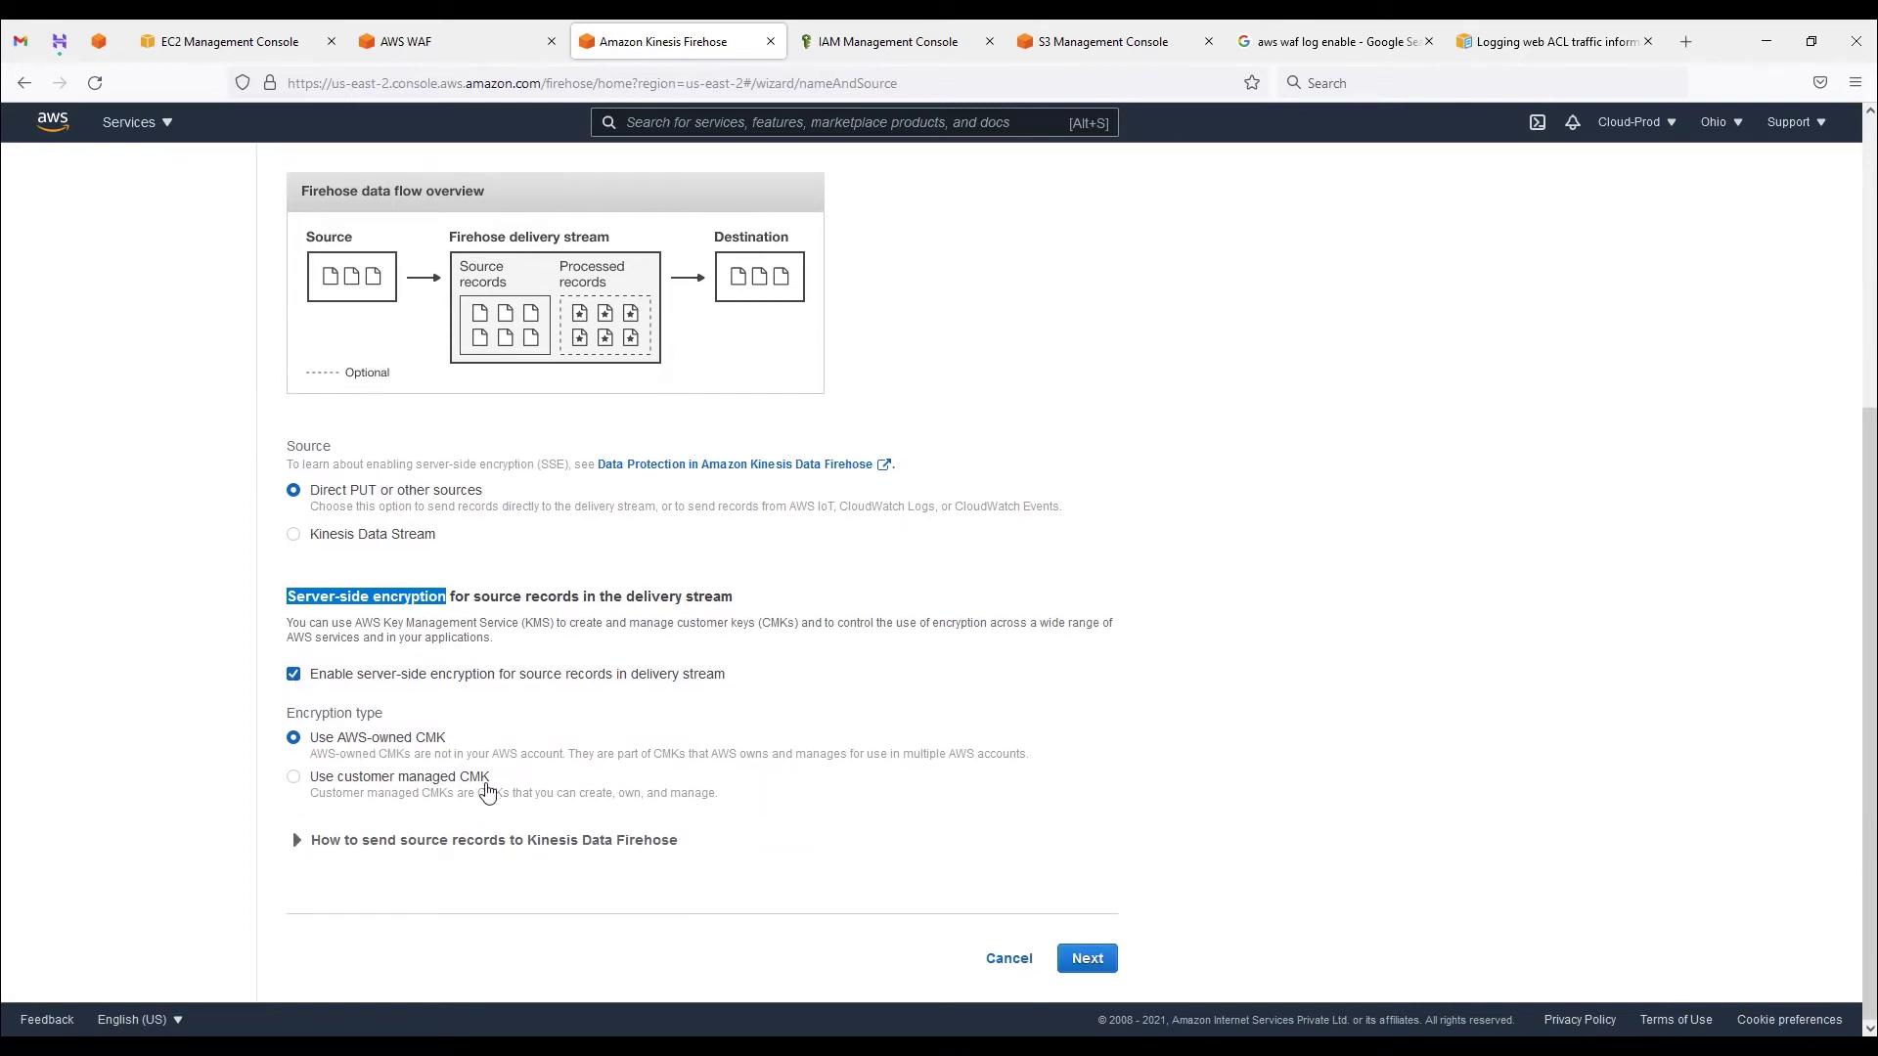
click(294, 677)
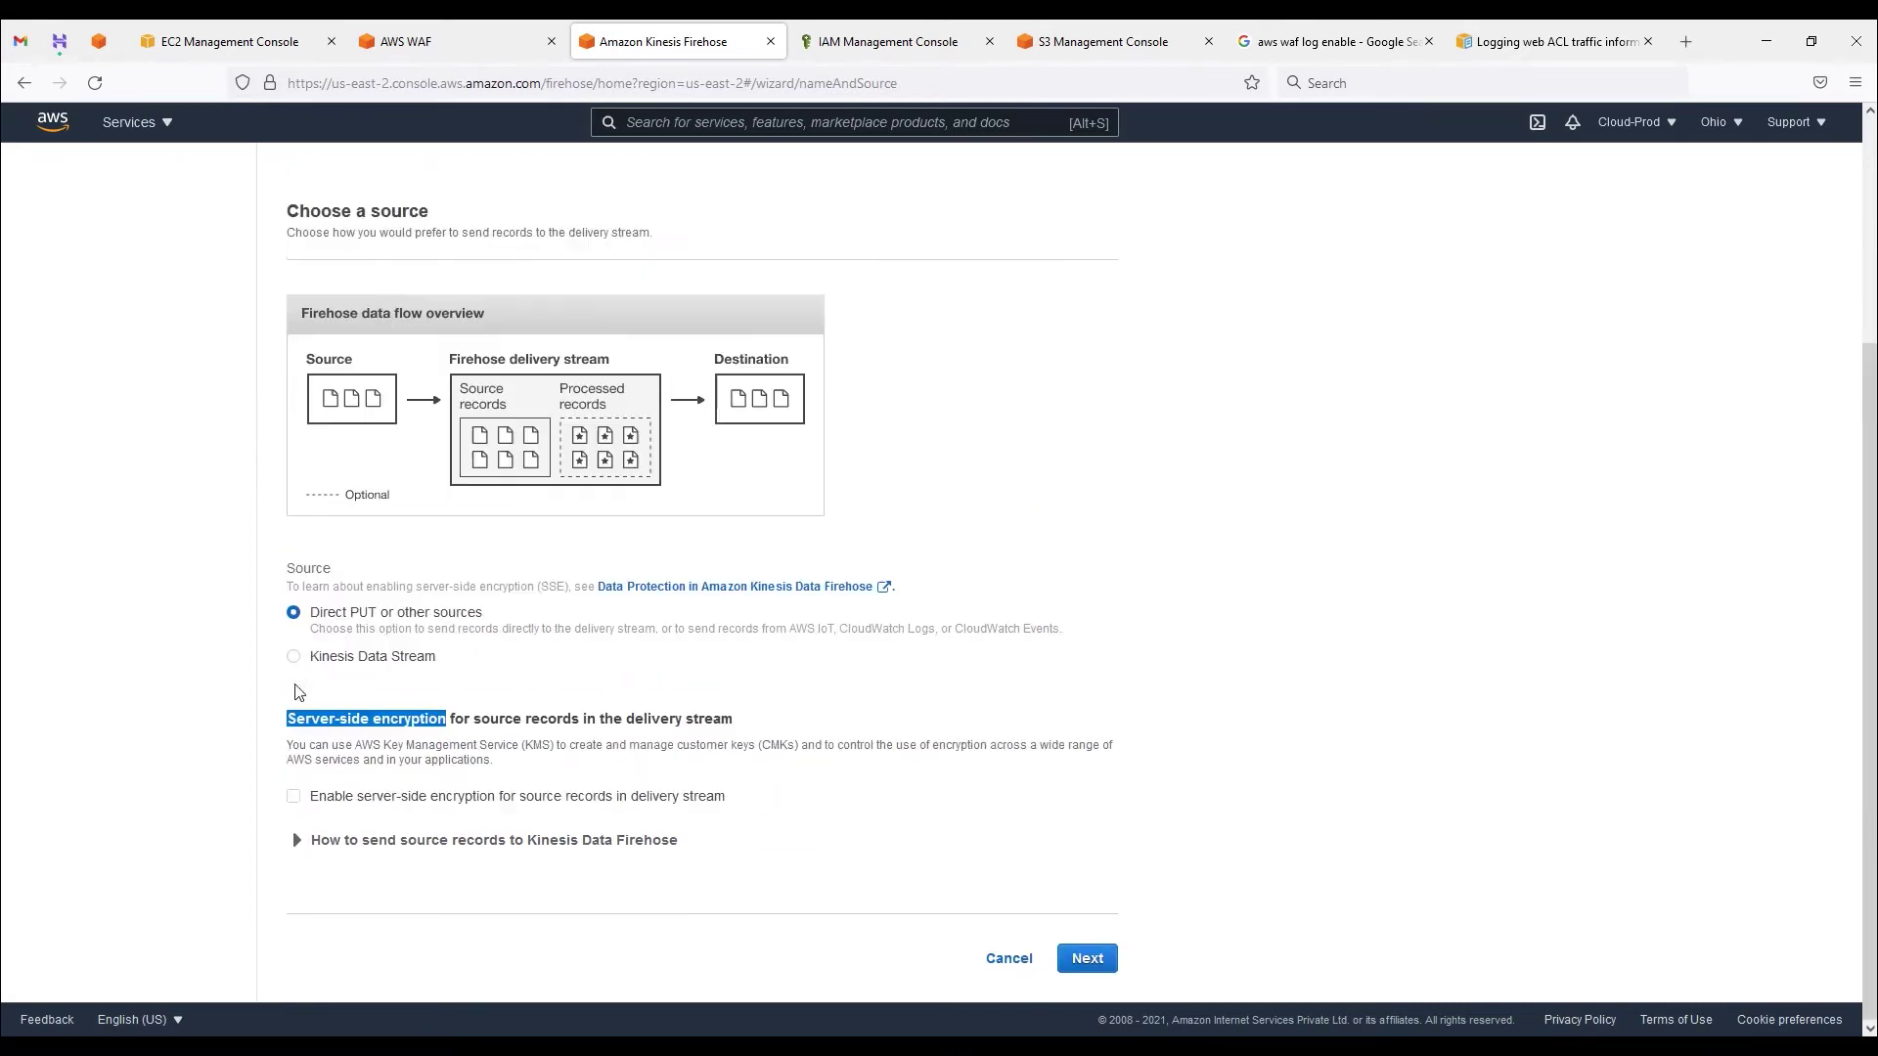
Step: View how to send source records to Kinesis Data Firehose and proceed to the record processing settings
click(315, 839)
scroll(352, 684, down, 2)
click(313, 541)
click(1084, 960)
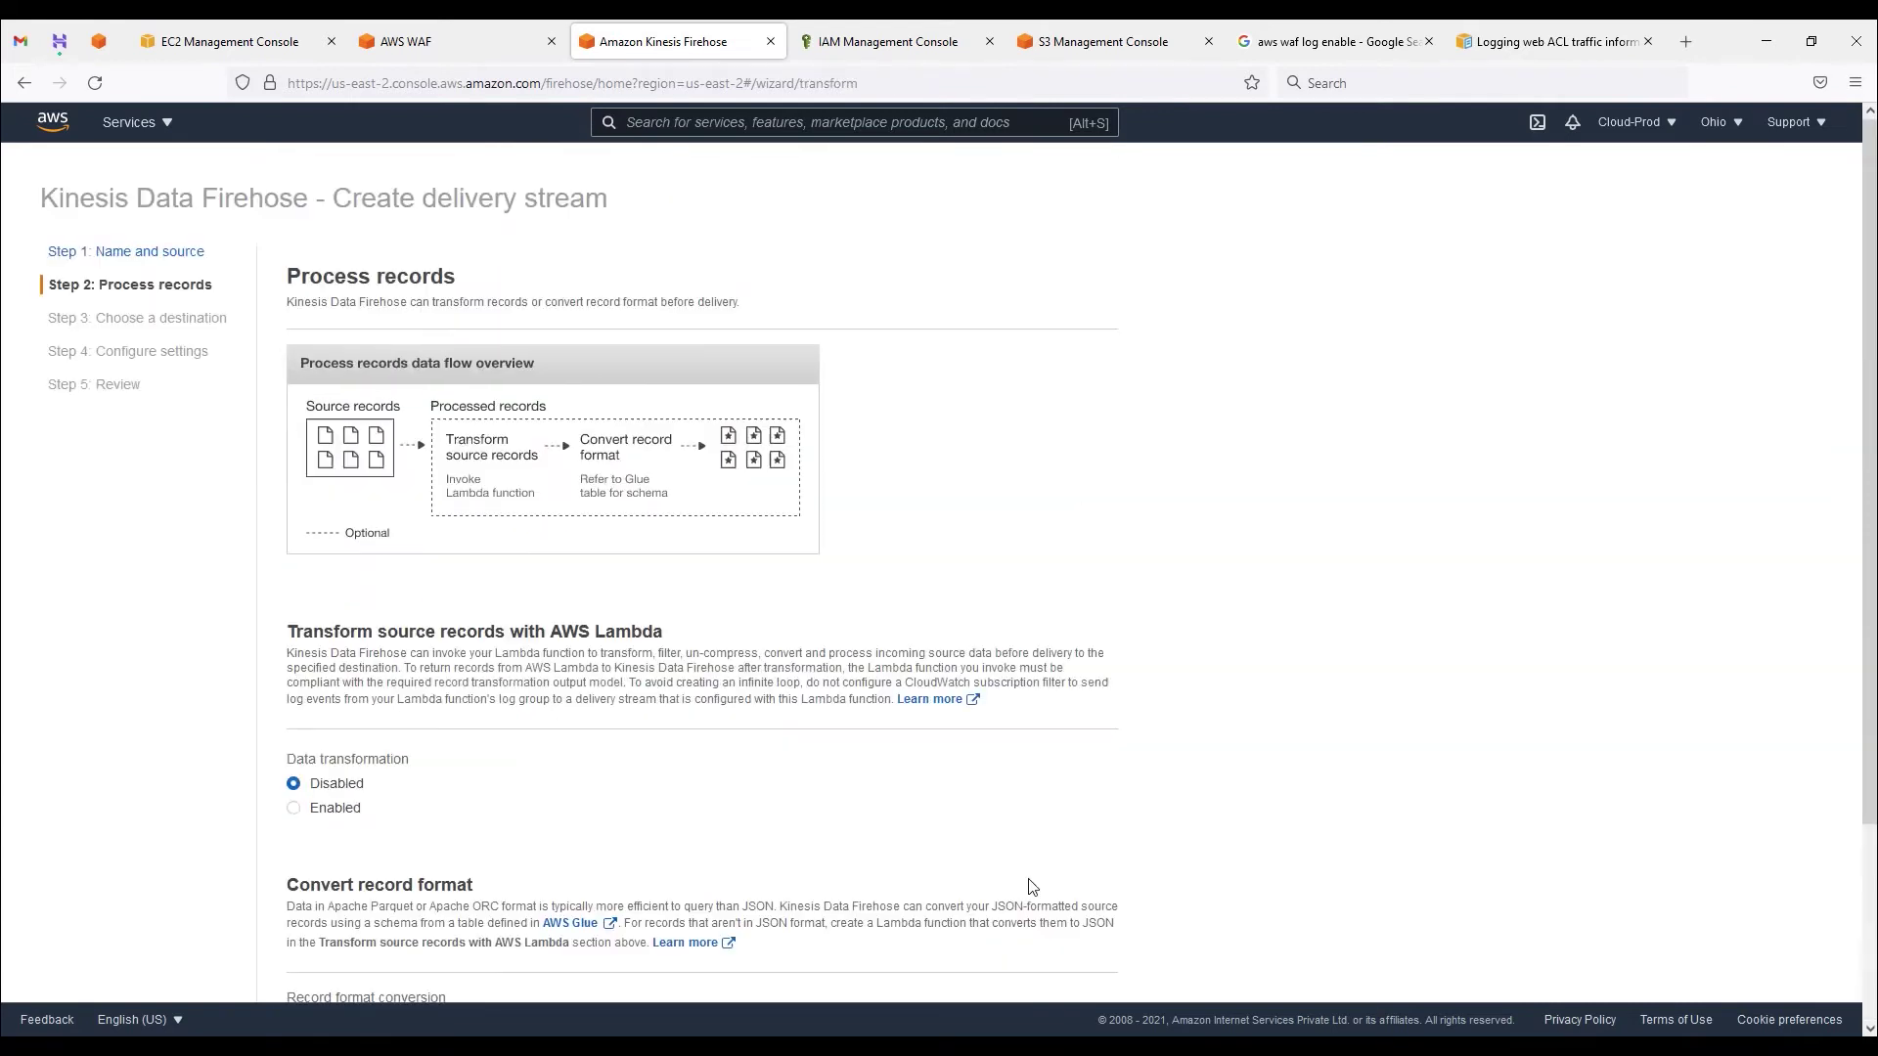
Step: Keep data transformation and record format conversion disabled and proceed to choosing a destination
scroll(474, 734, down, 2)
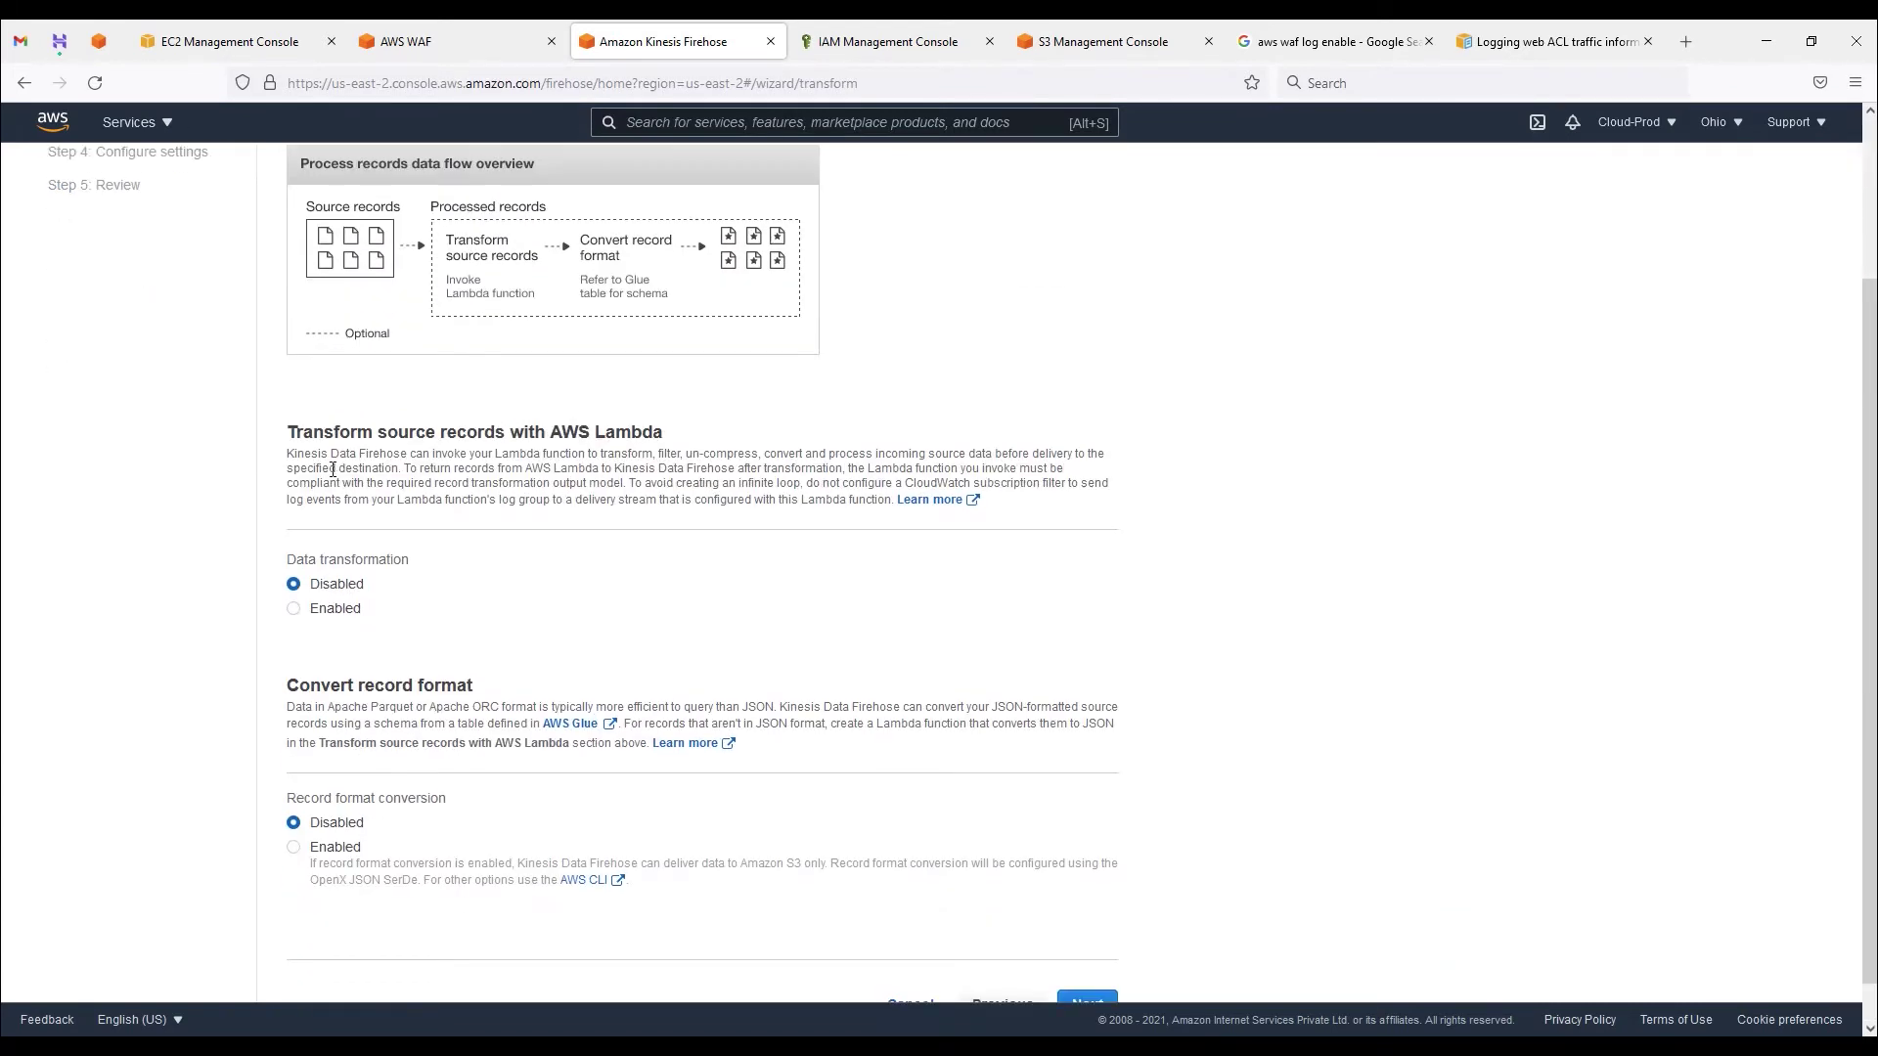
drag(289, 437, 537, 435)
drag(363, 585, 330, 585)
drag(395, 847, 309, 819)
click(645, 828)
scroll(1084, 936, down, 1)
click(1086, 956)
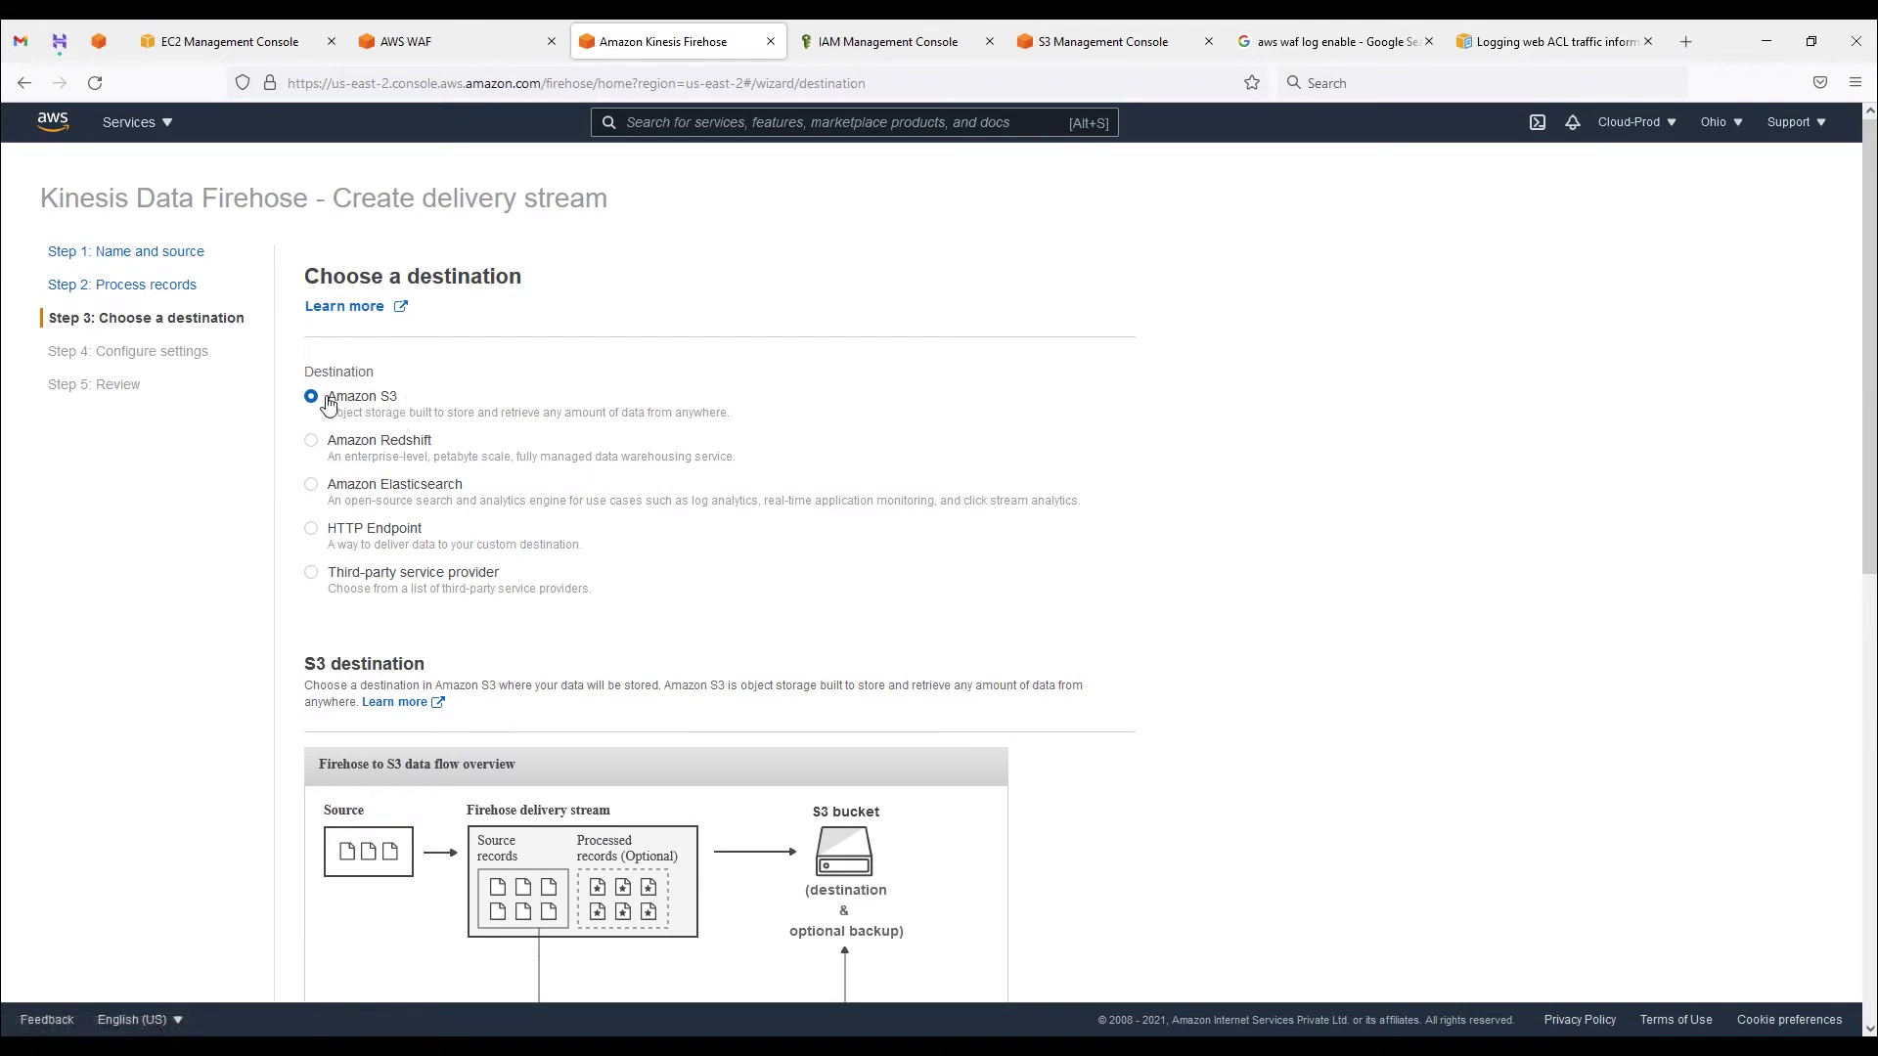
Step: Try the third-party service provider destination to view the available providers, and return to Amazon S3
drag(290, 284, 431, 313)
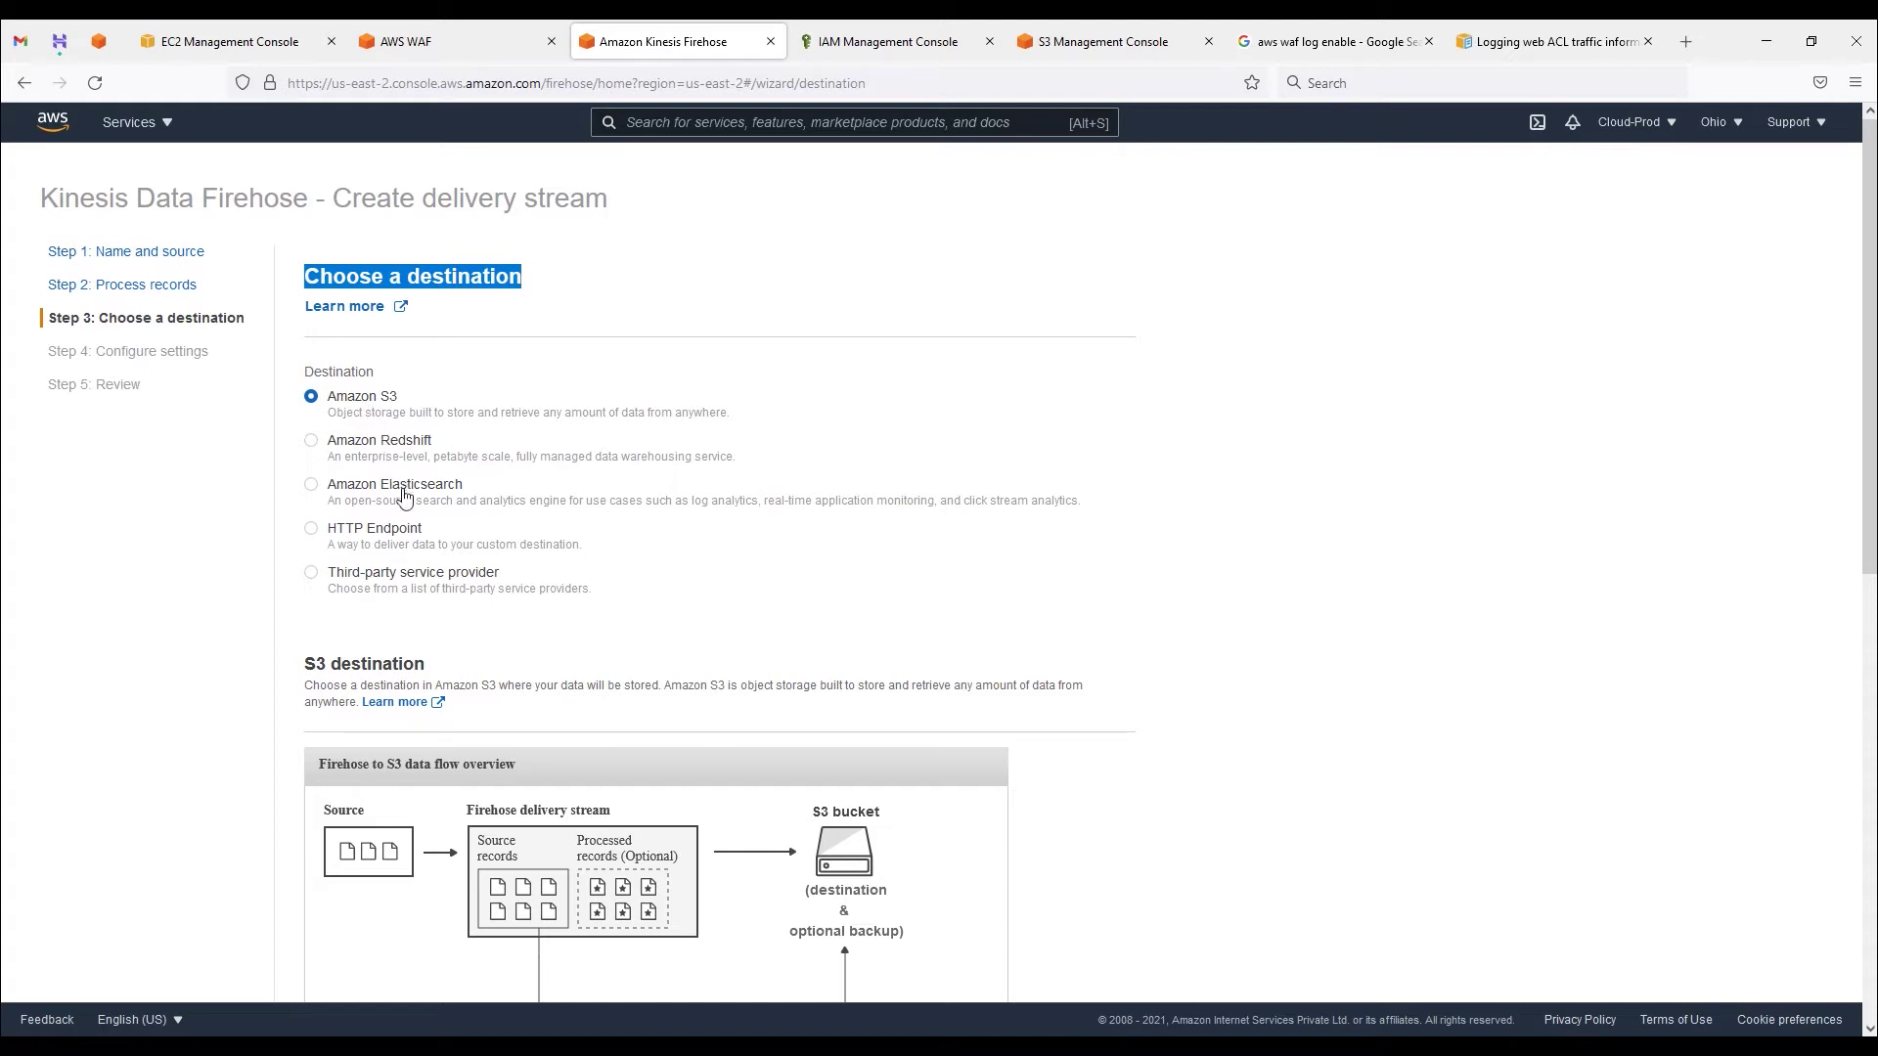
click(315, 575)
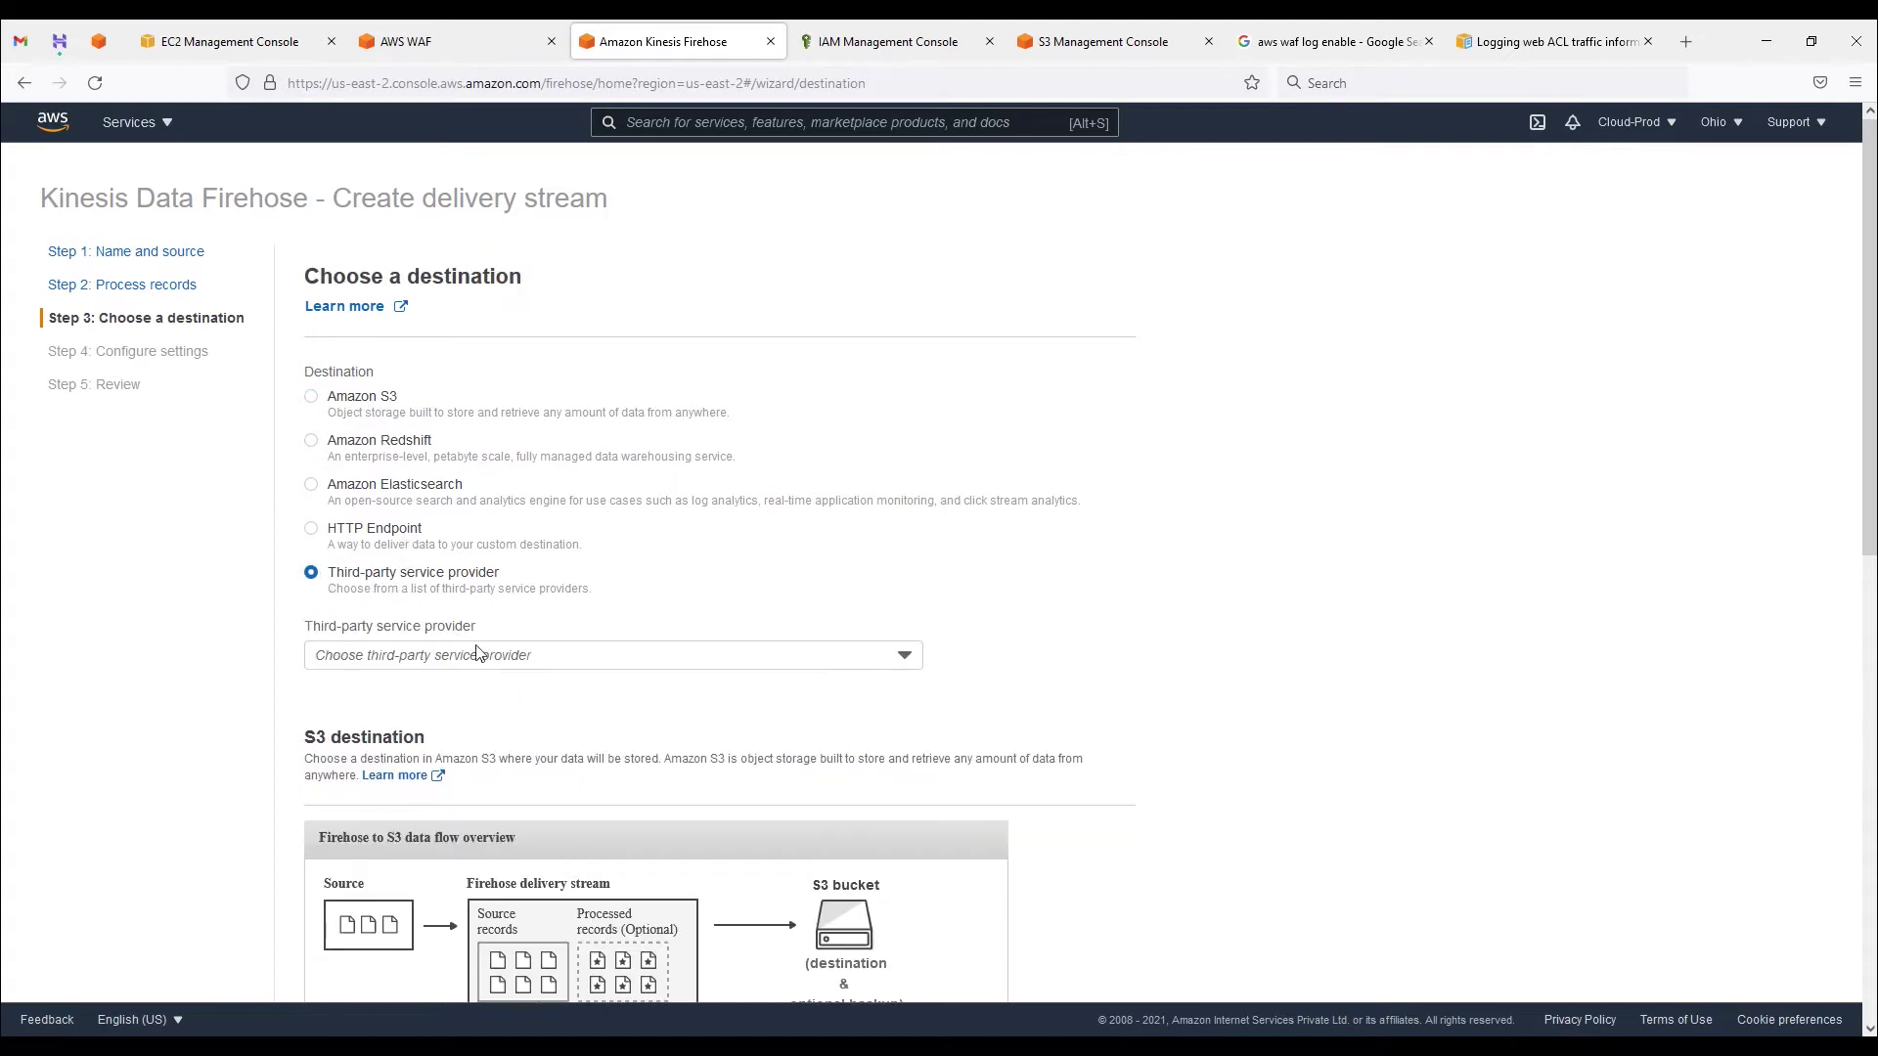
click(507, 670)
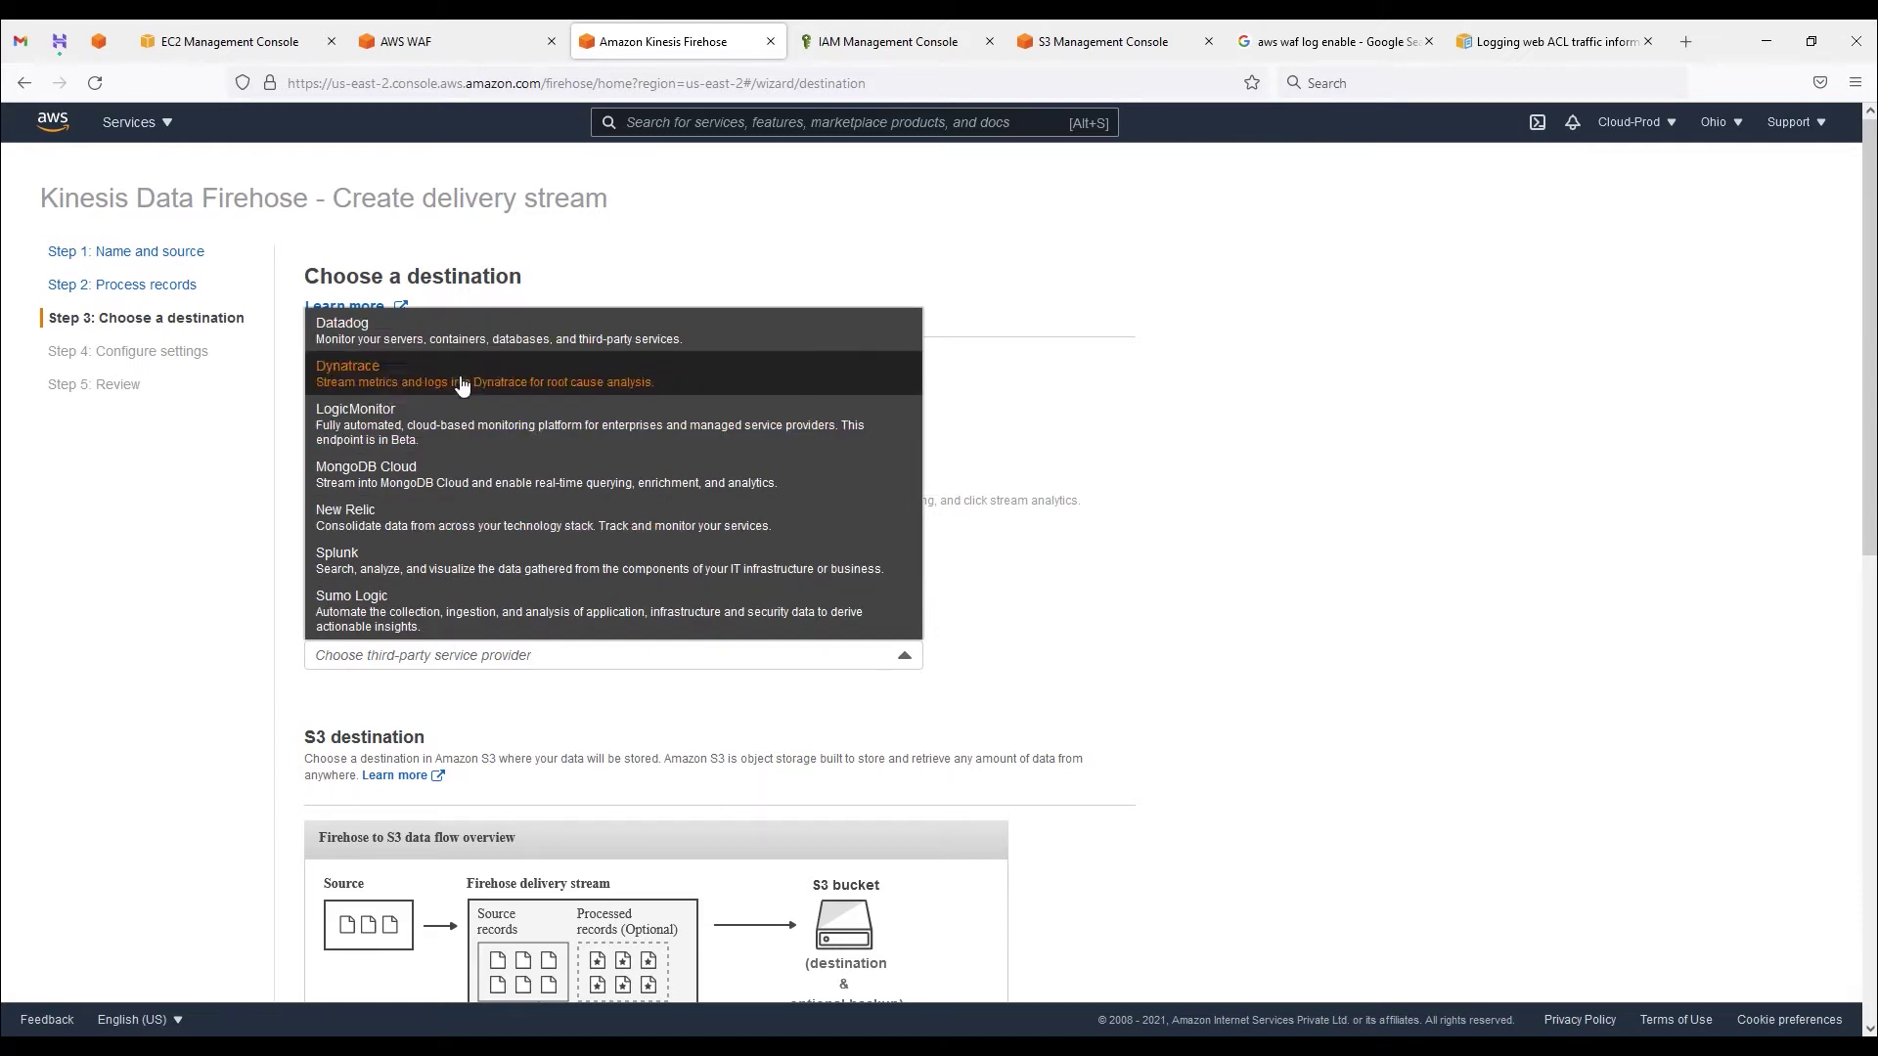
click(1308, 485)
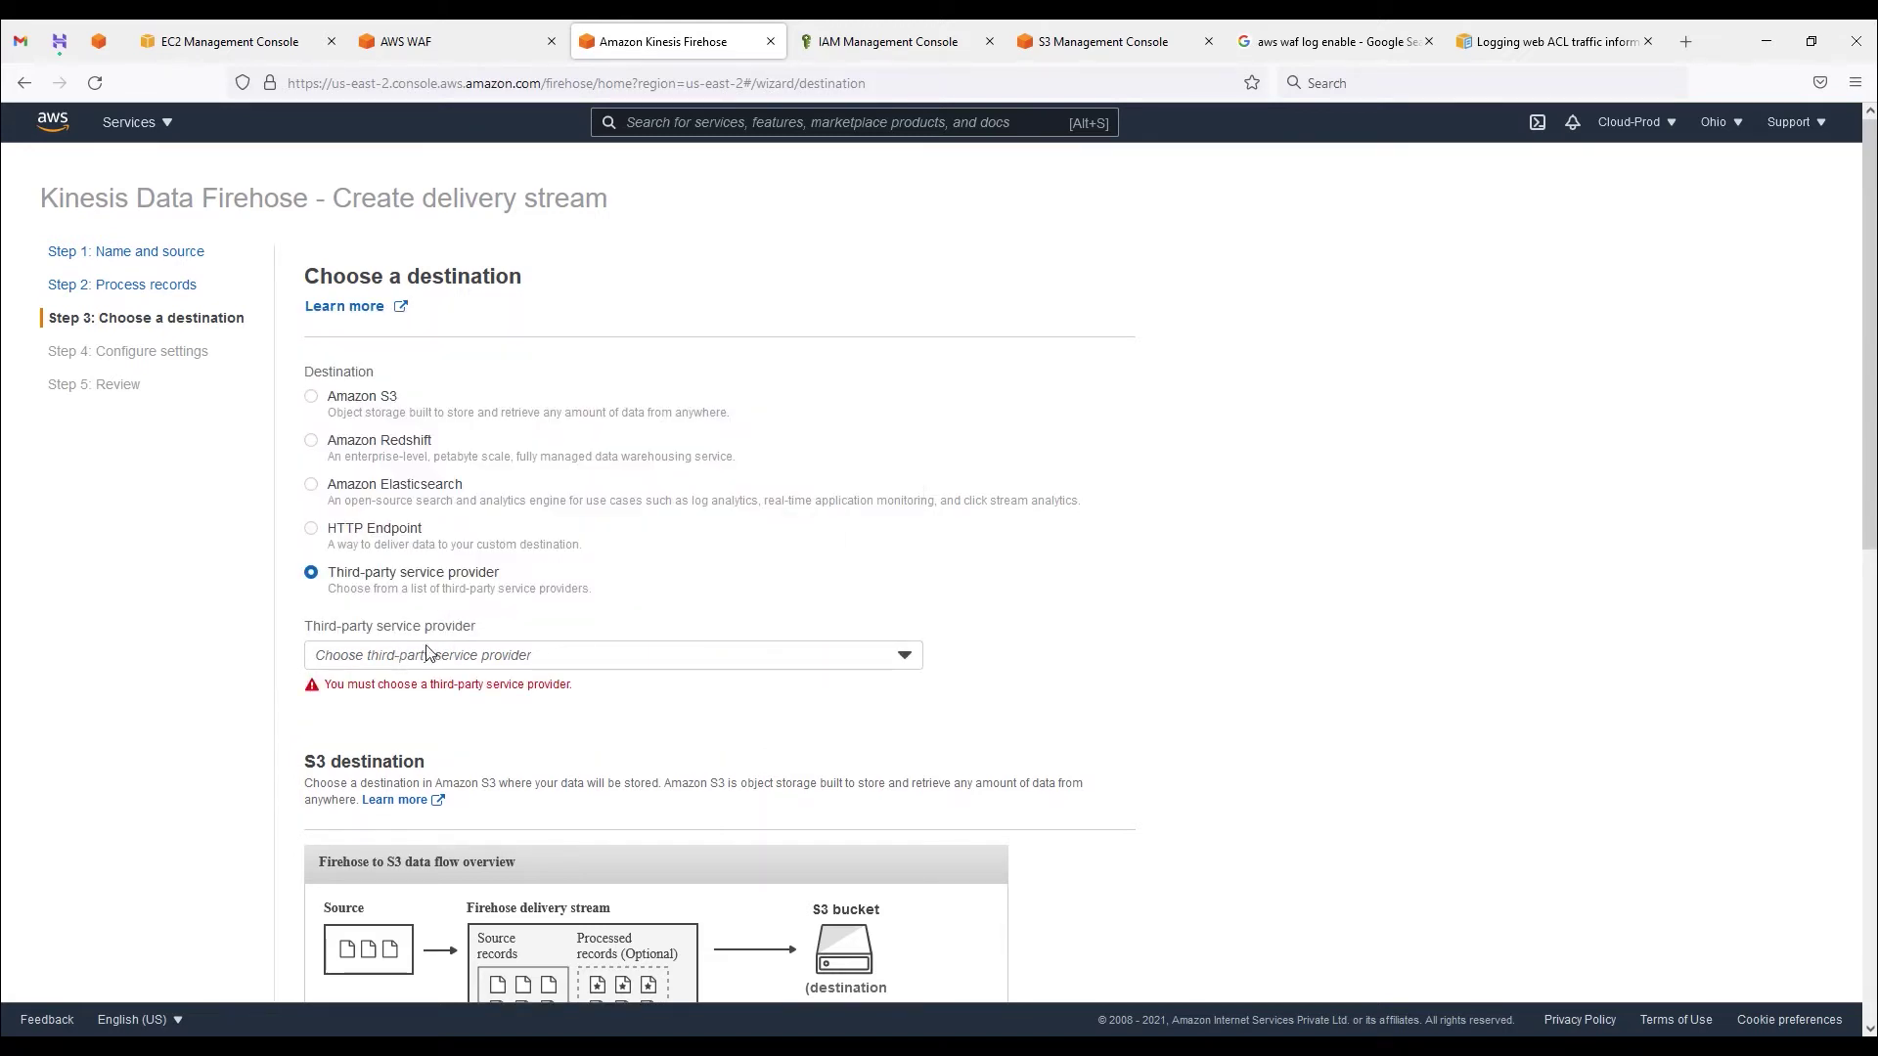
click(313, 399)
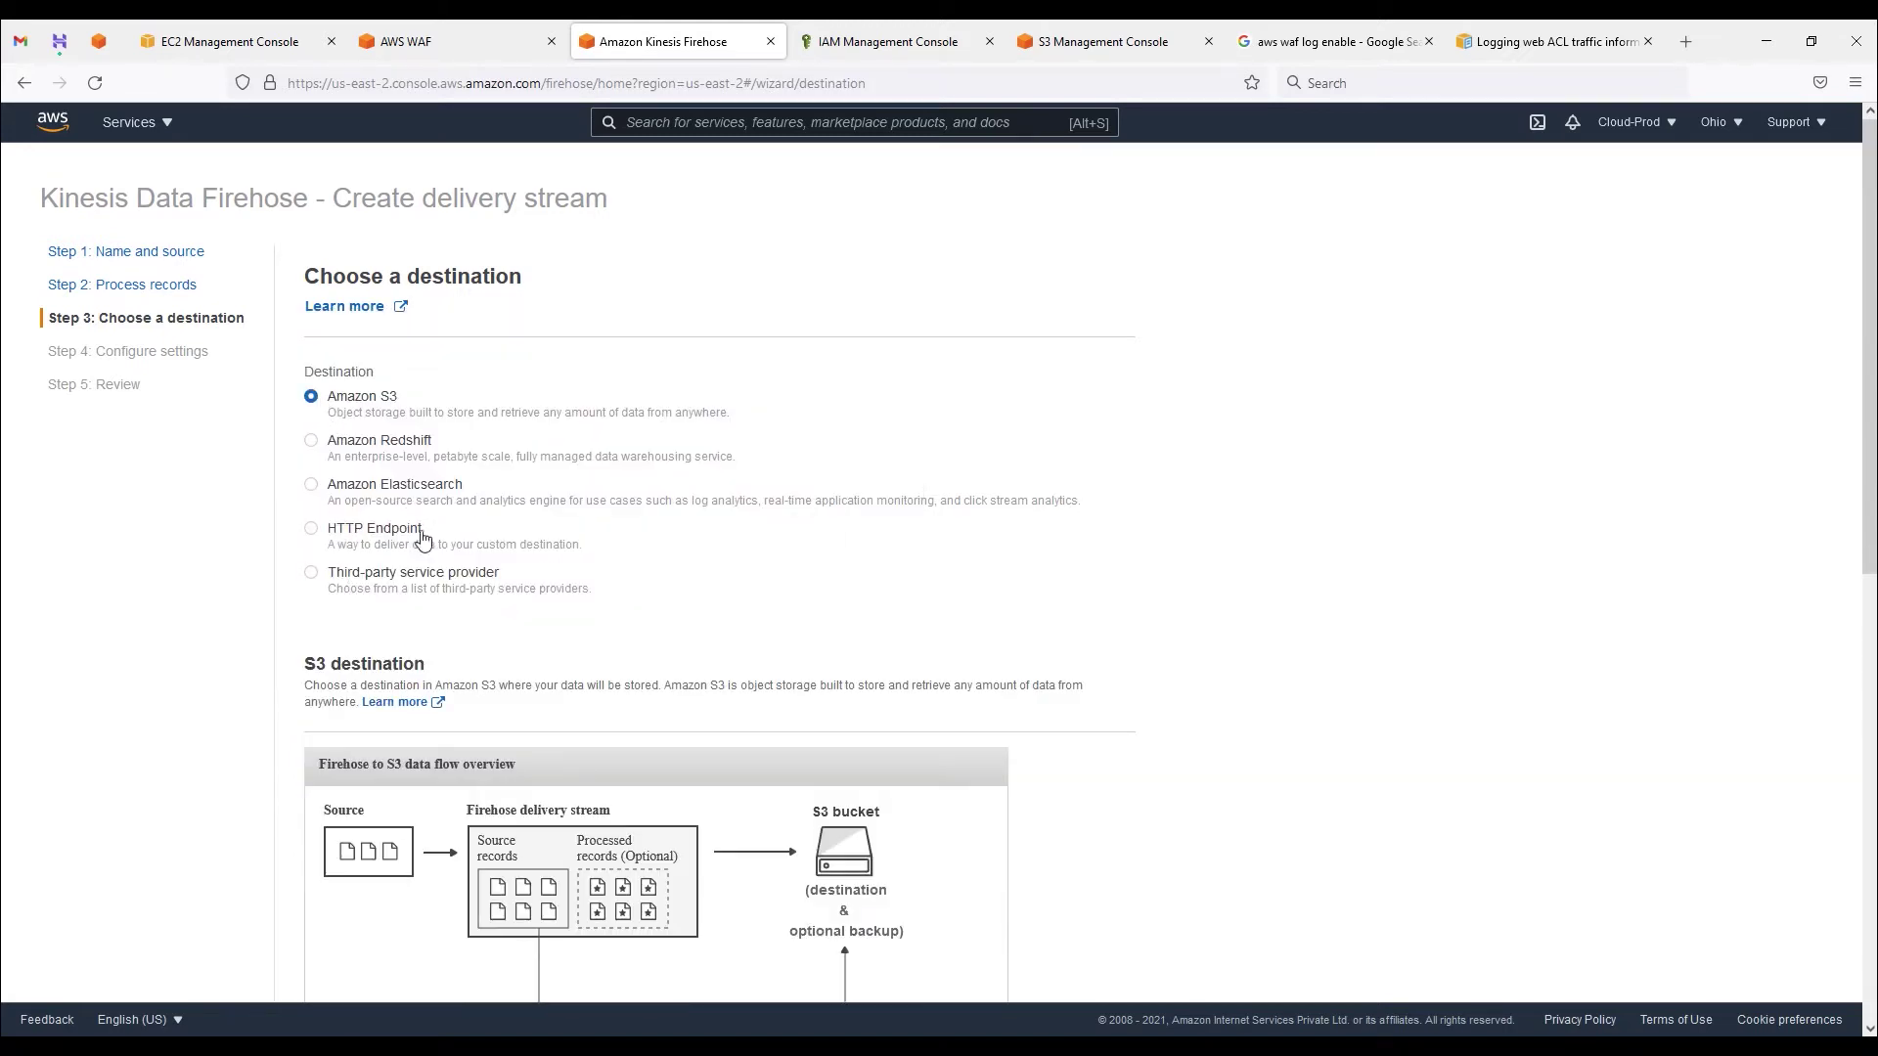
Step: Create an S3 bucket named waf-logdemo in US East (Ohio) as the delivery stream's destination
scroll(547, 654, down, 1)
drag(305, 562, 398, 562)
scroll(421, 626, down, 4)
click(365, 662)
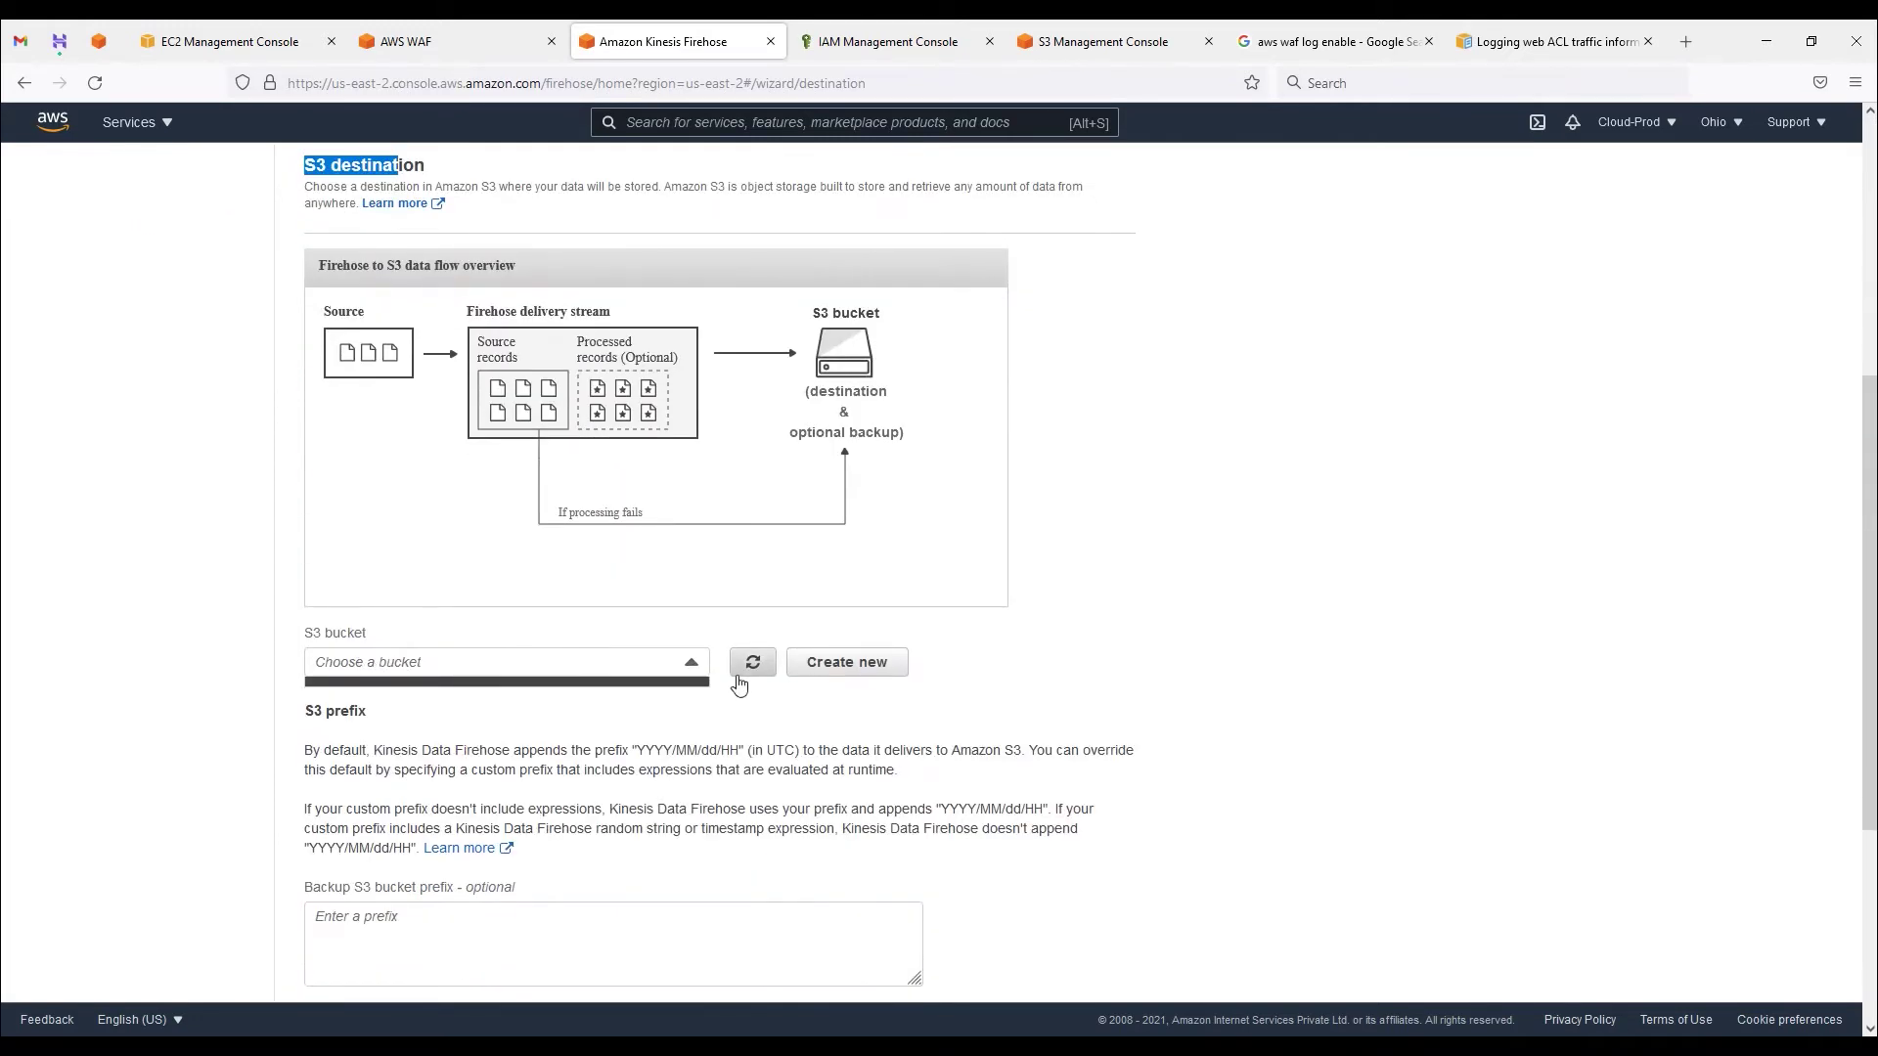
click(851, 673)
click(893, 564)
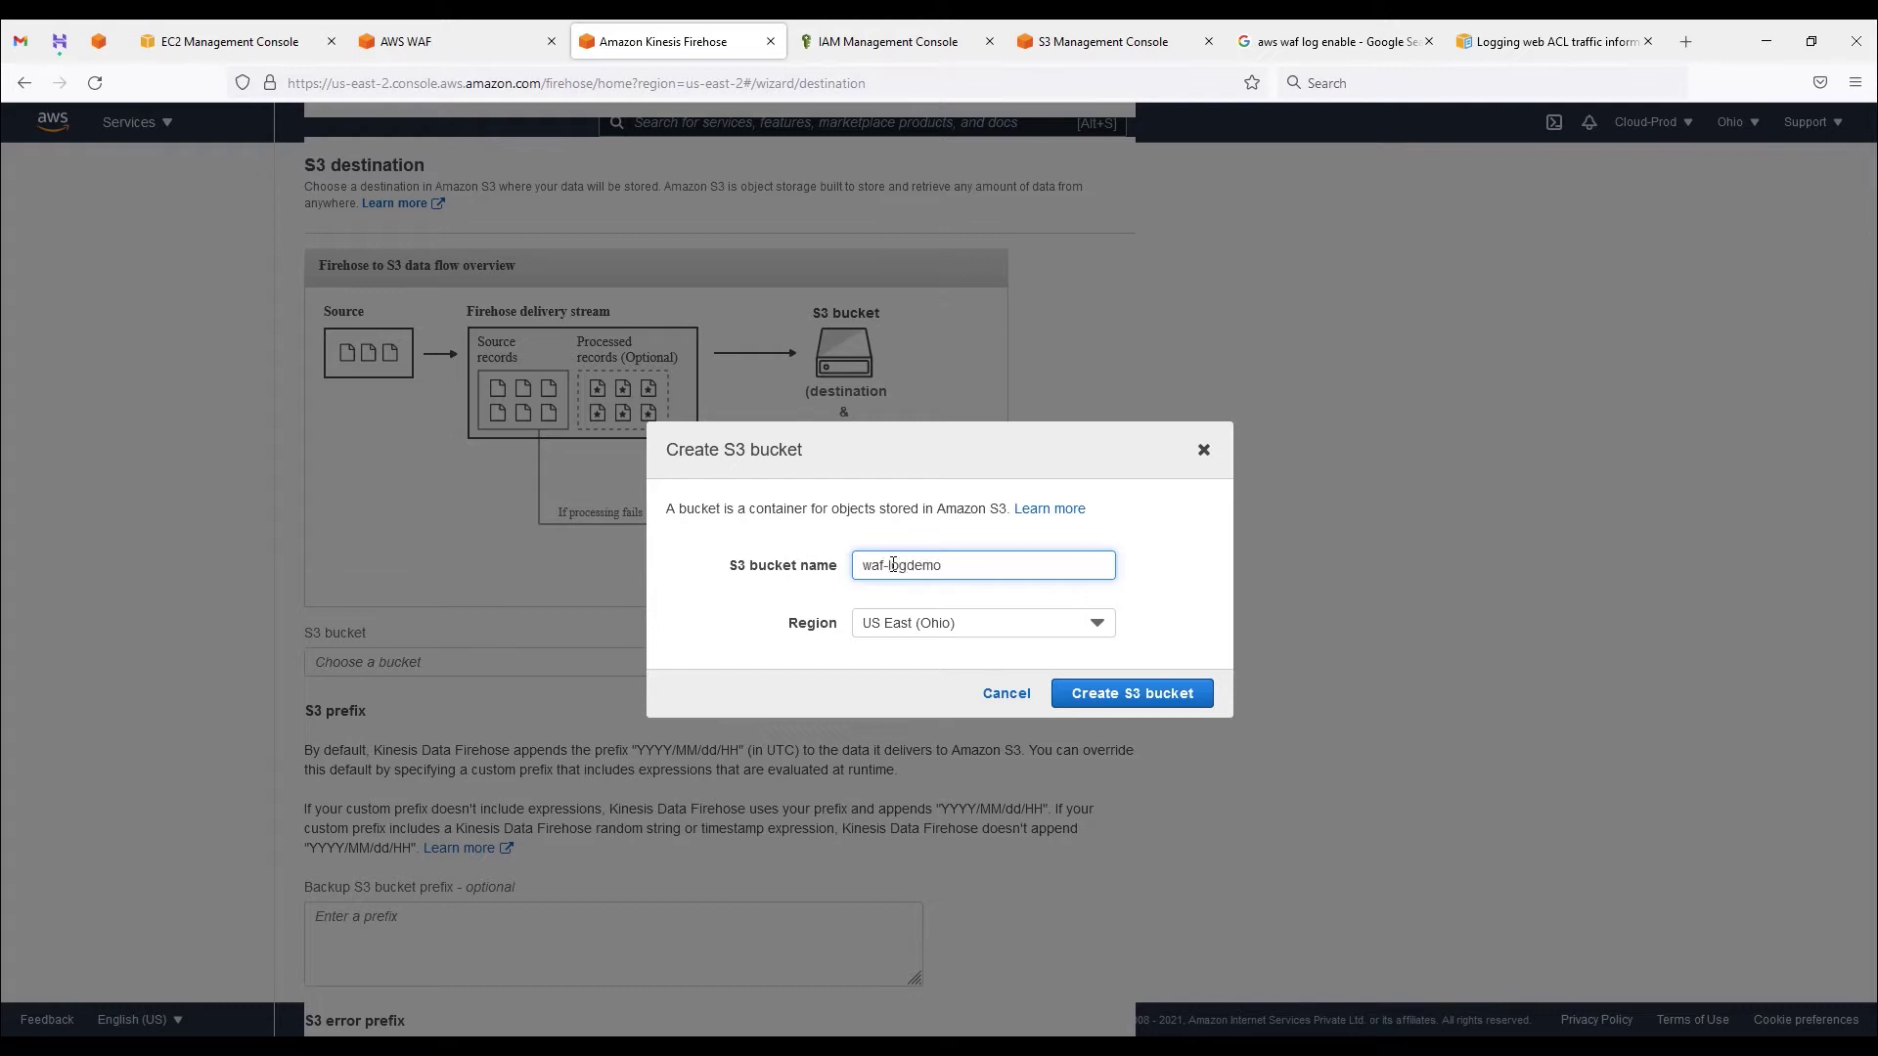
key(BackSpace)
key(BackSpace)
key(BackSpace)
click(1141, 698)
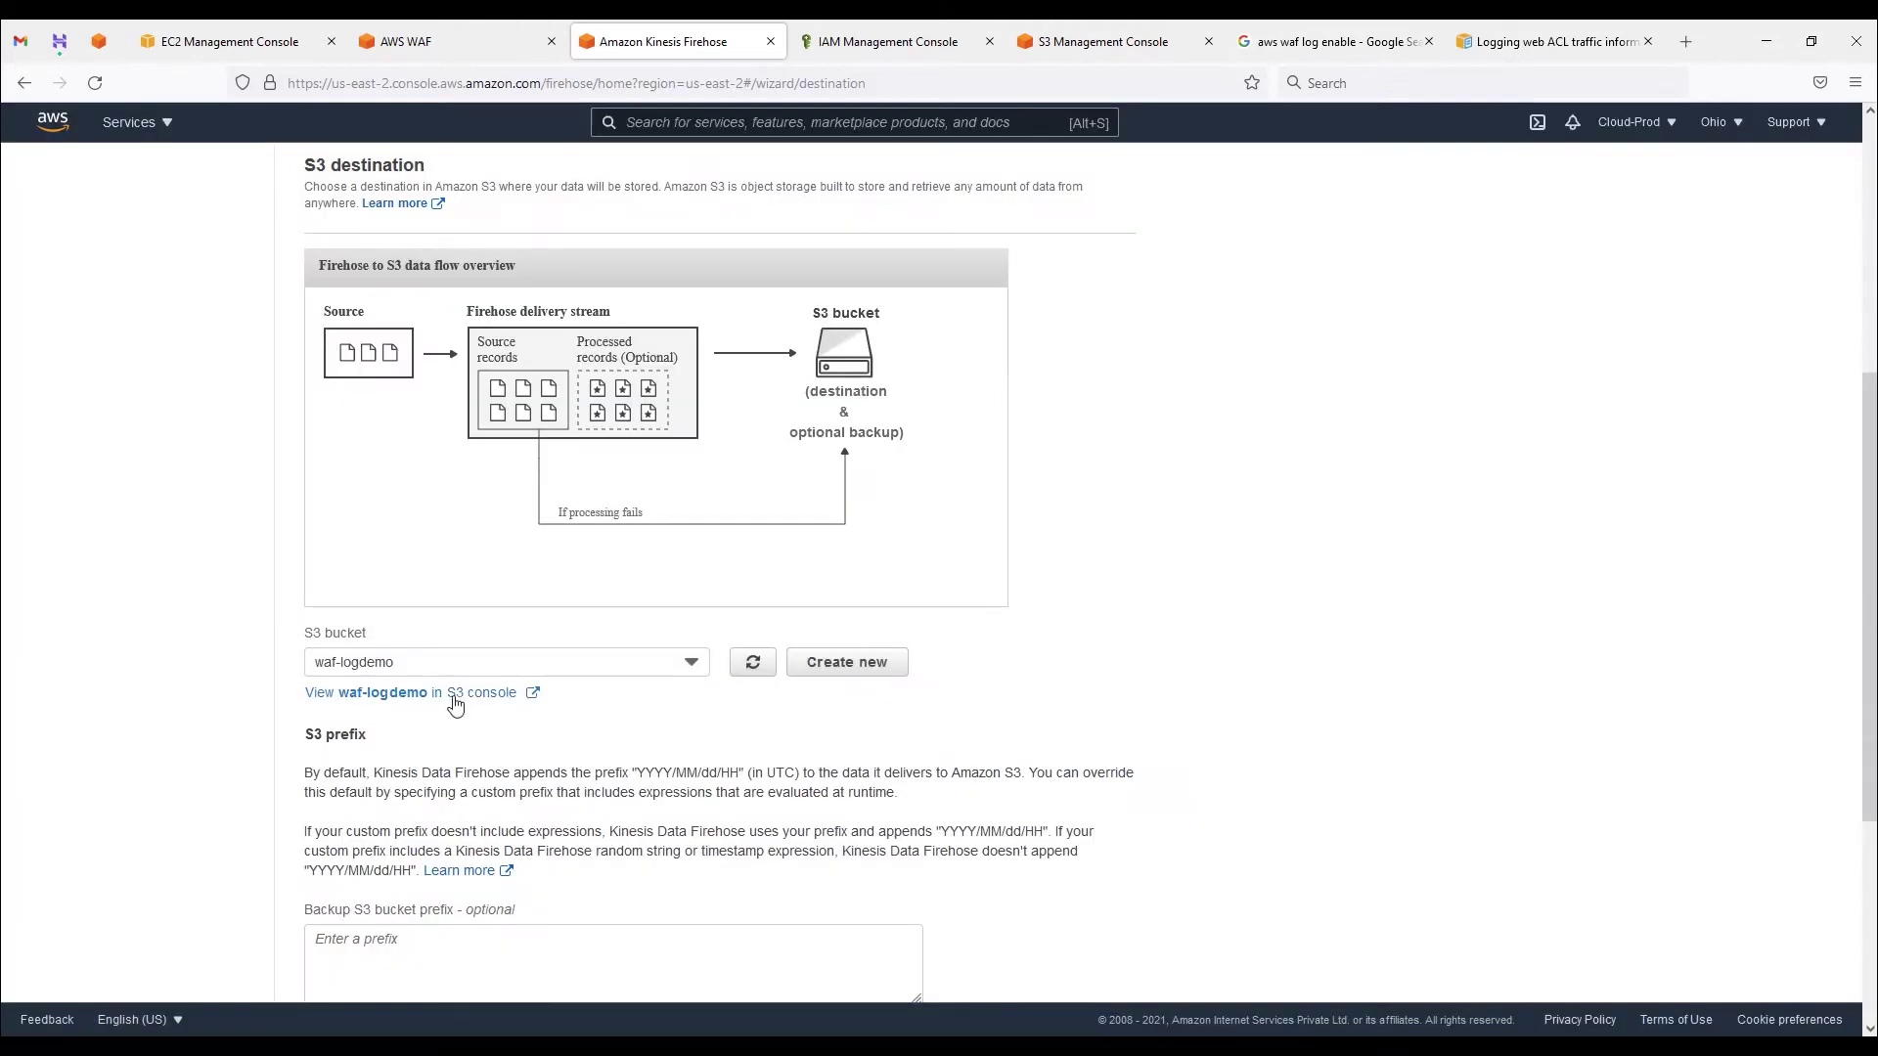
Step: Review the S3 prefix explanation and the optional backup prefix for the waf-logdemo destination bucket
scroll(490, 711, down, 2)
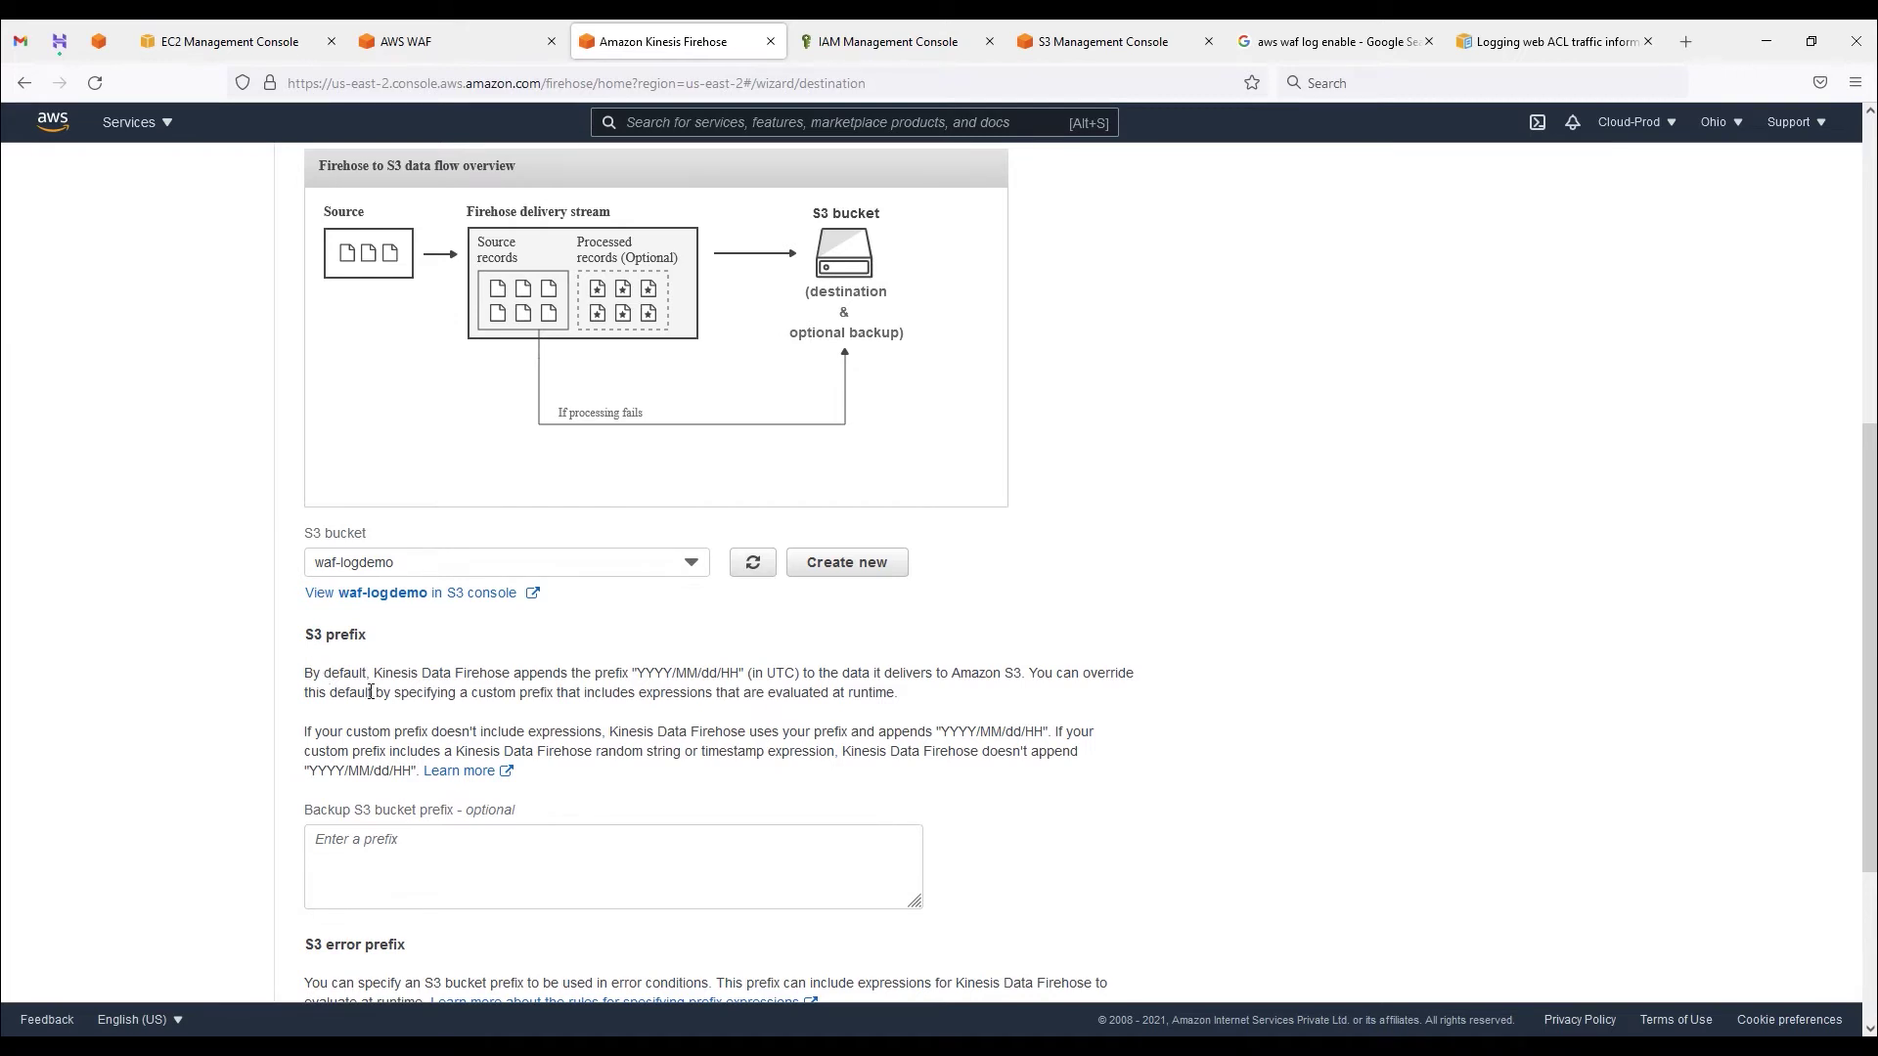
drag(316, 675, 802, 673)
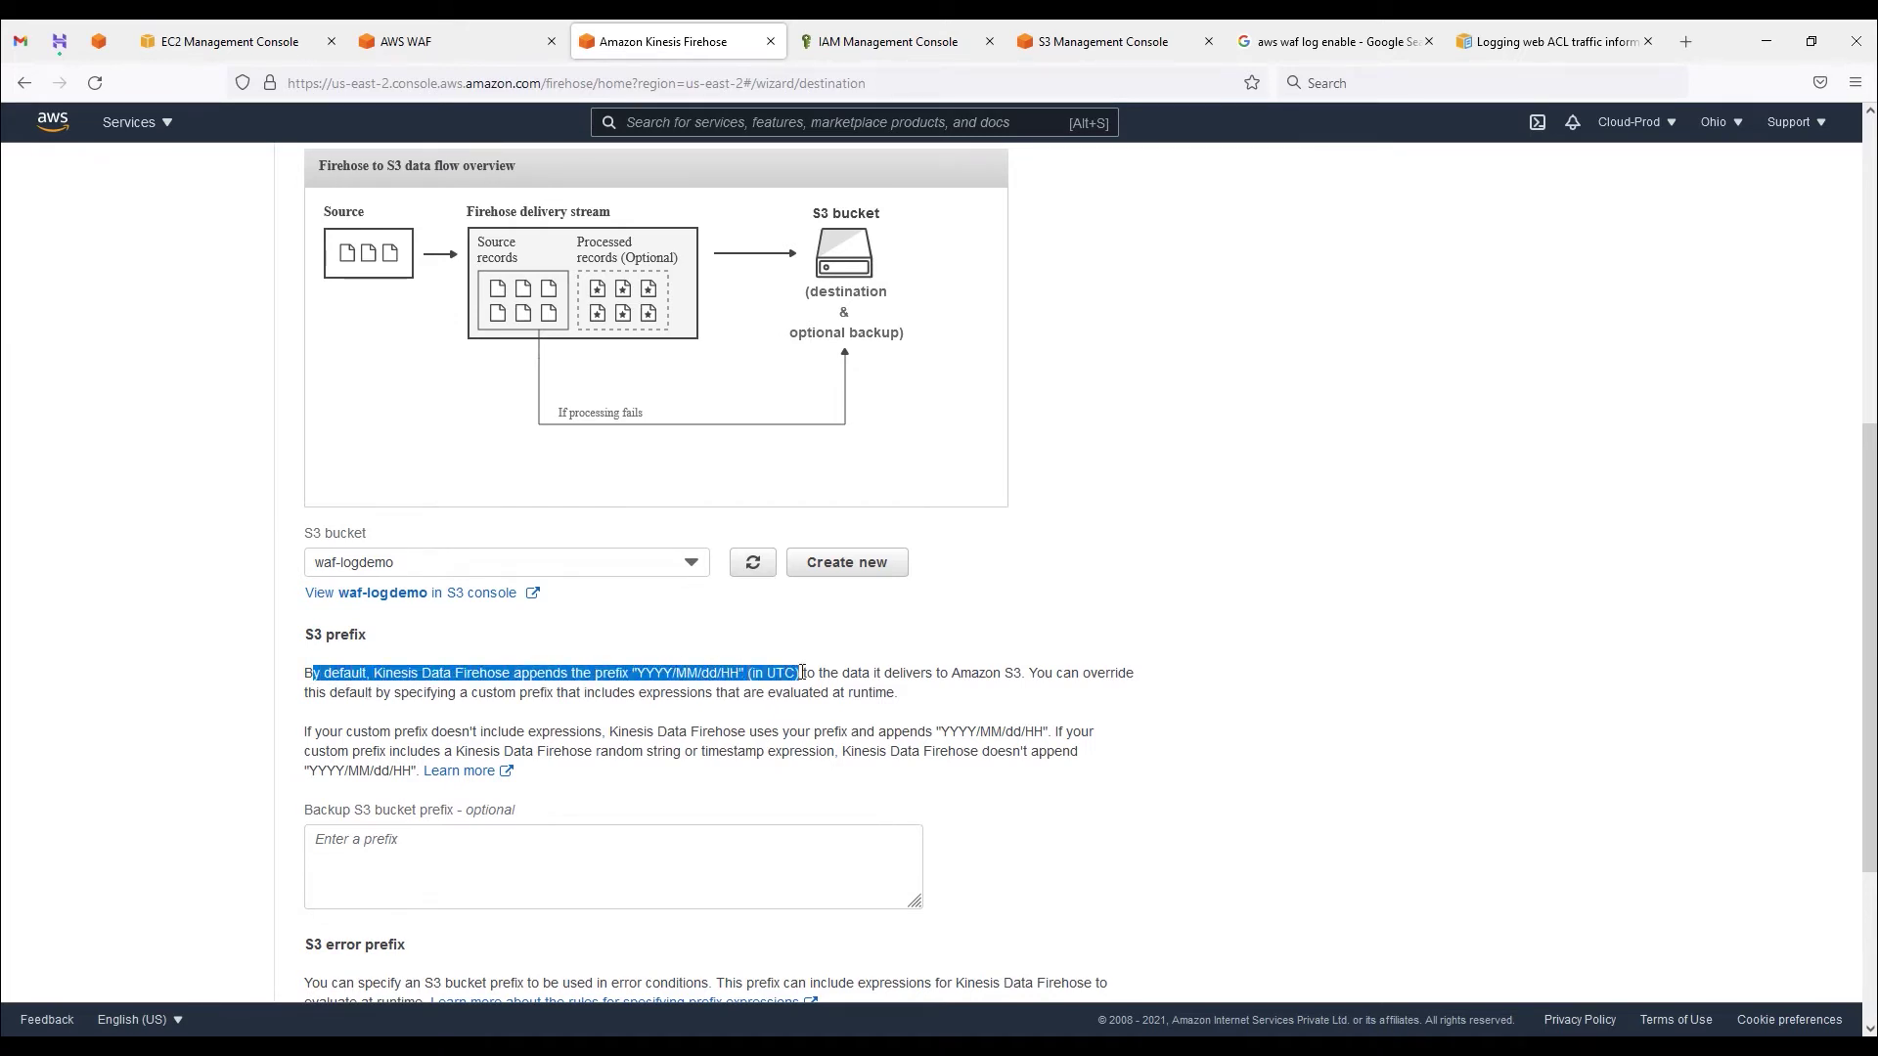
drag(1022, 677, 306, 682)
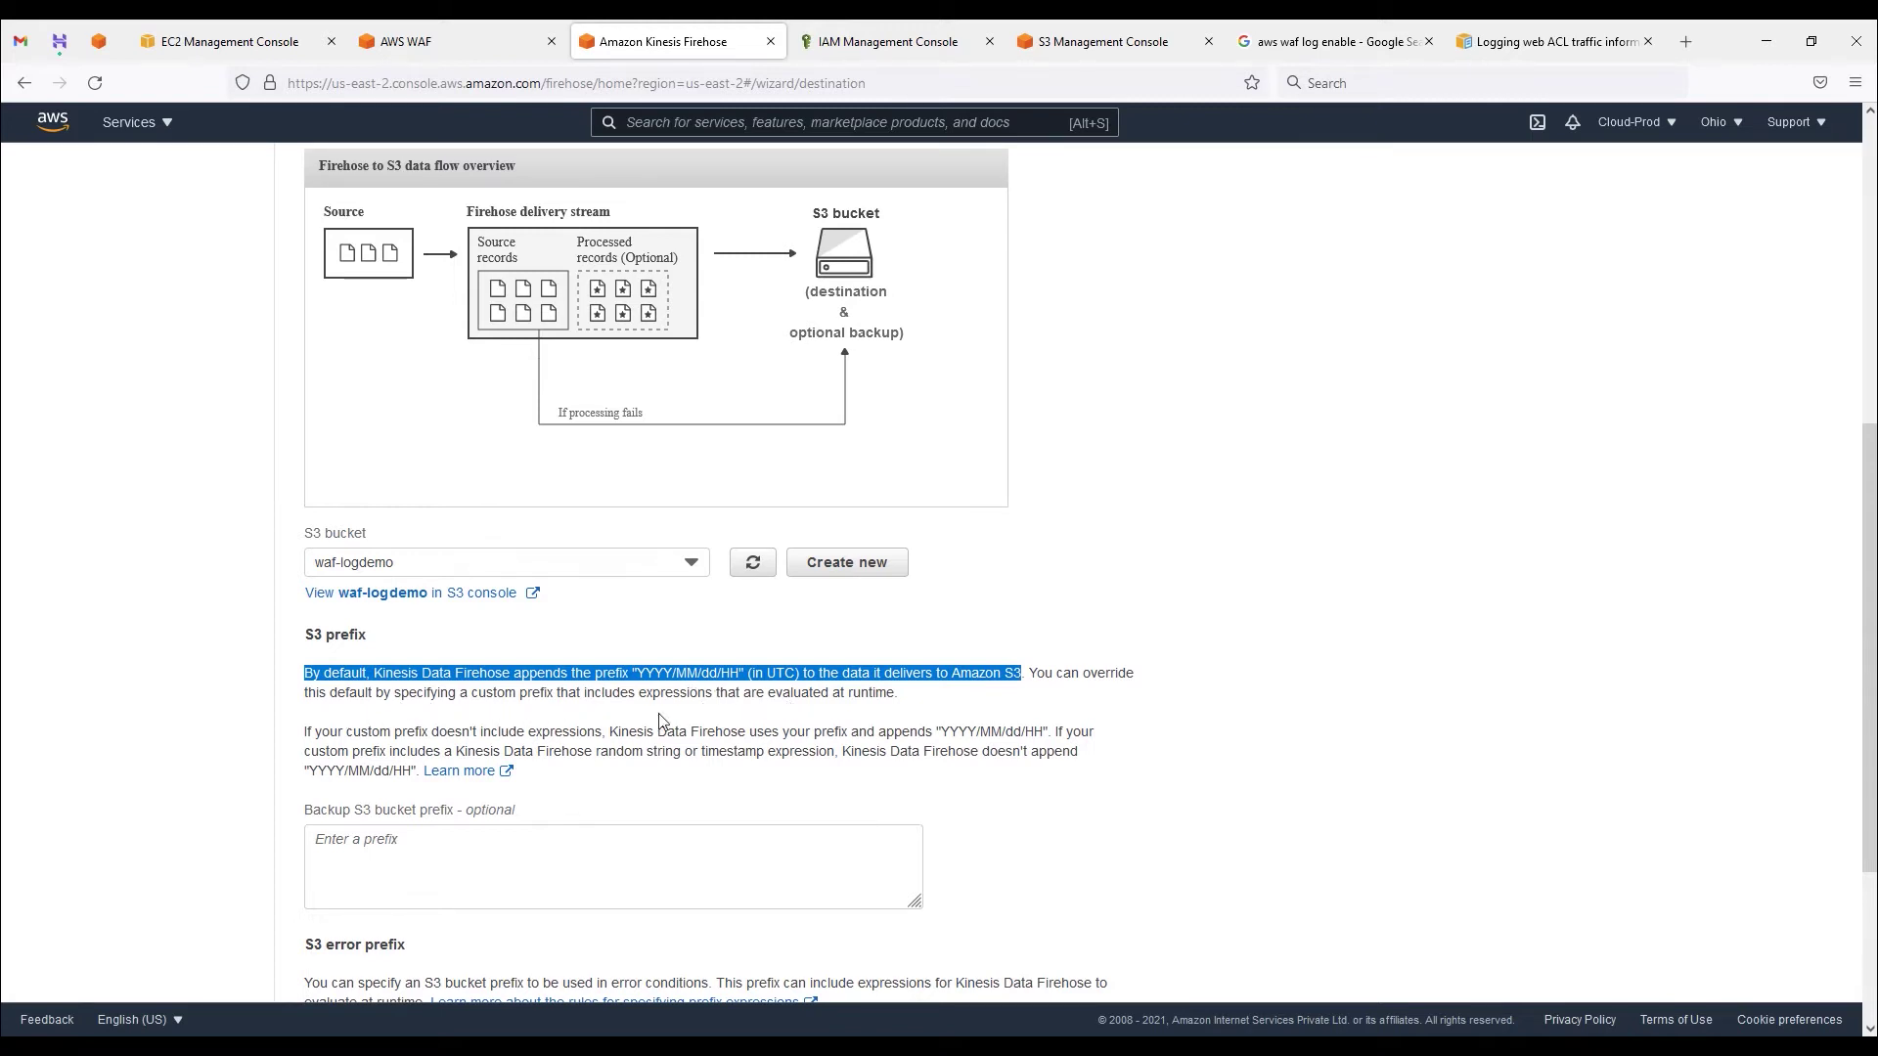
scroll(370, 772, down, 1)
drag(309, 710, 472, 732)
click(355, 753)
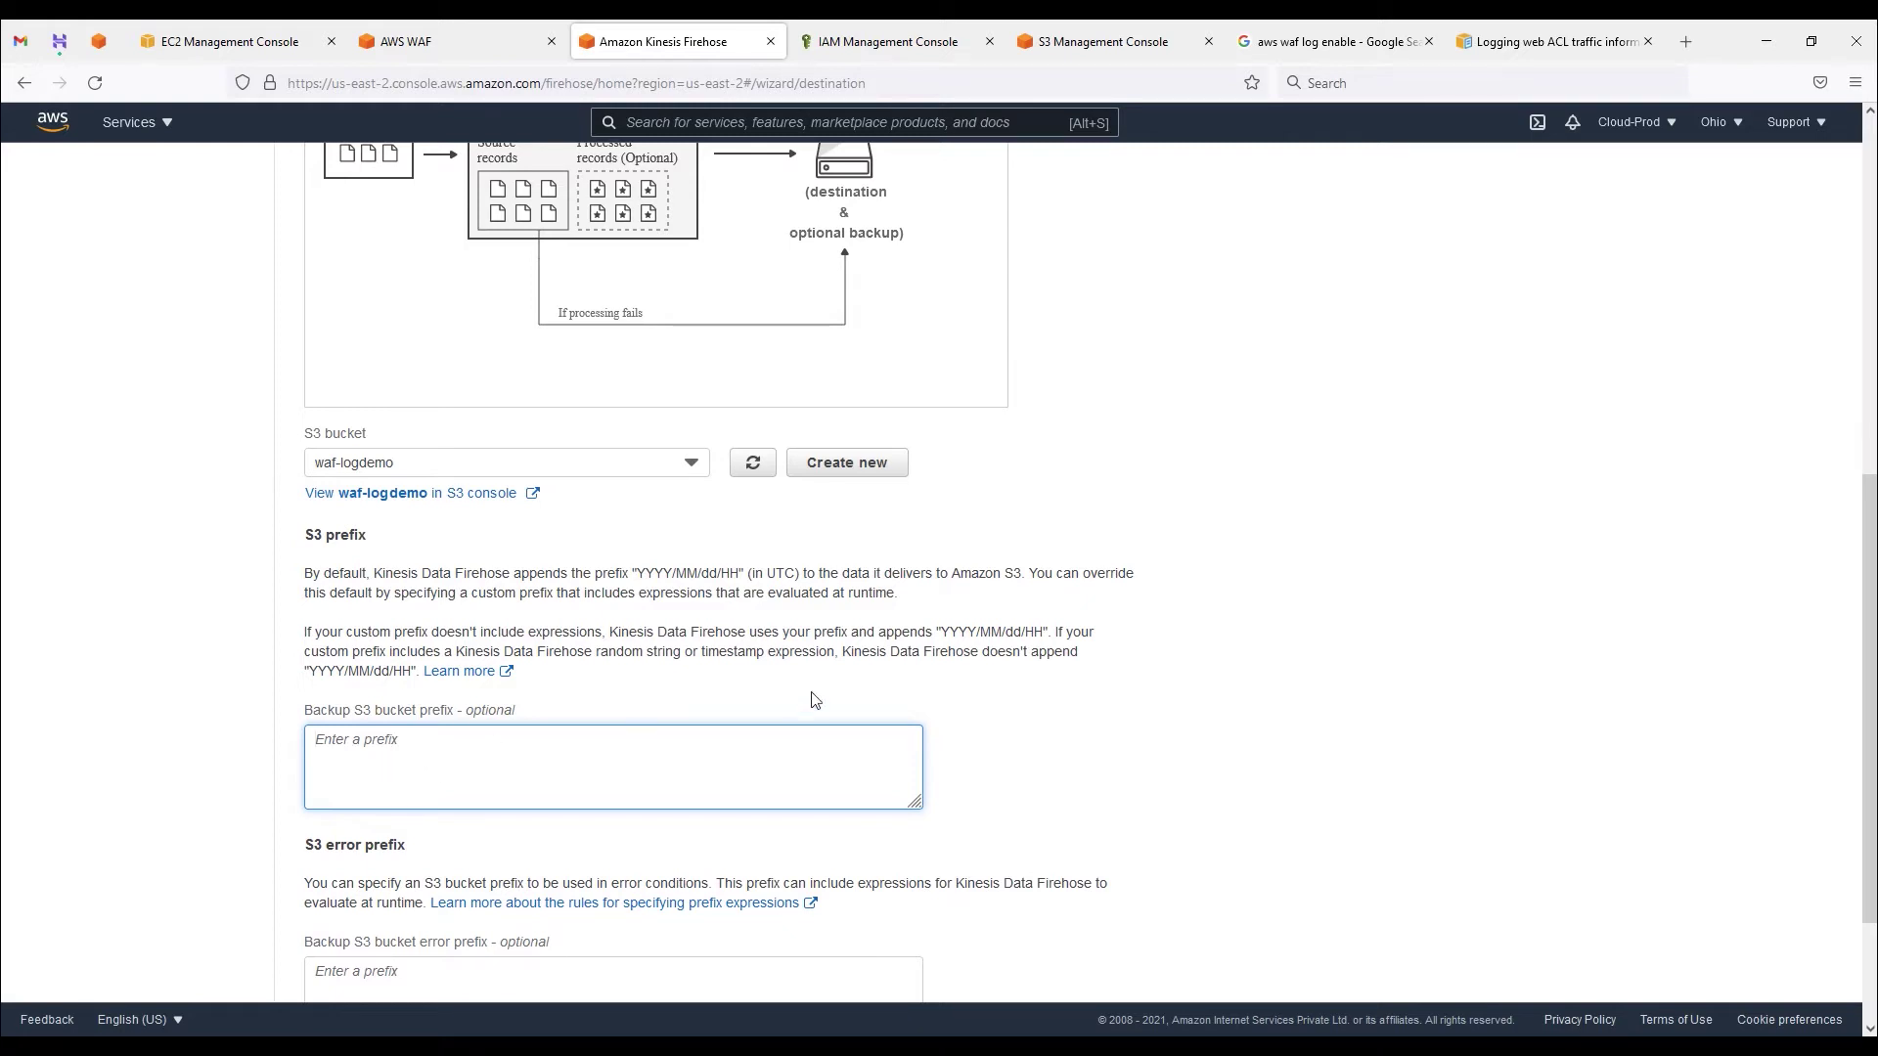
Step: Open the custom S3 prefix documentation in a separate tab and review the optional S3 error prefix setting
click(458, 675)
right_click(457, 675)
click(499, 687)
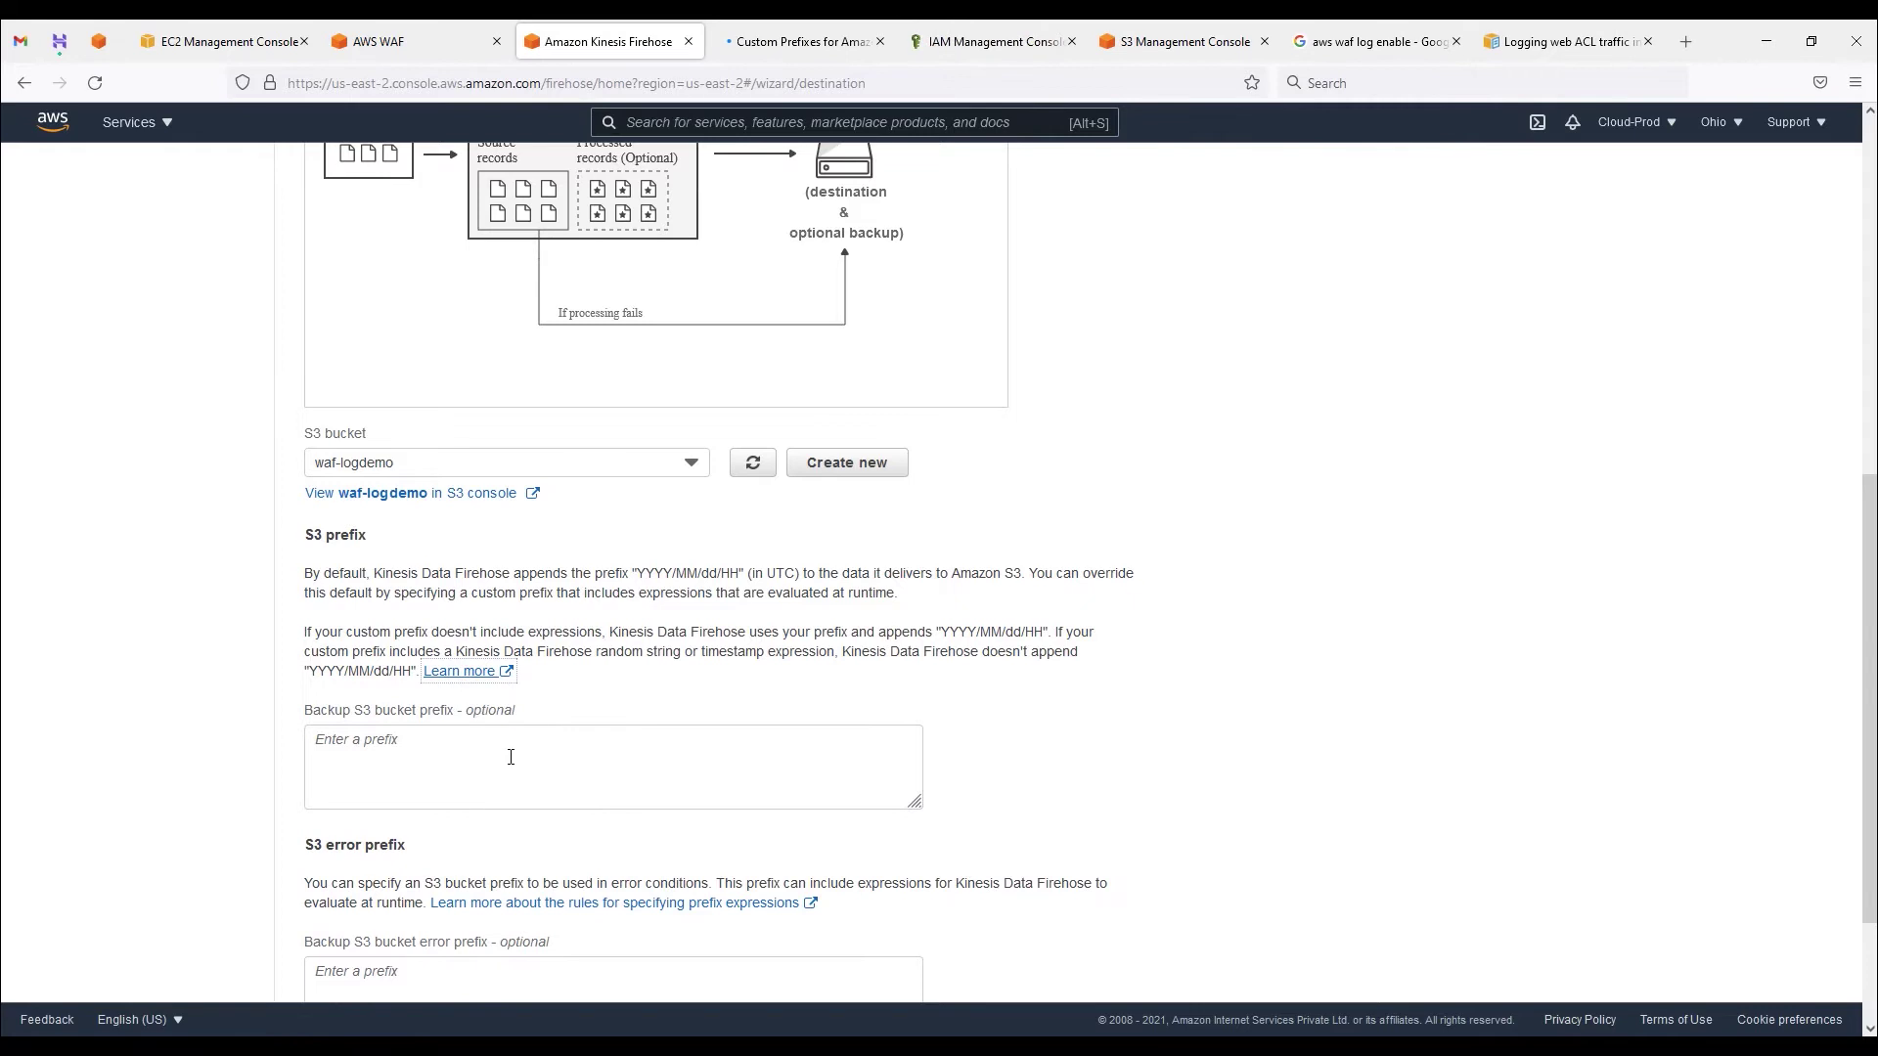
scroll(511, 761, down, 2)
drag(306, 745, 408, 749)
click(427, 900)
Step: Look through the Custom Prefixes for Amazon S3 Objects documentation, including the timestamp and firehose namespaces
click(765, 41)
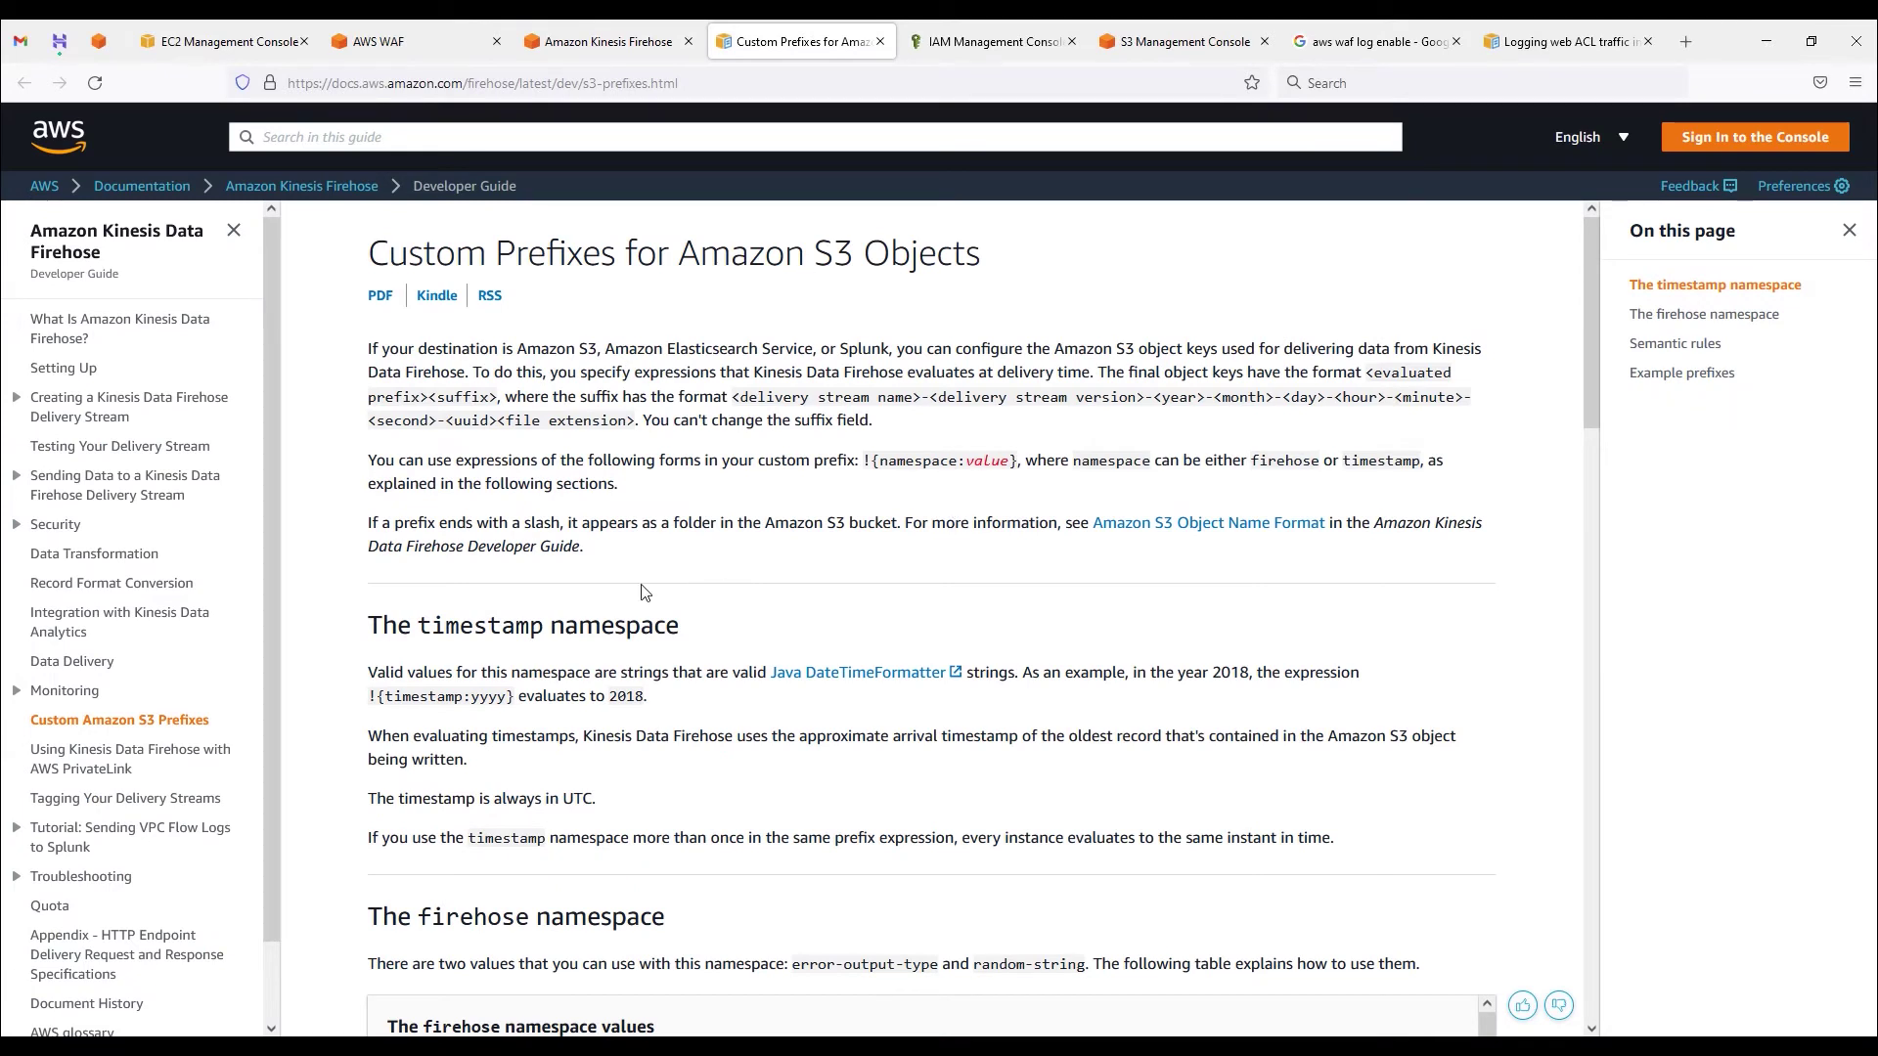
scroll(763, 626, down, 1)
scroll(800, 685, down, 3)
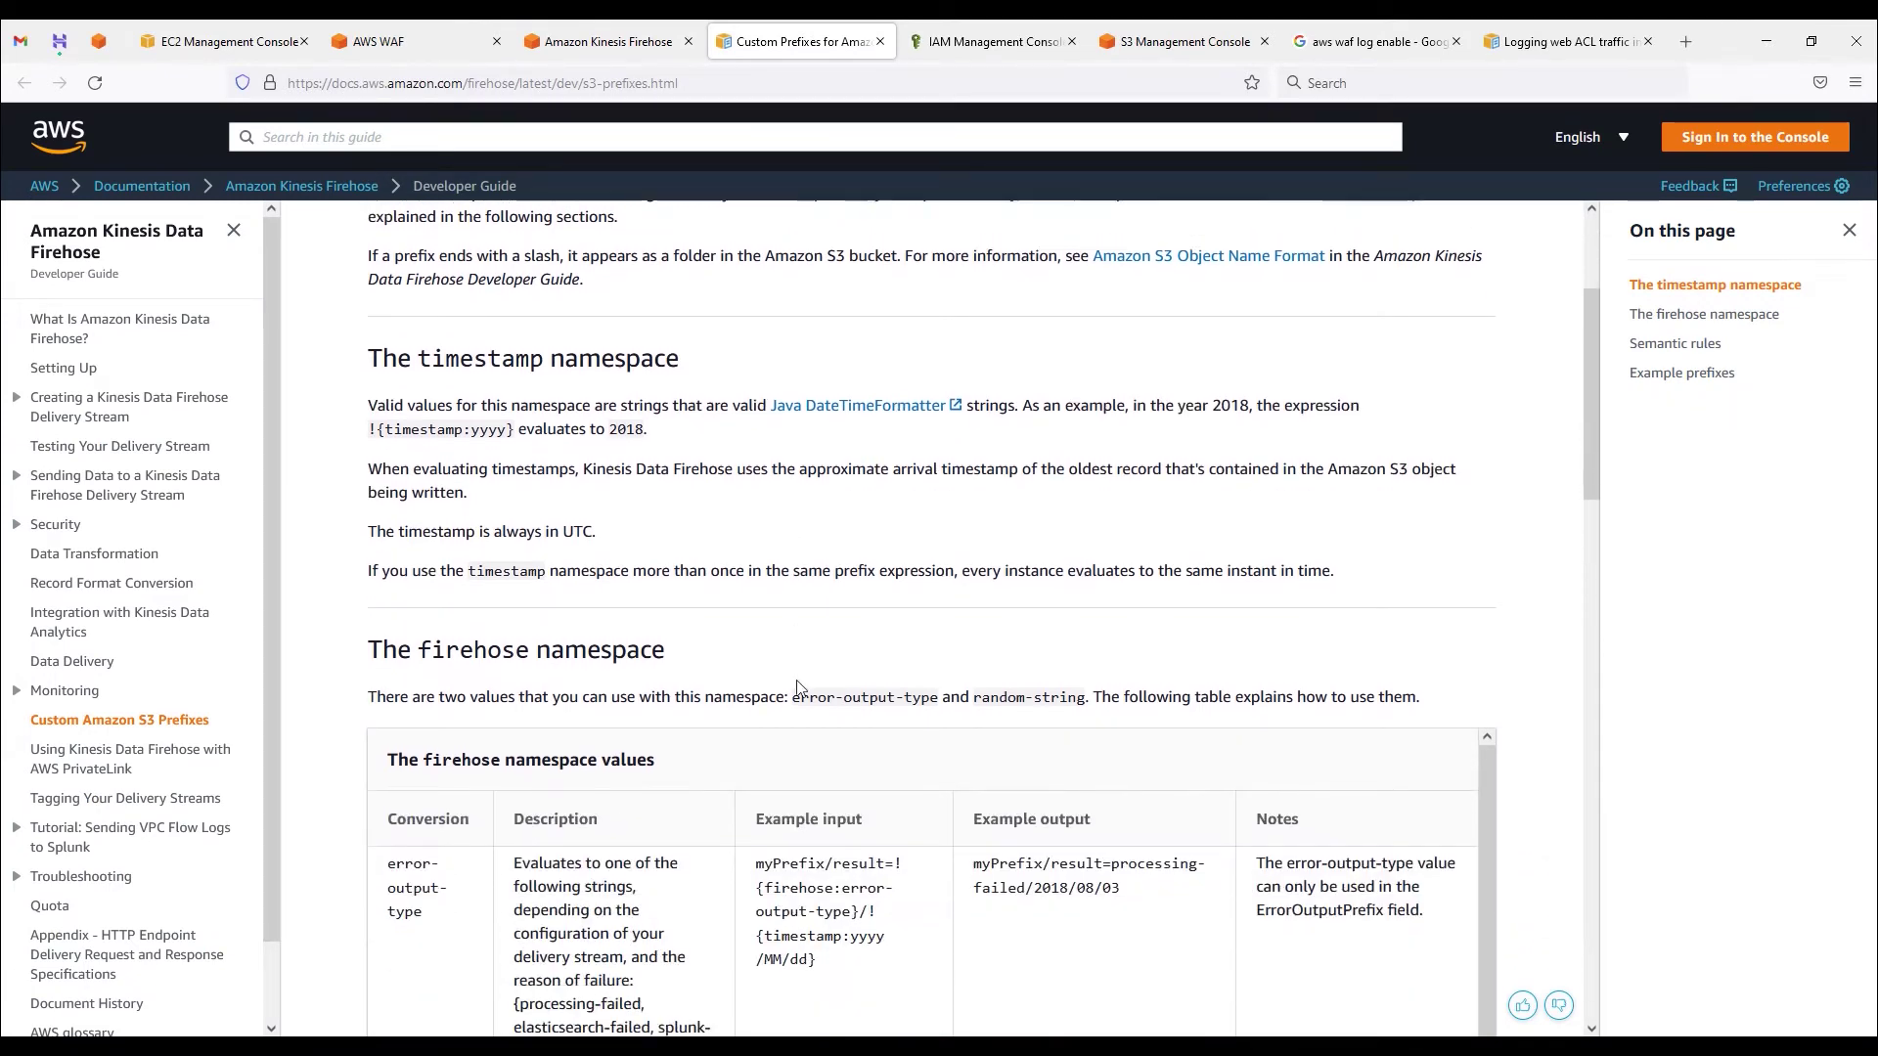
scroll(797, 685, up, 5)
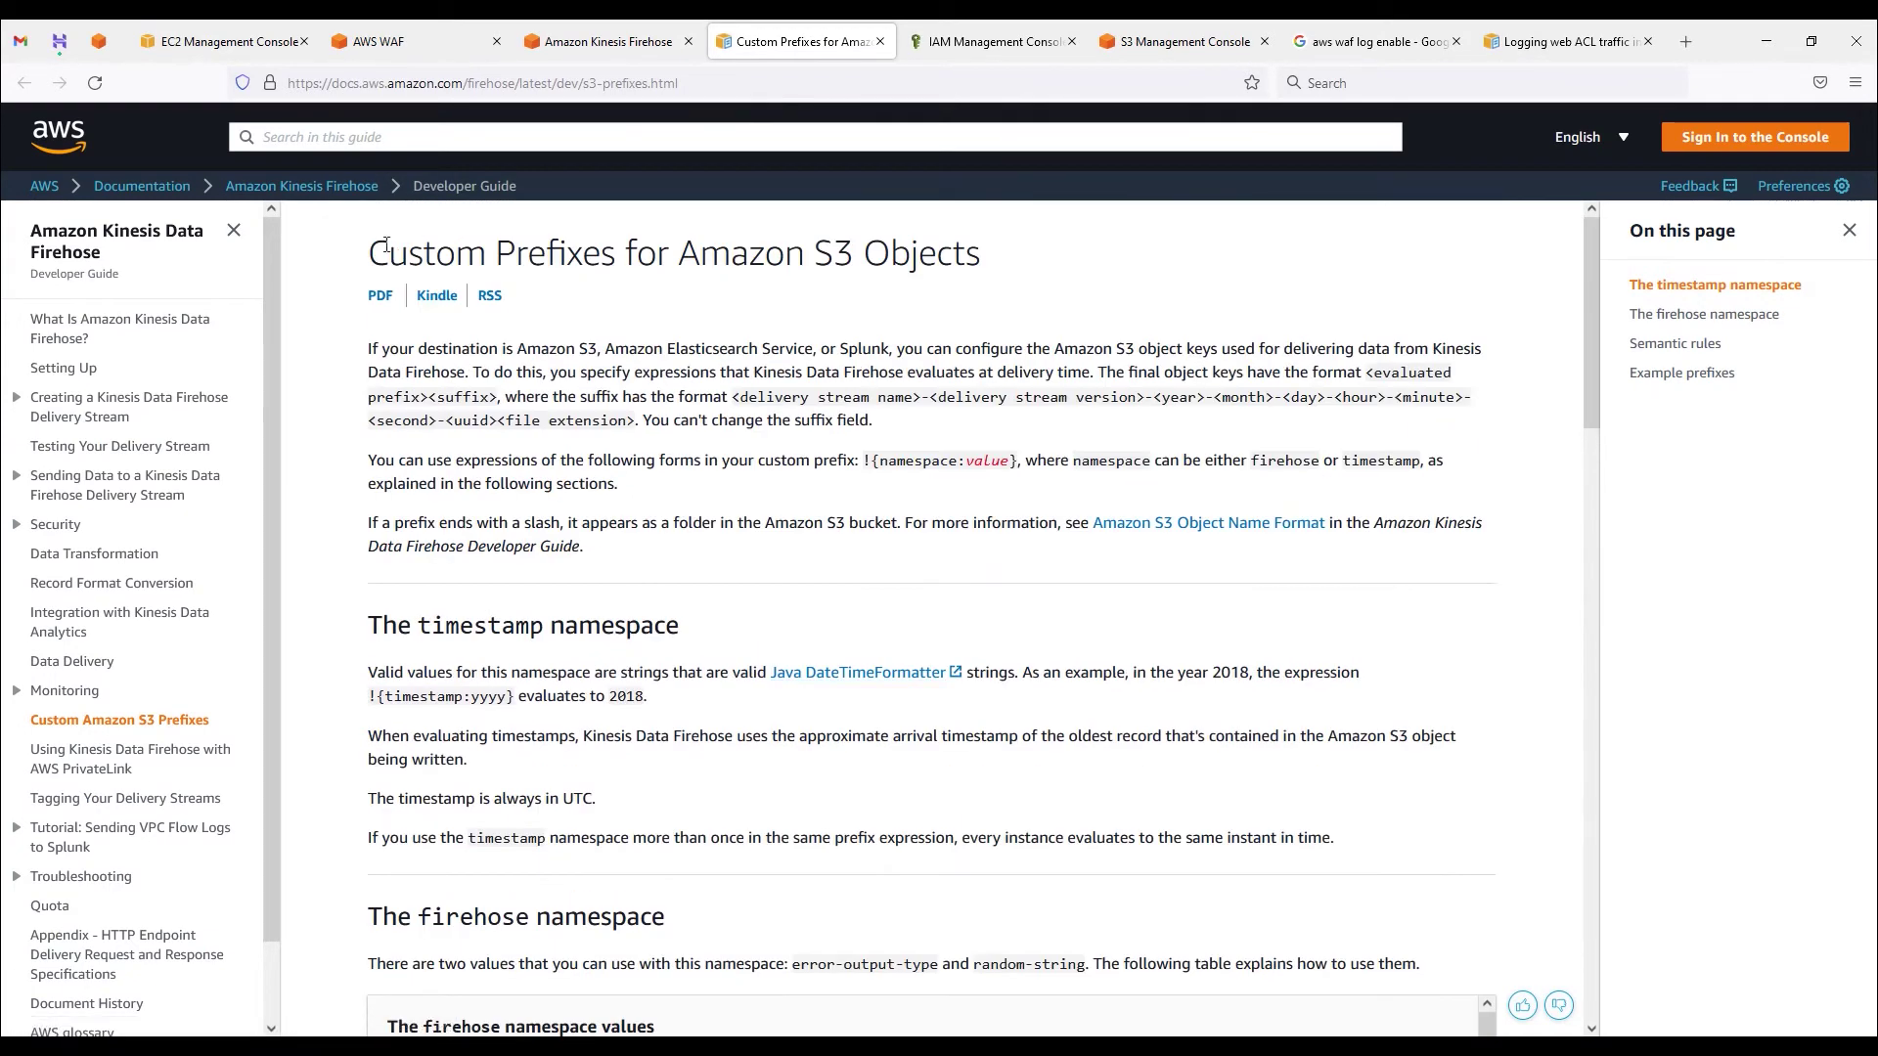
drag(390, 256, 1080, 274)
Step: Return to the delivery stream setup, leave both S3 prefixes empty and proceed to the configuration settings
click(679, 37)
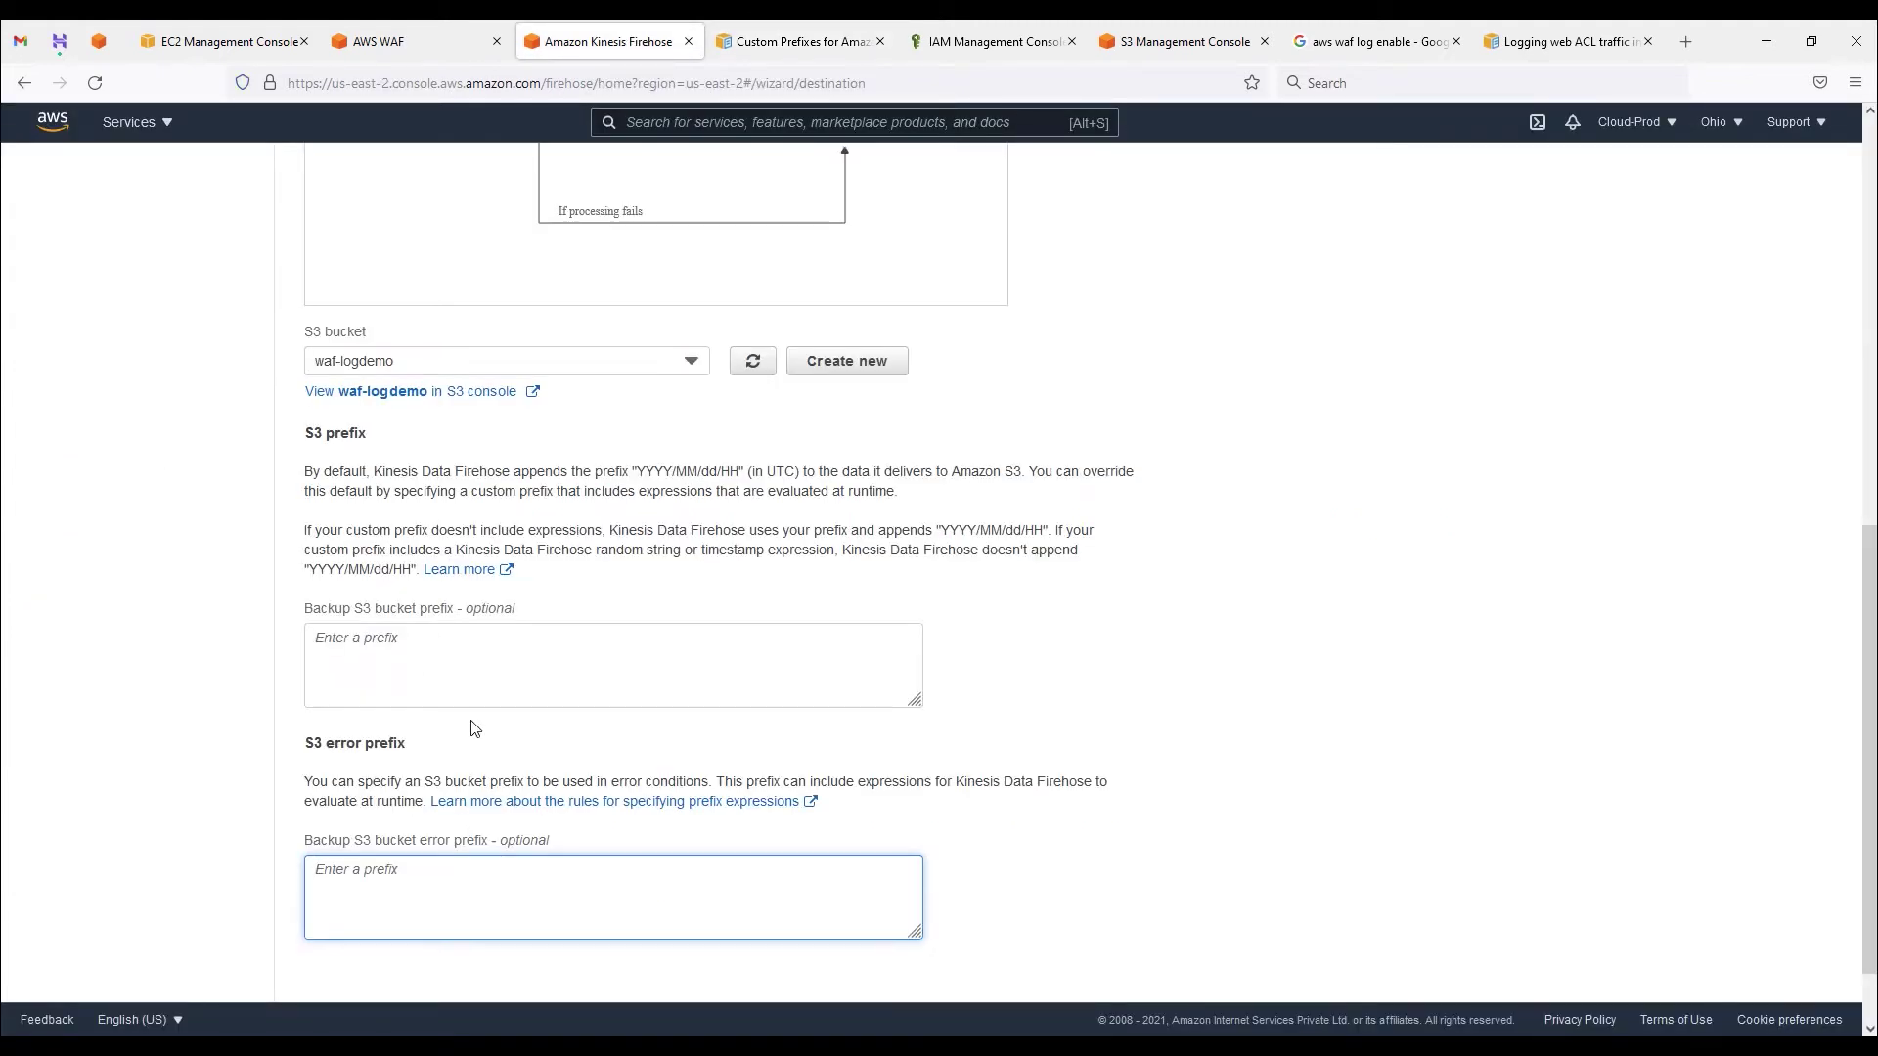
scroll(629, 797, down, 2)
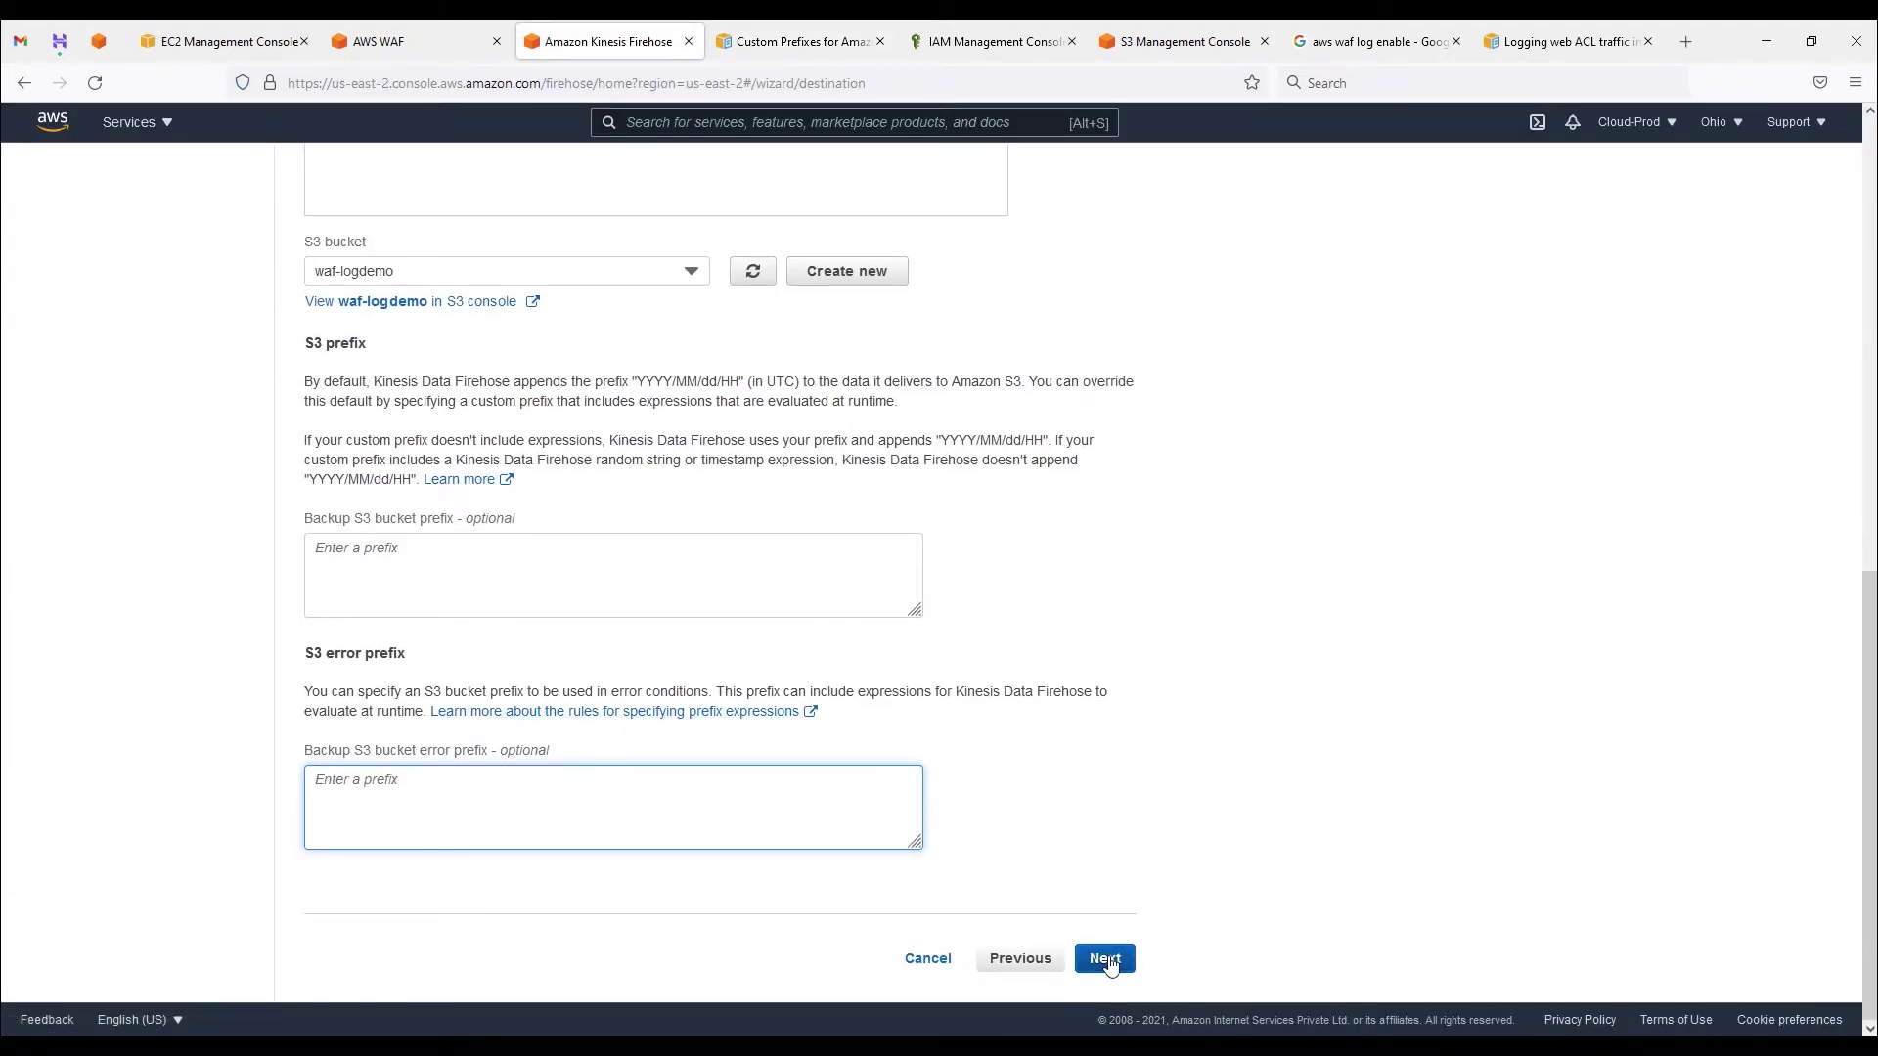
click(1098, 960)
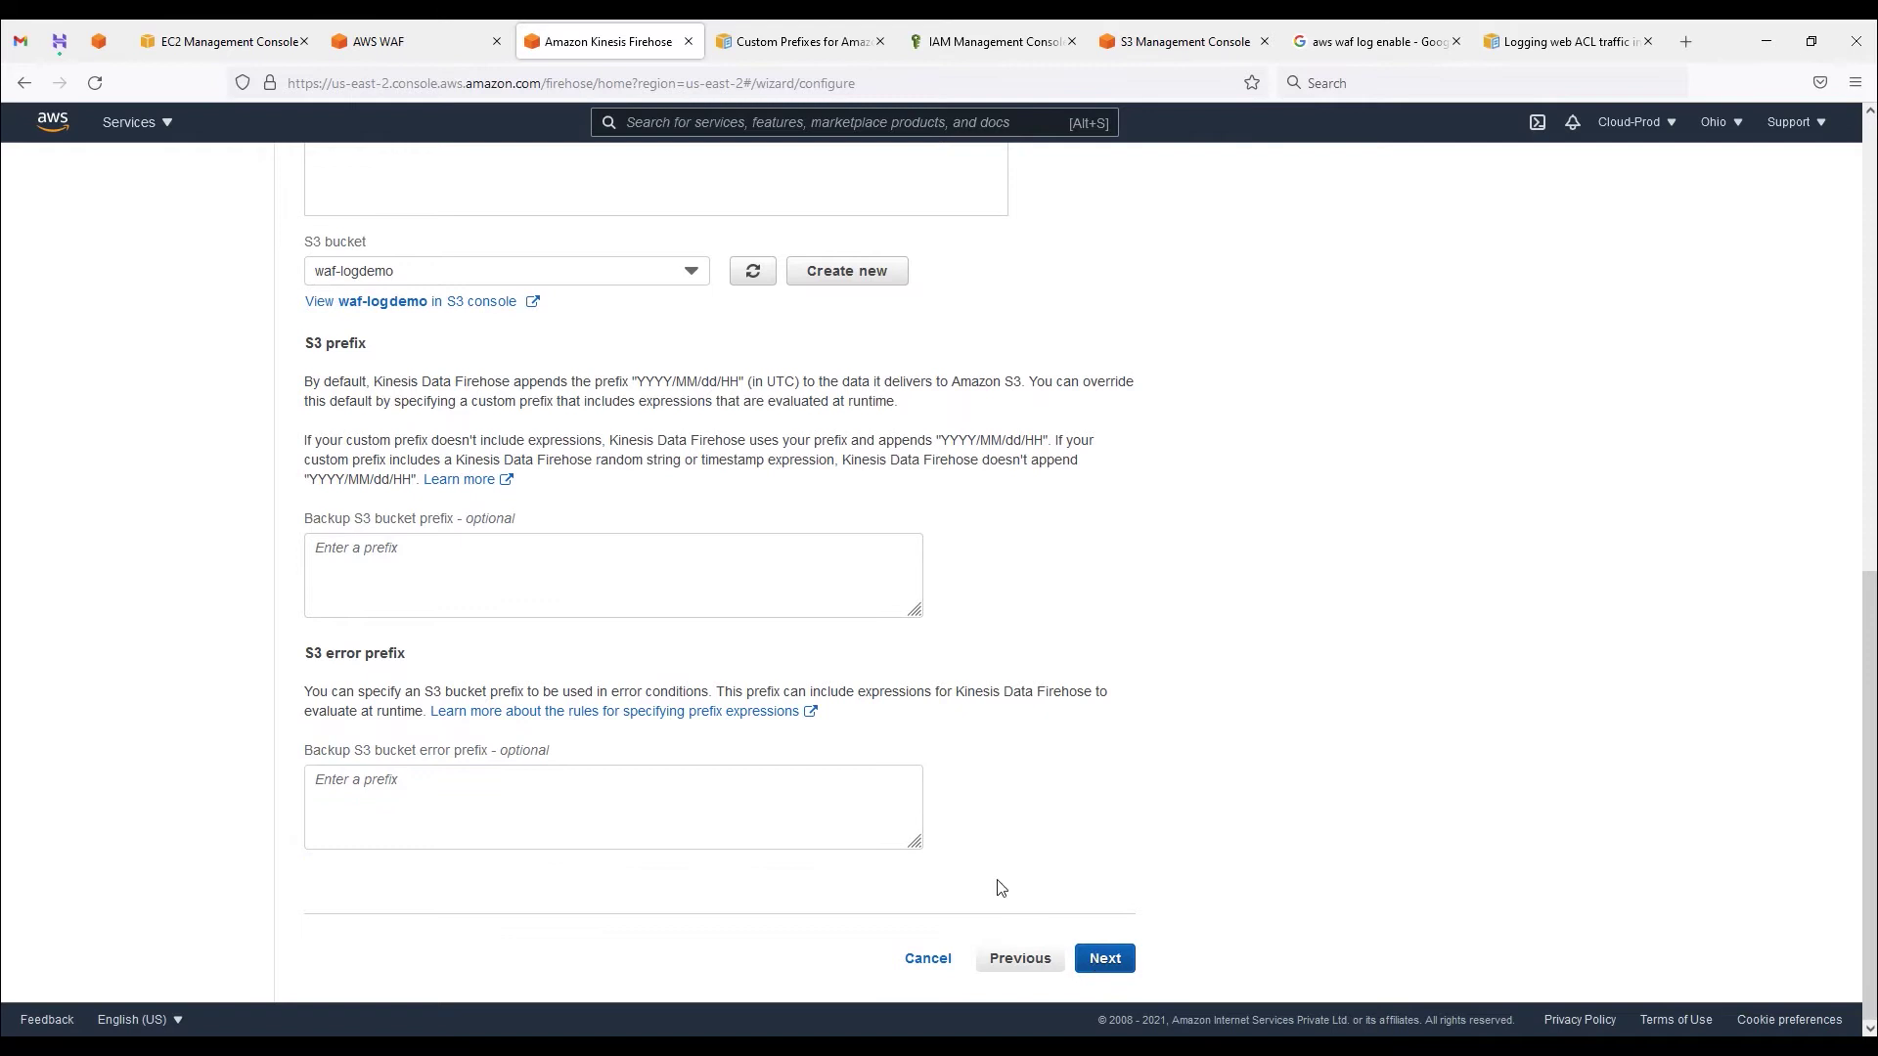
Step: Examine the S3 buffer size and buffer interval along with their allowed ranges, keeping the defaults
drag(293, 475, 357, 485)
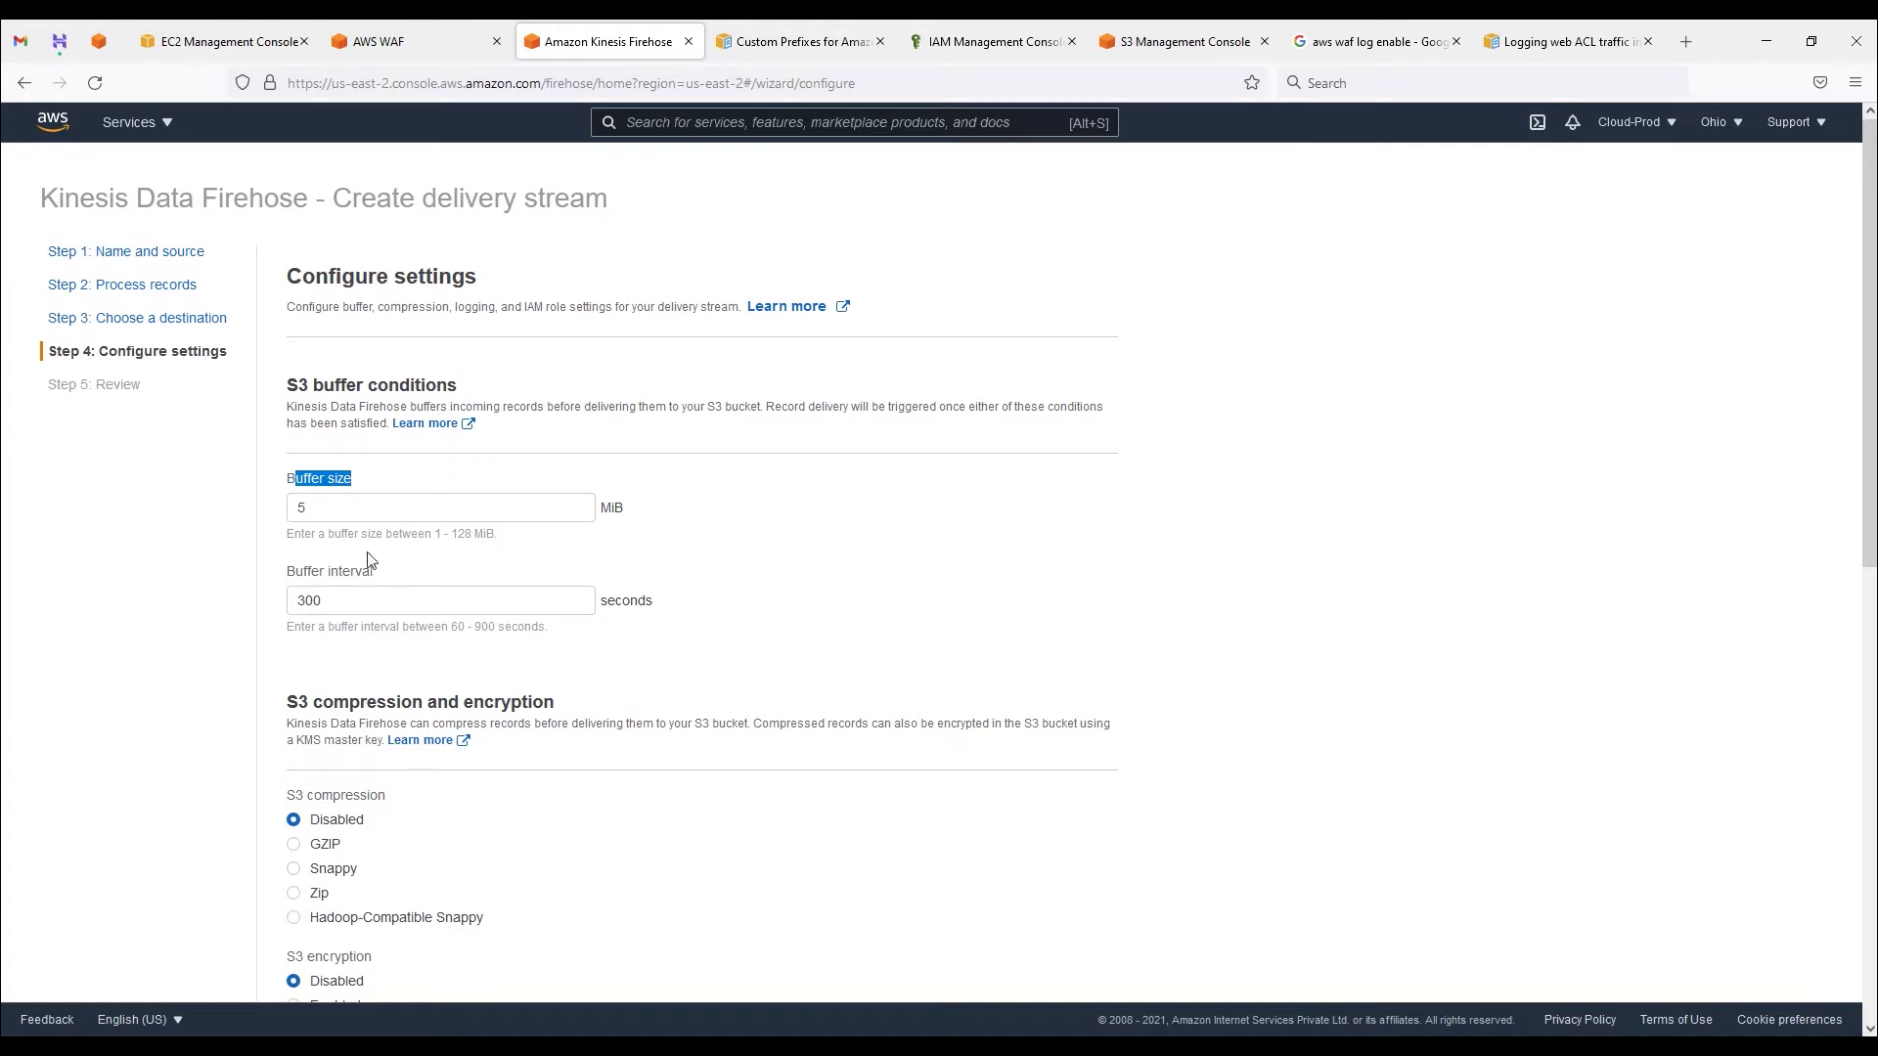
click(327, 510)
drag(331, 601, 284, 600)
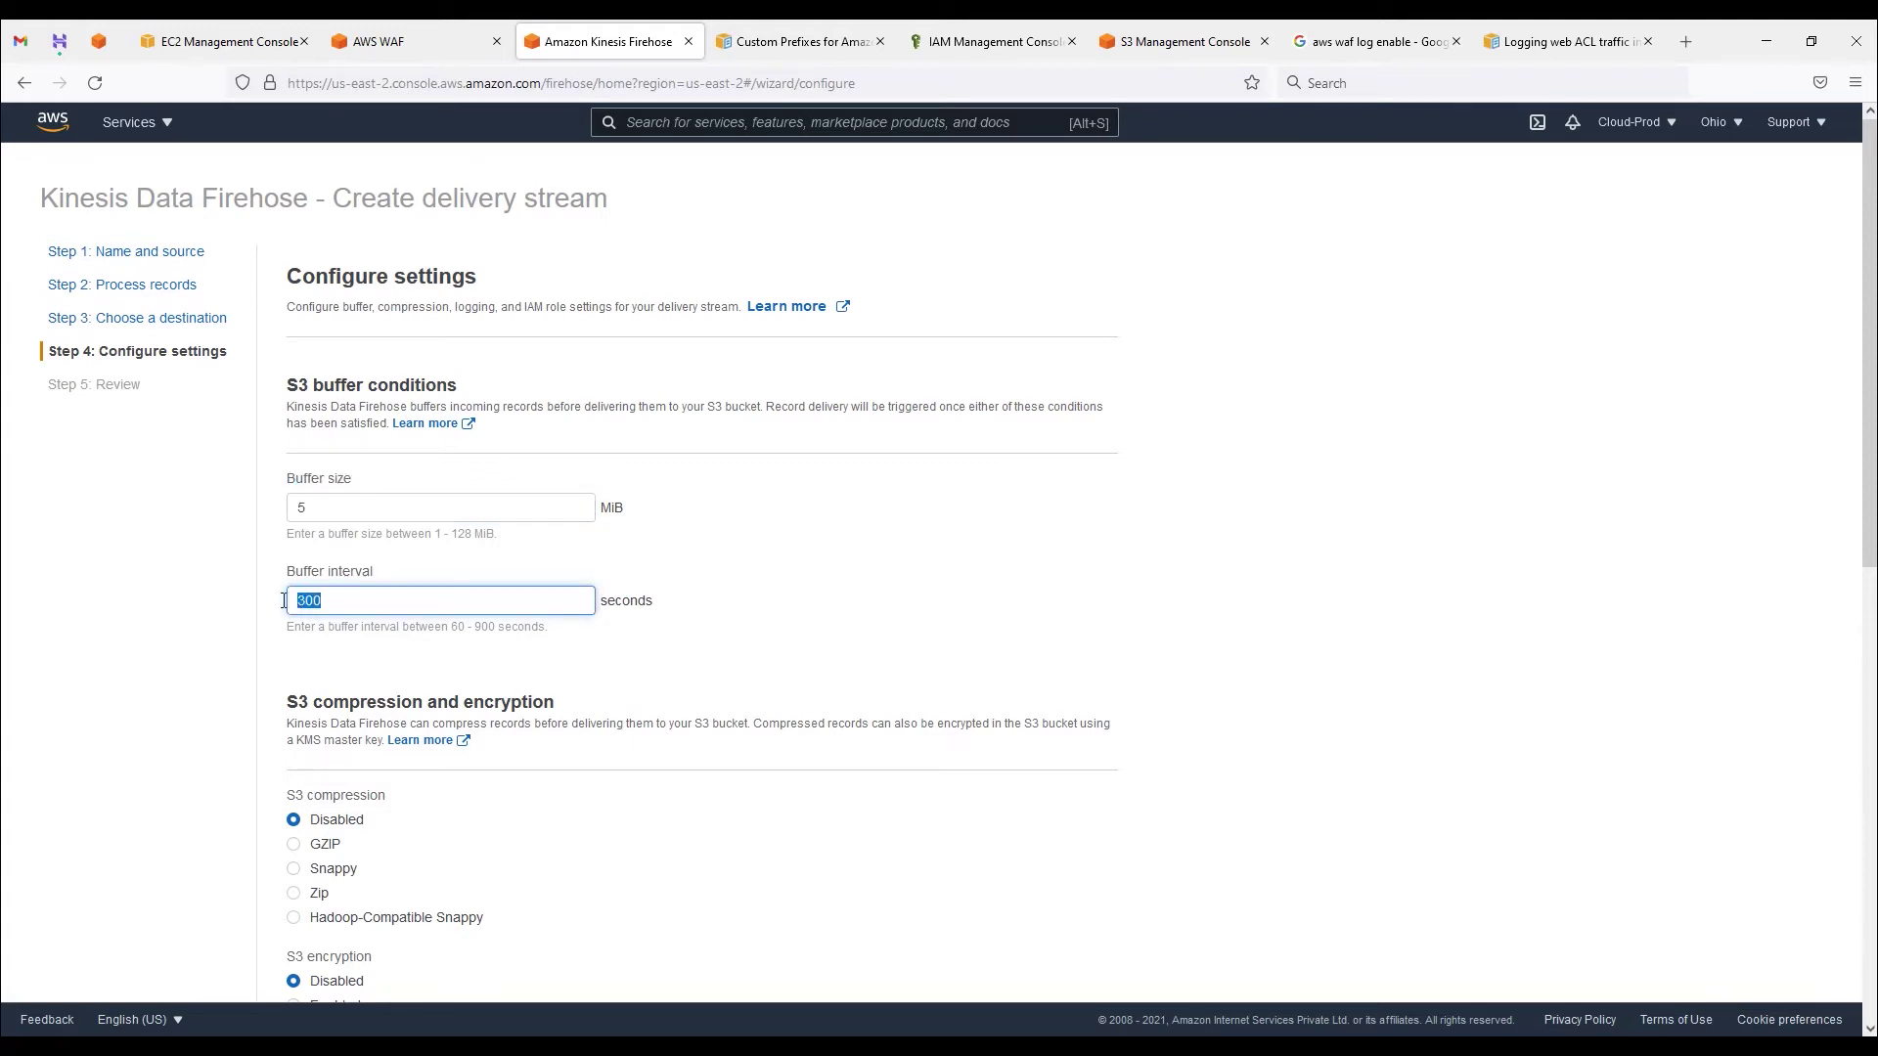
click(752, 538)
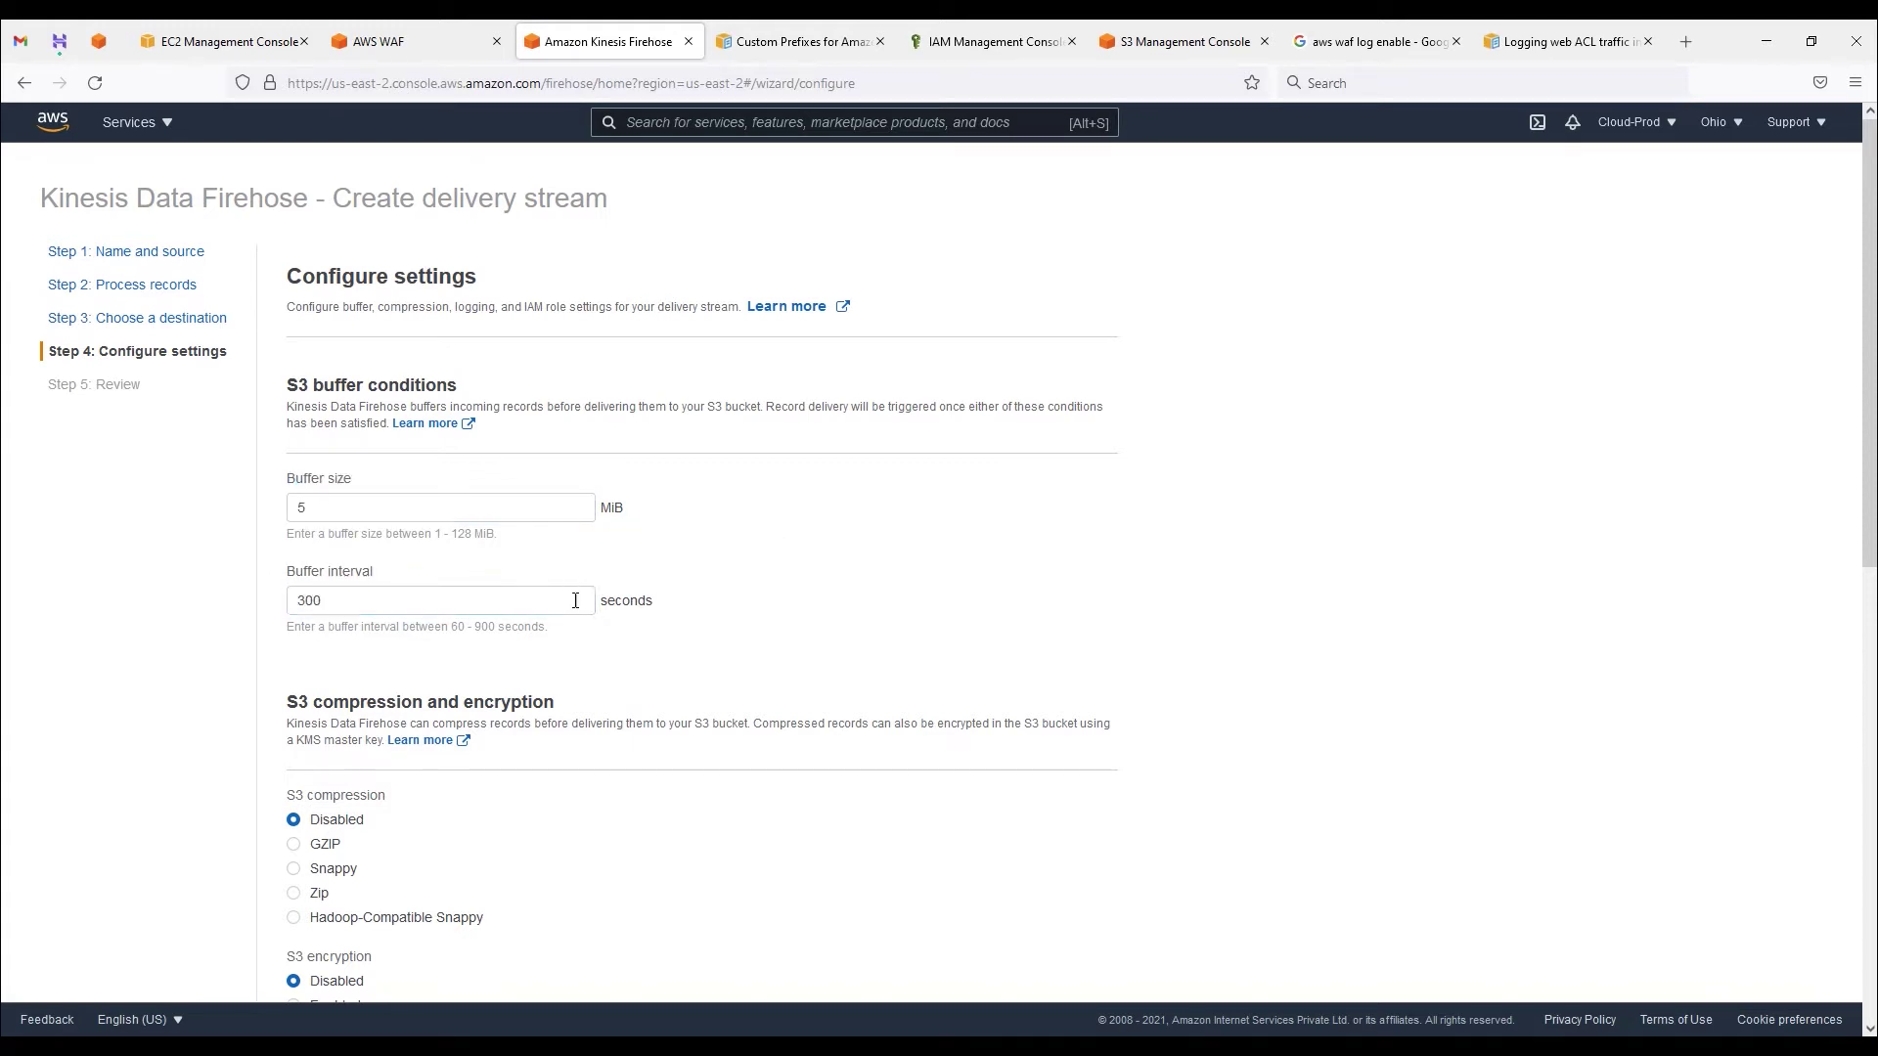
drag(436, 534, 500, 544)
drag(449, 627, 564, 637)
Step: Try the GZIP and Zip options for S3 compression and set compression back to Disabled
scroll(794, 576, down, 2)
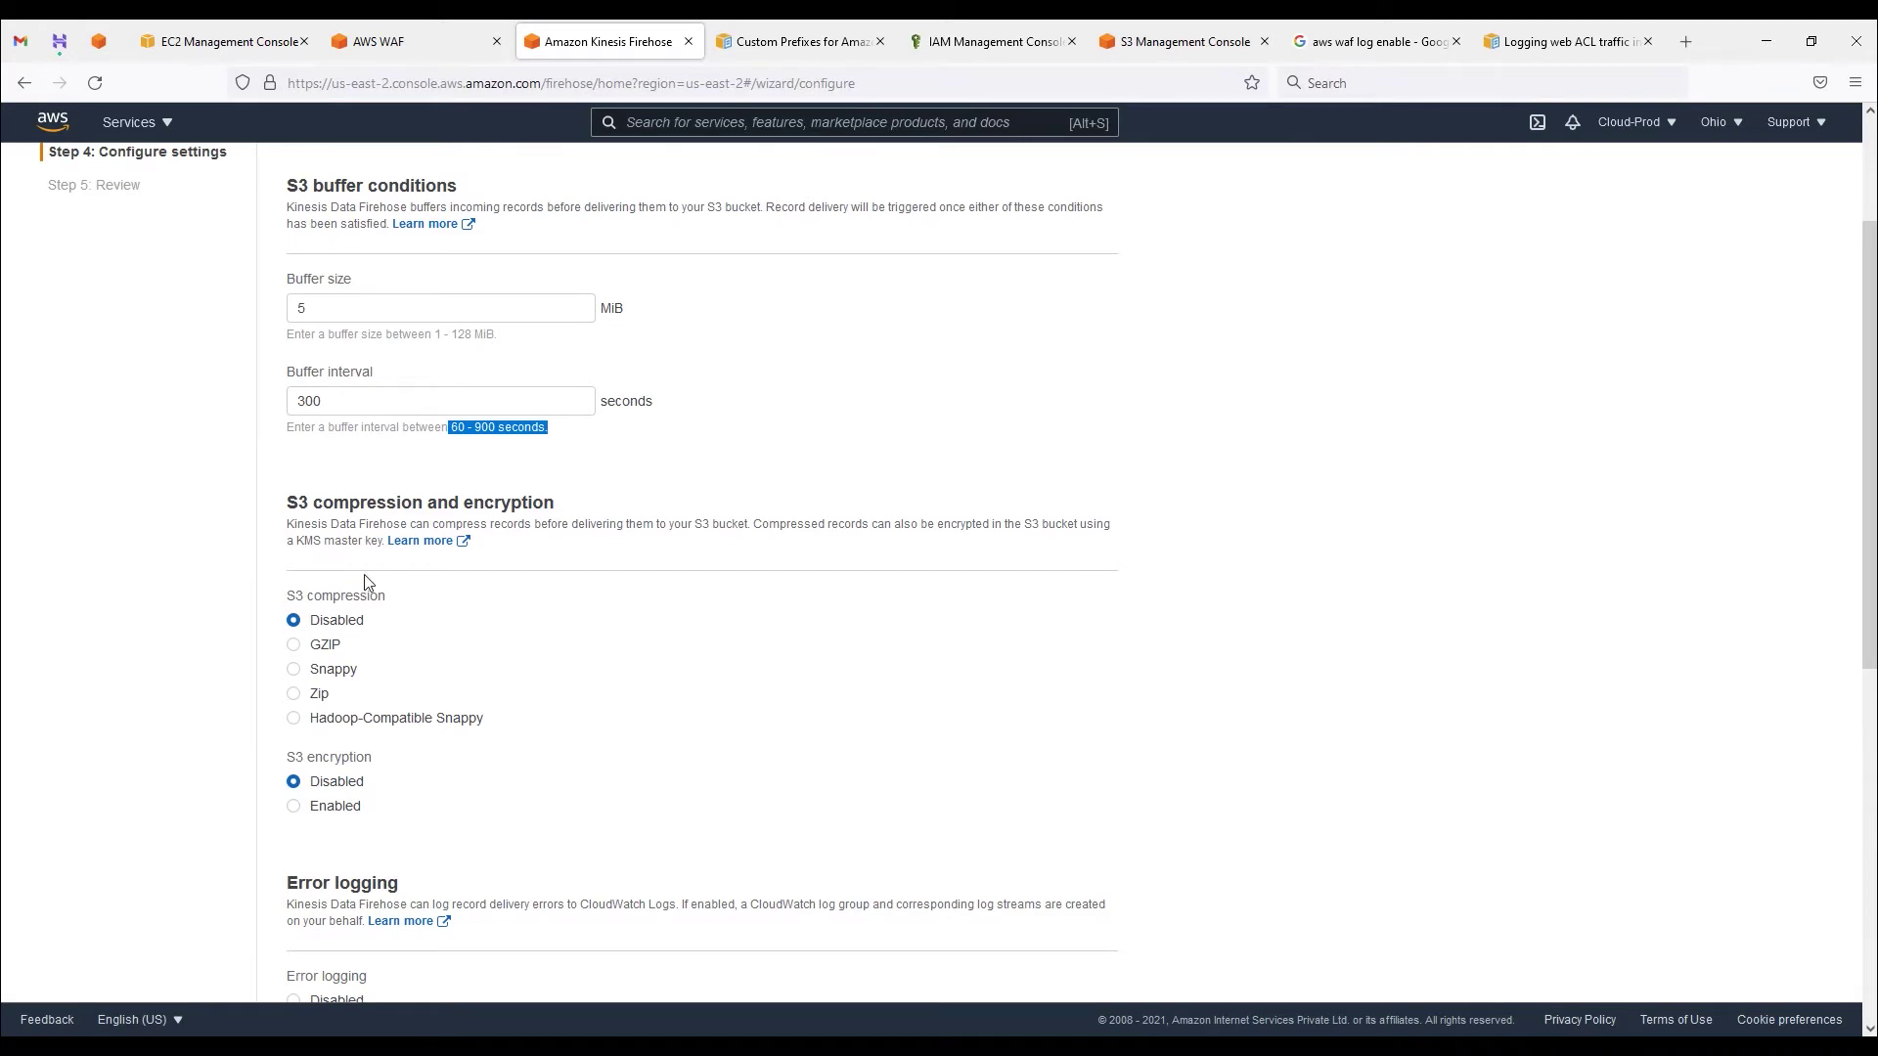
drag(564, 505, 284, 505)
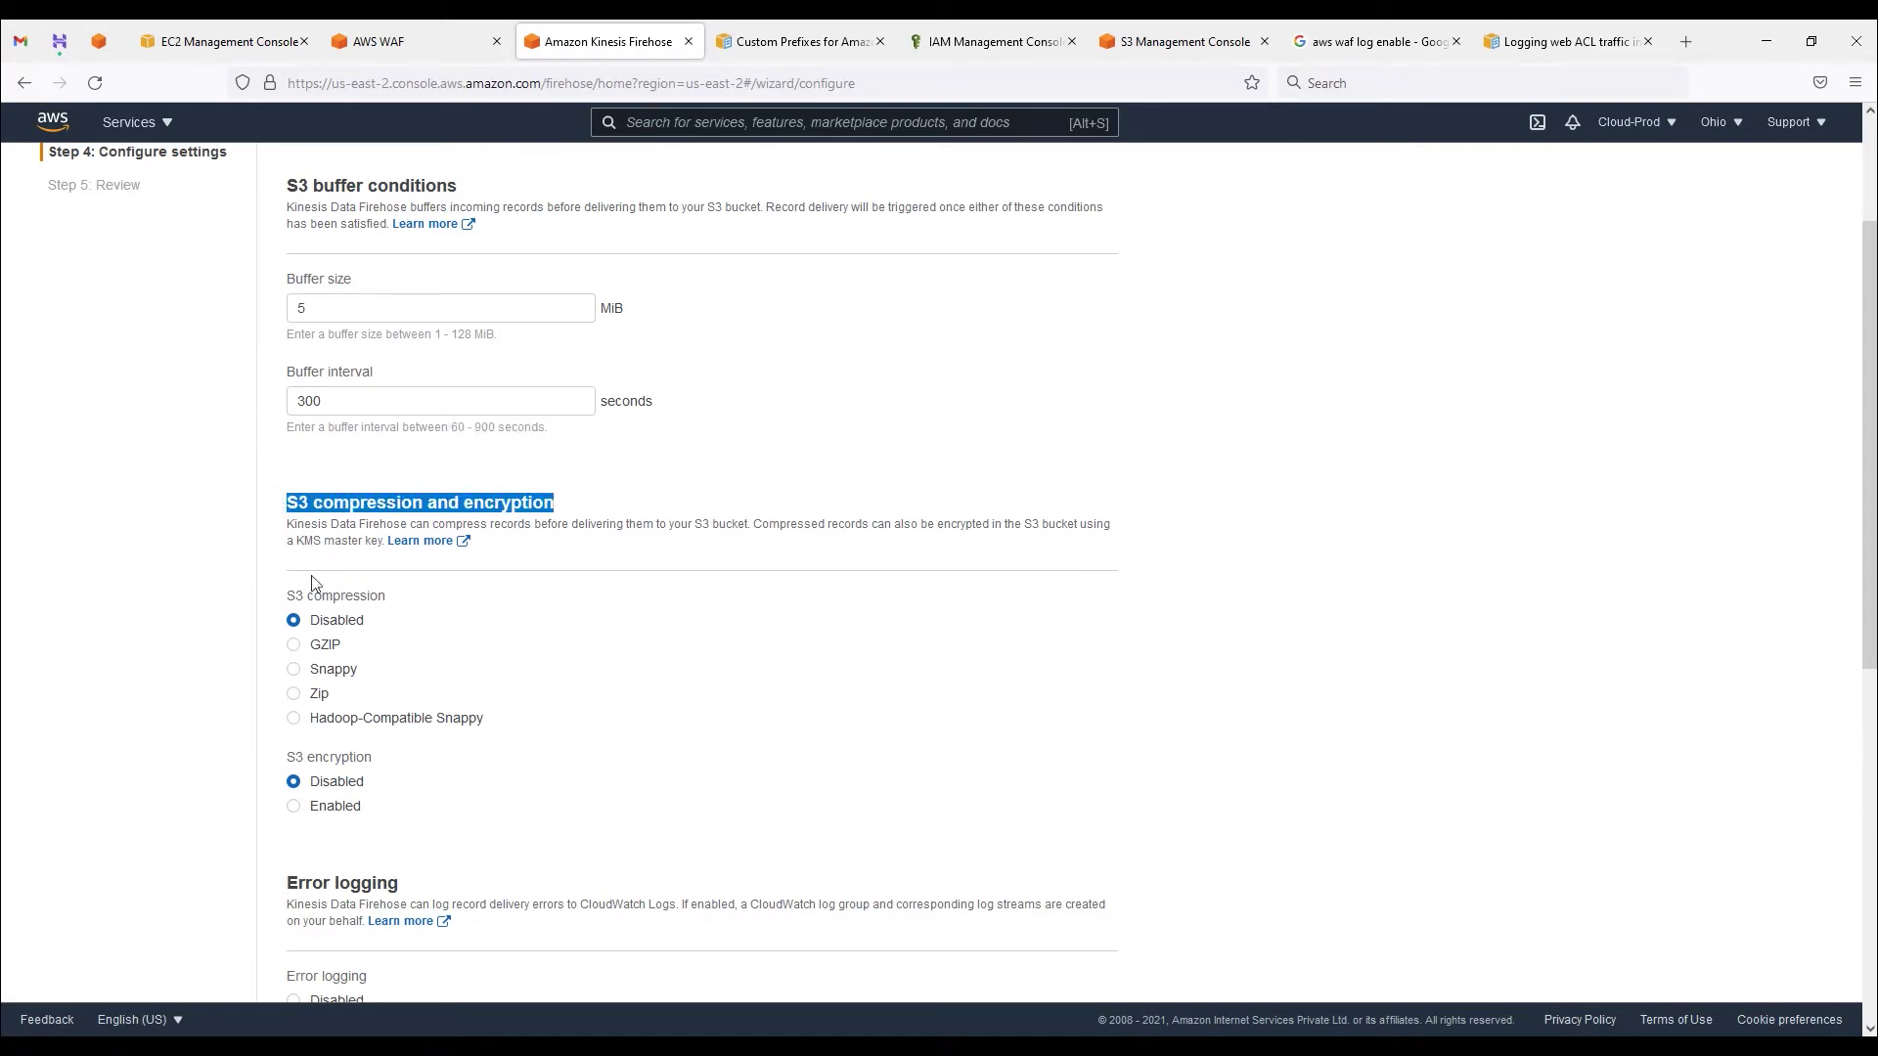
click(326, 648)
click(324, 694)
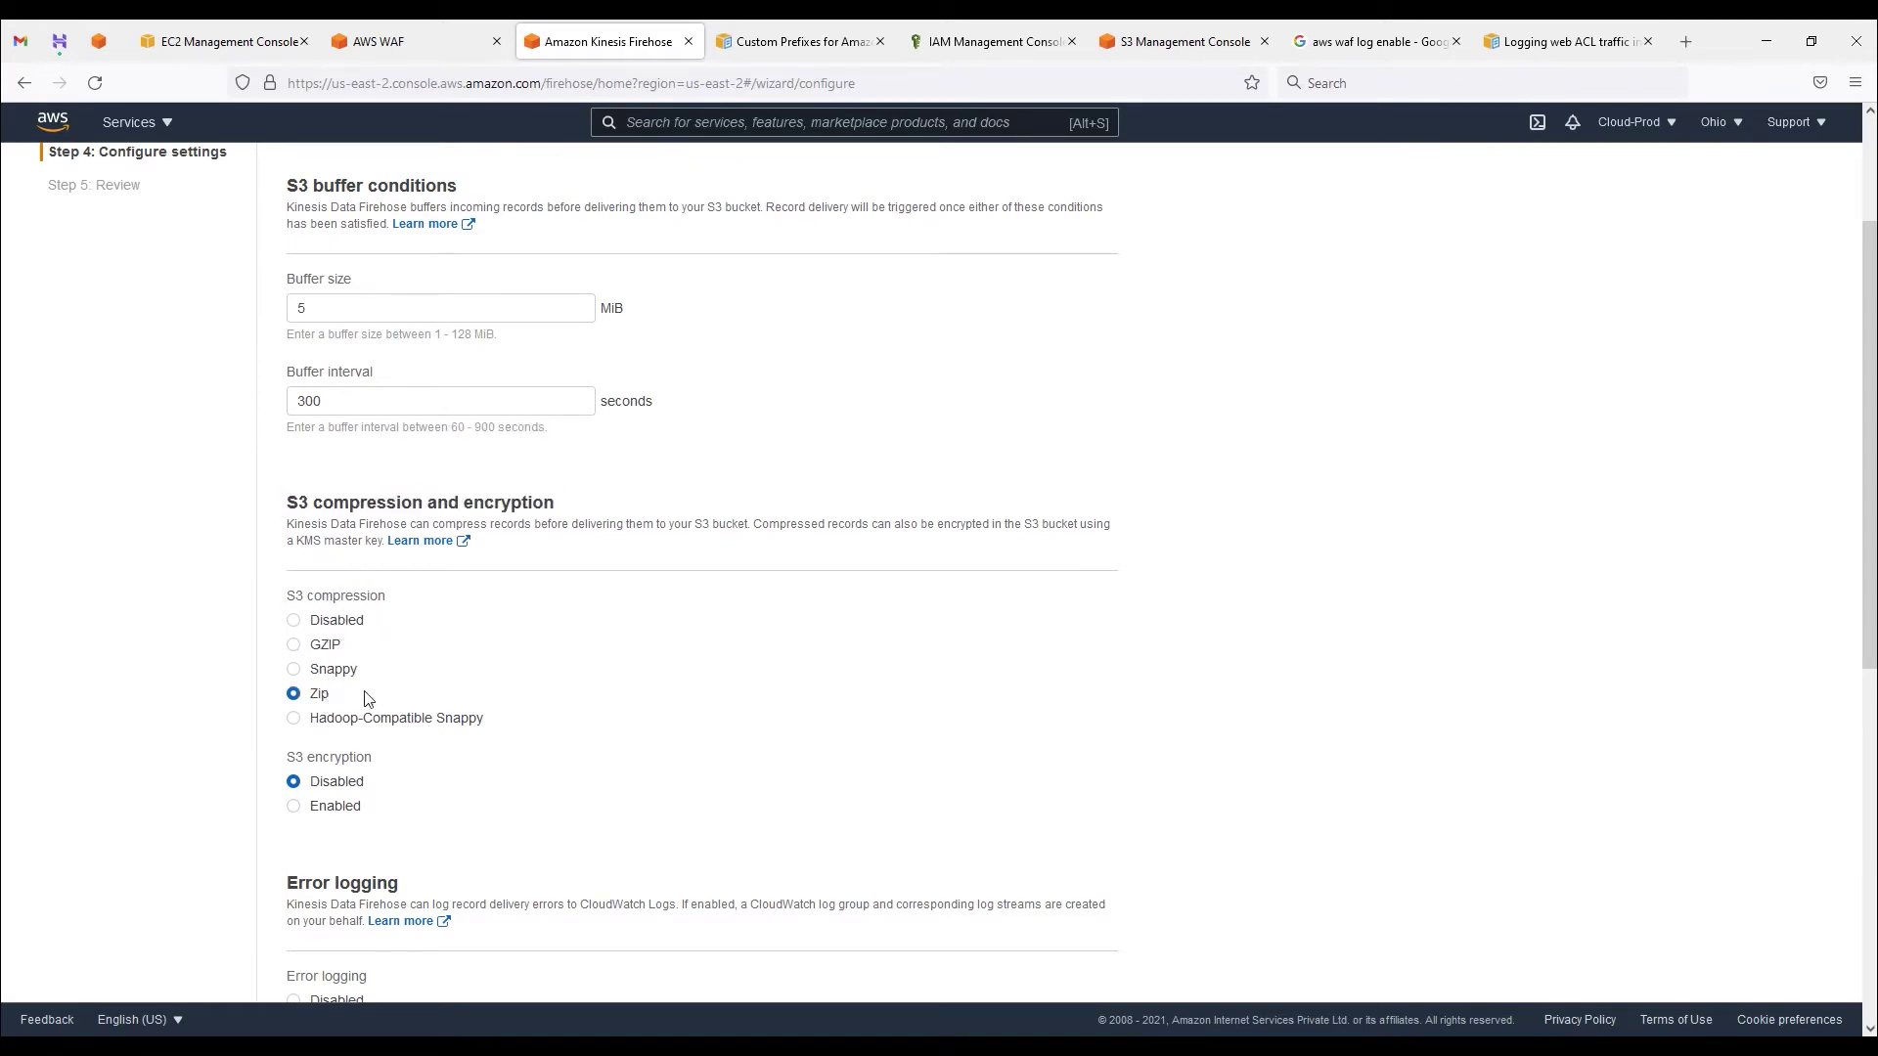
click(295, 622)
Step: Try enabling S3 encryption to view the KMS master key choice, and set encryption back to Disabled
scroll(440, 733, down, 1)
scroll(440, 733, down, 1)
click(298, 713)
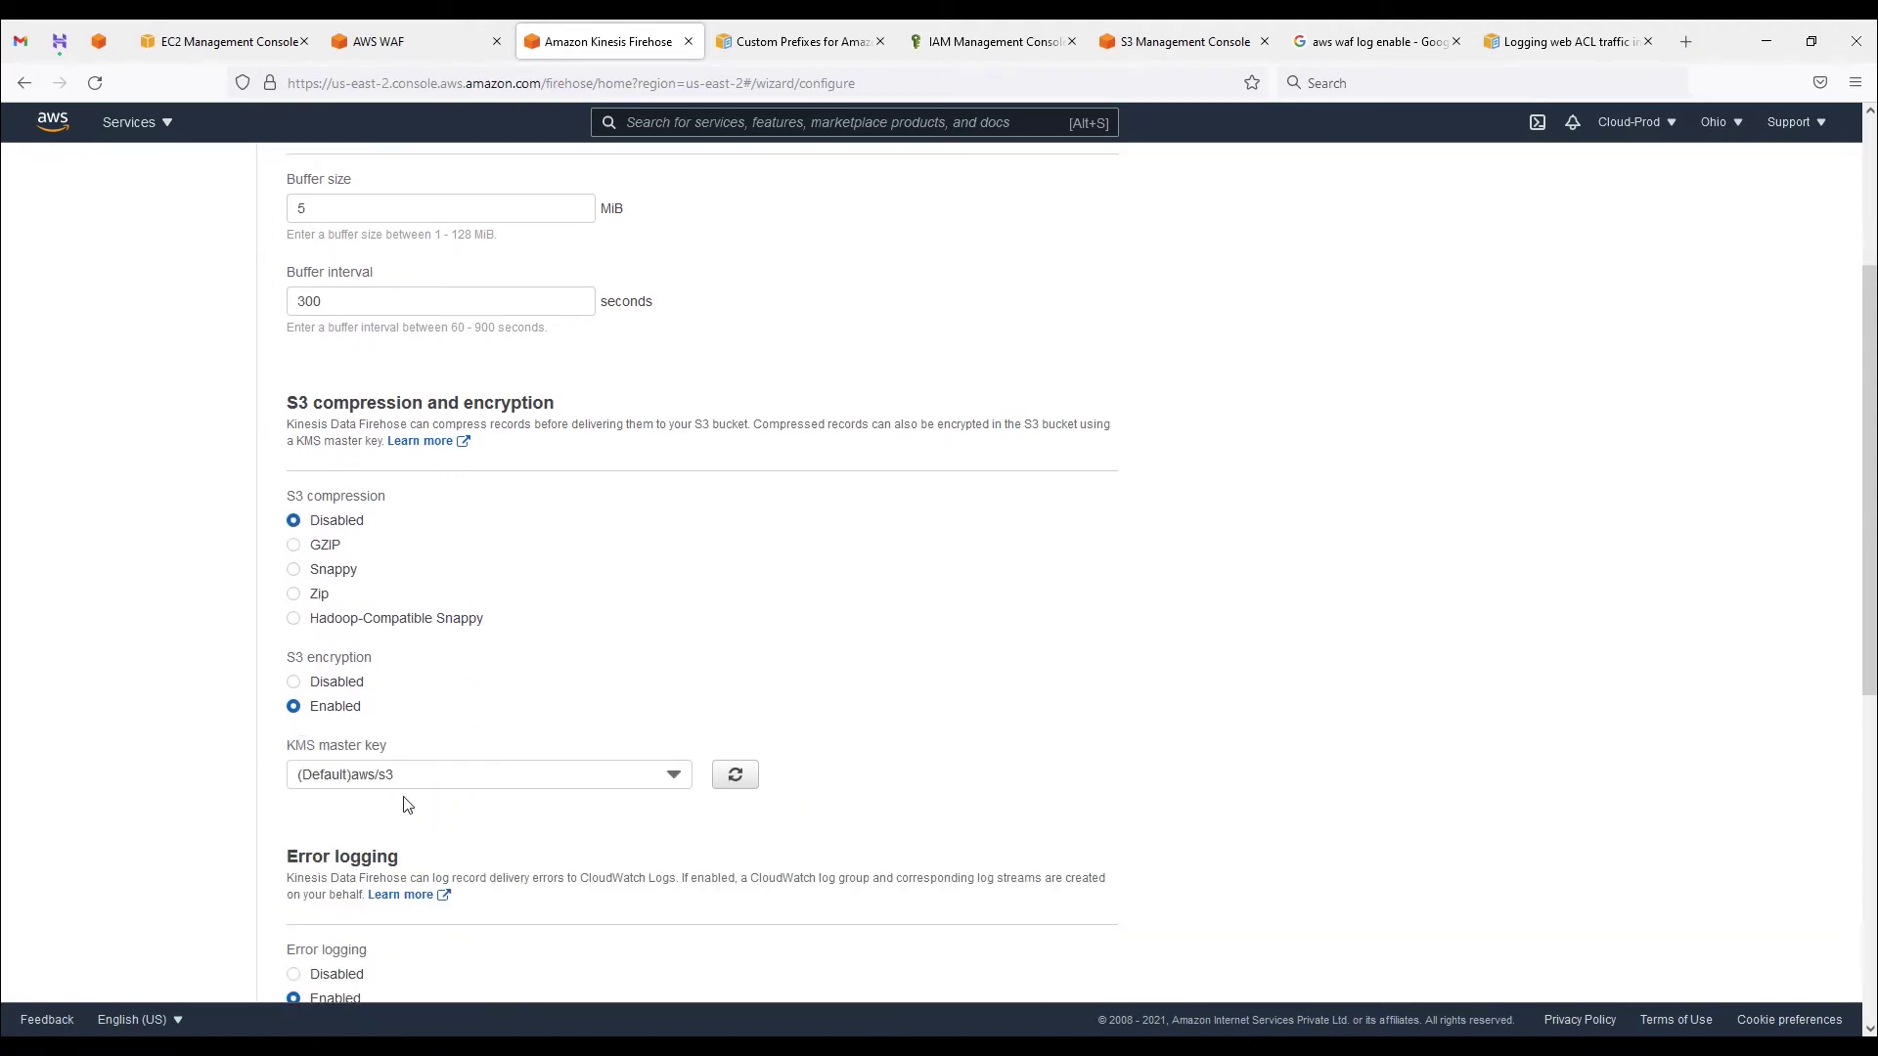
click(294, 682)
Step: Read how error logging sends record delivery errors to CloudWatch Logs, keeping error logging enabled
scroll(391, 685, down, 4)
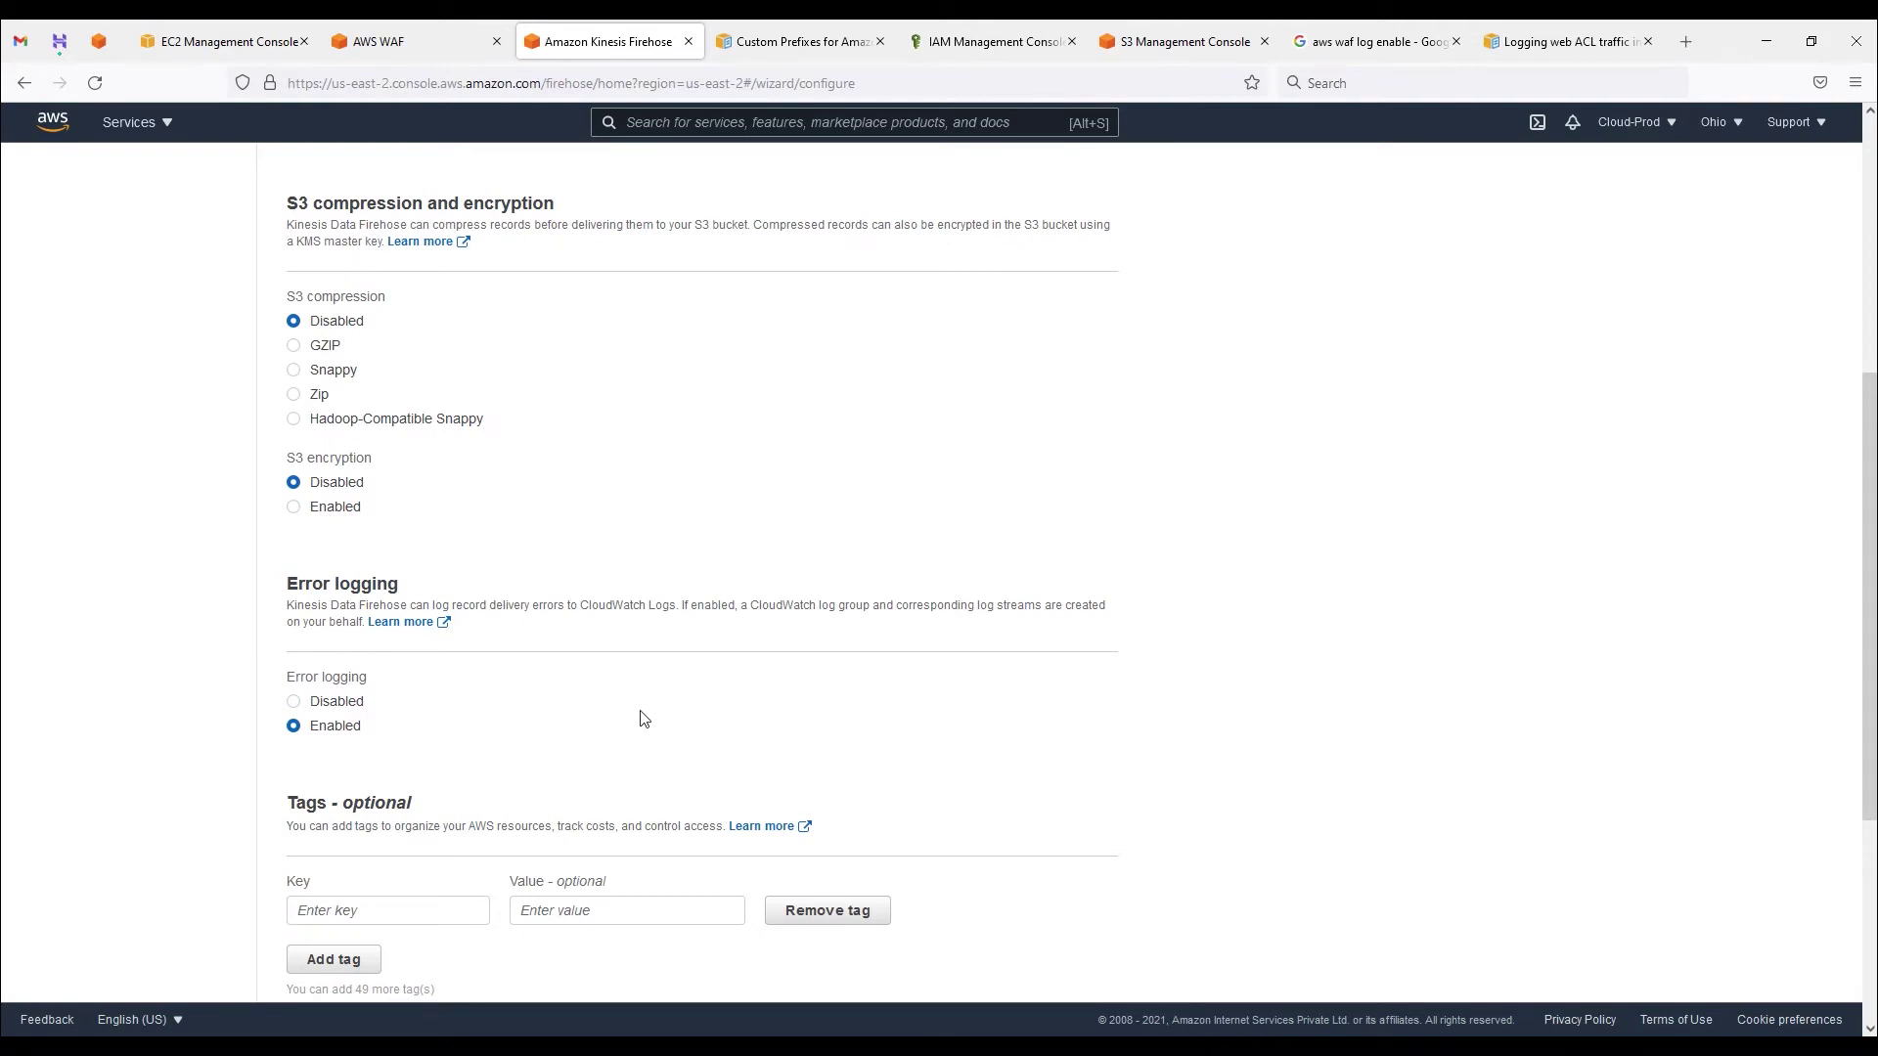
scroll(643, 719, down, 1)
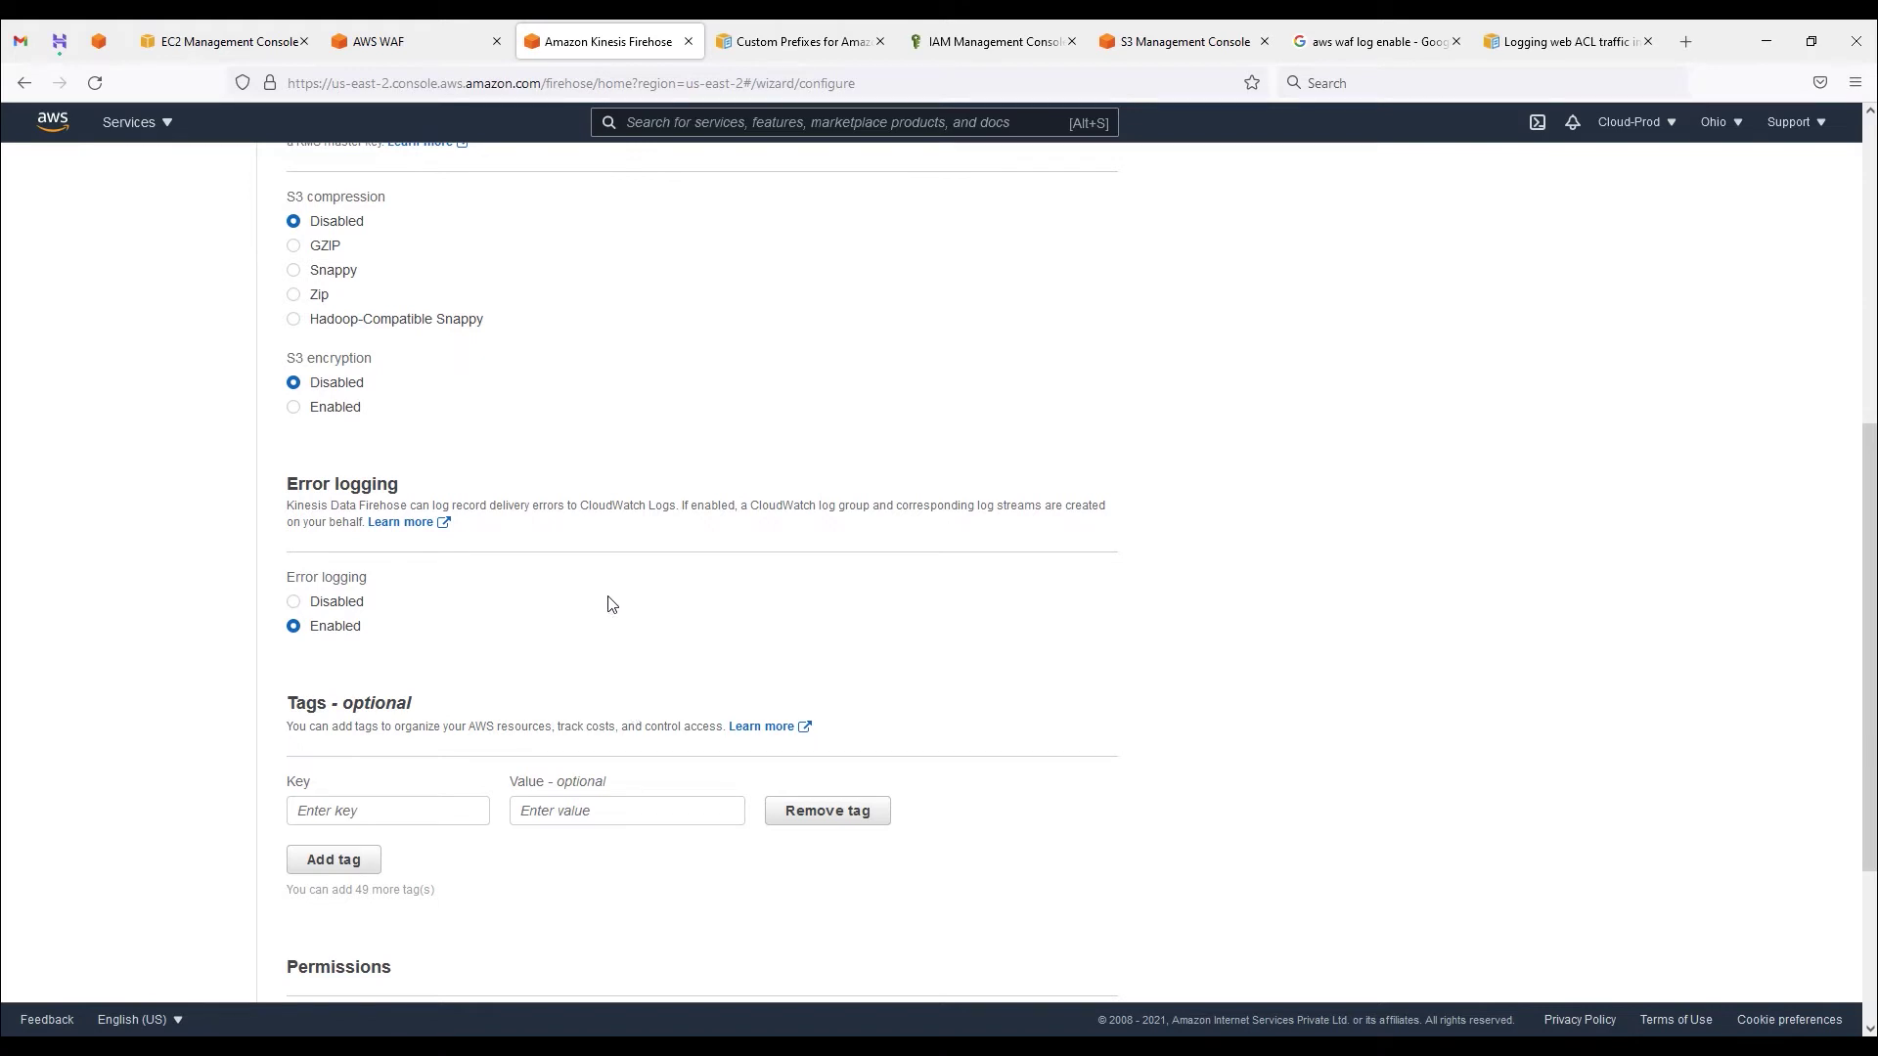
drag(290, 508, 742, 507)
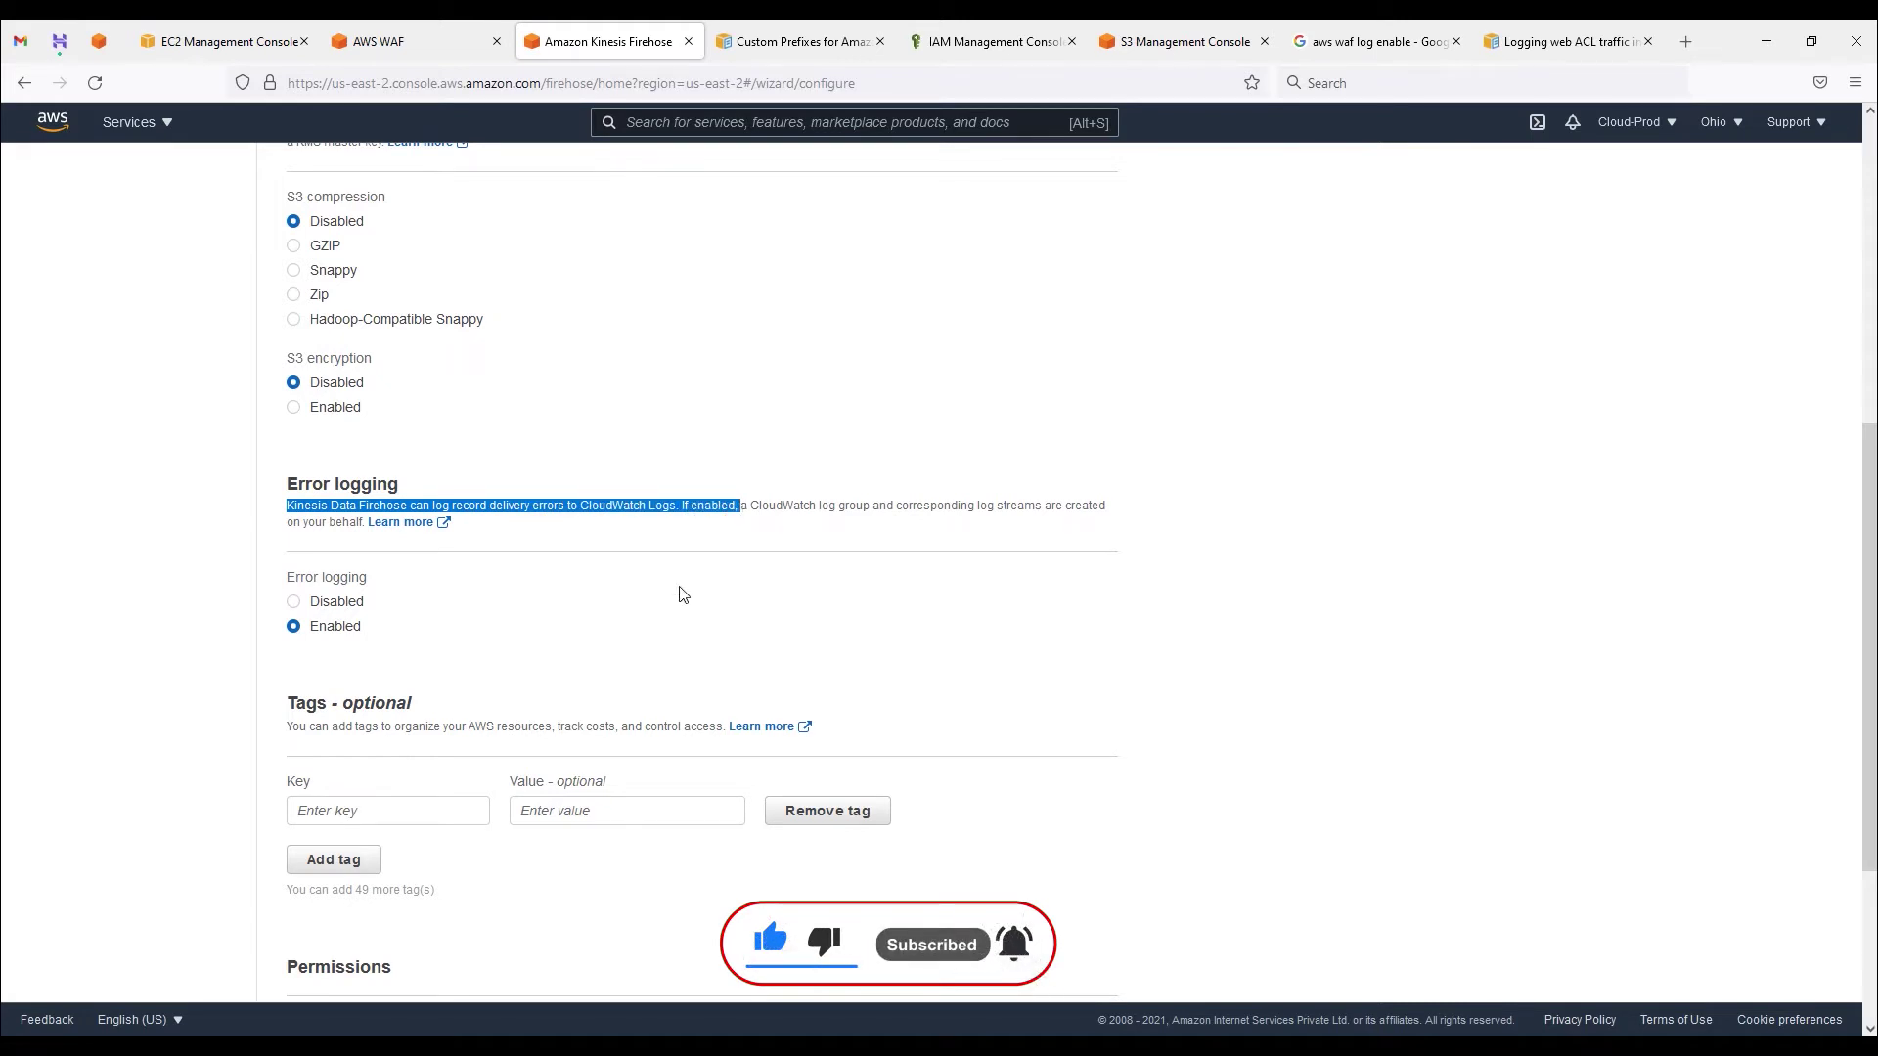
Step: Add a tag with the key Name and the value Demowaf to the delivery stream
scroll(673, 592, down, 2)
click(402, 711)
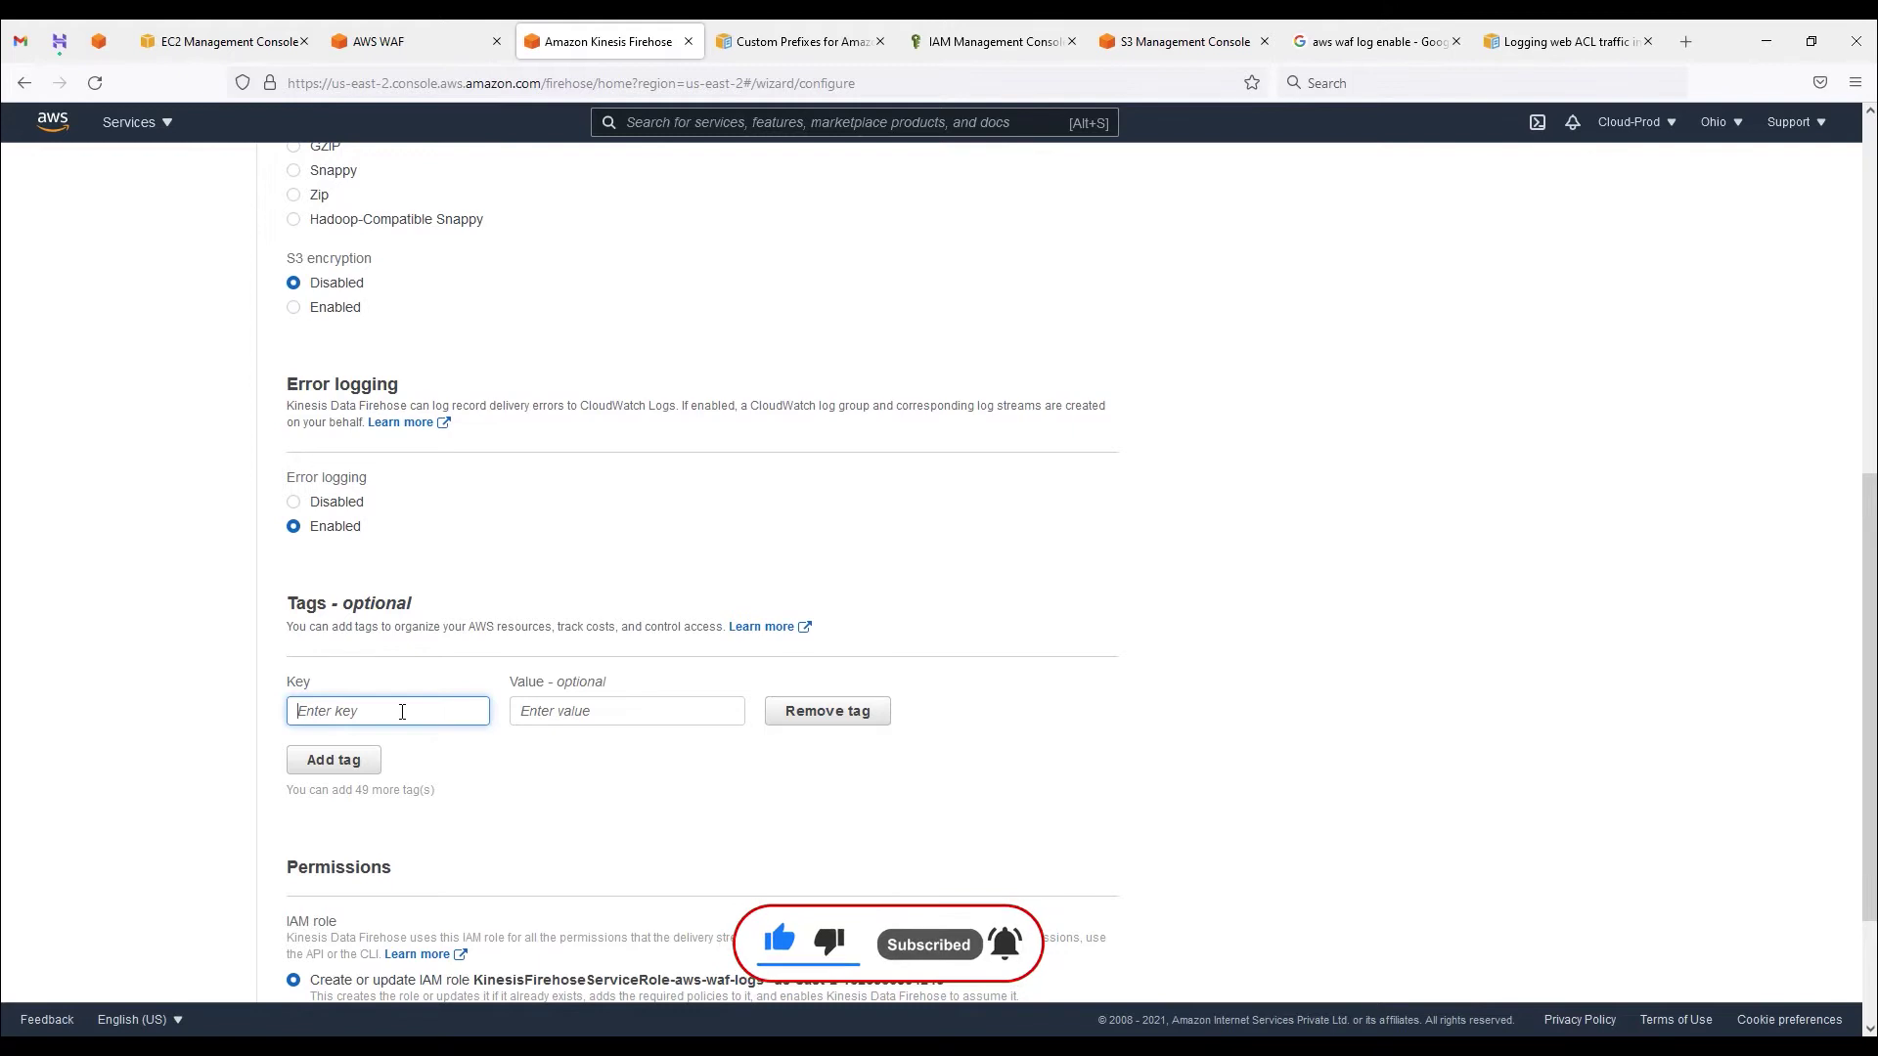
text(Name)
key(Tab)
text(De)
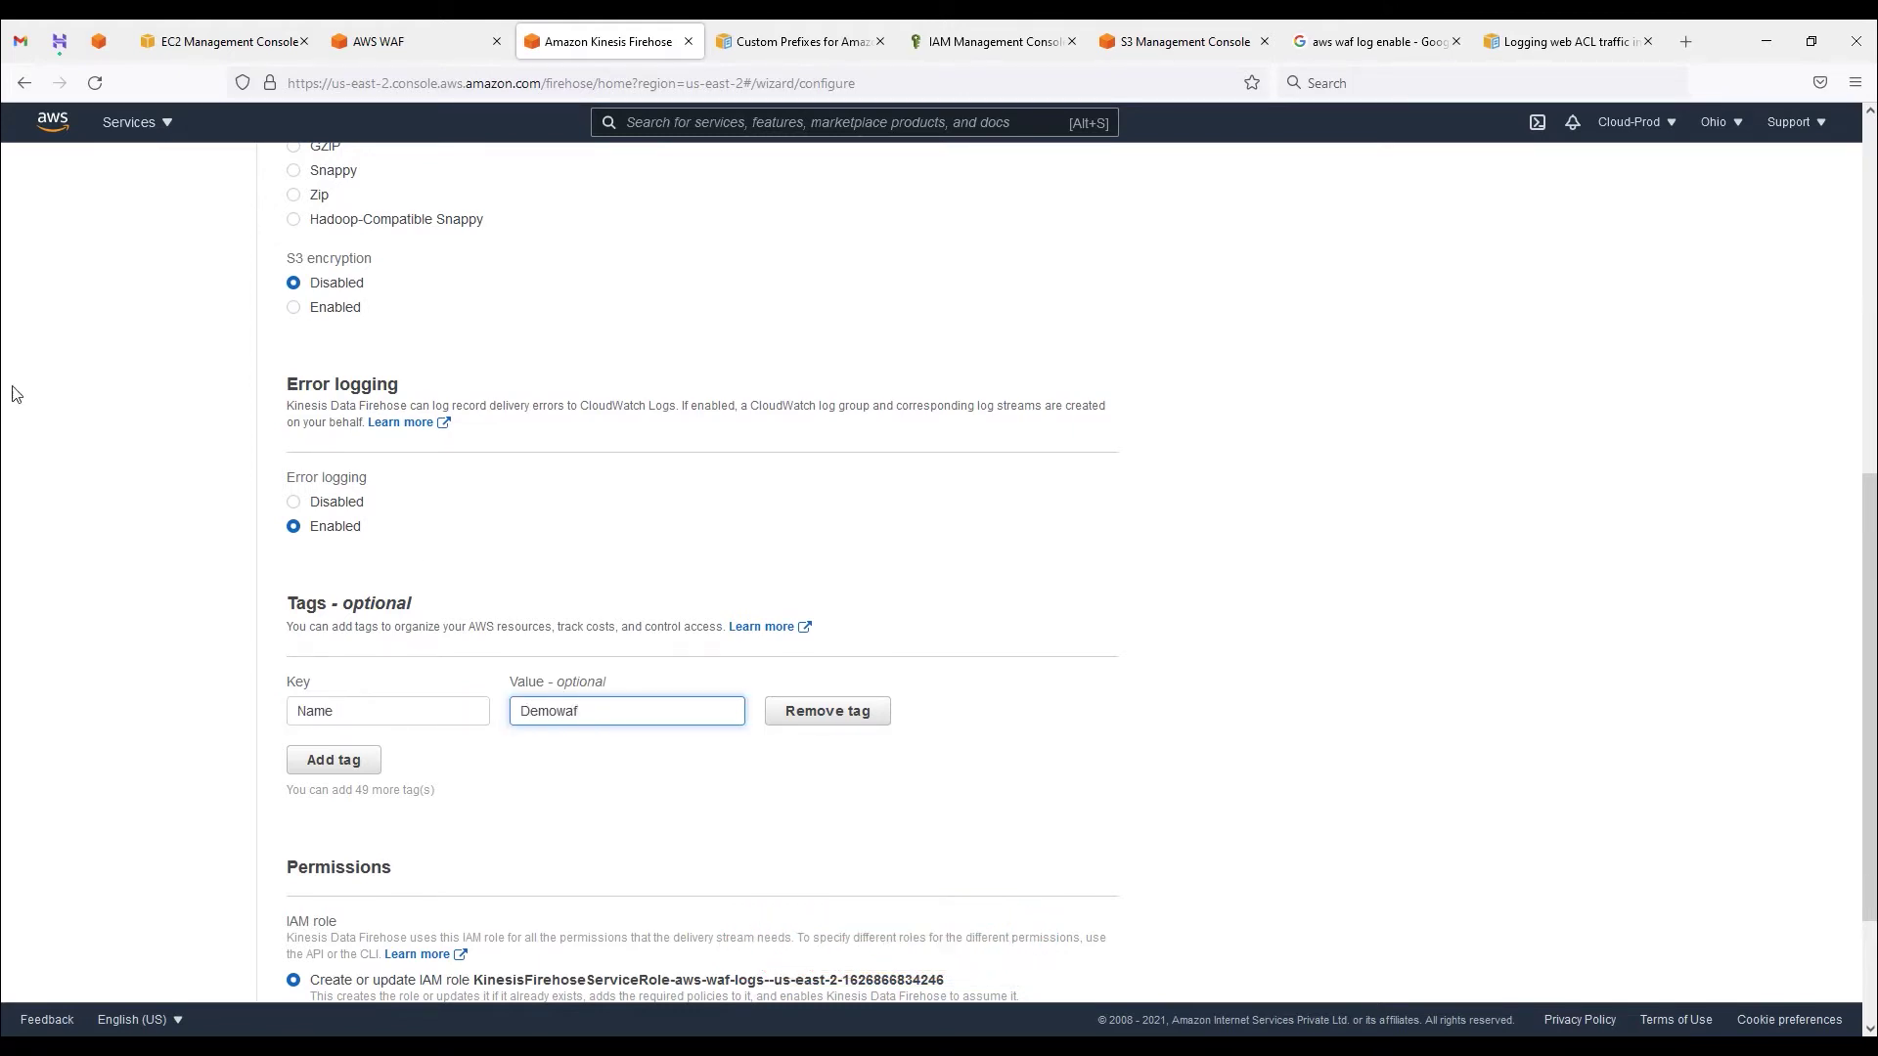
Step: Check the existing IAM role option, return to creating or updating the Kinesis Firehose service role, and proceed to the review
scroll(742, 766, down, 2)
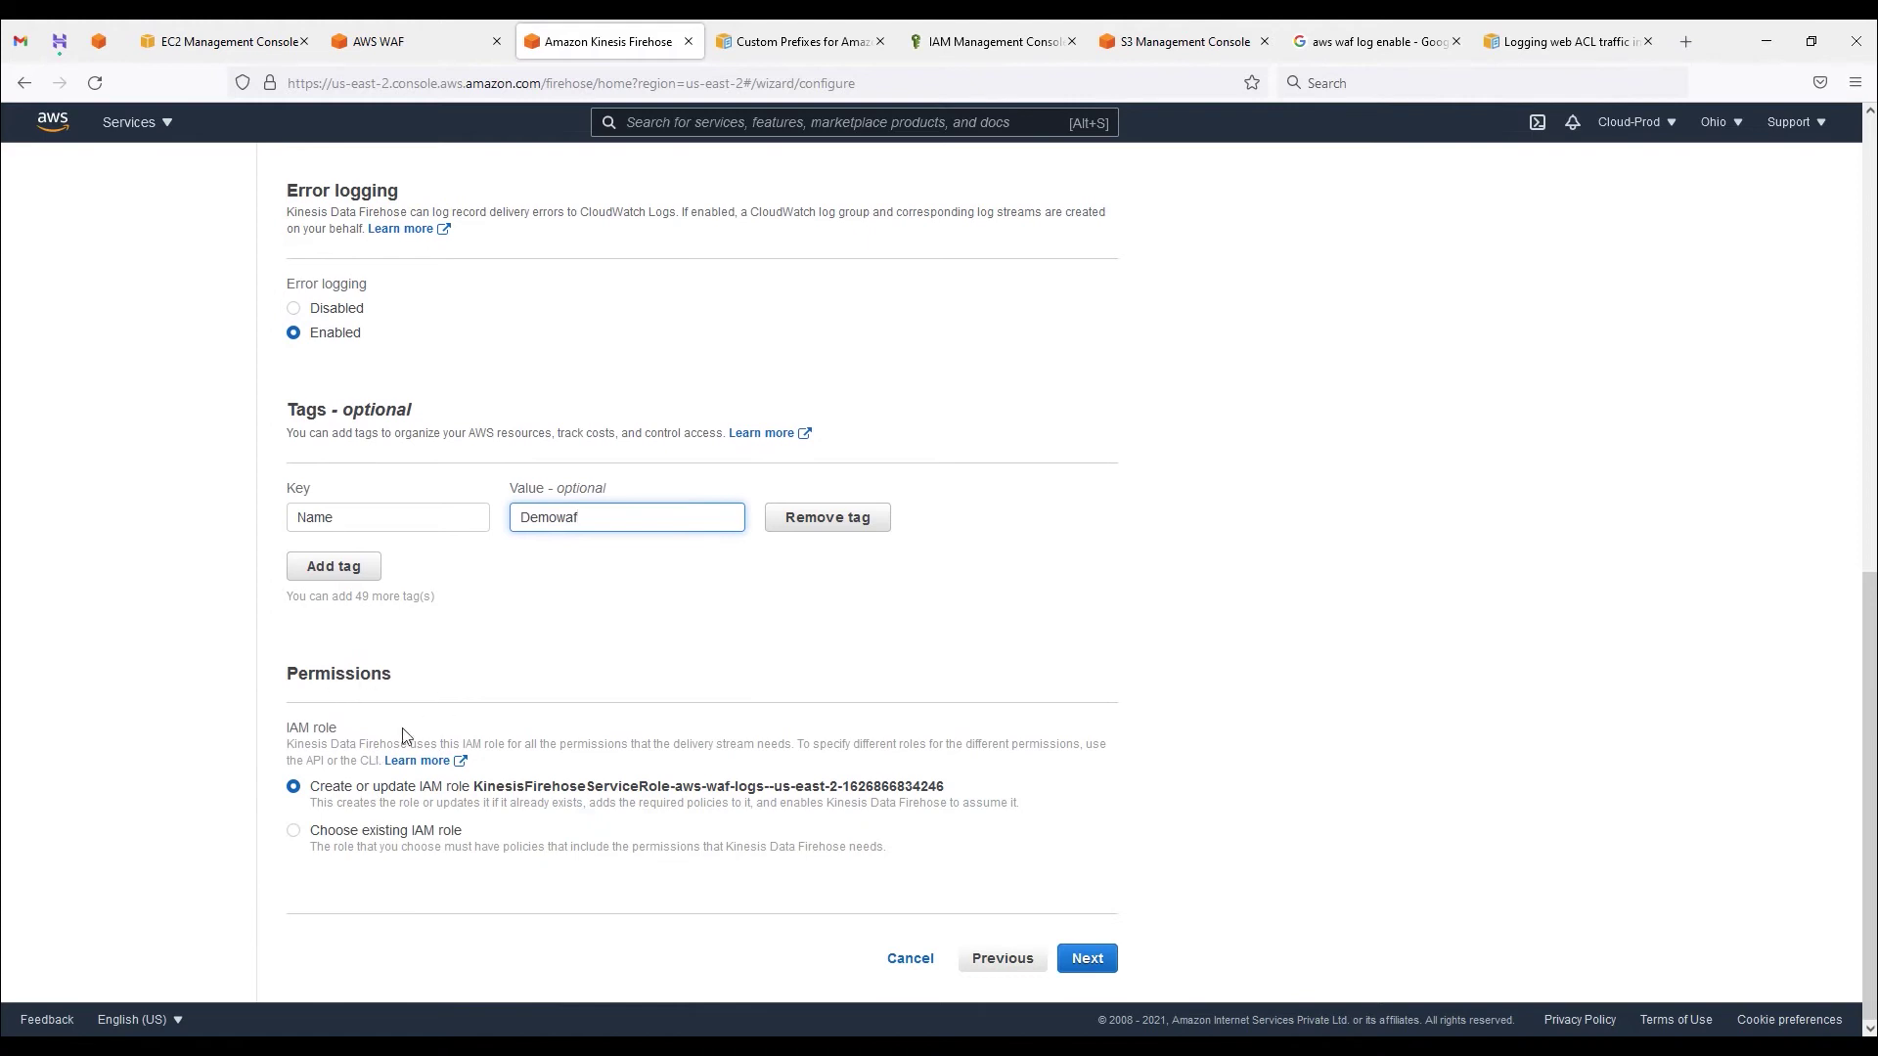
click(295, 831)
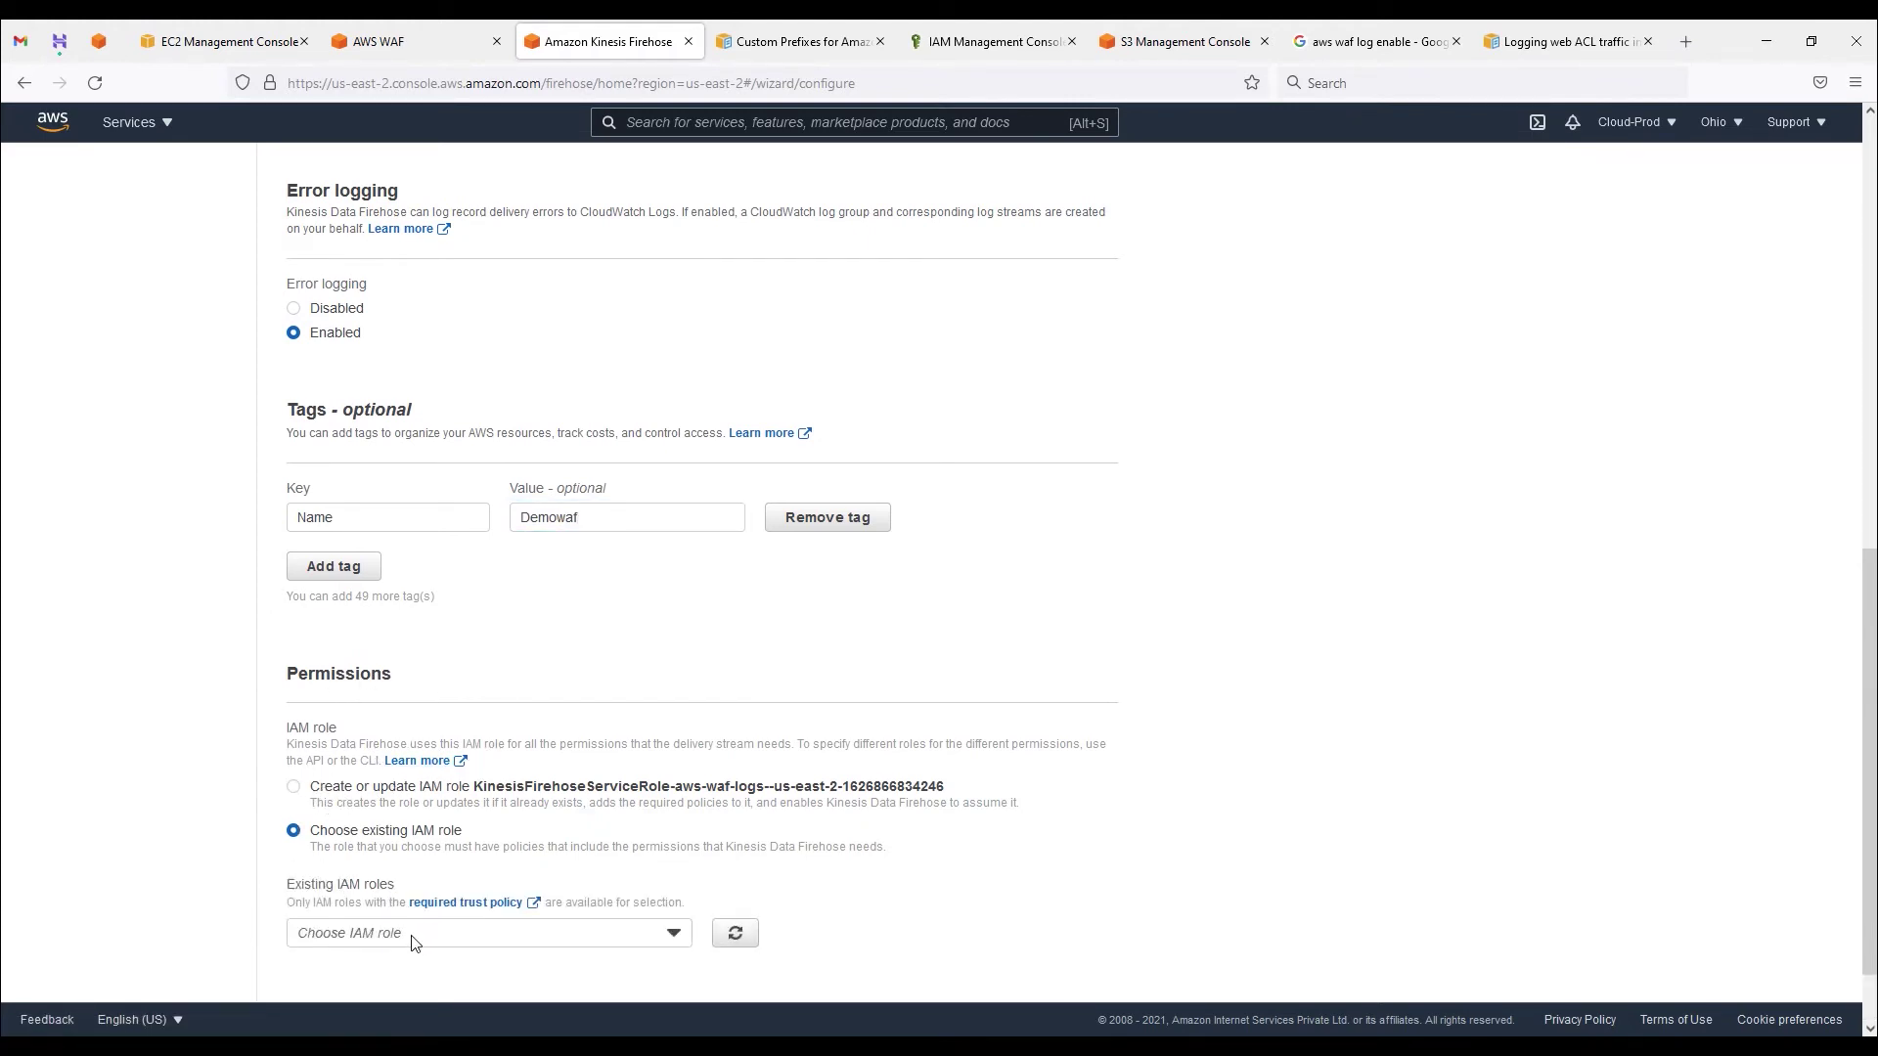
click(296, 788)
drag(475, 789, 975, 790)
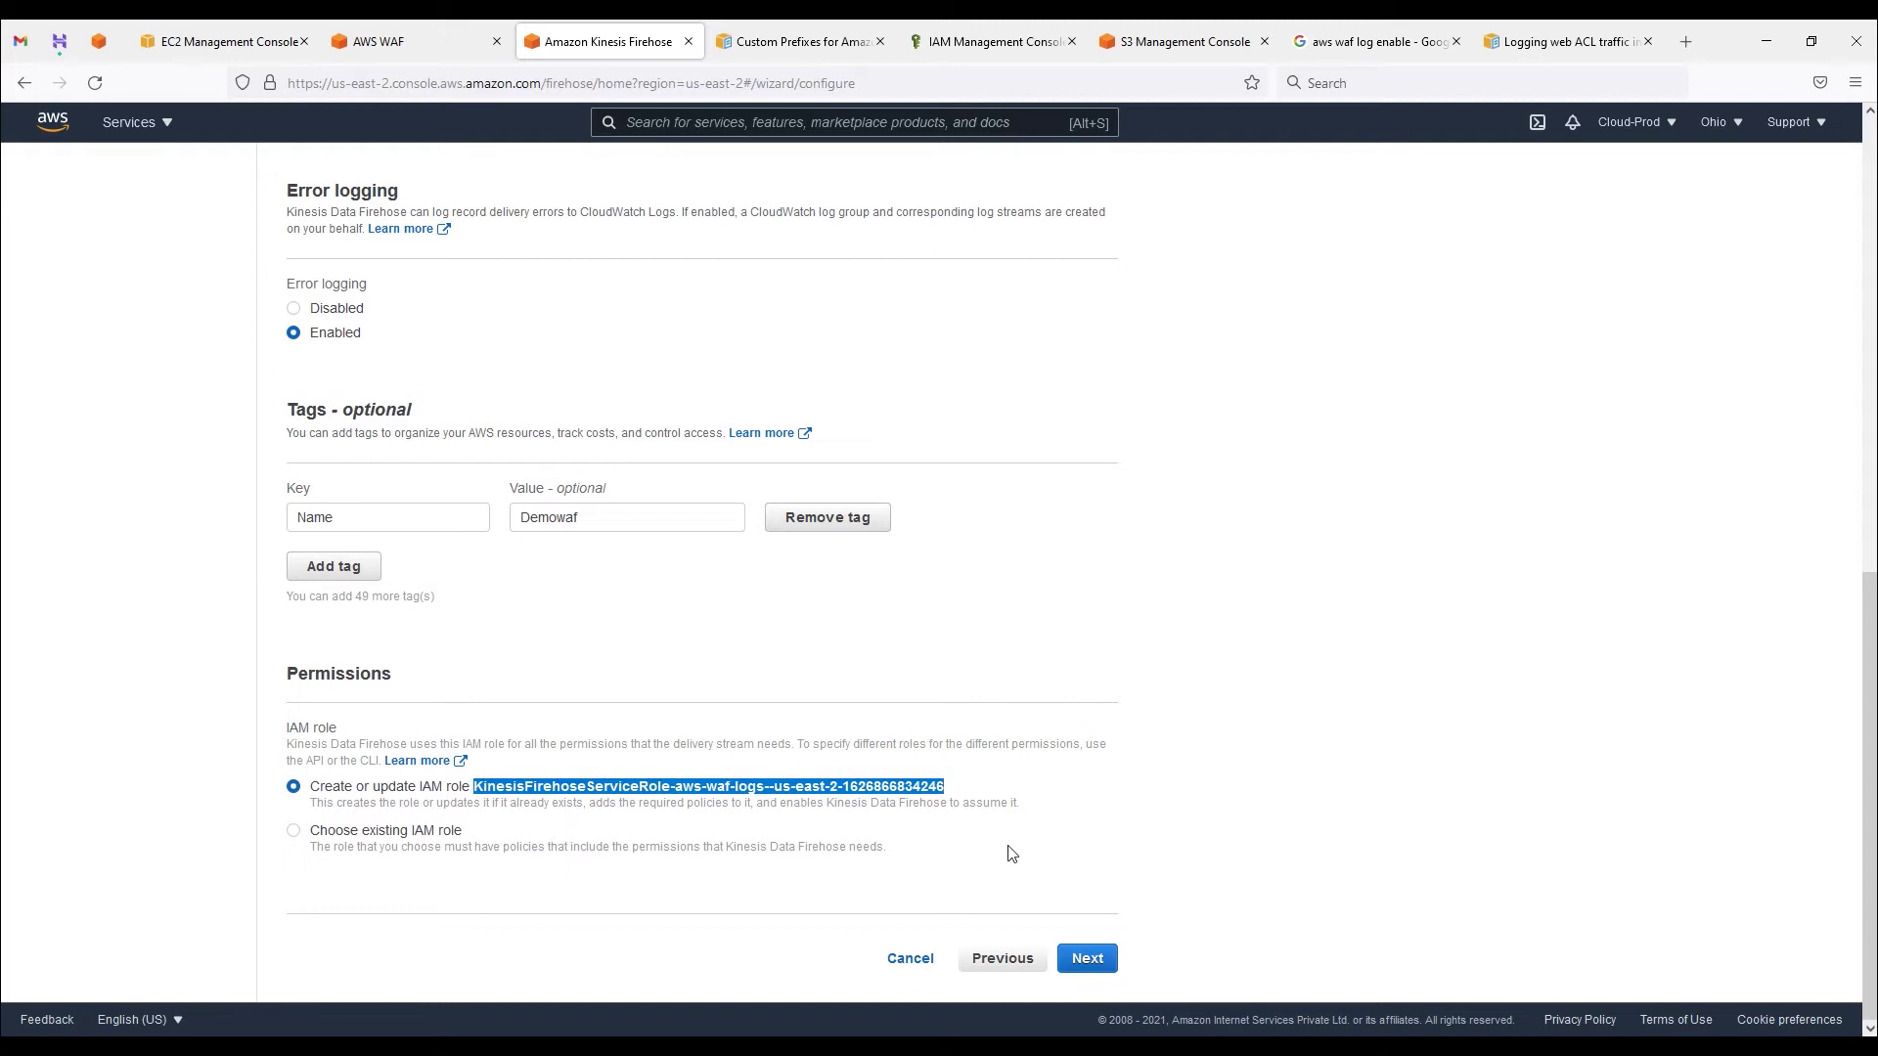
click(1088, 958)
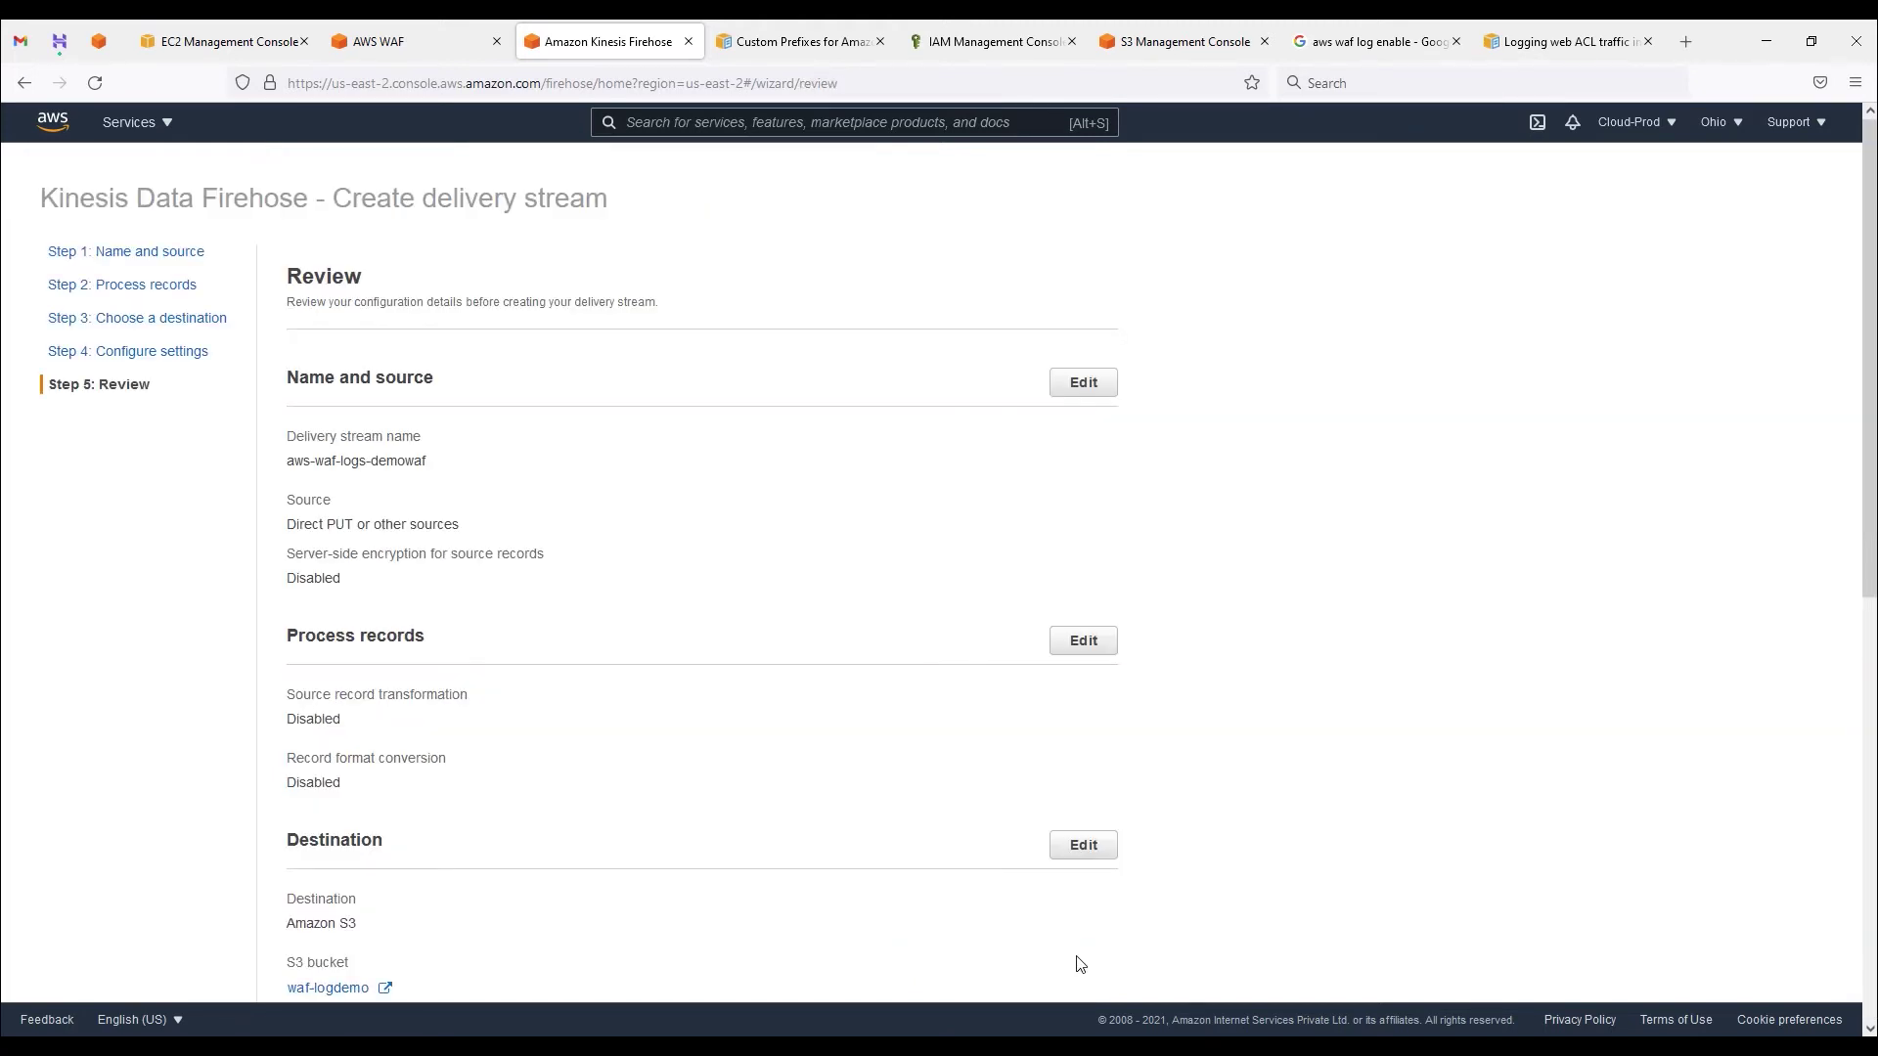
Step: Review the delivery stream configuration and create the aws-waf-logs-demowaf delivery stream
scroll(923, 655, down, 7)
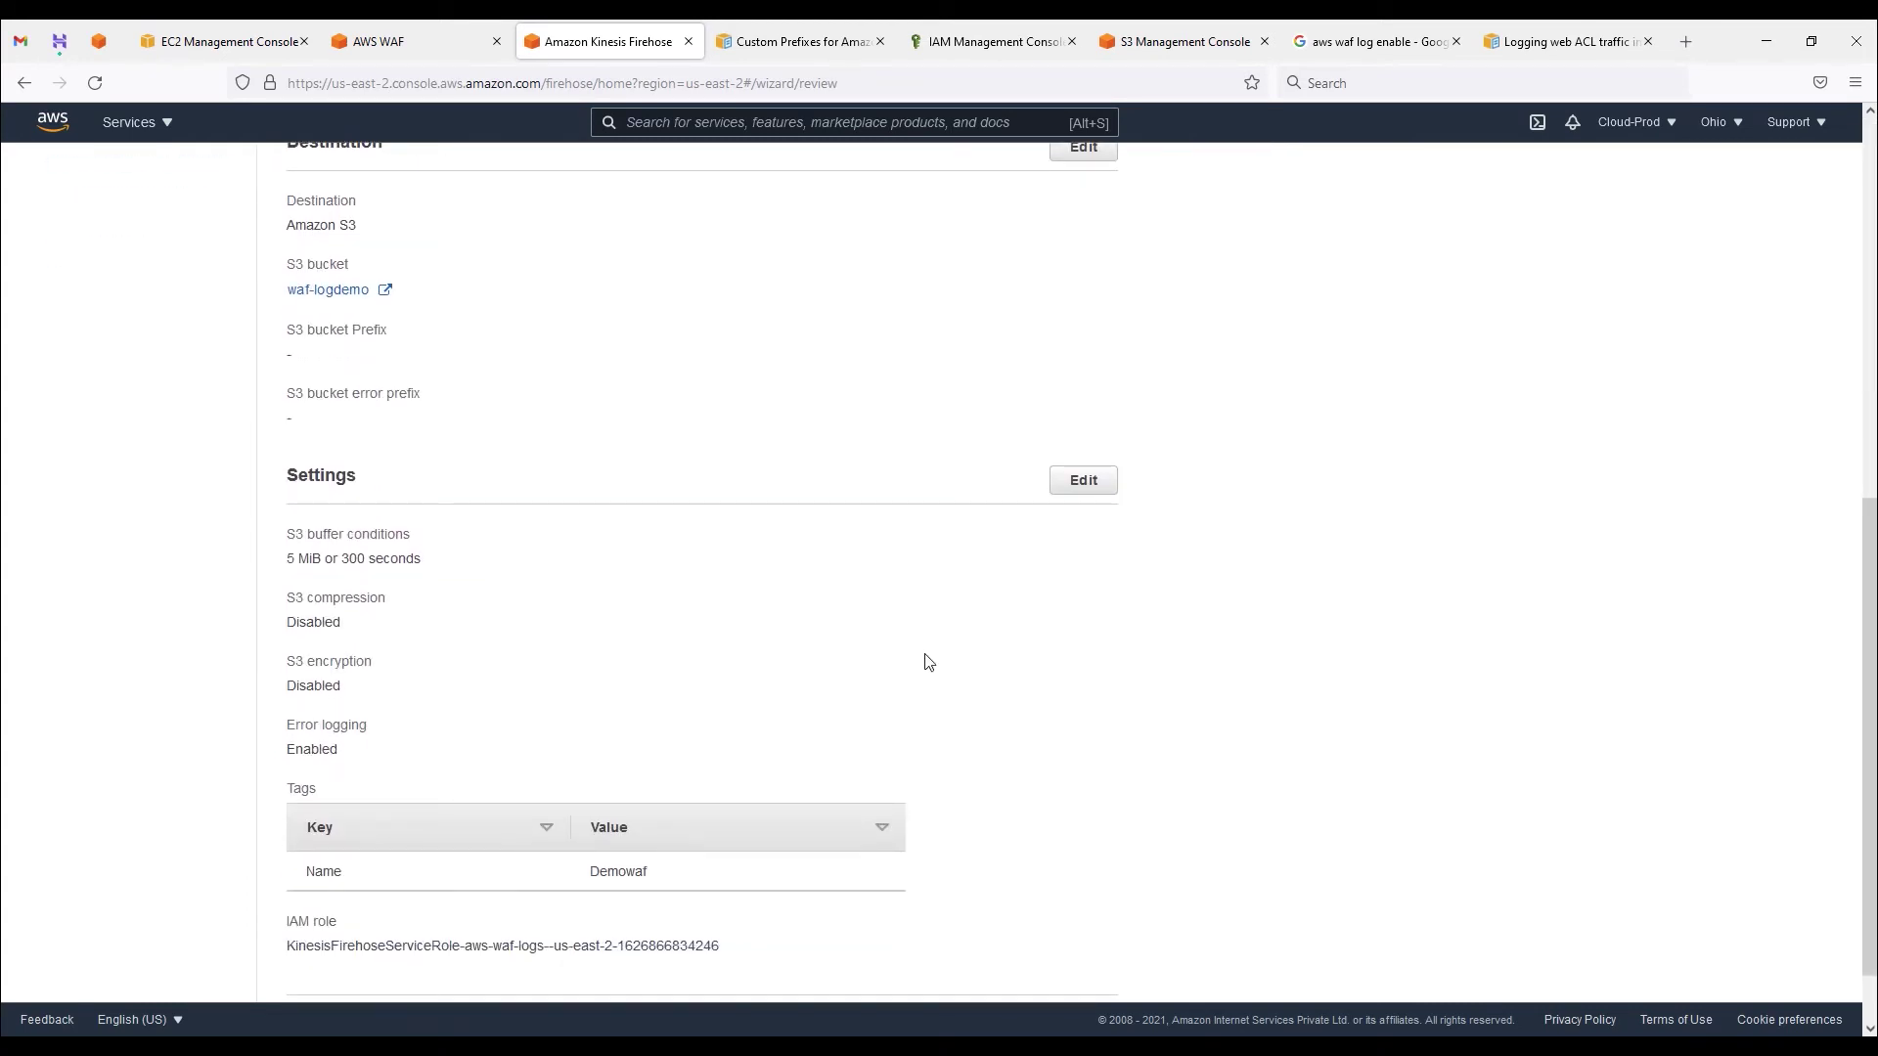
scroll(928, 663, up, 2)
scroll(929, 663, down, 3)
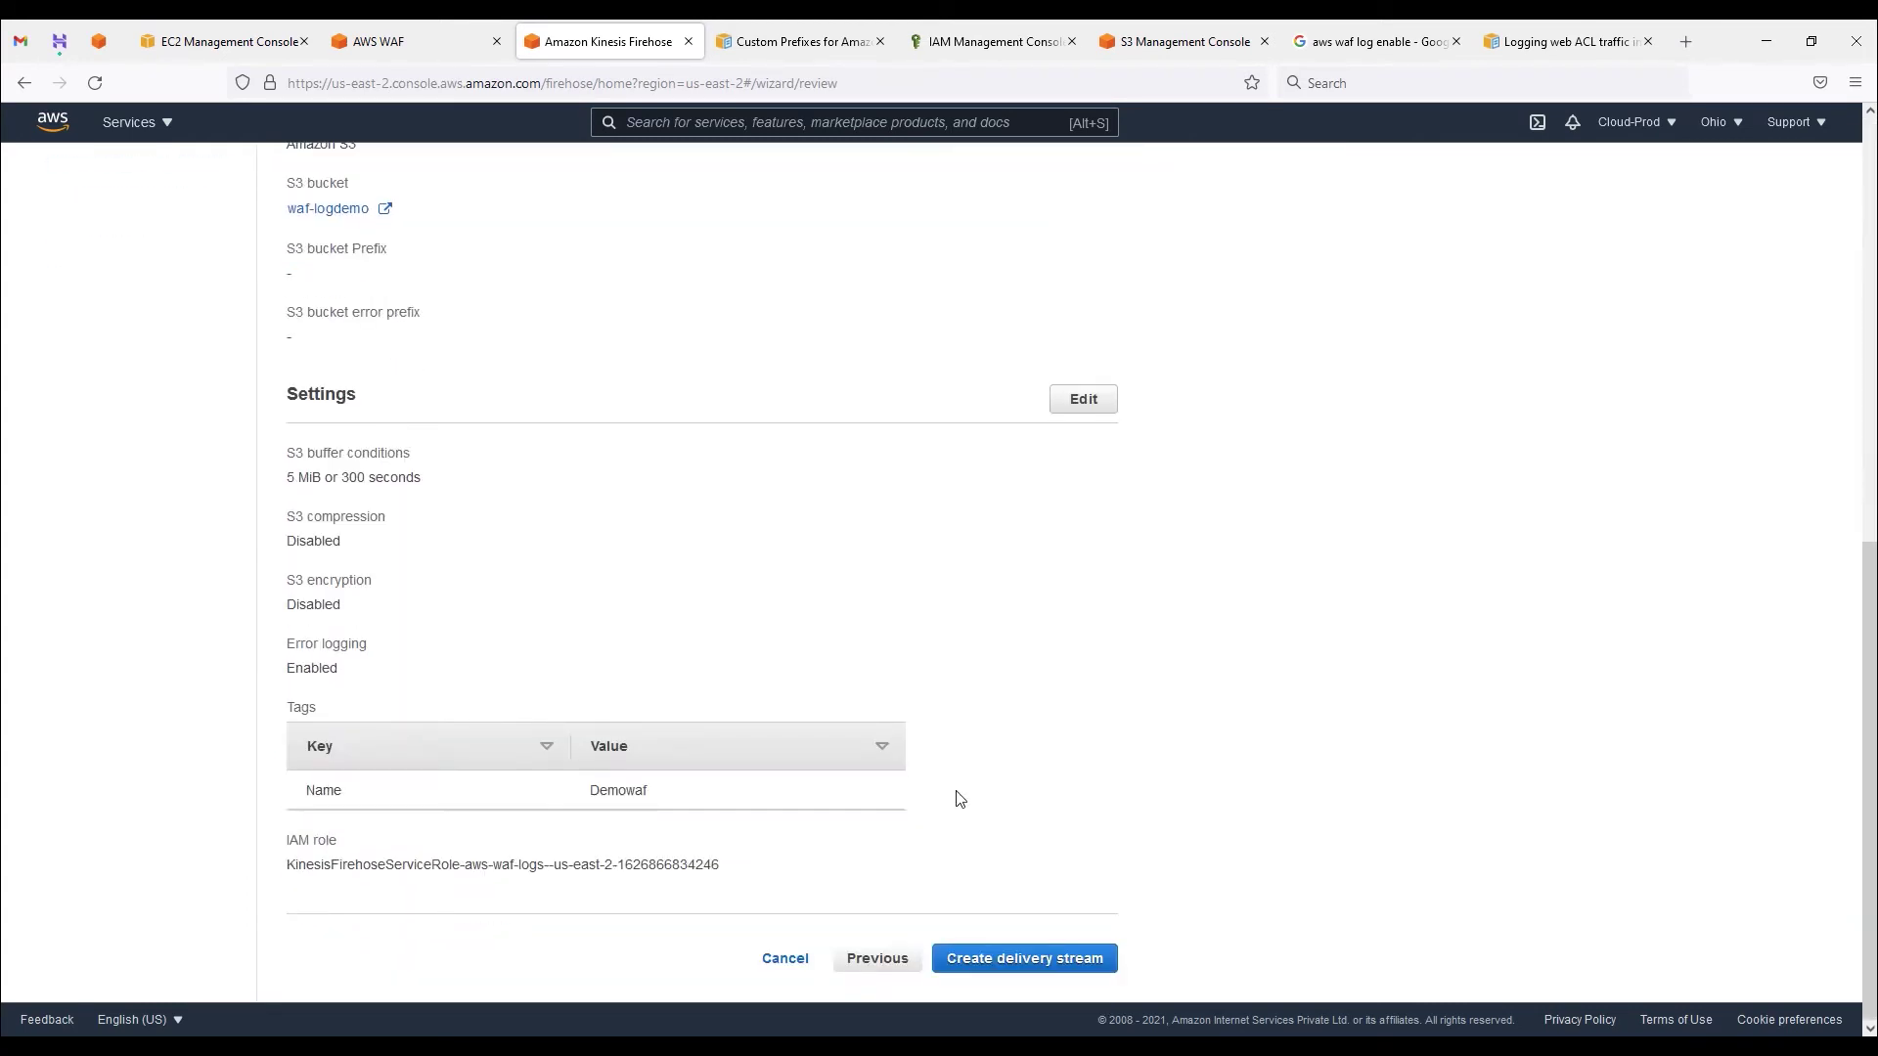
click(1040, 968)
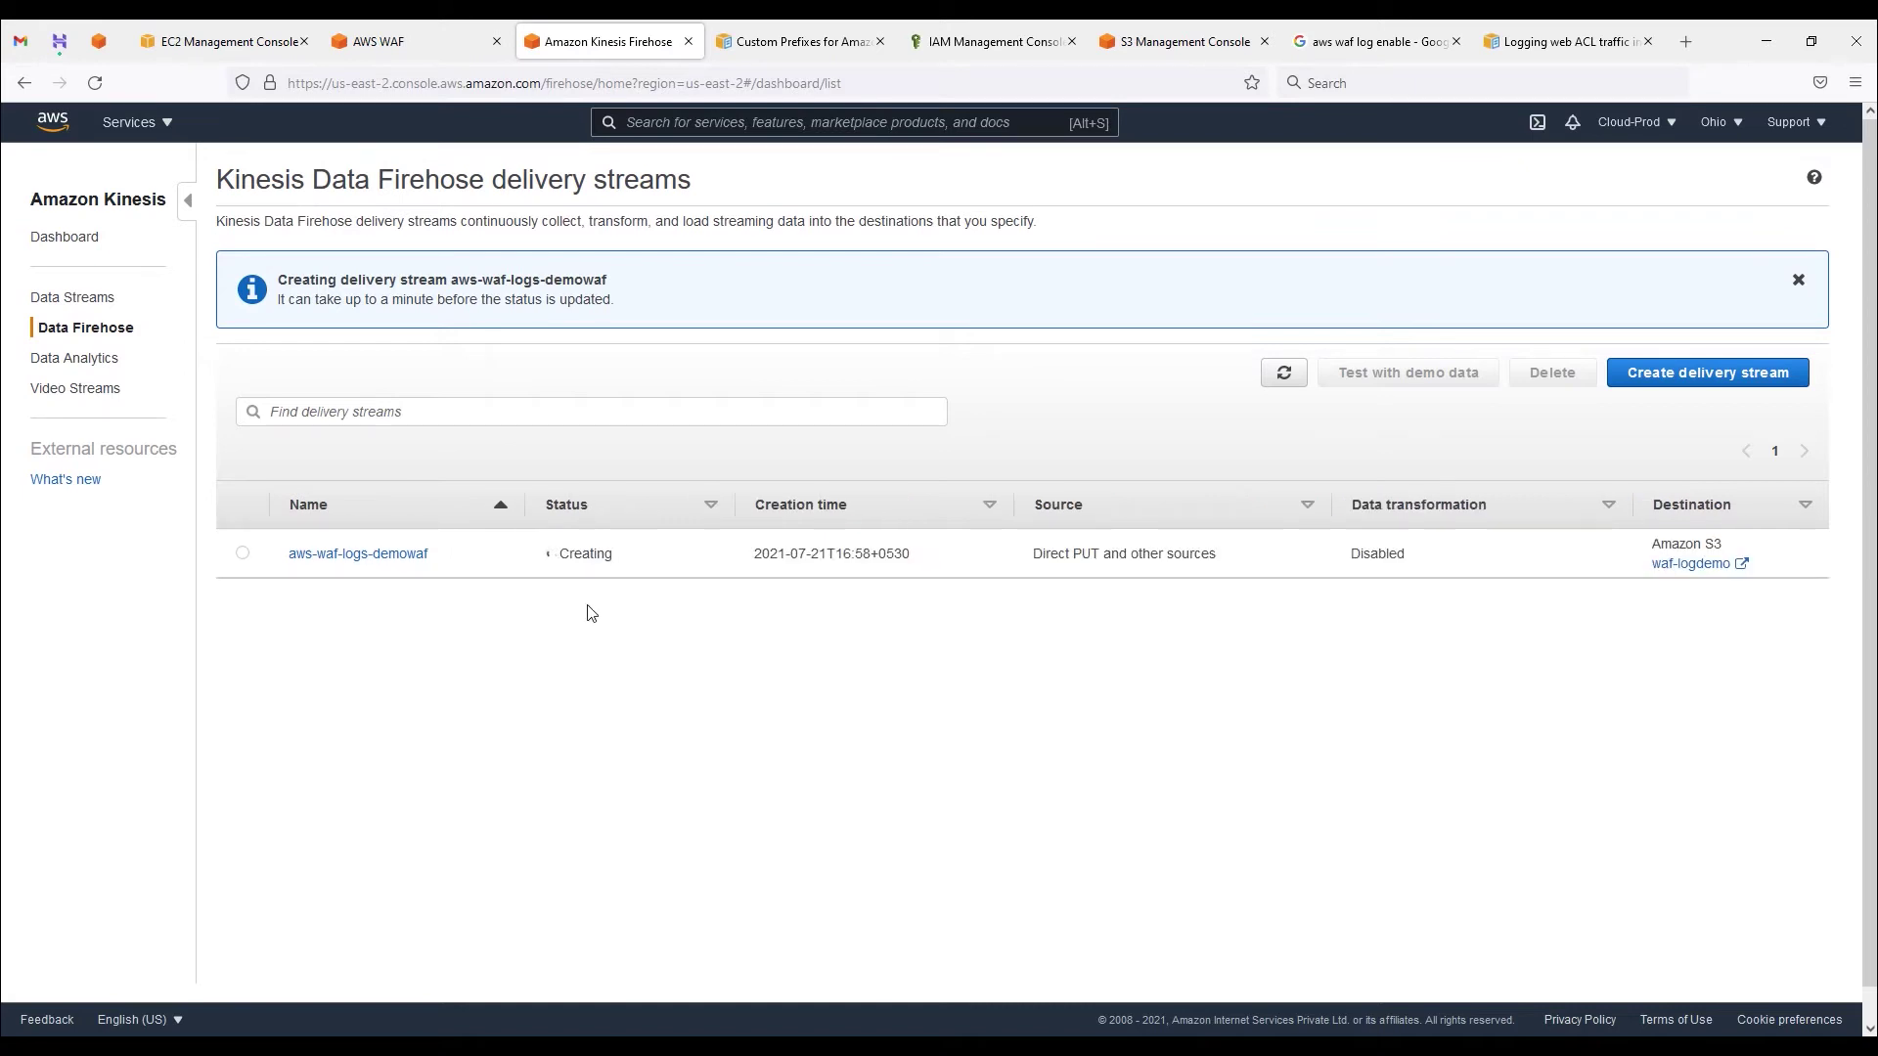
Step: Open the aws-waf-logs-demowaf delivery stream and look through its details
double_click(550, 556)
click(242, 554)
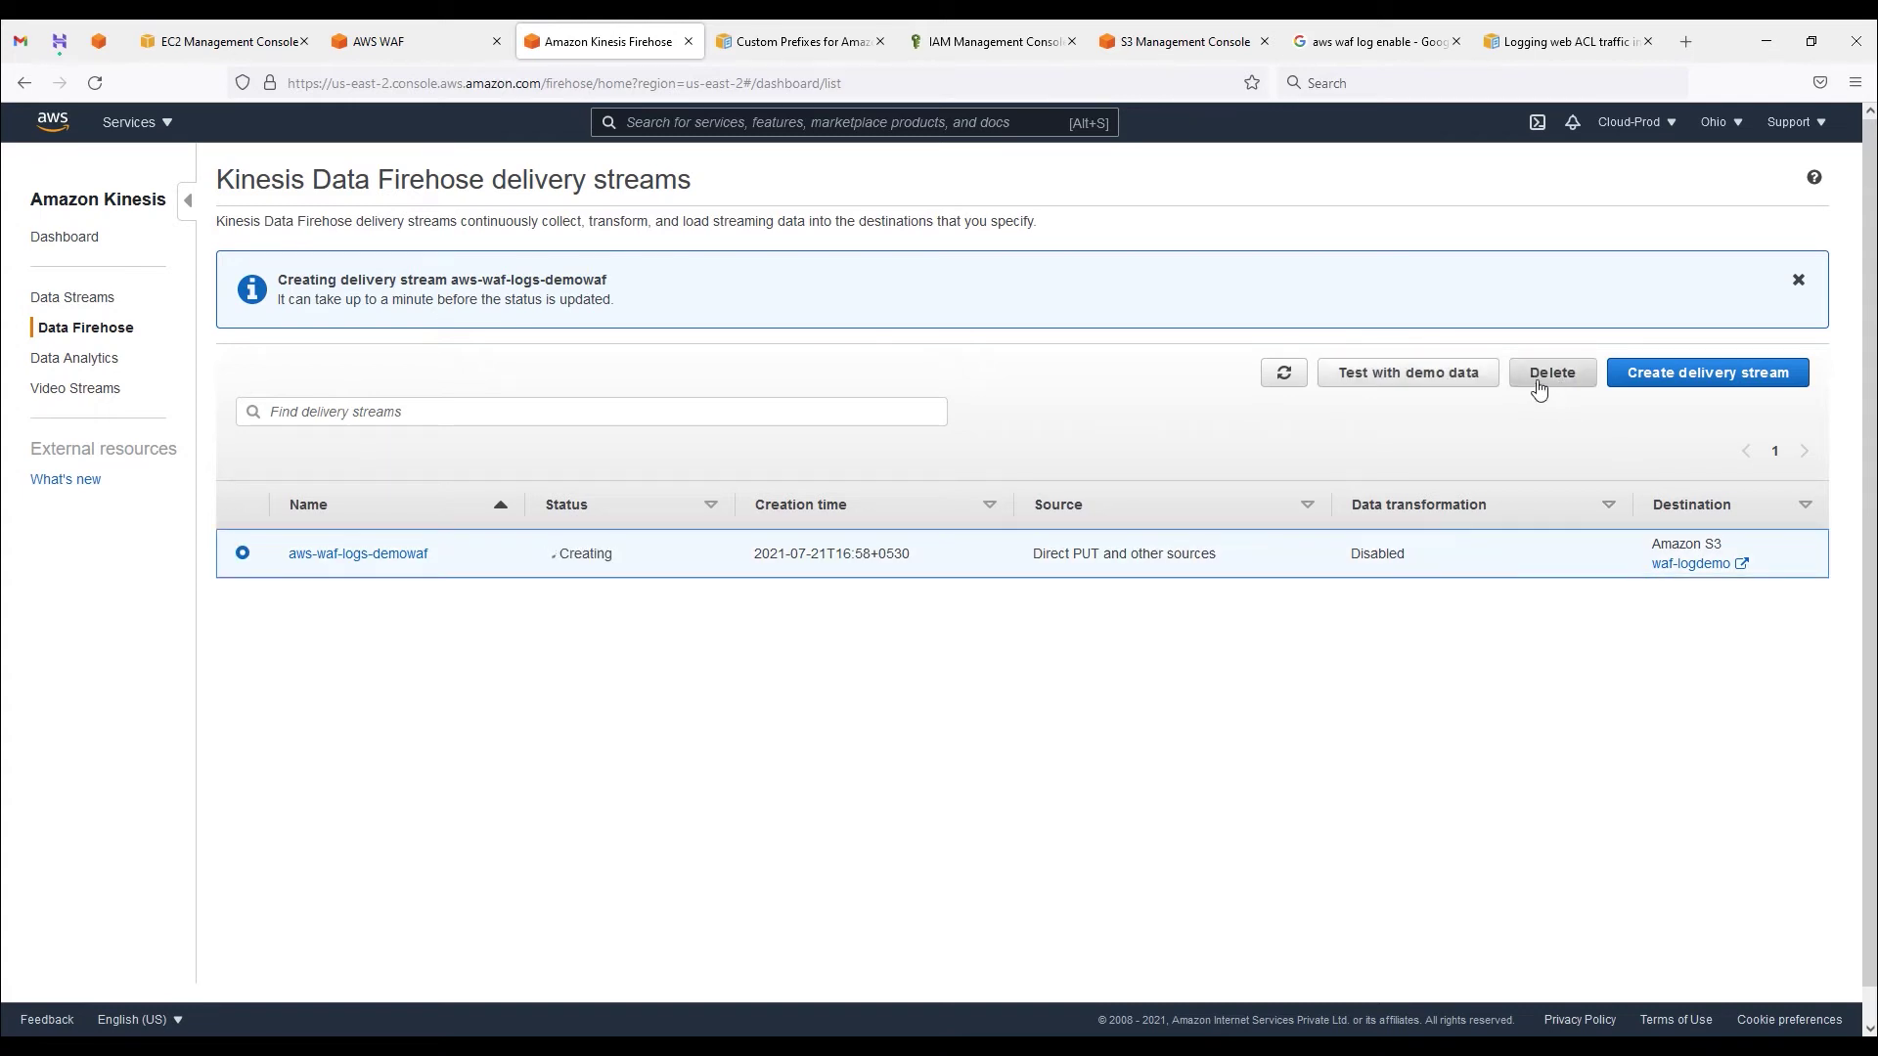
click(401, 563)
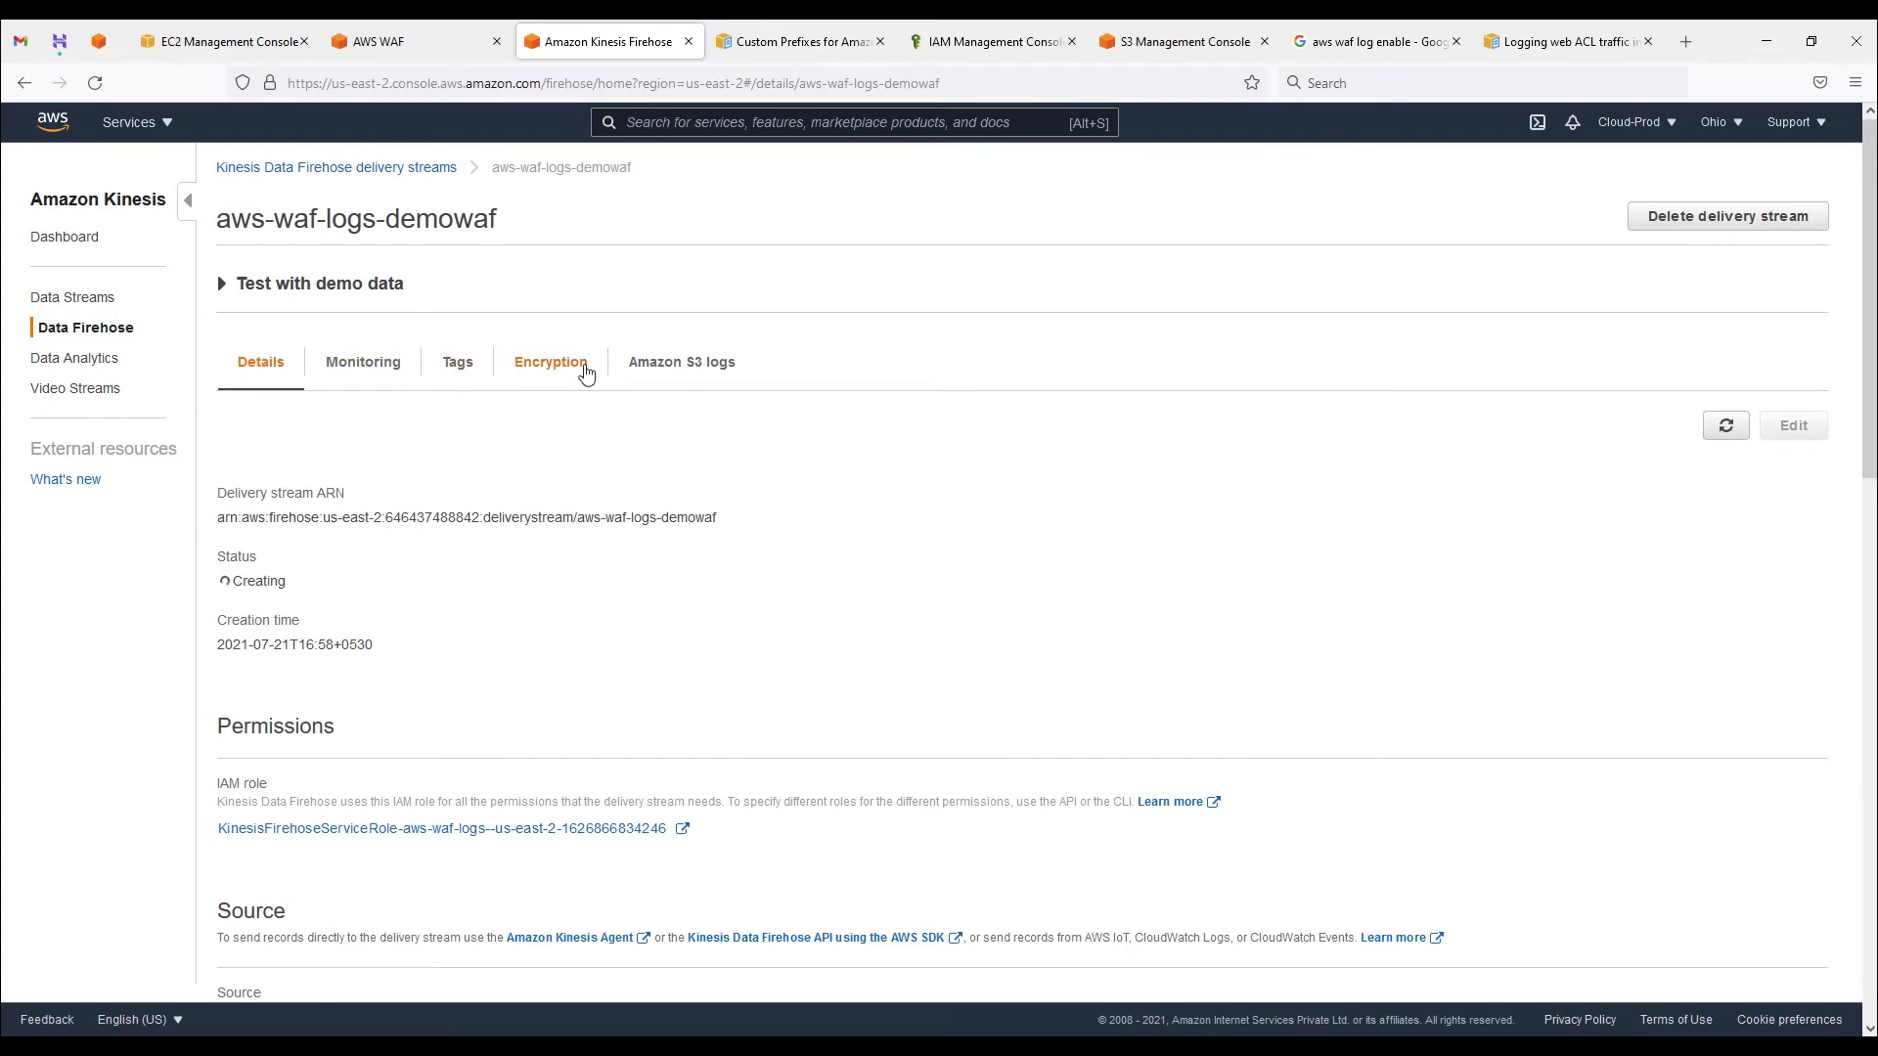
scroll(628, 559, down, 2)
scroll(684, 548, up, 2)
scroll(372, 636, down, 1)
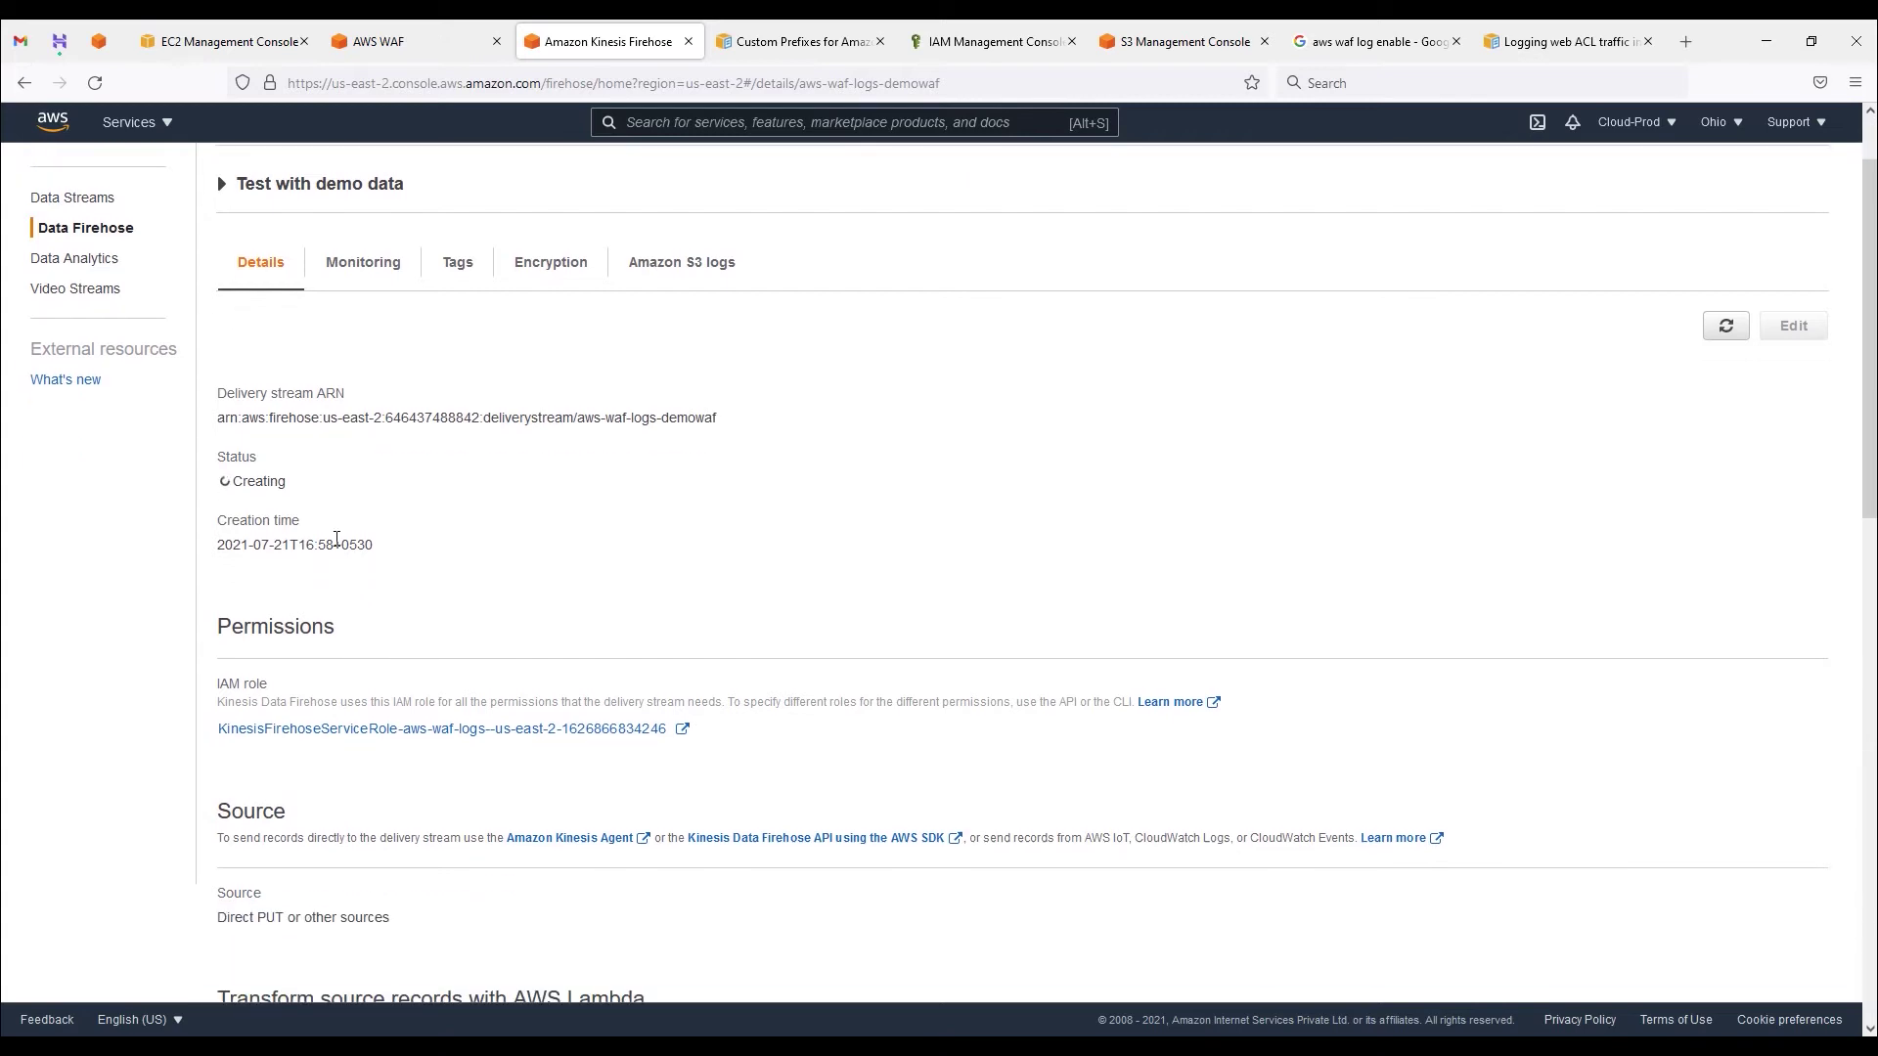
Step: Refresh the delivery stream's details and check its status
scroll(1497, 401, up, 1)
click(1727, 427)
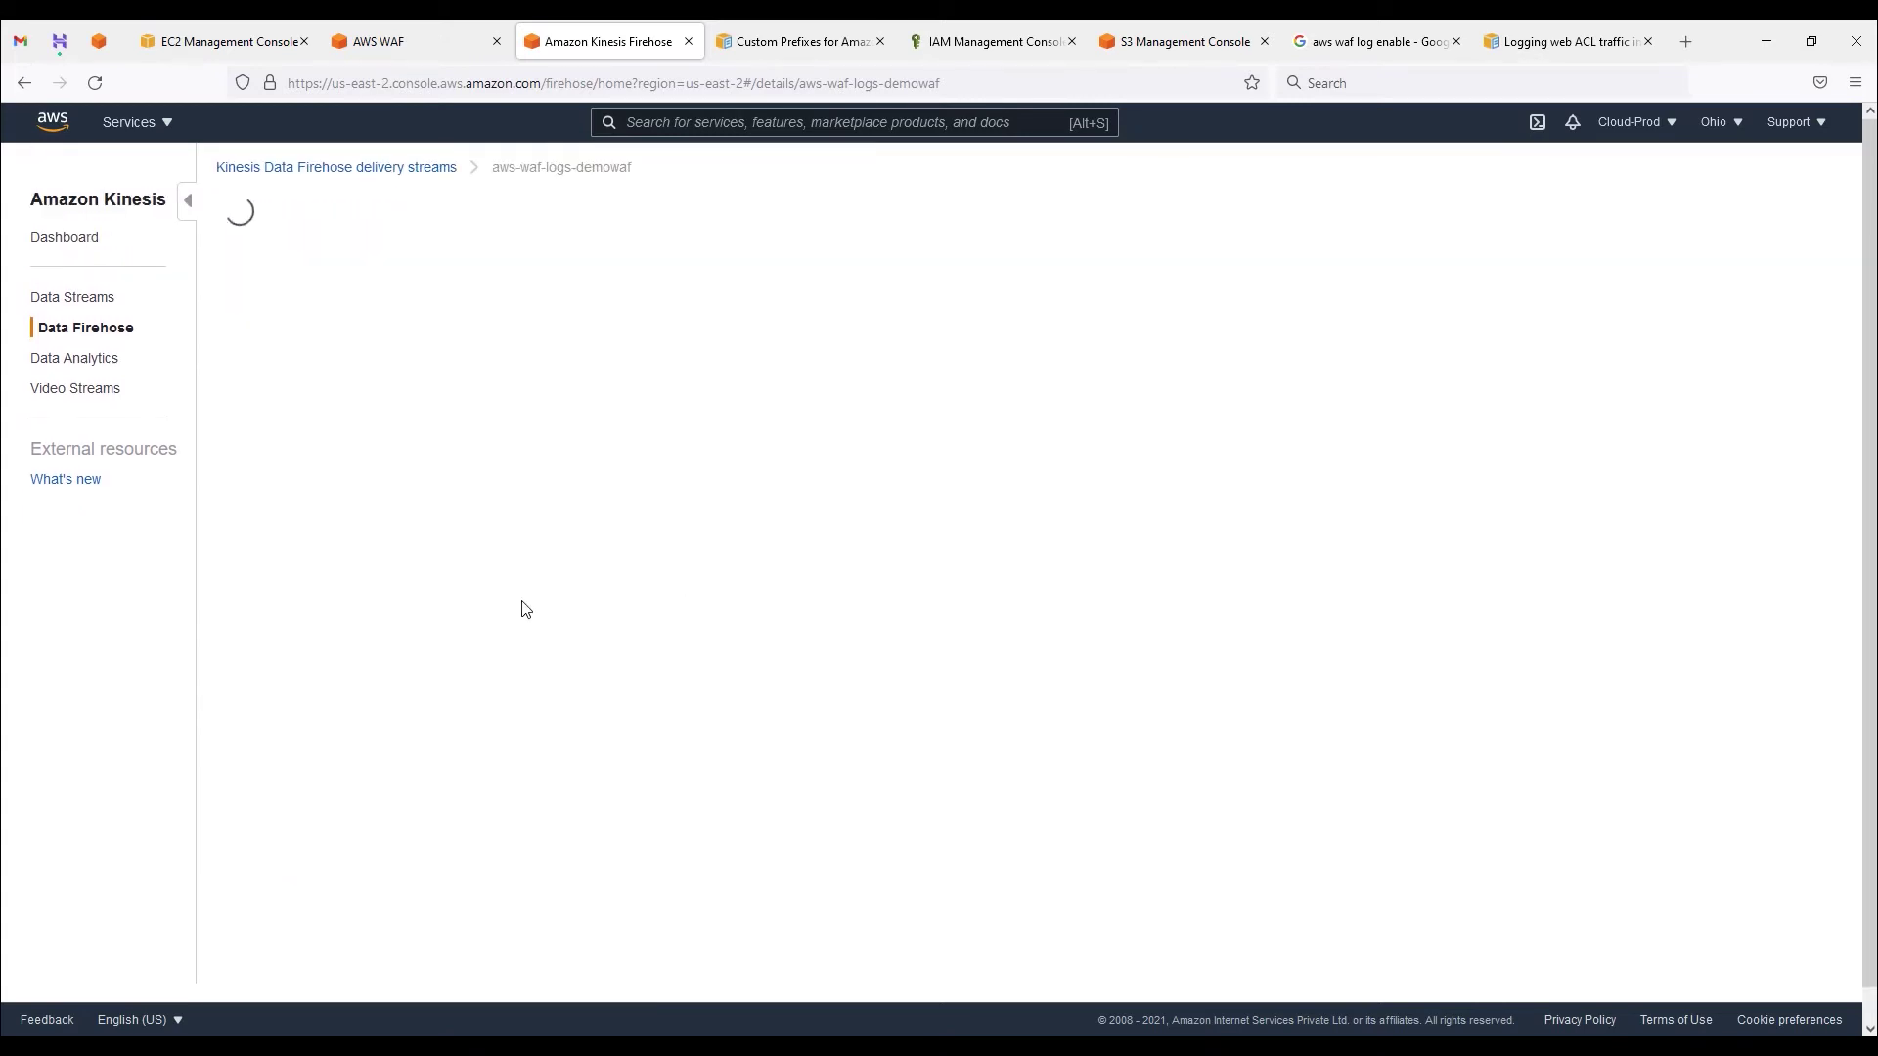
drag(221, 585, 272, 589)
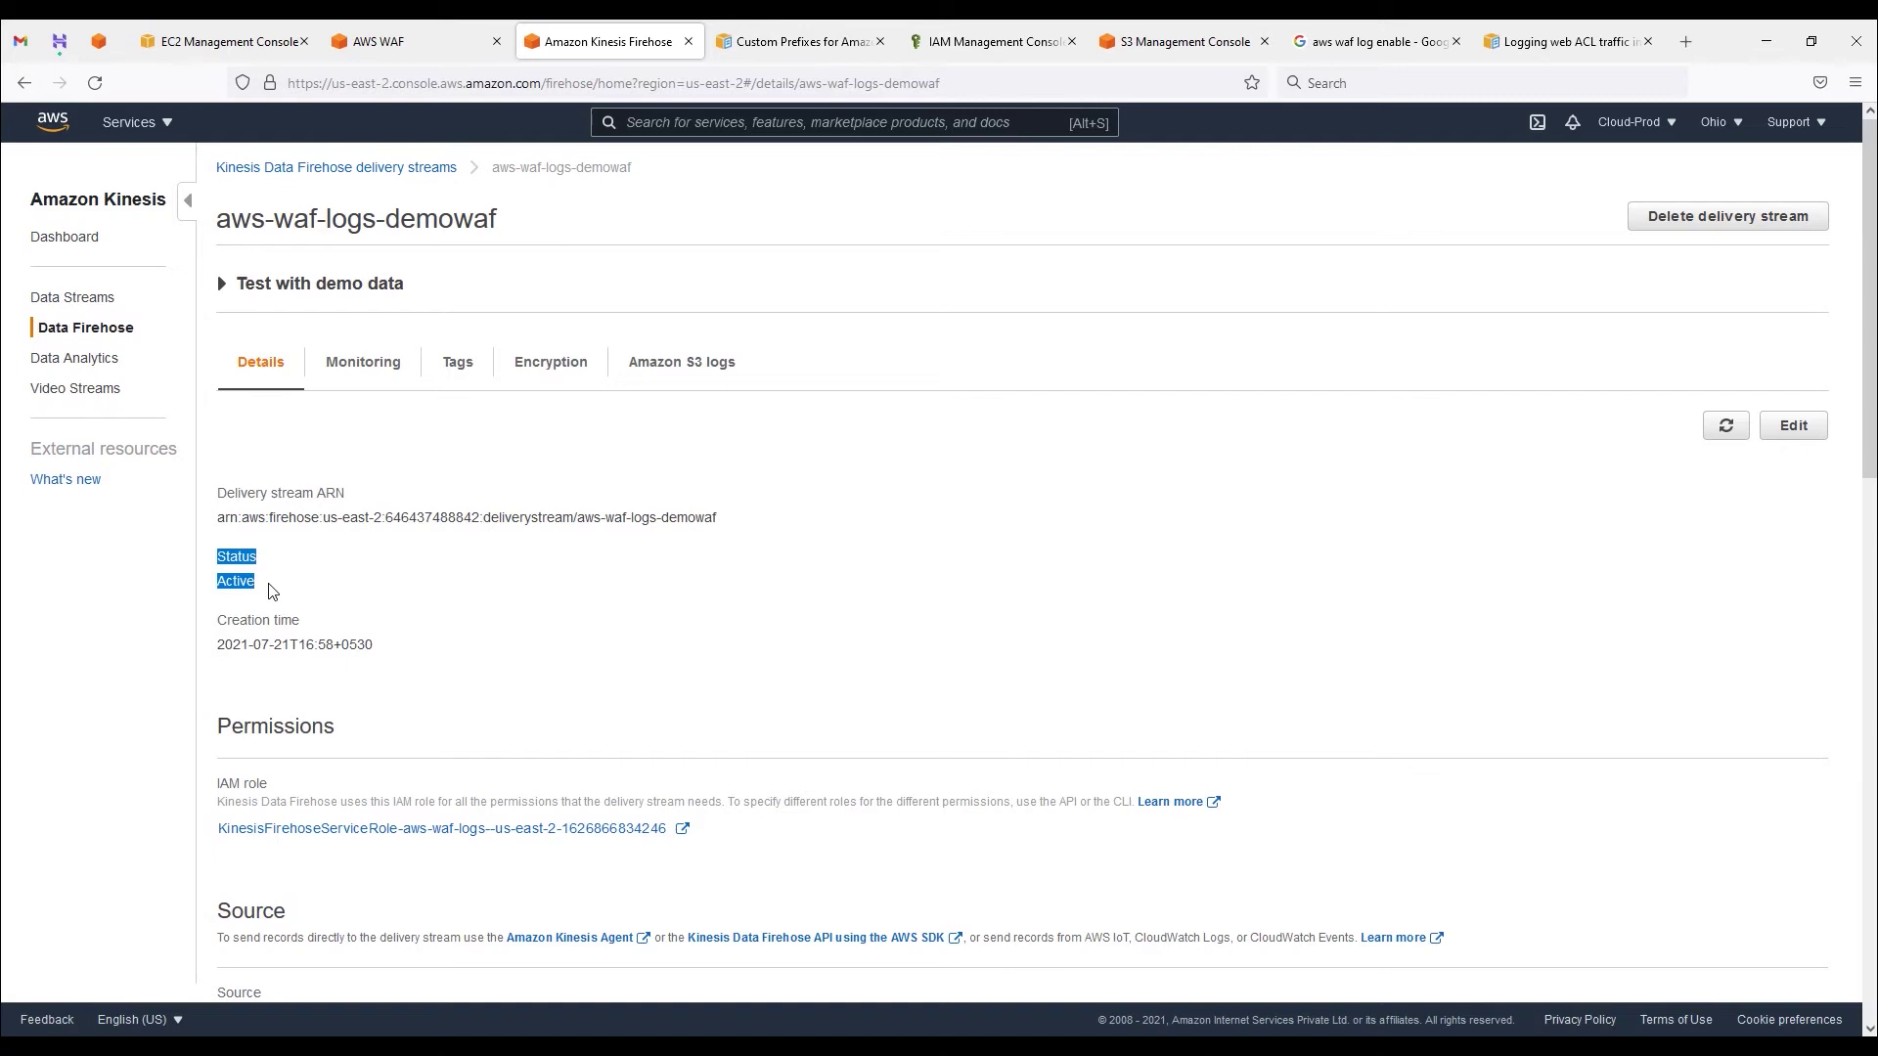
Step: Open the aws-waf-logs-demowaf delivery stream for editing, look through its settings and return to the delivery streams list
click(1795, 427)
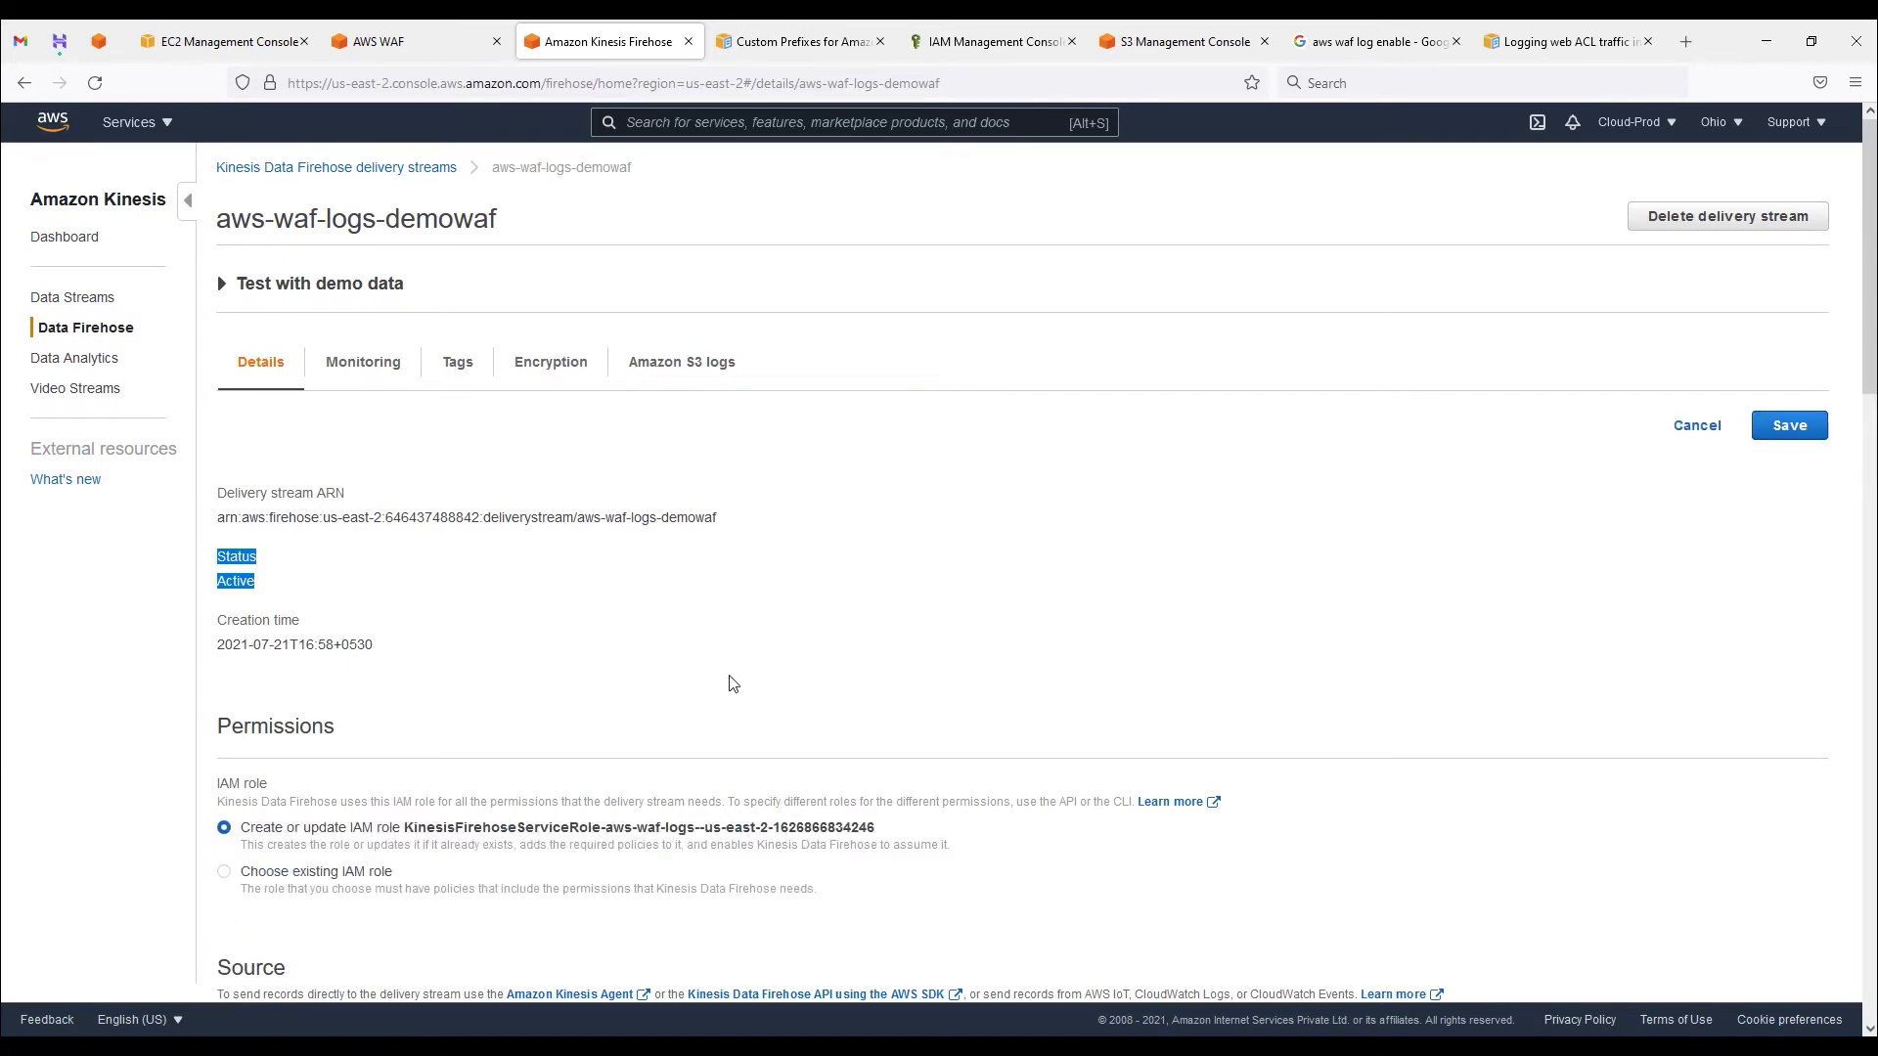
scroll(773, 675, down, 2)
scroll(408, 601, down, 9)
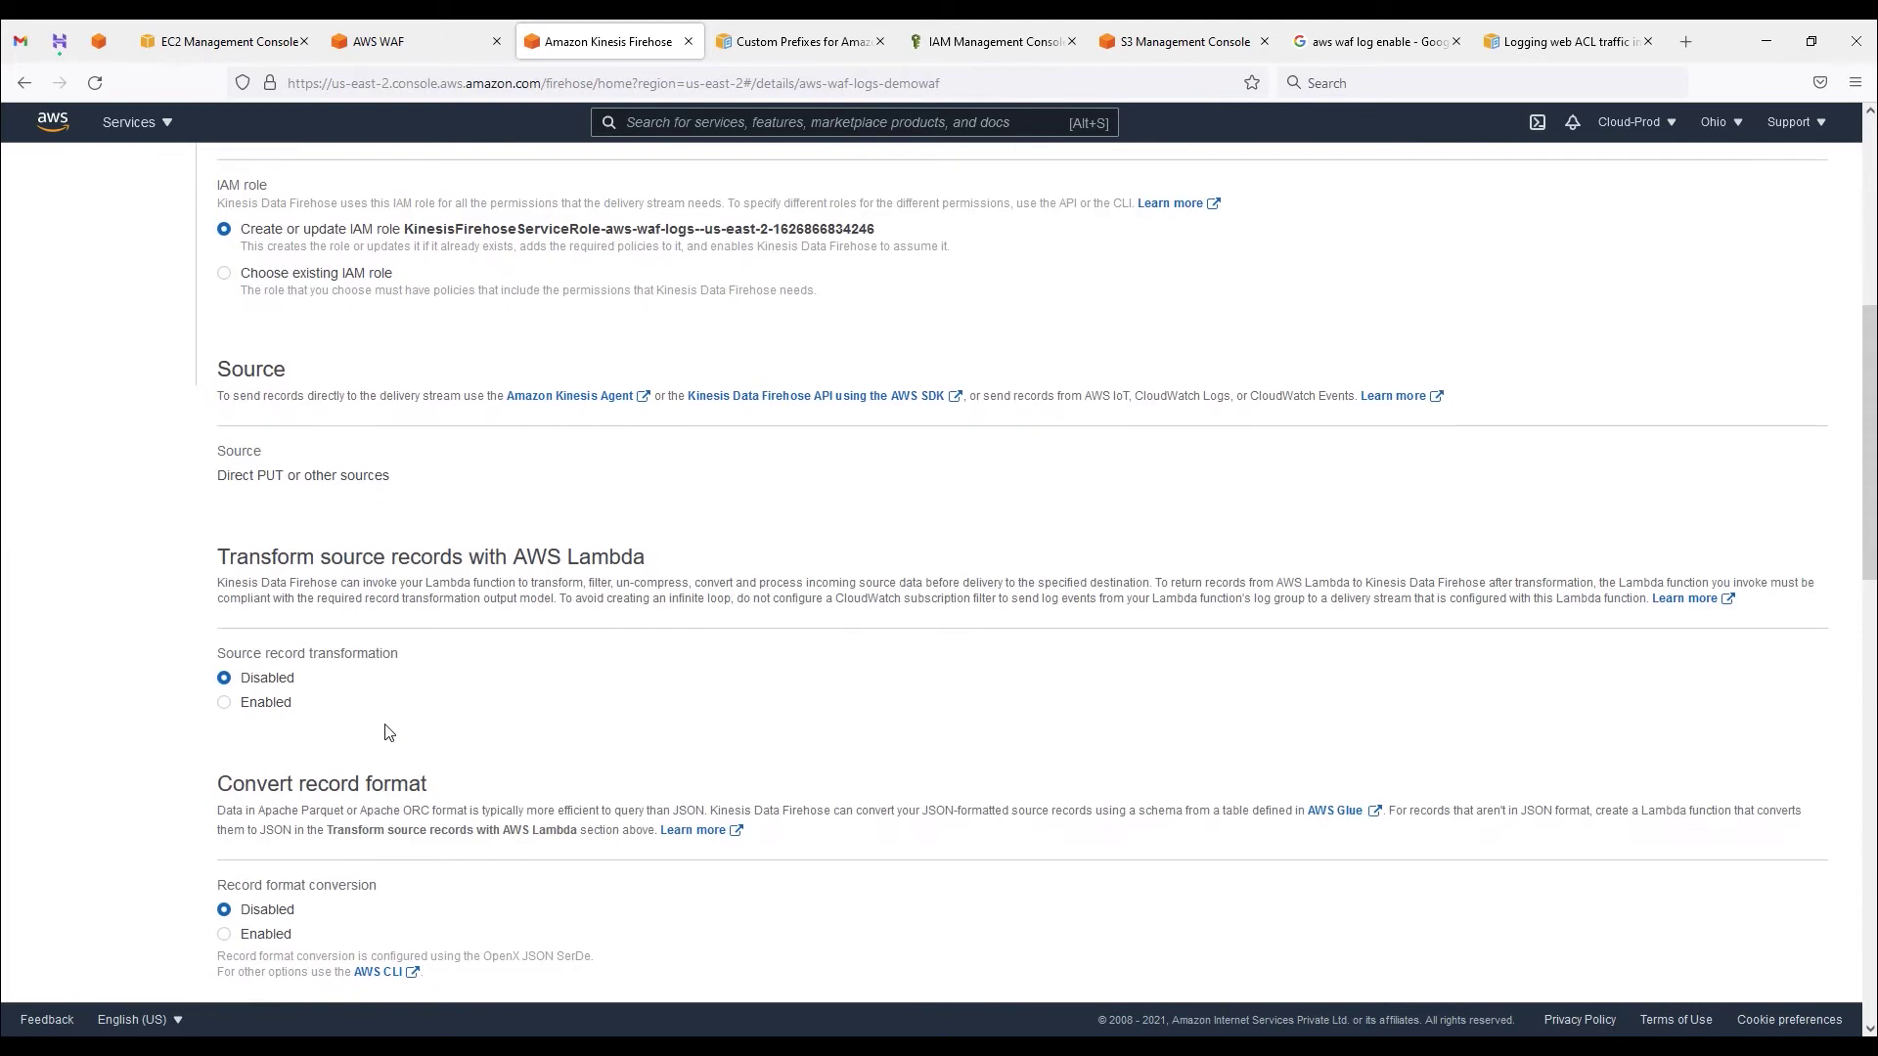
scroll(349, 761, down, 8)
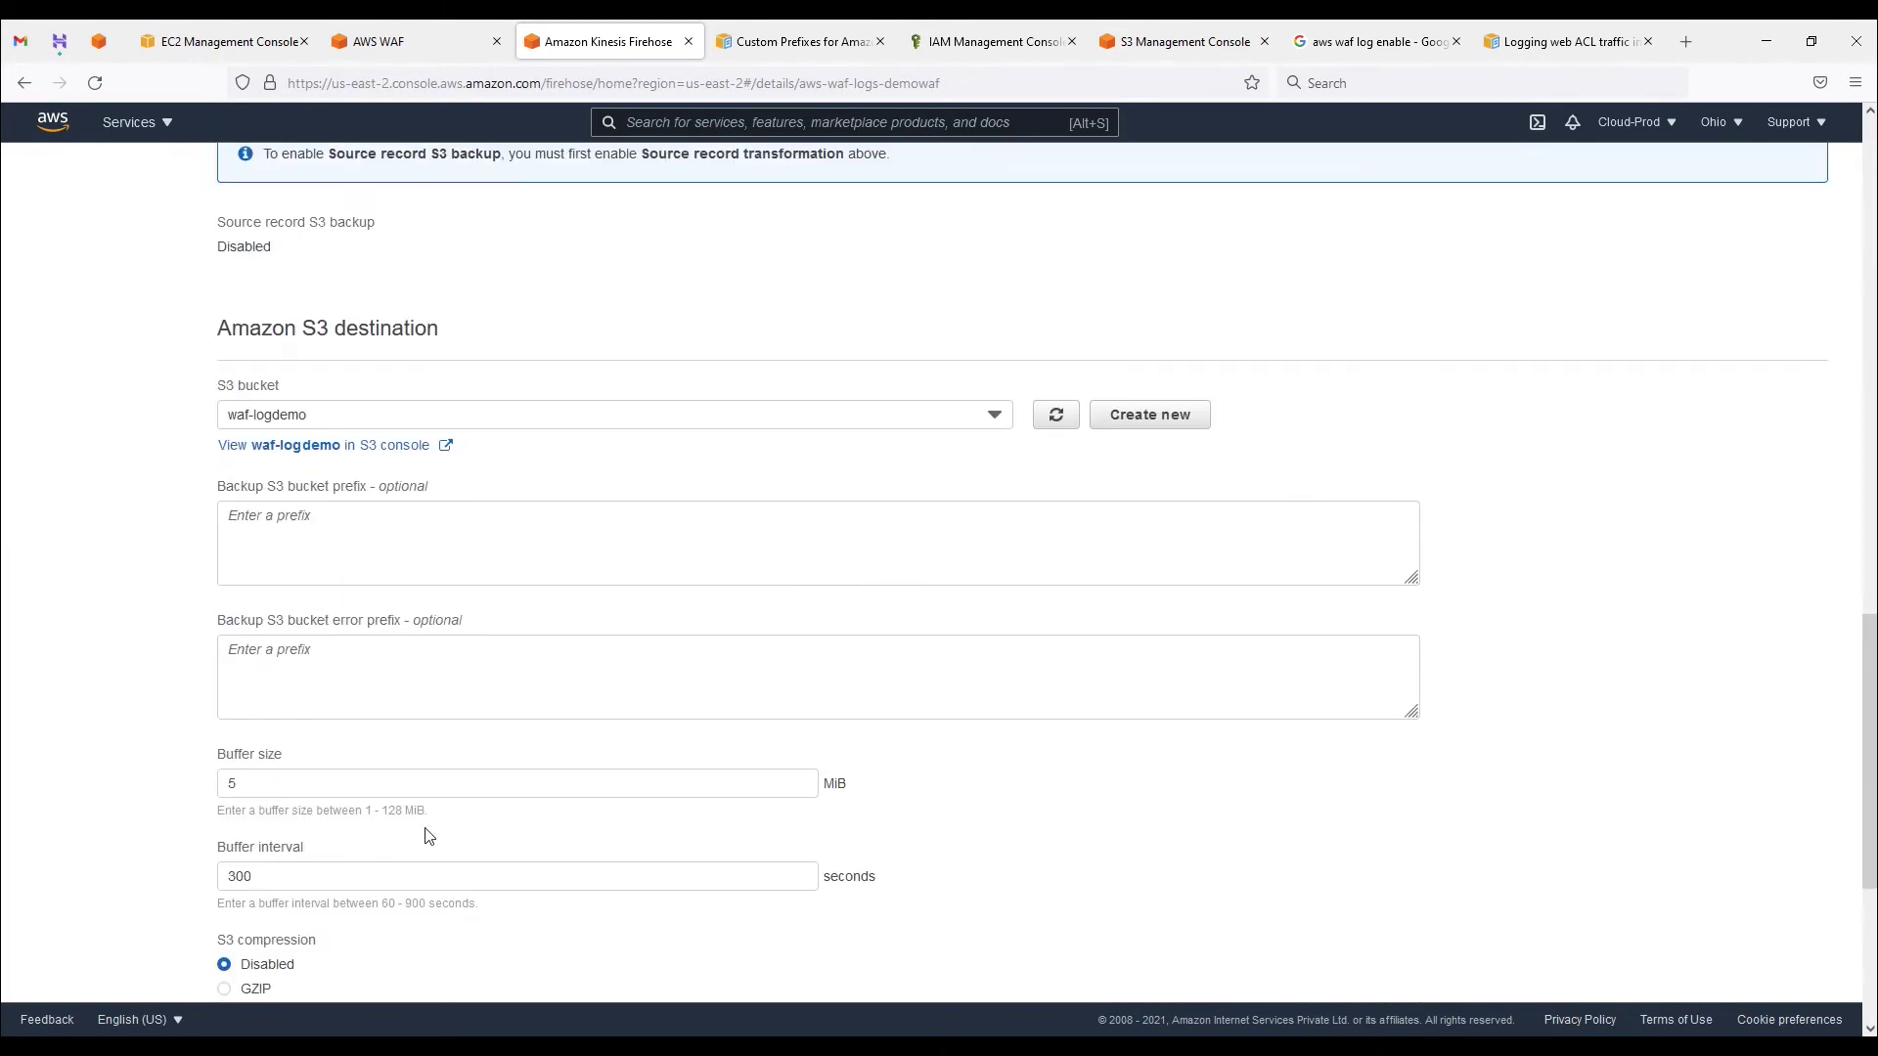
scroll(431, 841, up, 5)
scroll(435, 838, up, 15)
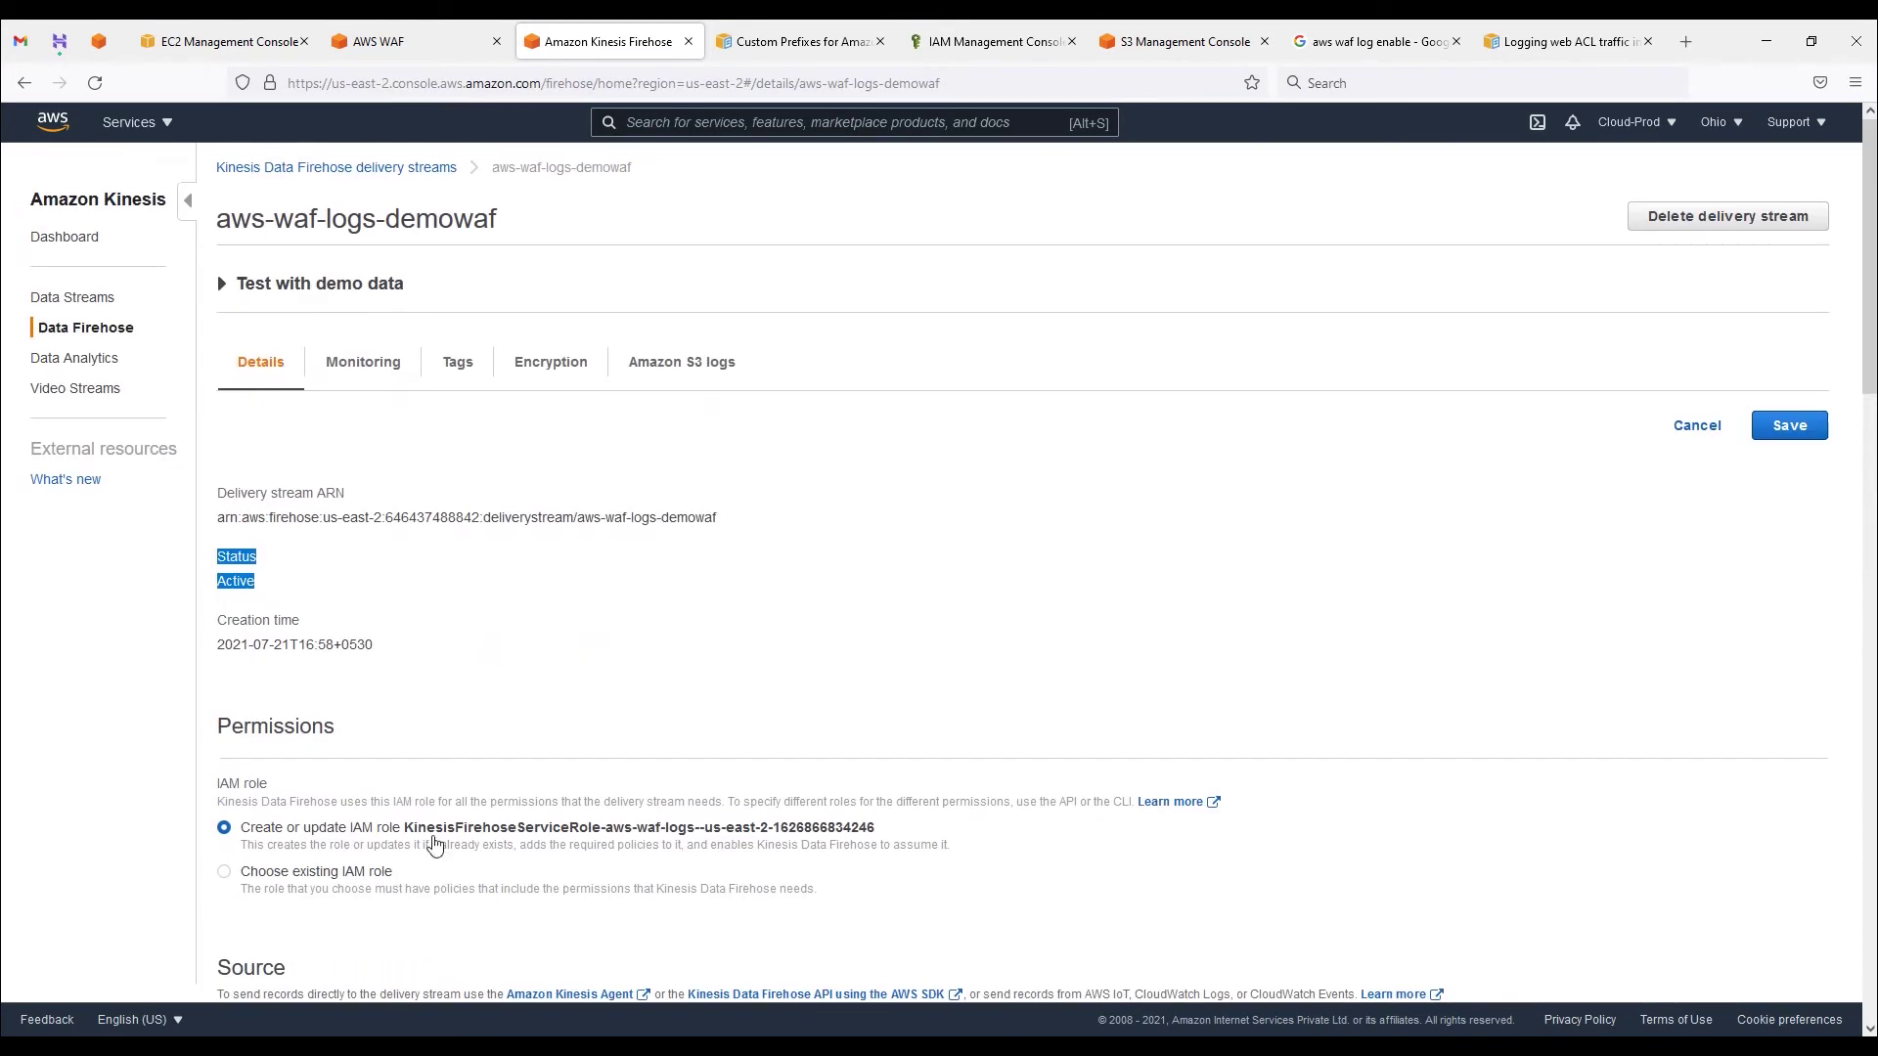
click(381, 168)
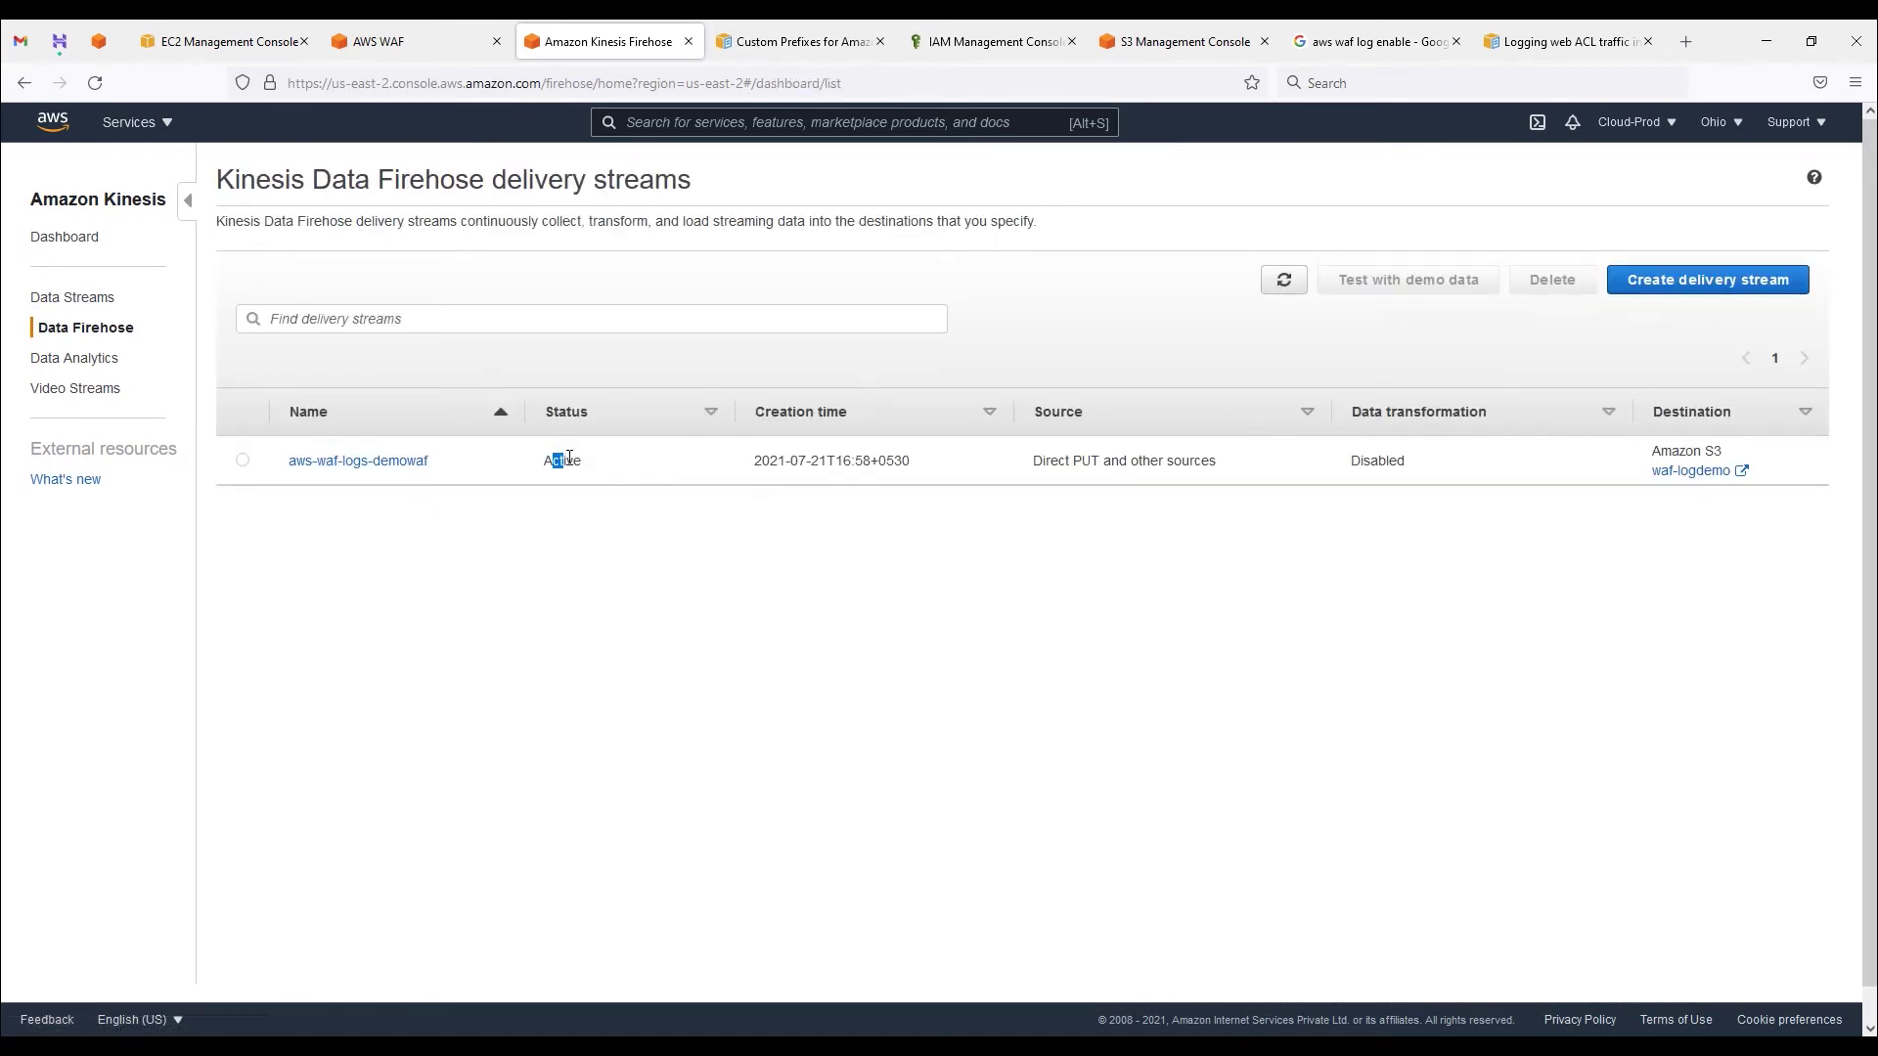
Step: Switch to the IAM console, refresh the roles list and open the Kinesis Firehose service role for aws-waf-logs
click(972, 45)
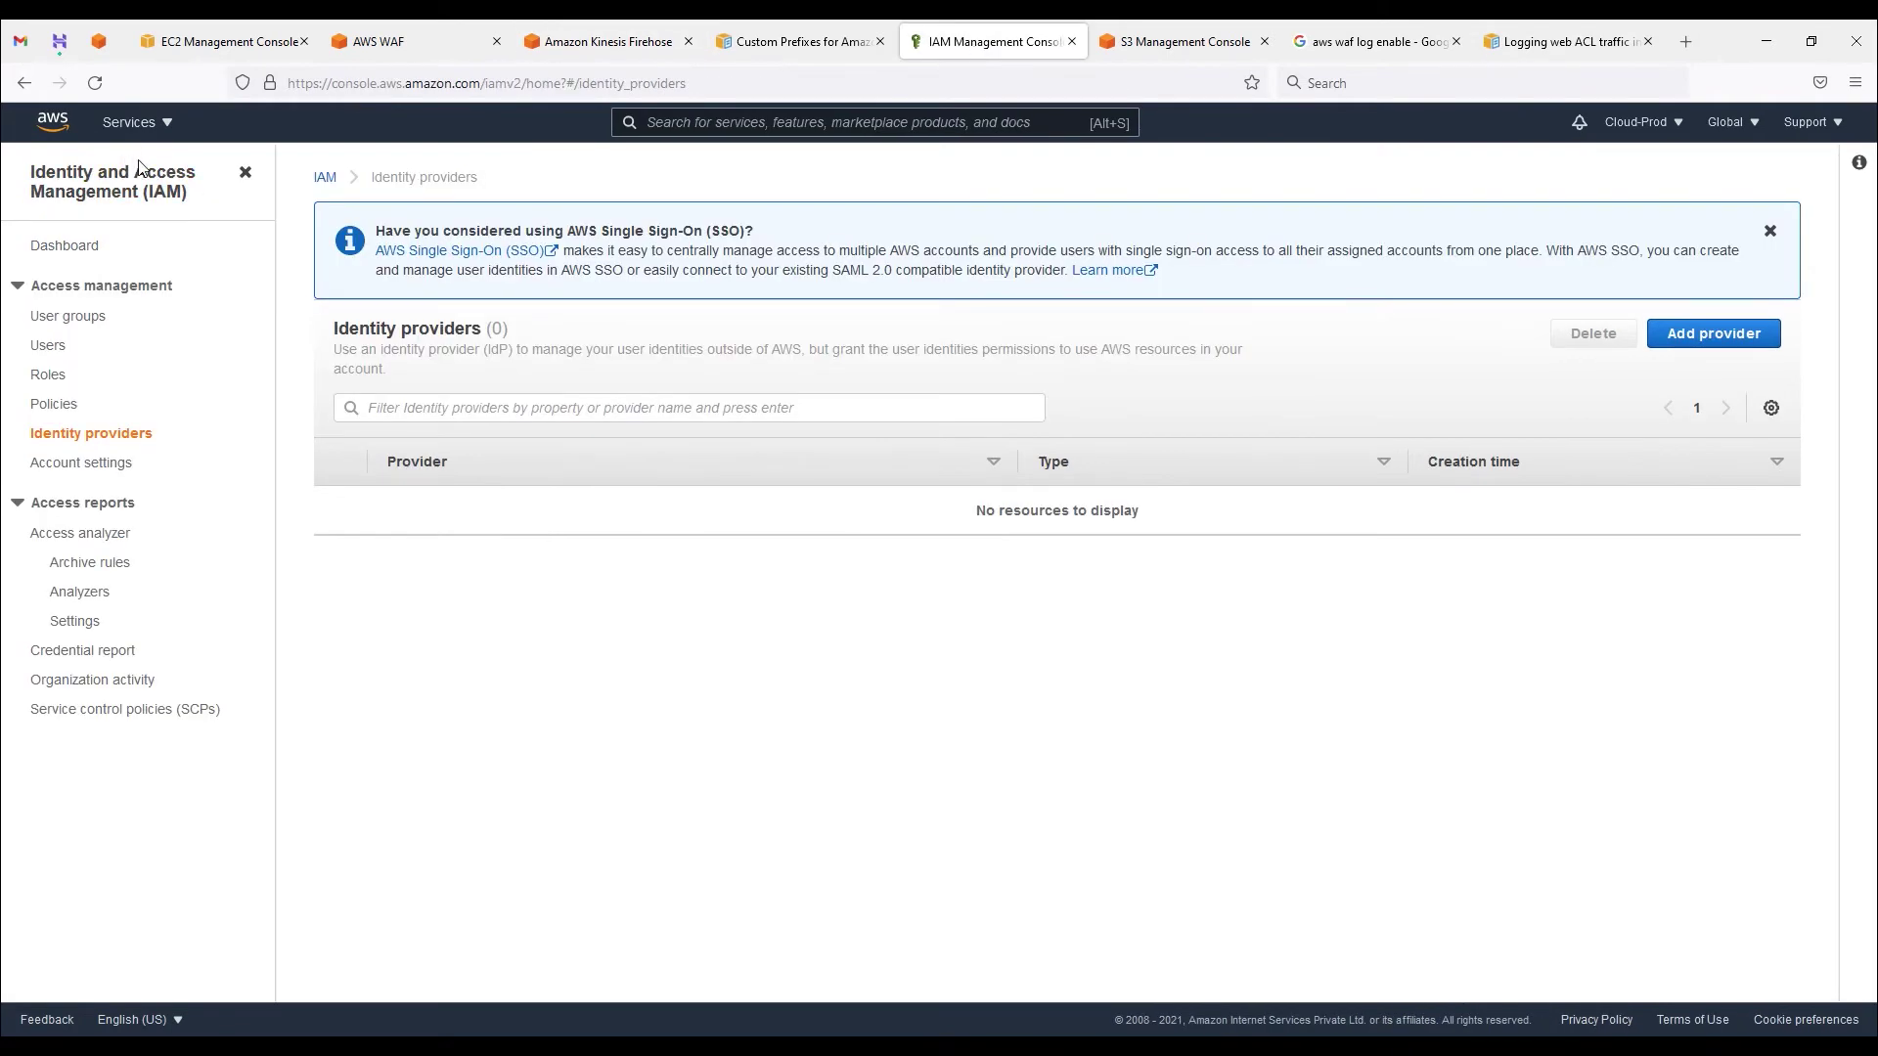
click(49, 377)
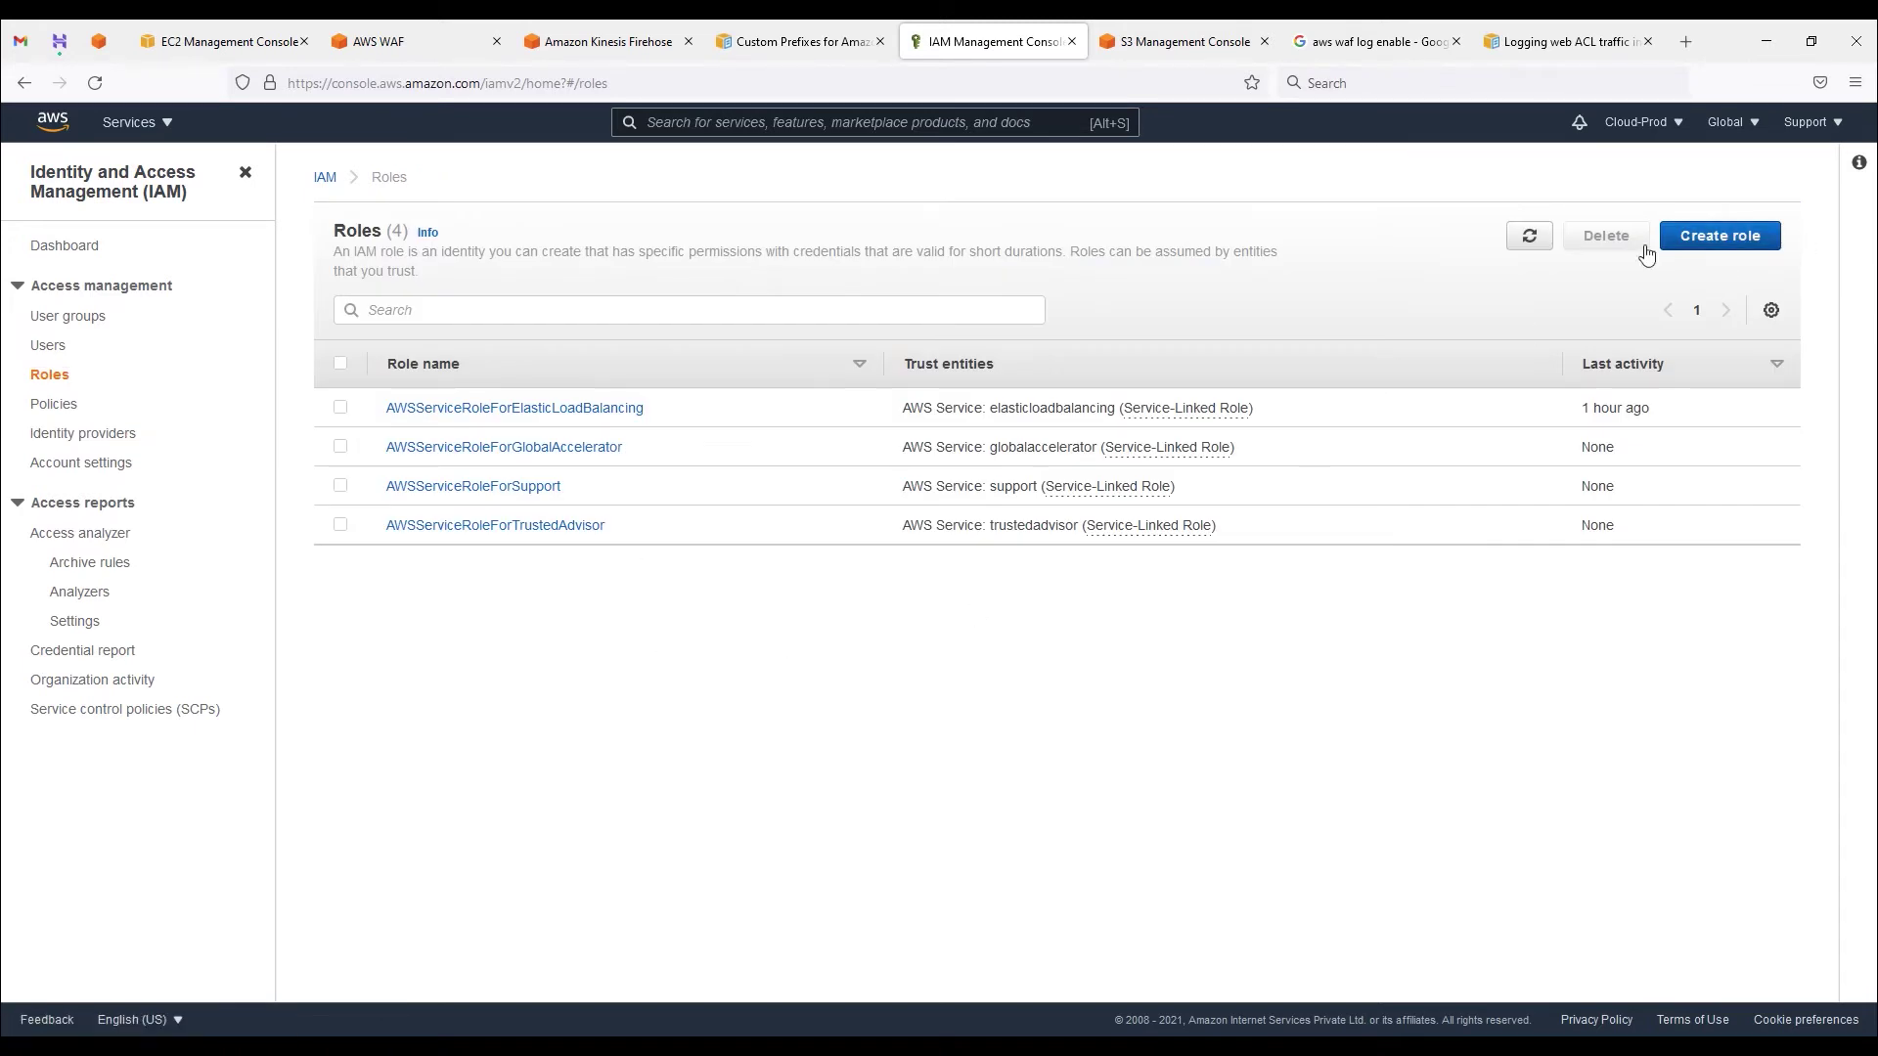
click(1531, 237)
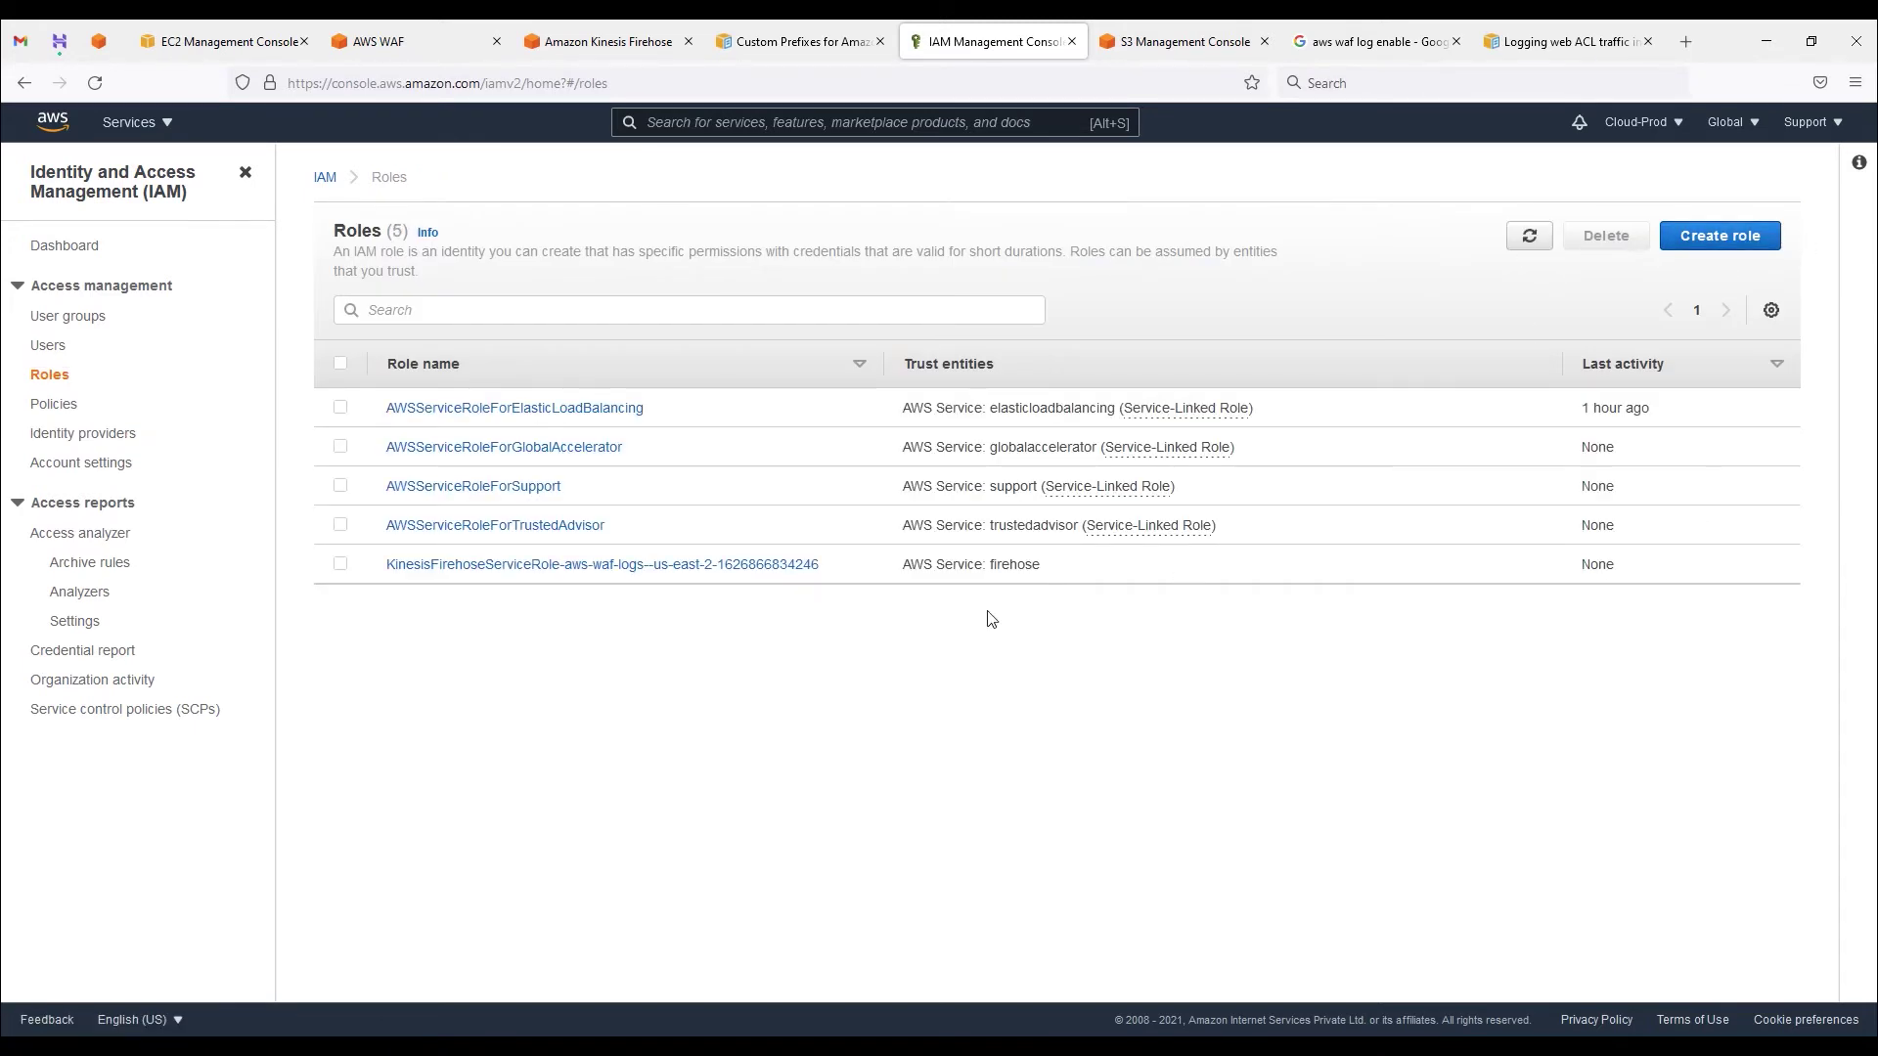
drag(1093, 575, 323, 583)
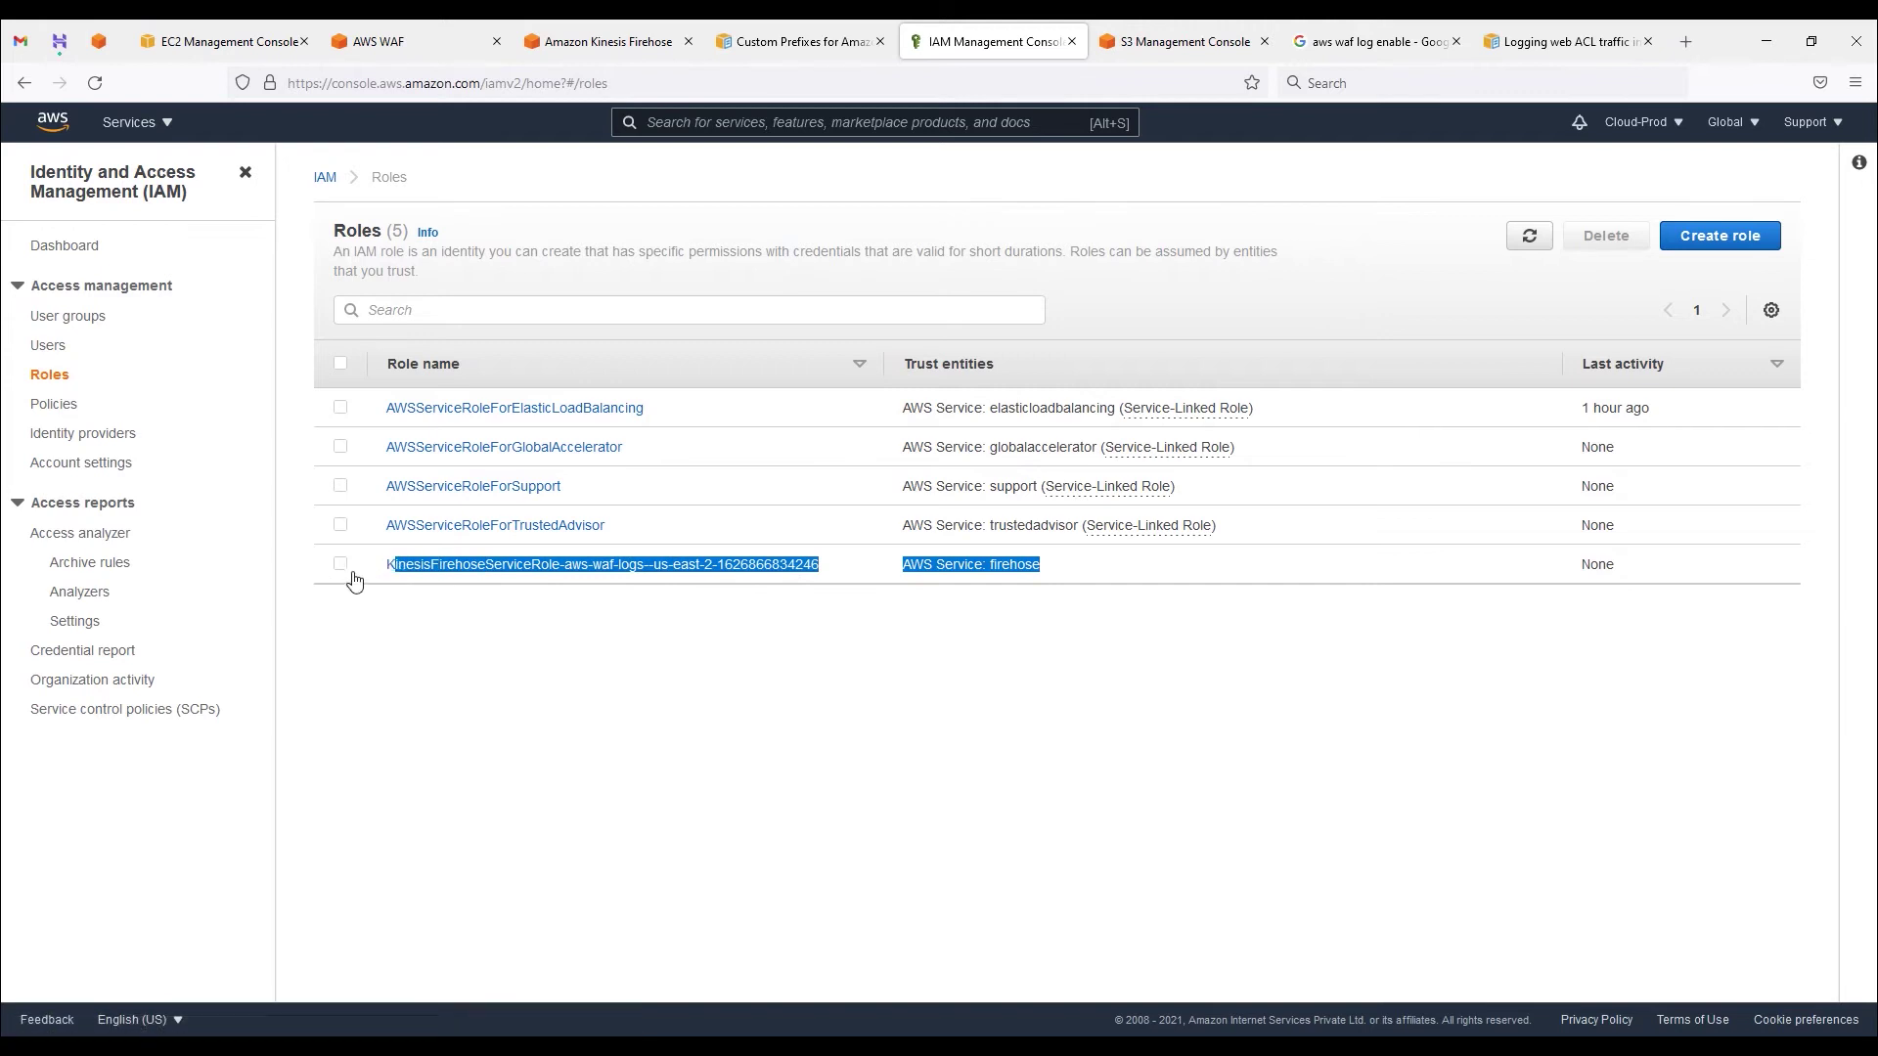
click(425, 575)
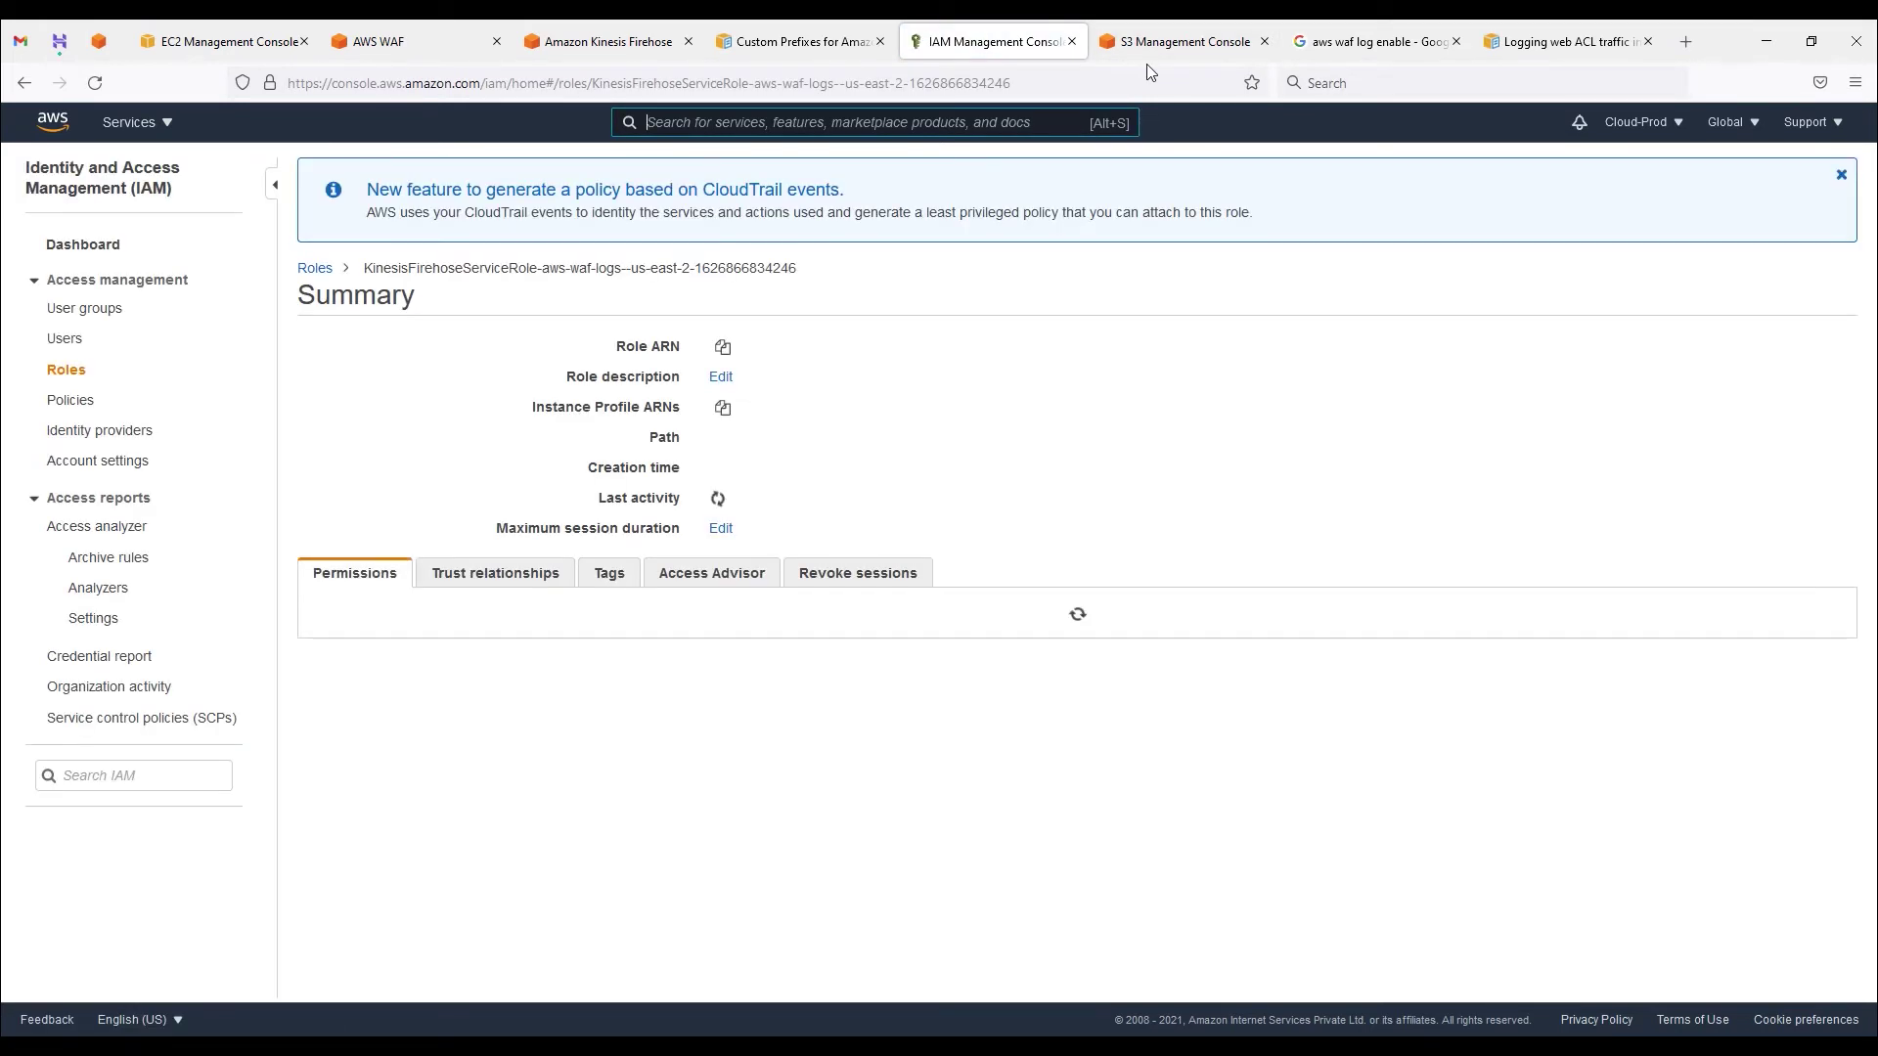
Step: Expand the role's KinesisFirehoseServicePolicy-aws-waf-logs-demowaf-us-east-2 policy and read through its JSON
click(337, 744)
scroll(587, 716, down, 2)
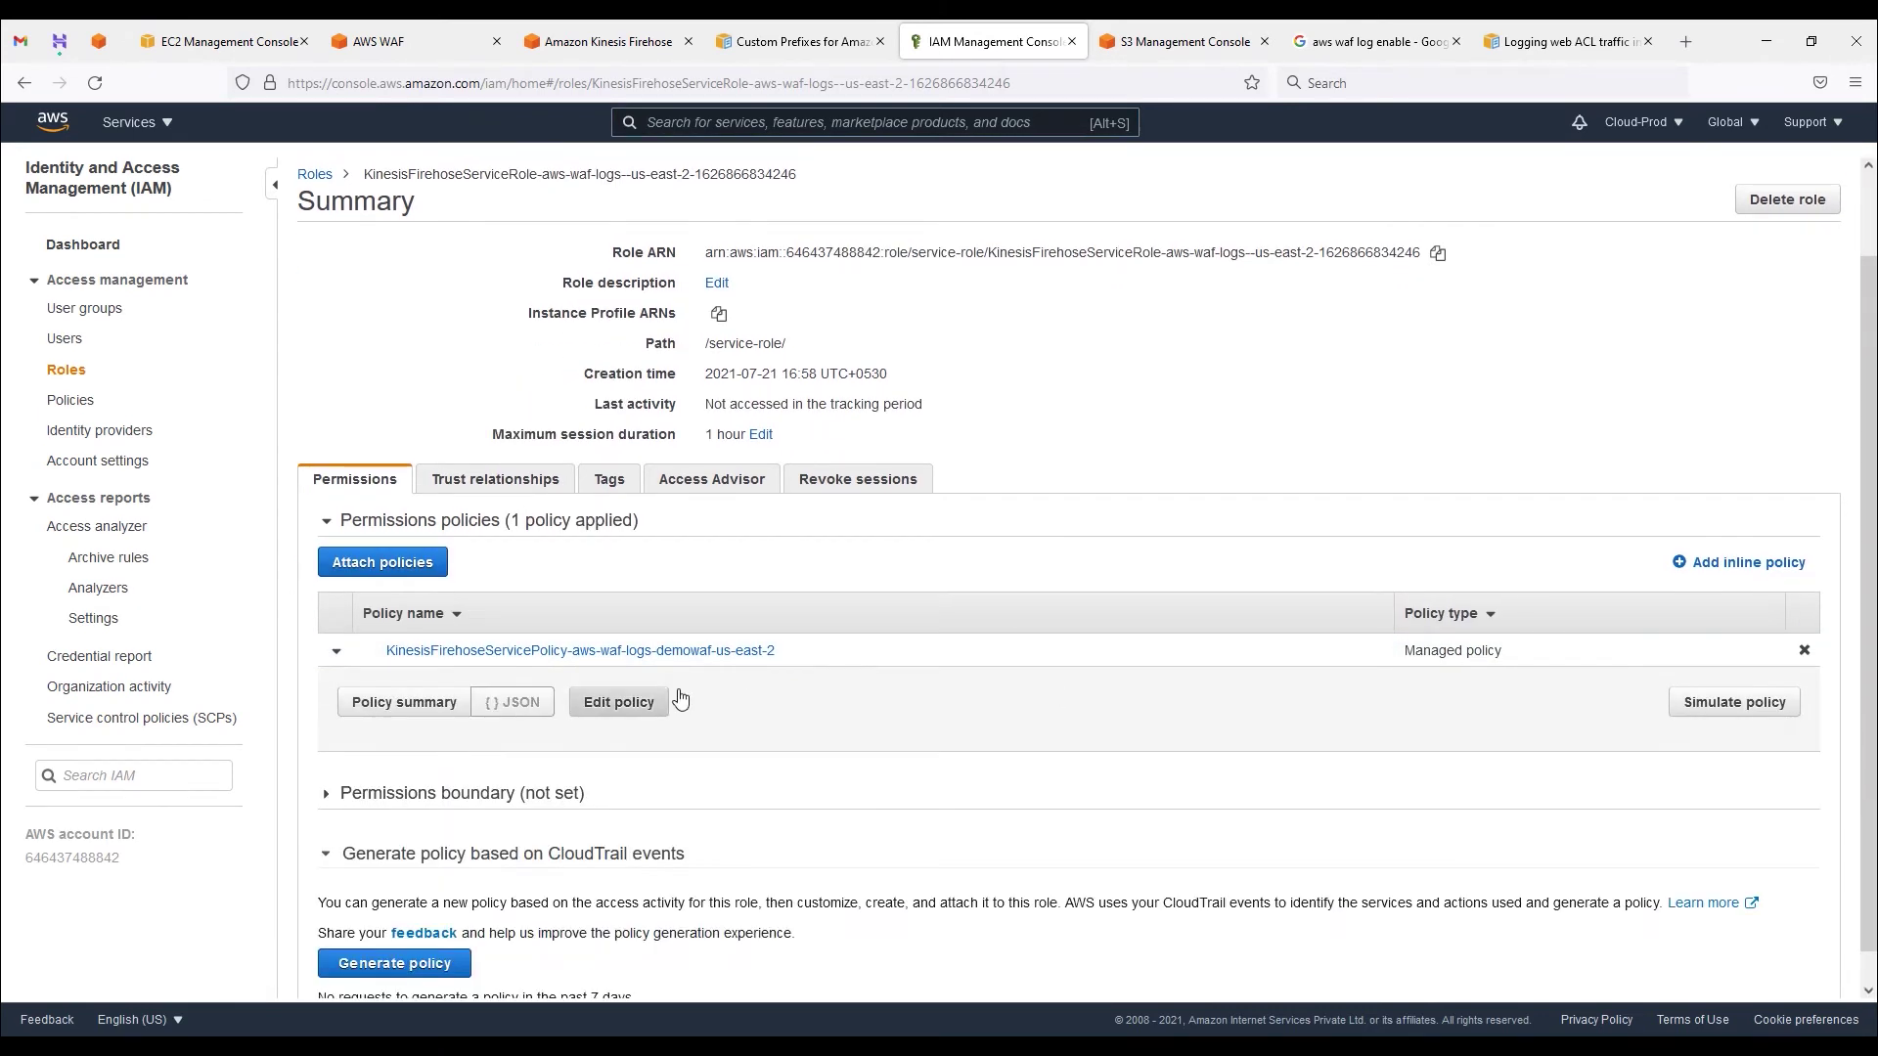
scroll(756, 699, down, 1)
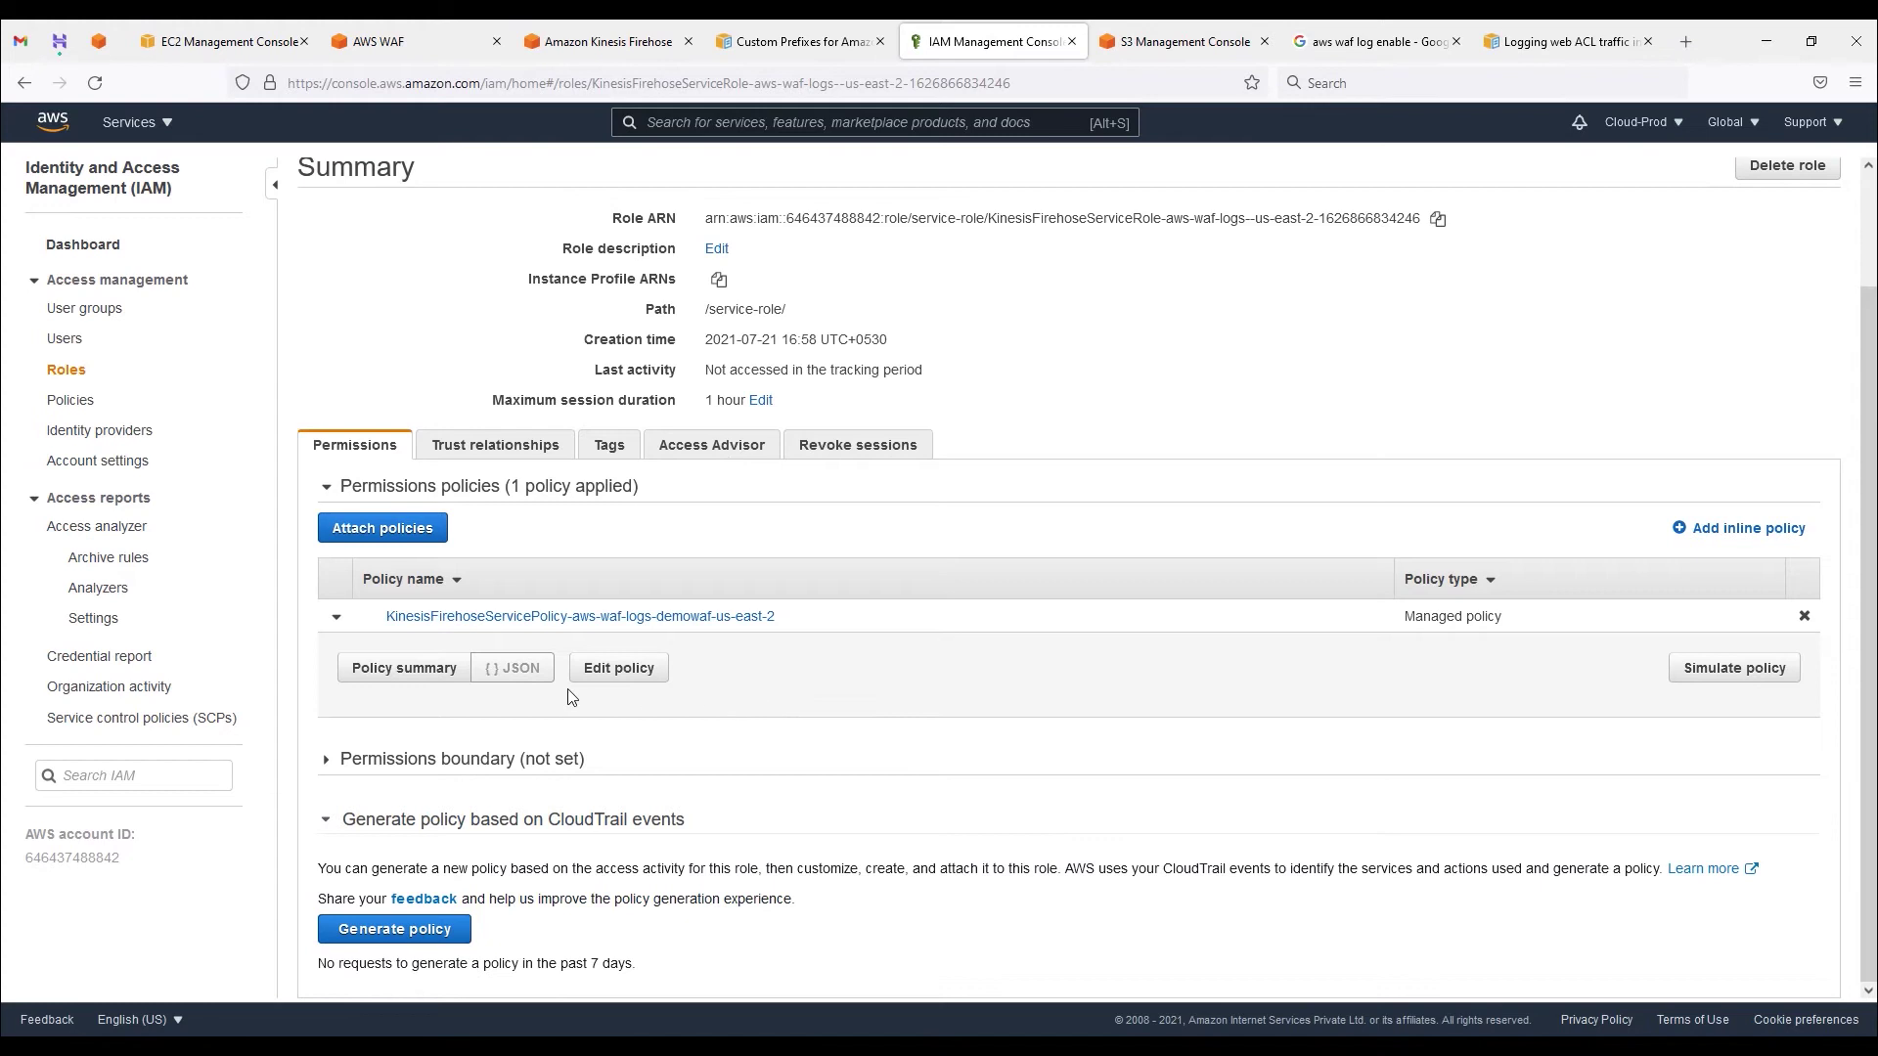
click(492, 675)
scroll(781, 800, down, 4)
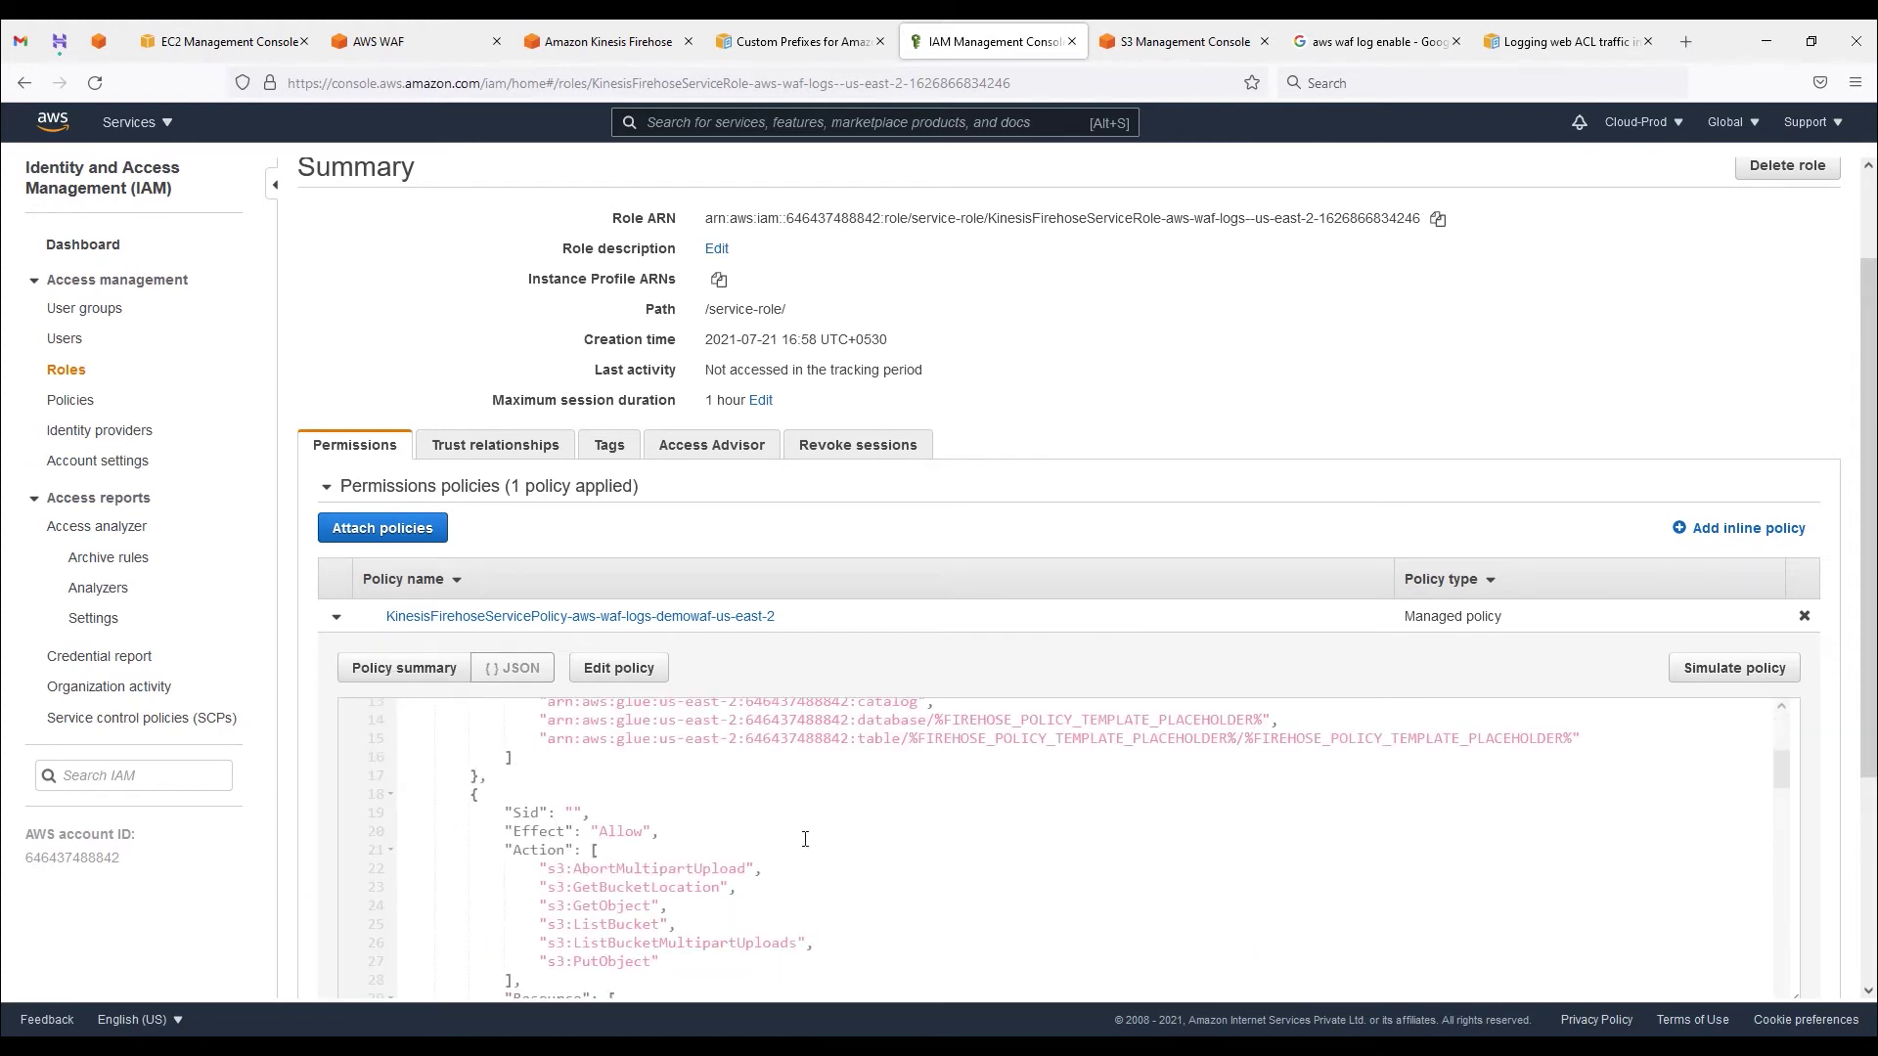
scroll(805, 838, down, 4)
scroll(812, 811, up, 5)
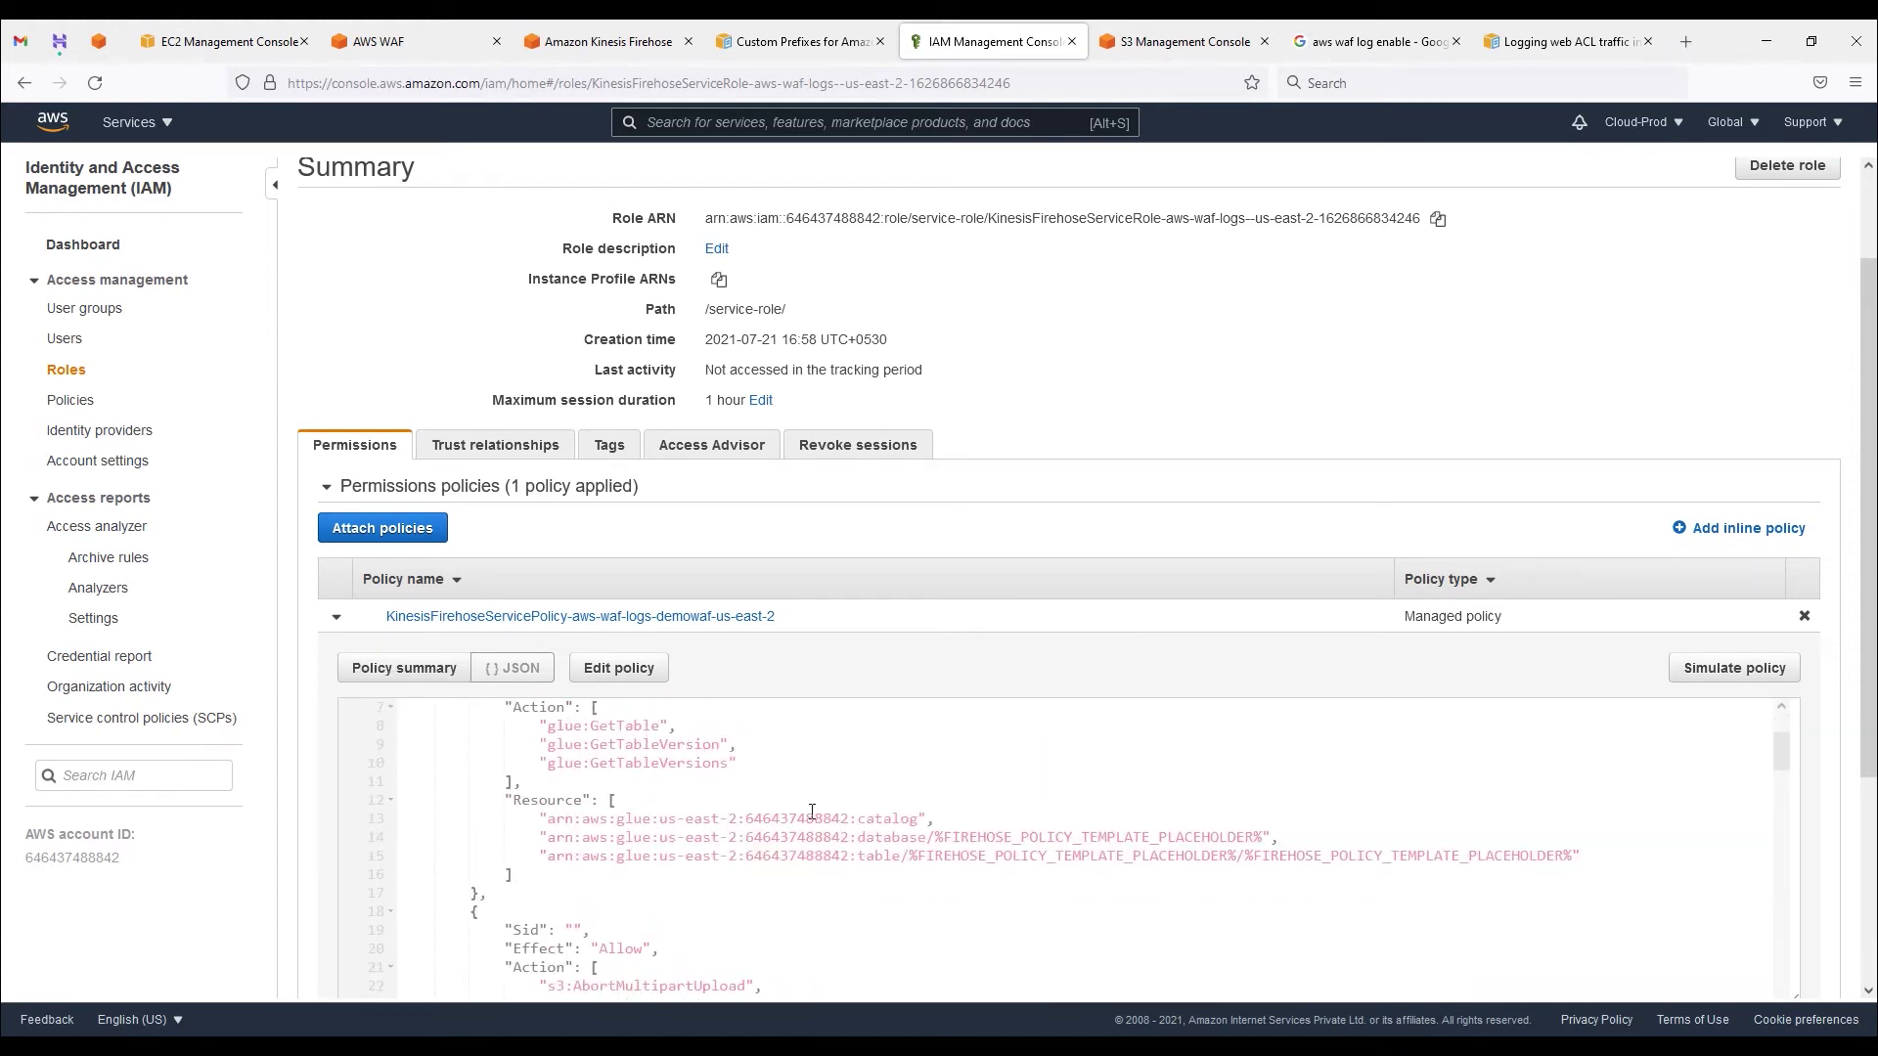
scroll(812, 812, up, 2)
Step: Refresh the S3 bucket list, open the waf-logdemo bucket and check its permissions and objects
click(1183, 41)
click(1294, 348)
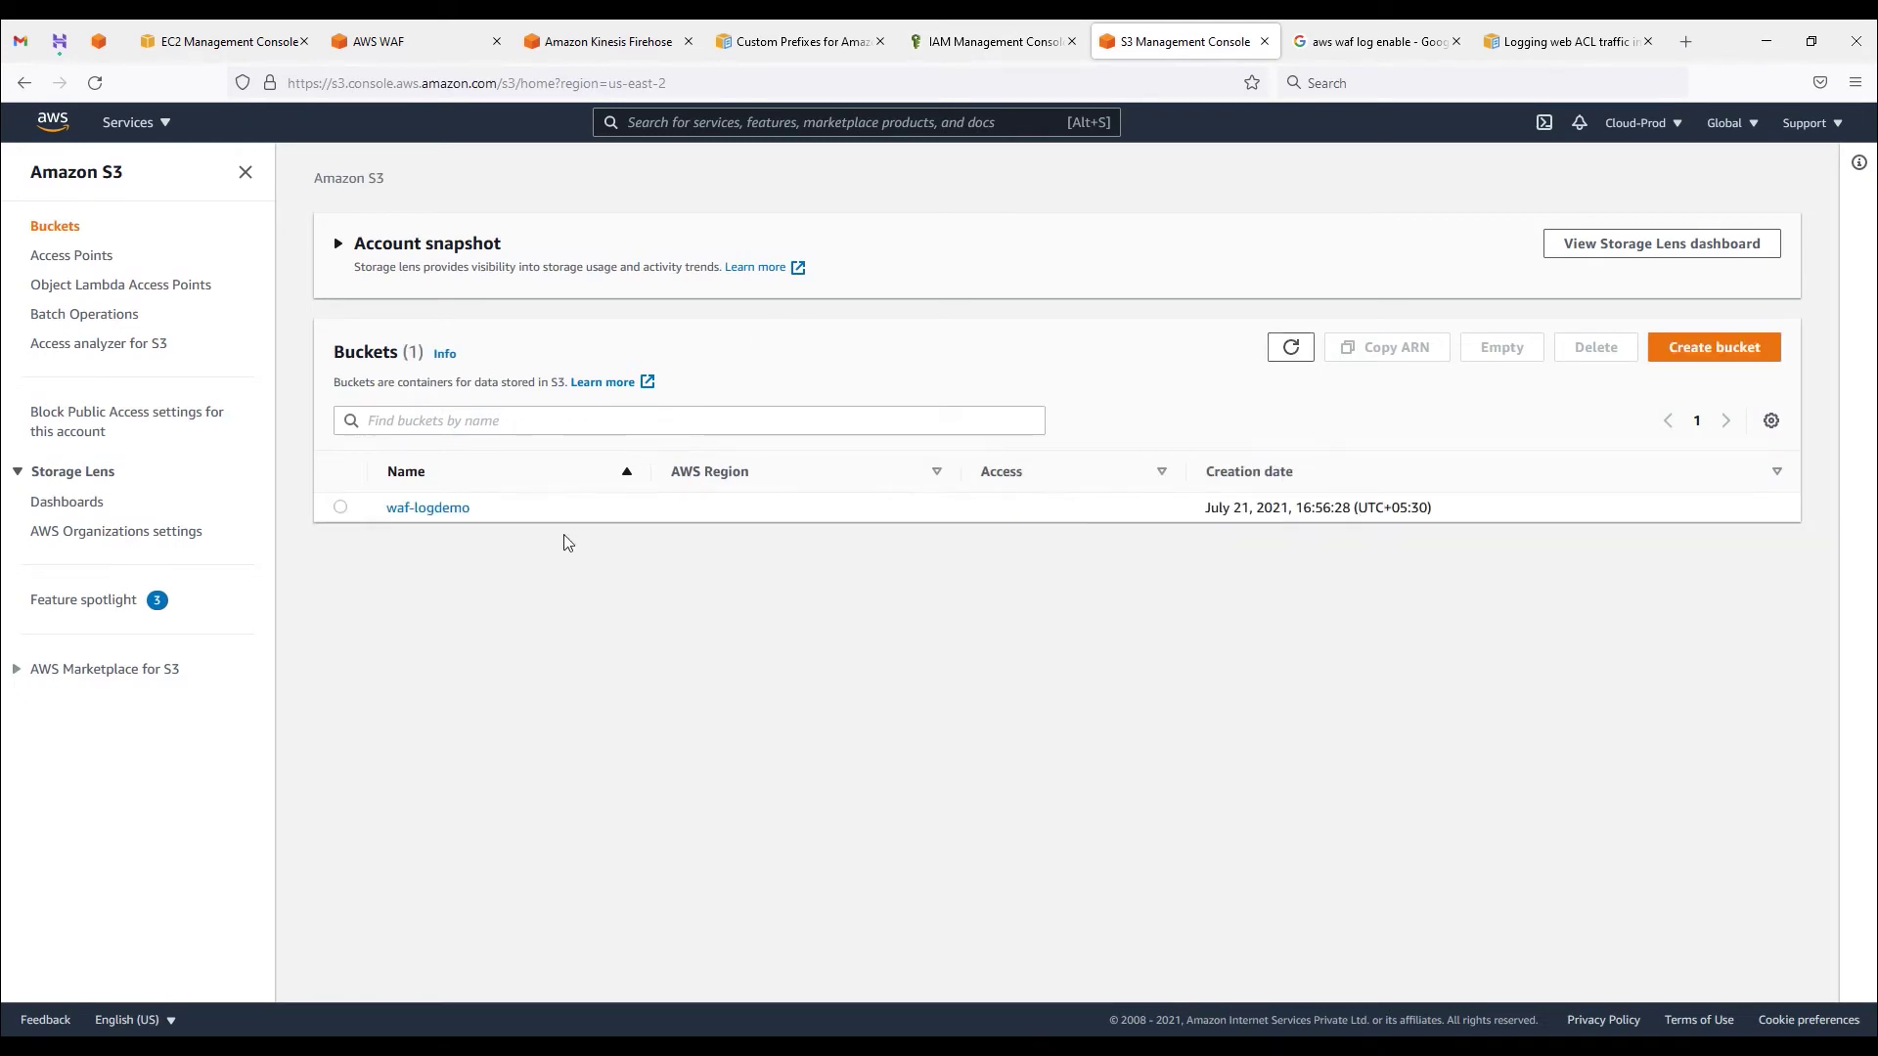
click(428, 508)
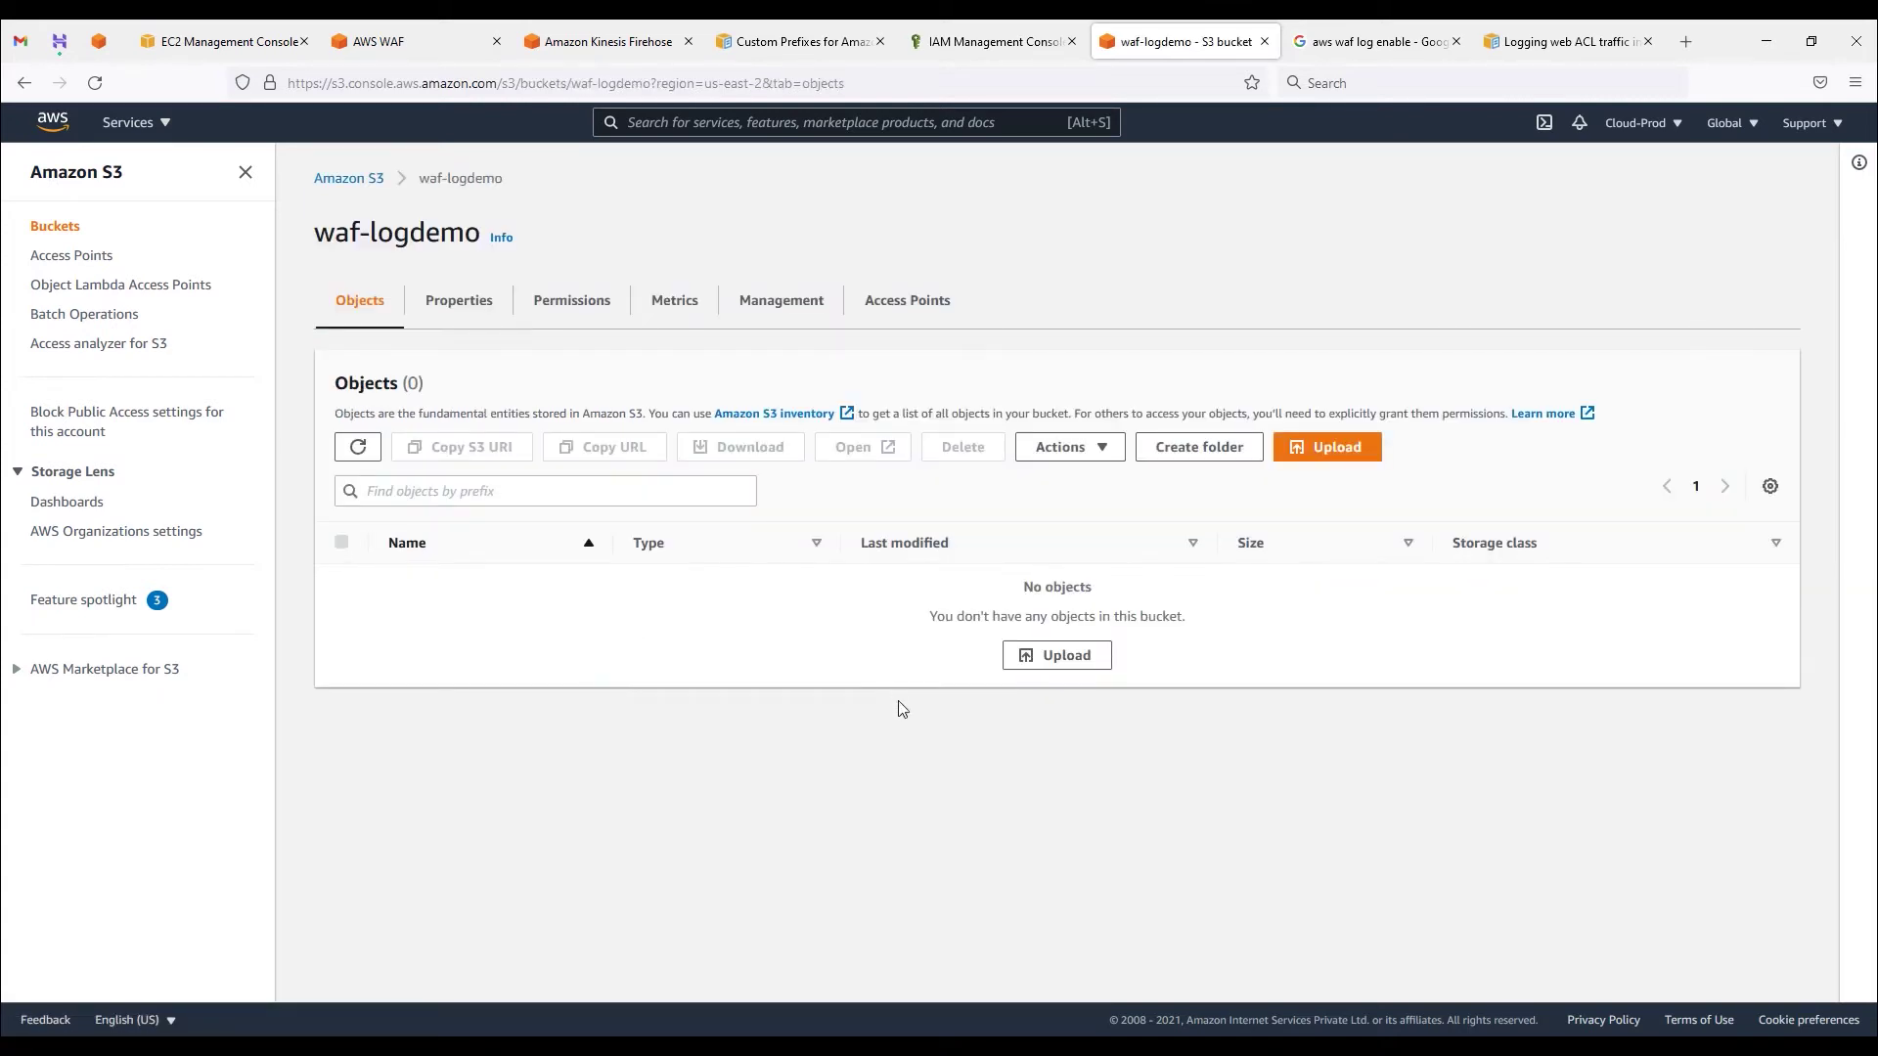
click(579, 315)
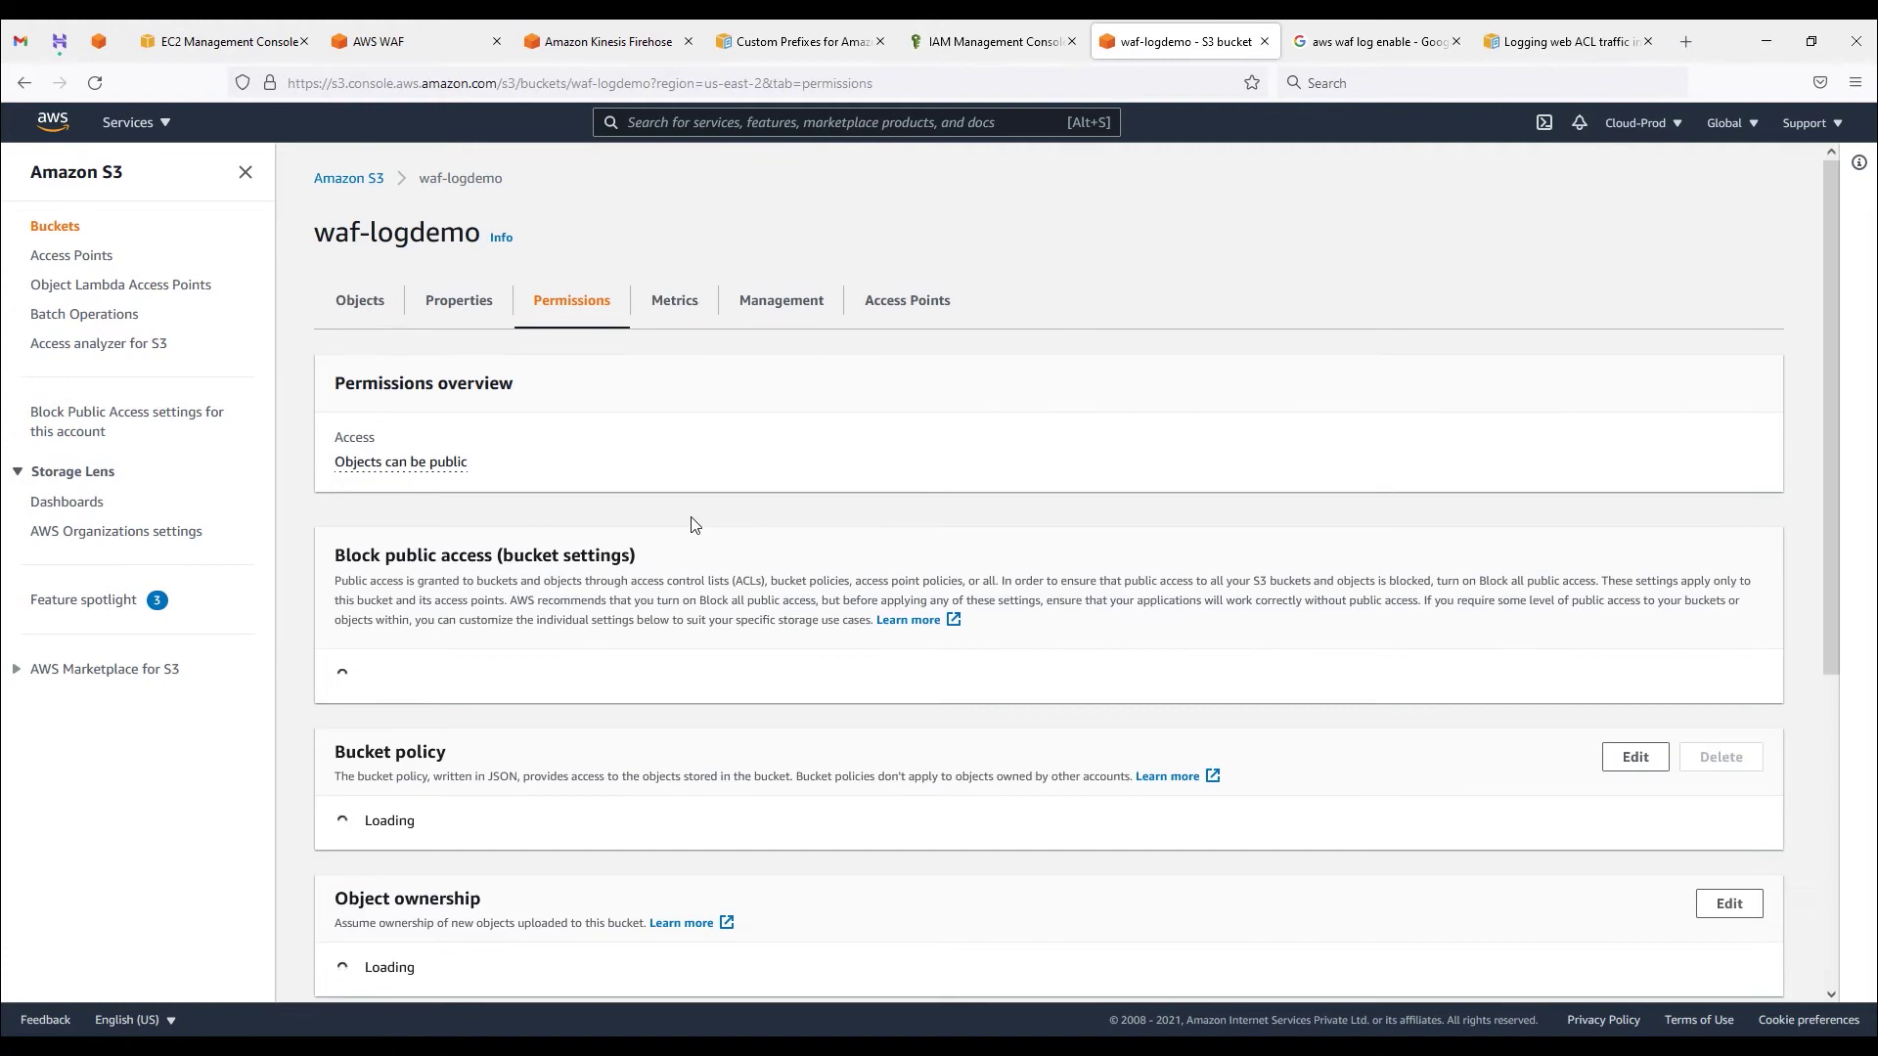
scroll(533, 785, down, 3)
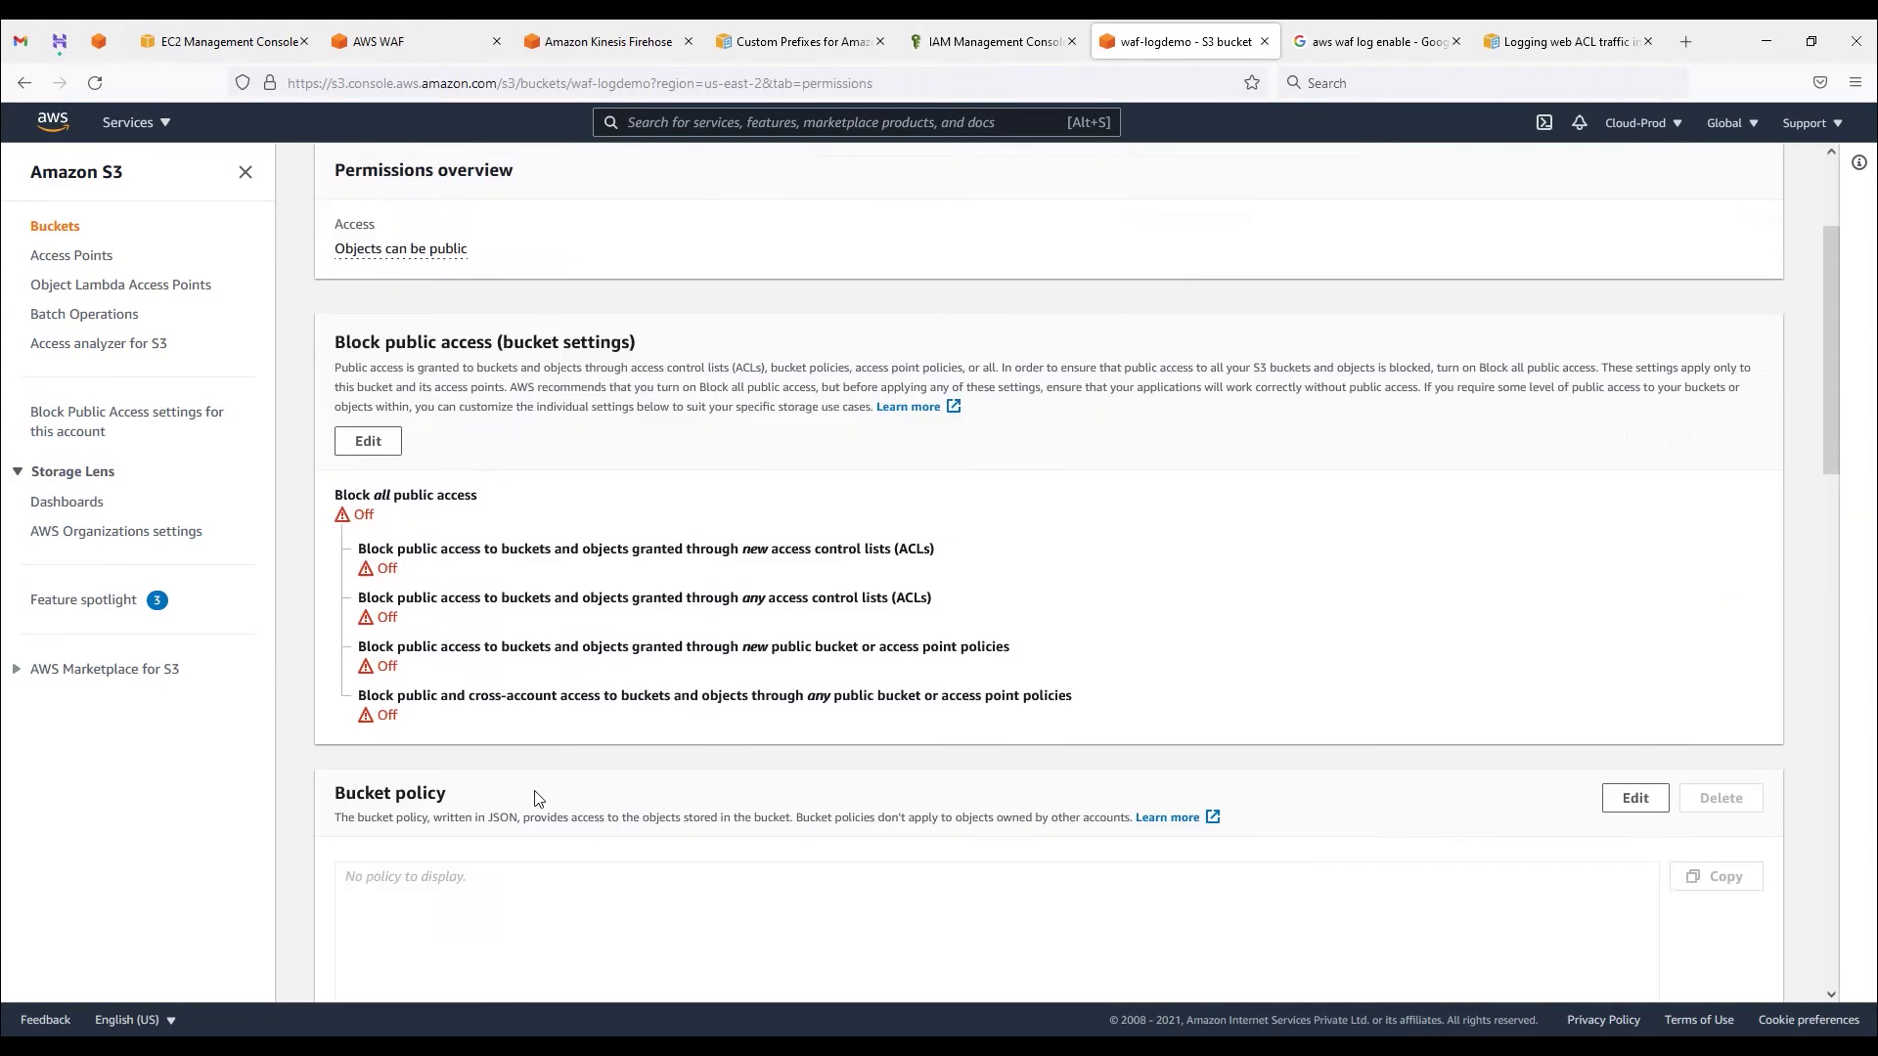
scroll(536, 797, up, 3)
click(370, 305)
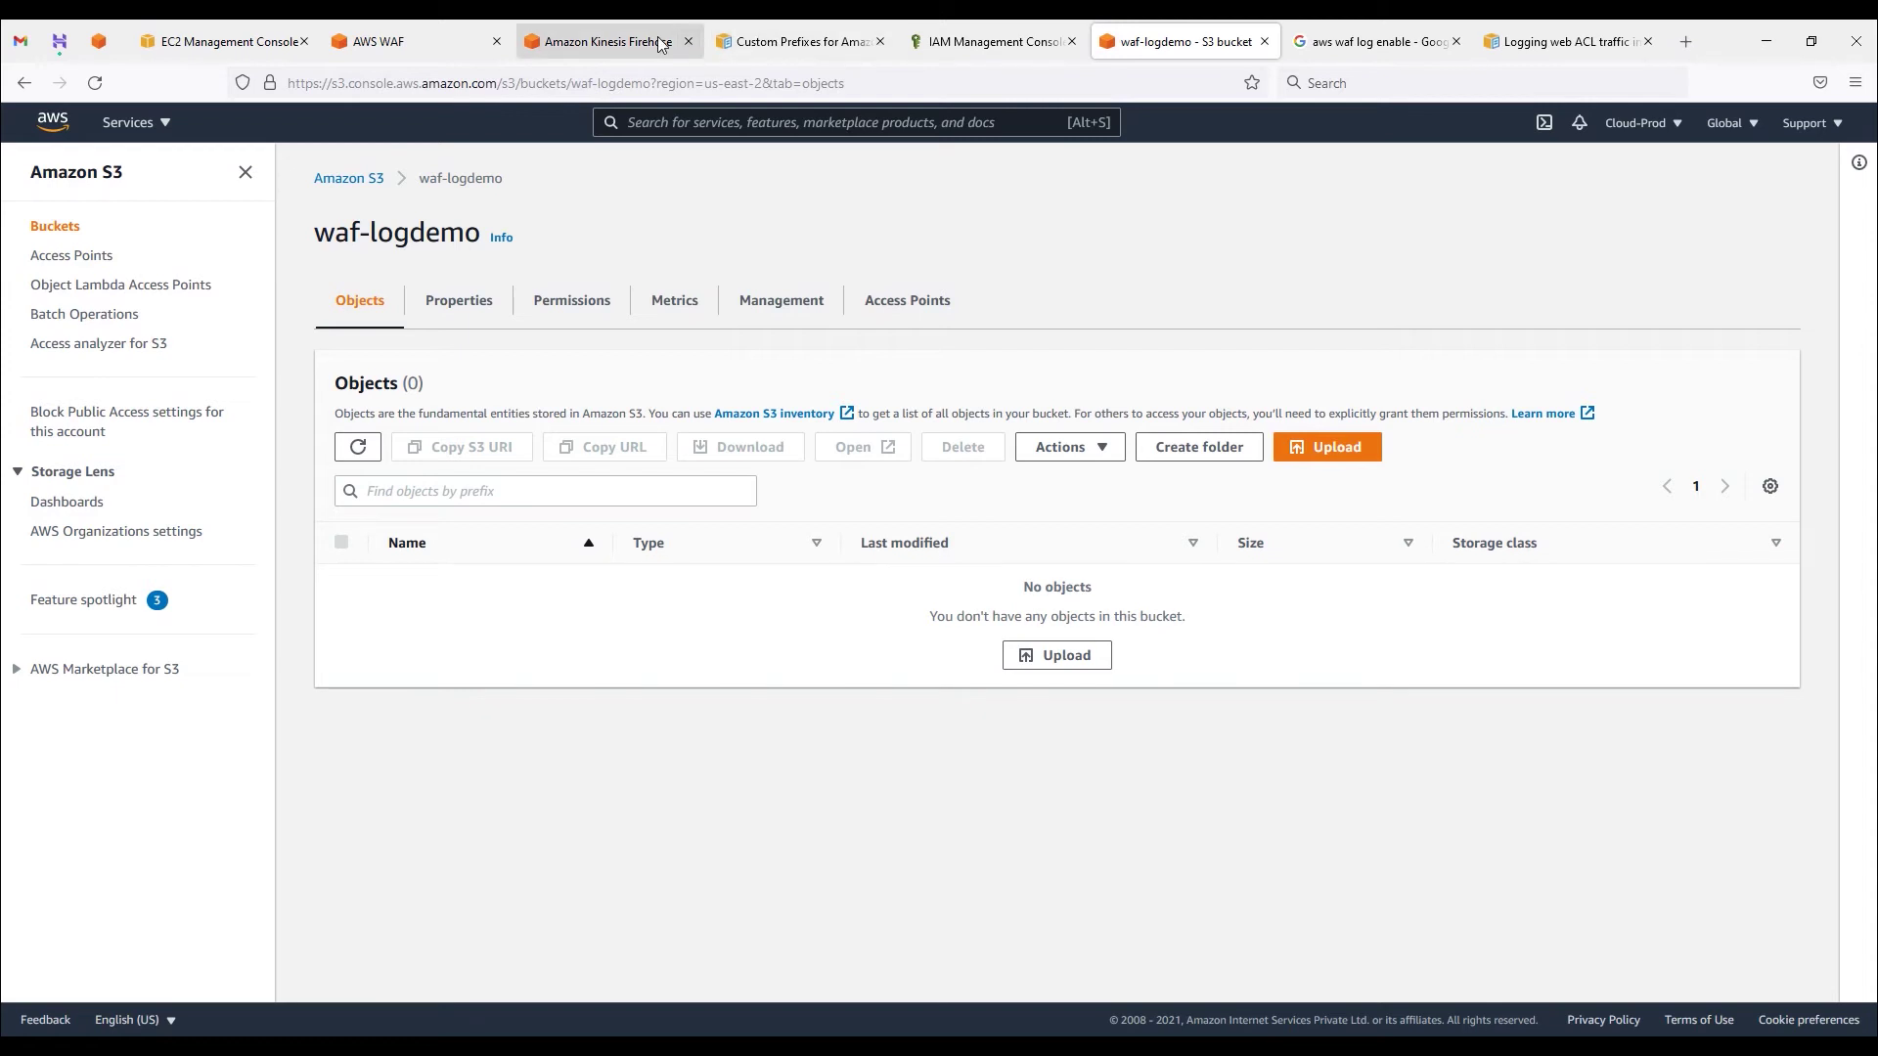
Step: Return to the demowaf web ACL's logging and metrics settings in AWS WAF and start enabling logging
click(376, 41)
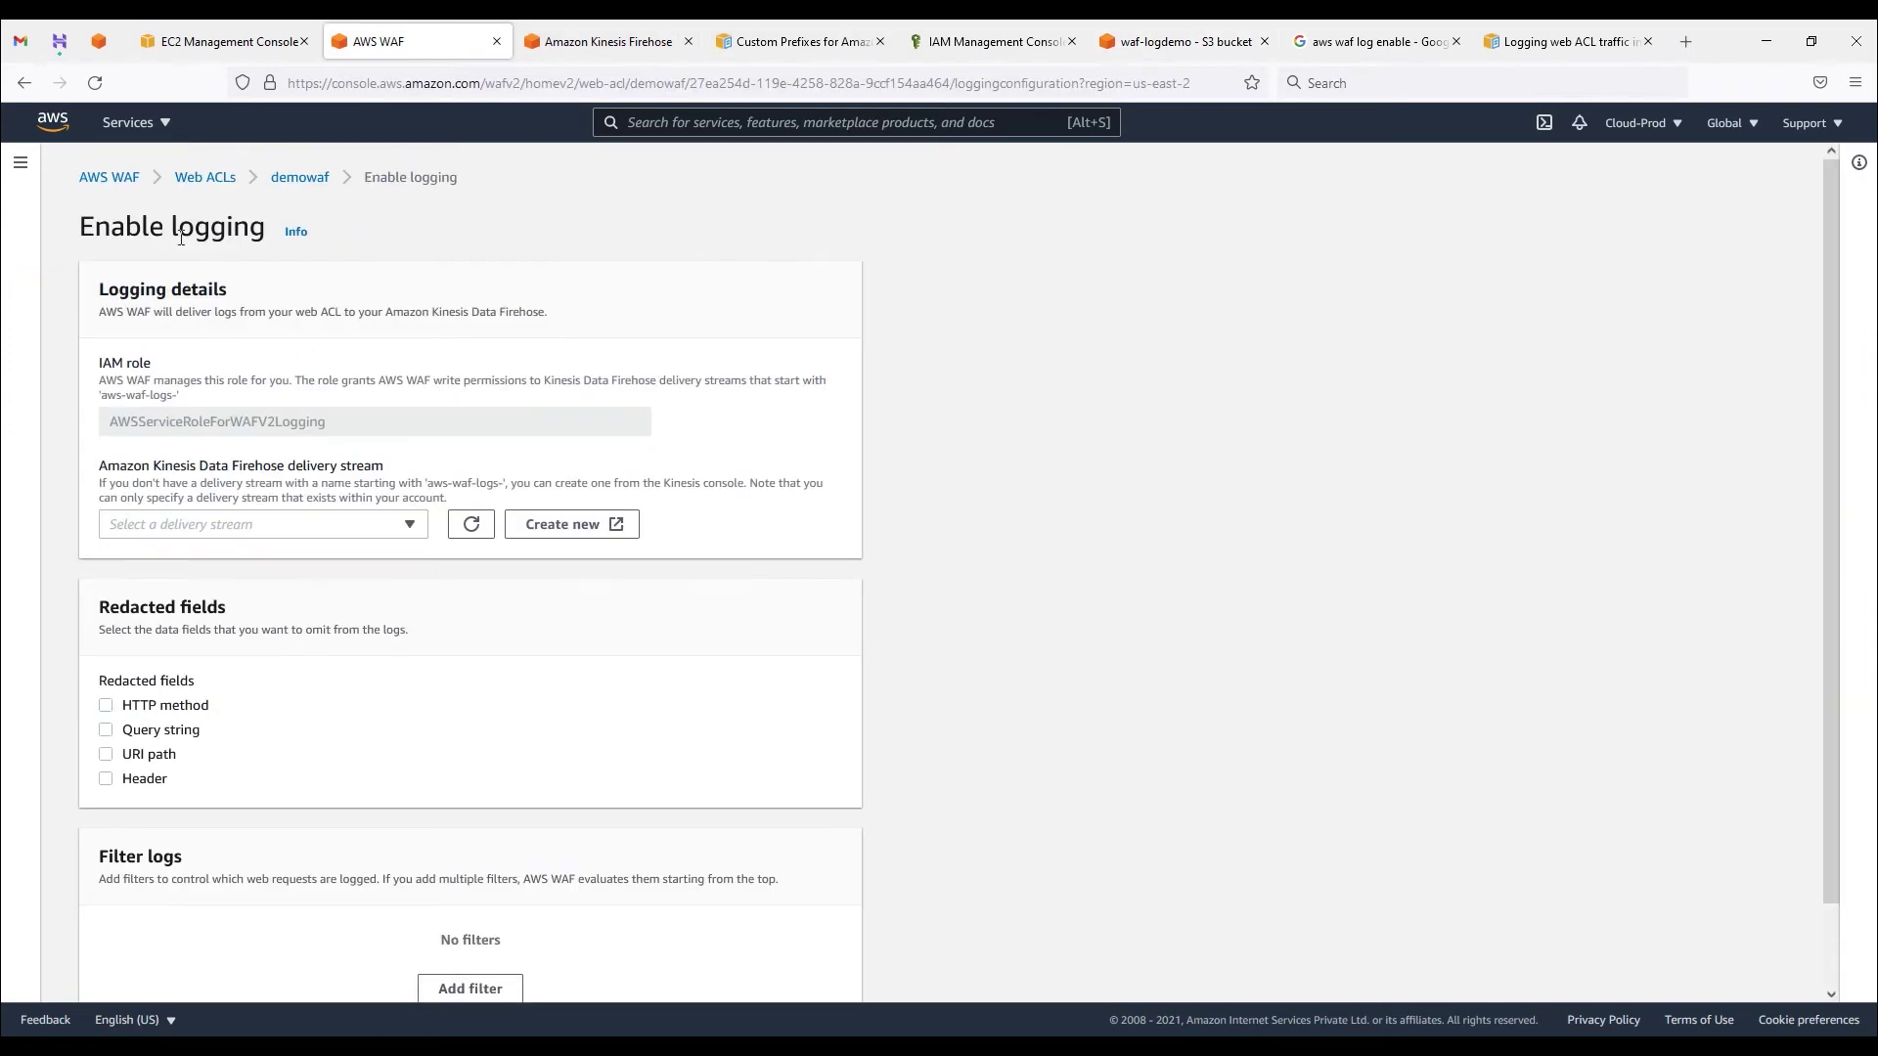
drag(462, 178, 410, 177)
click(296, 178)
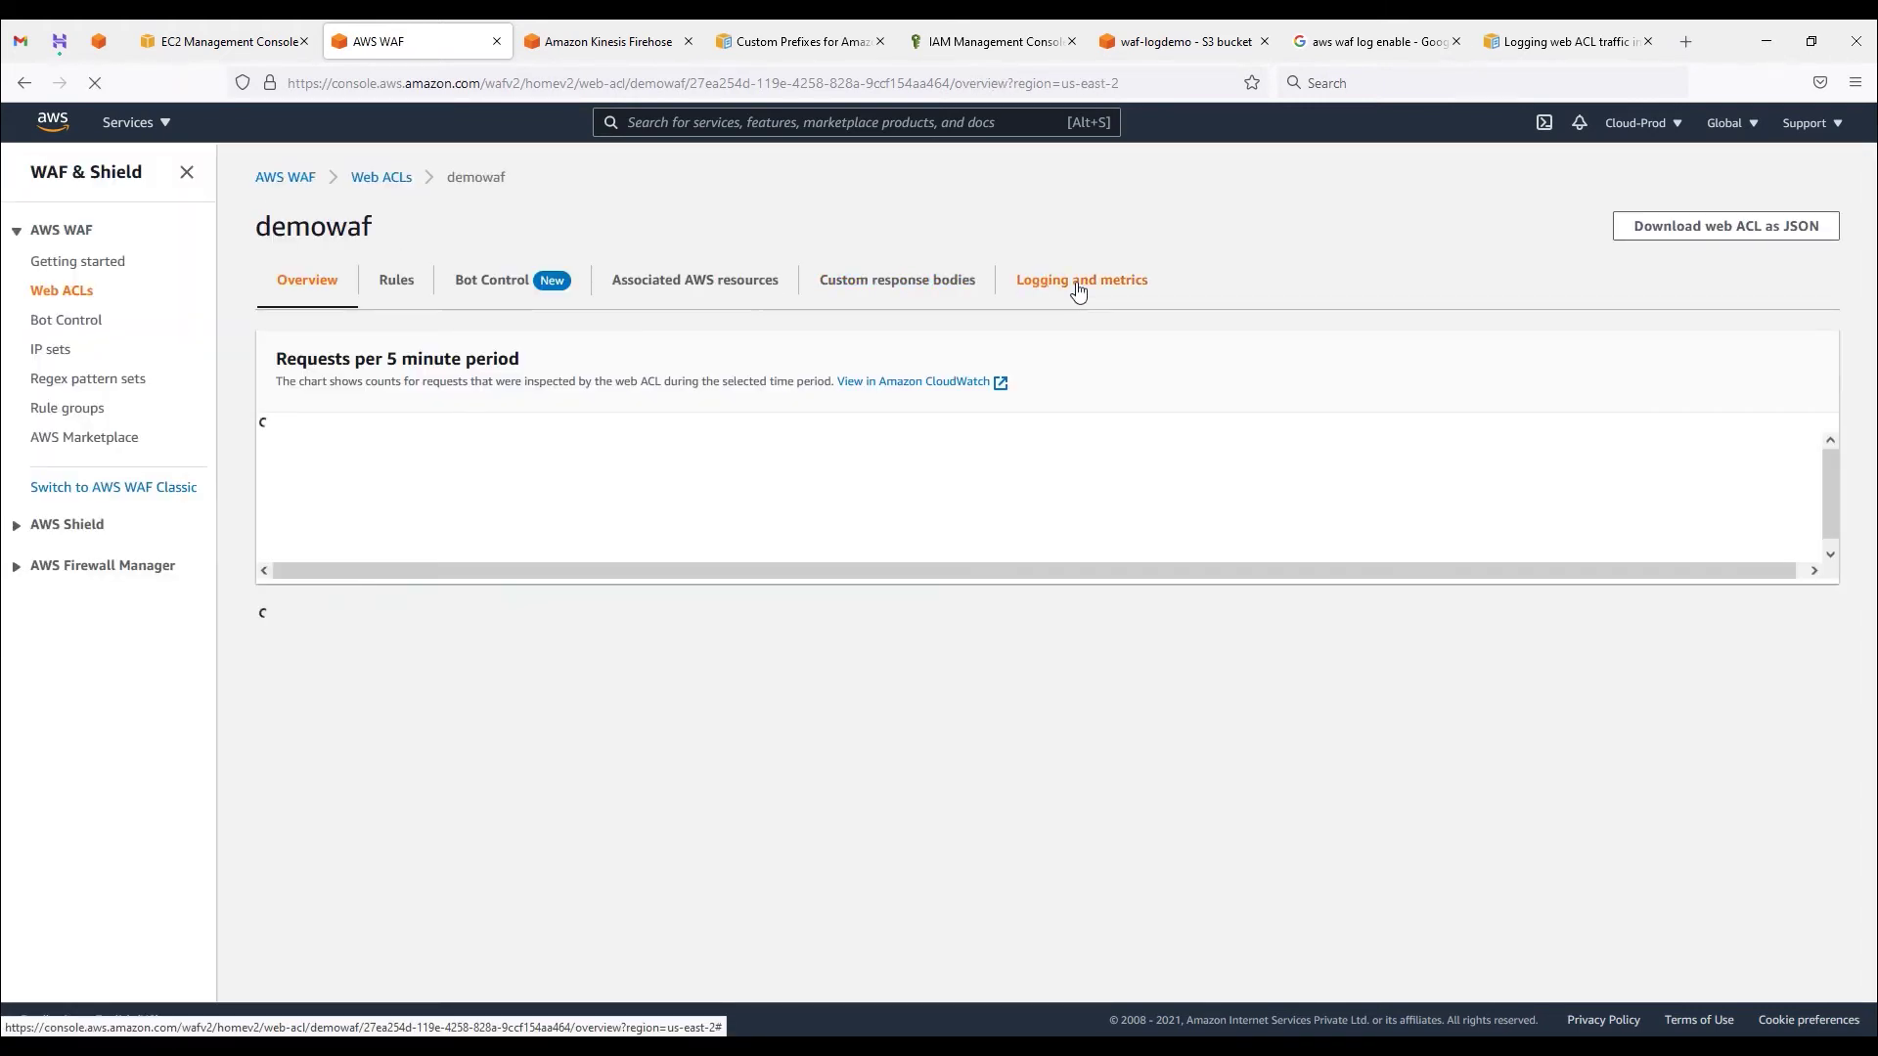
click(1077, 290)
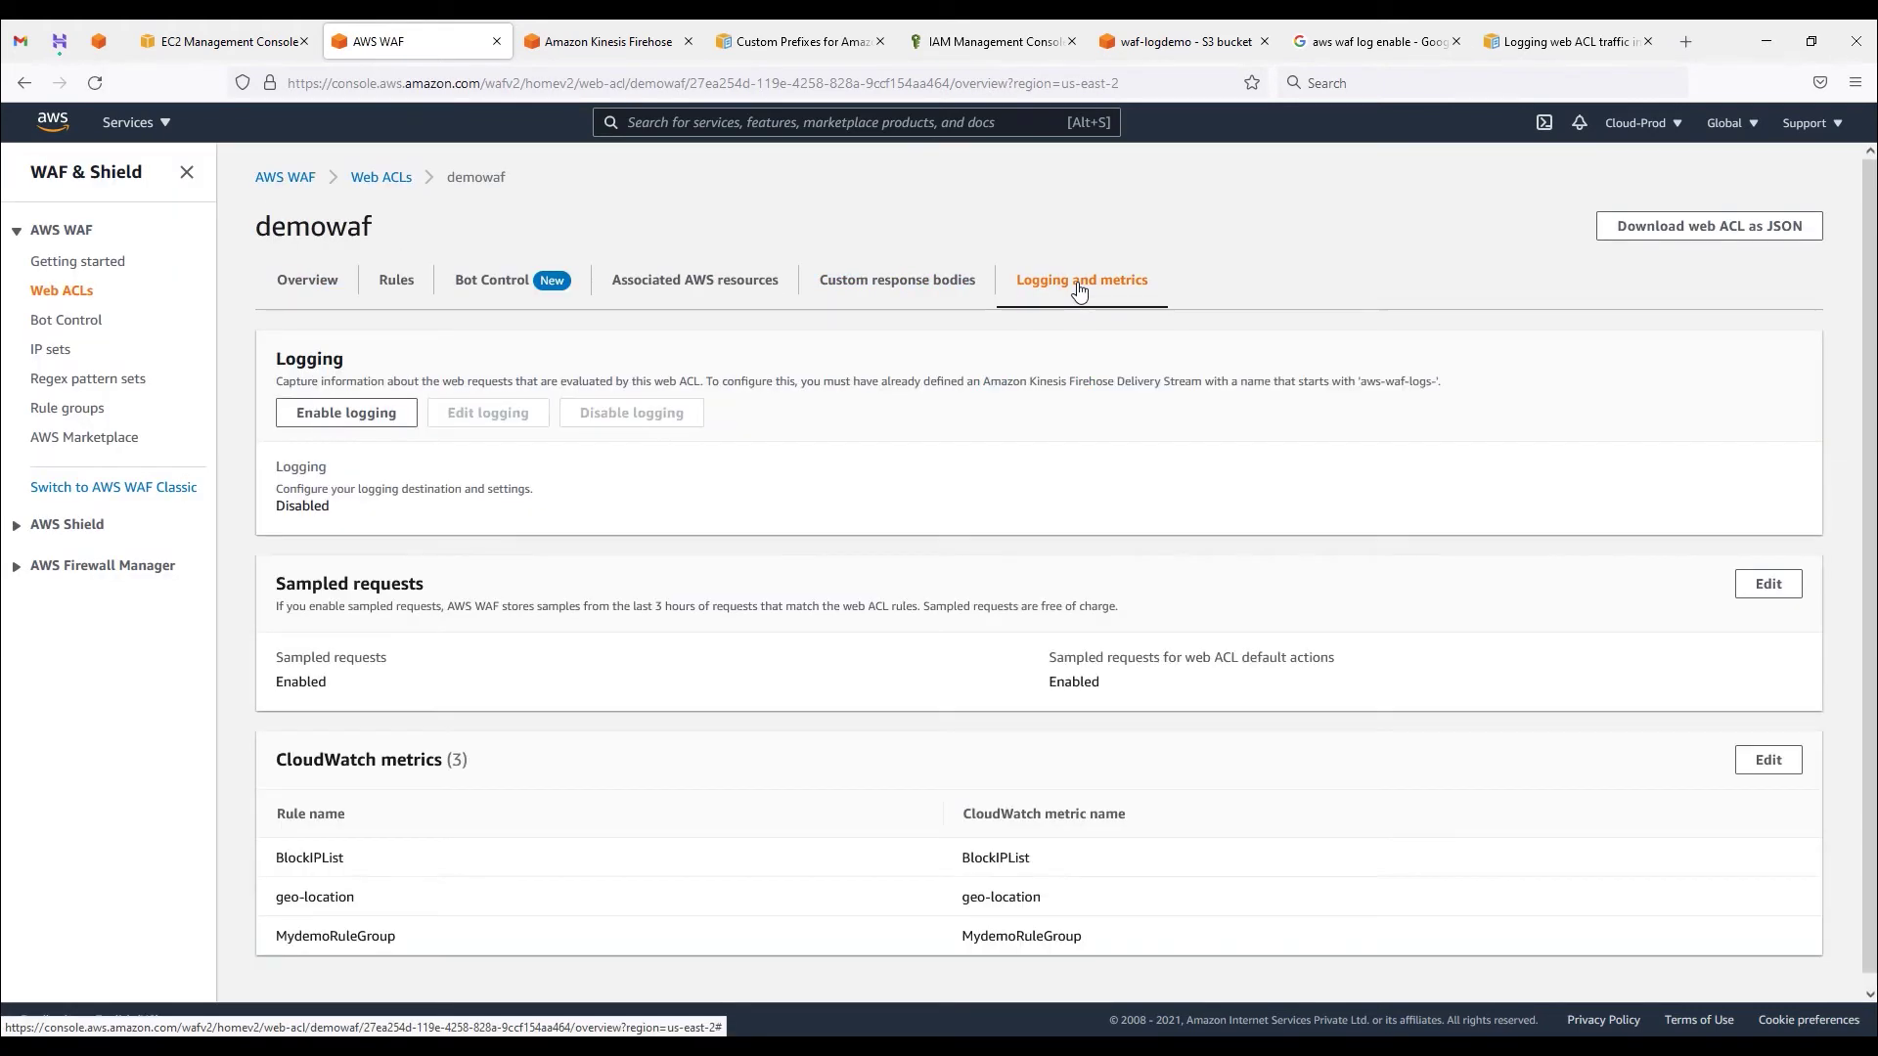
click(344, 415)
Step: Choose aws-waf-logs-demowaf as the Amazon Kinesis Data Firehose delivery stream for the web ACL's logs
click(412, 527)
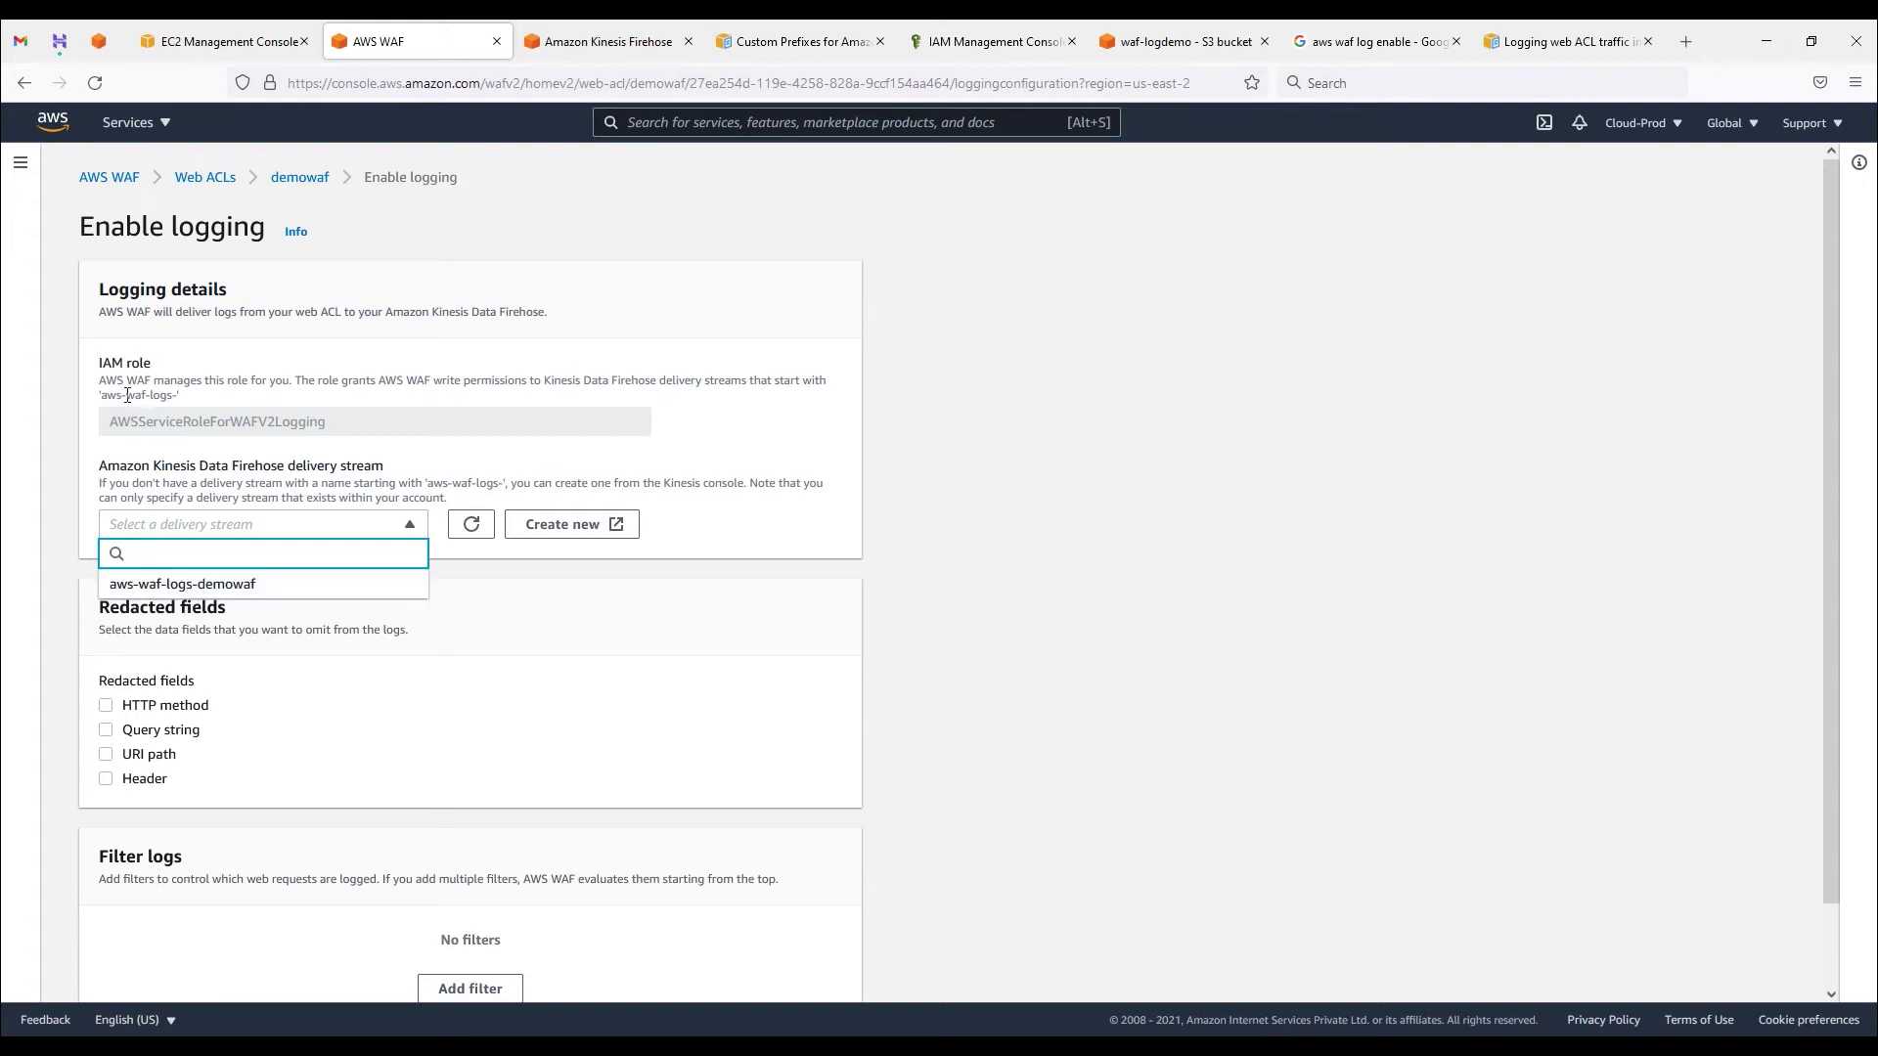
click(147, 404)
click(409, 524)
click(213, 587)
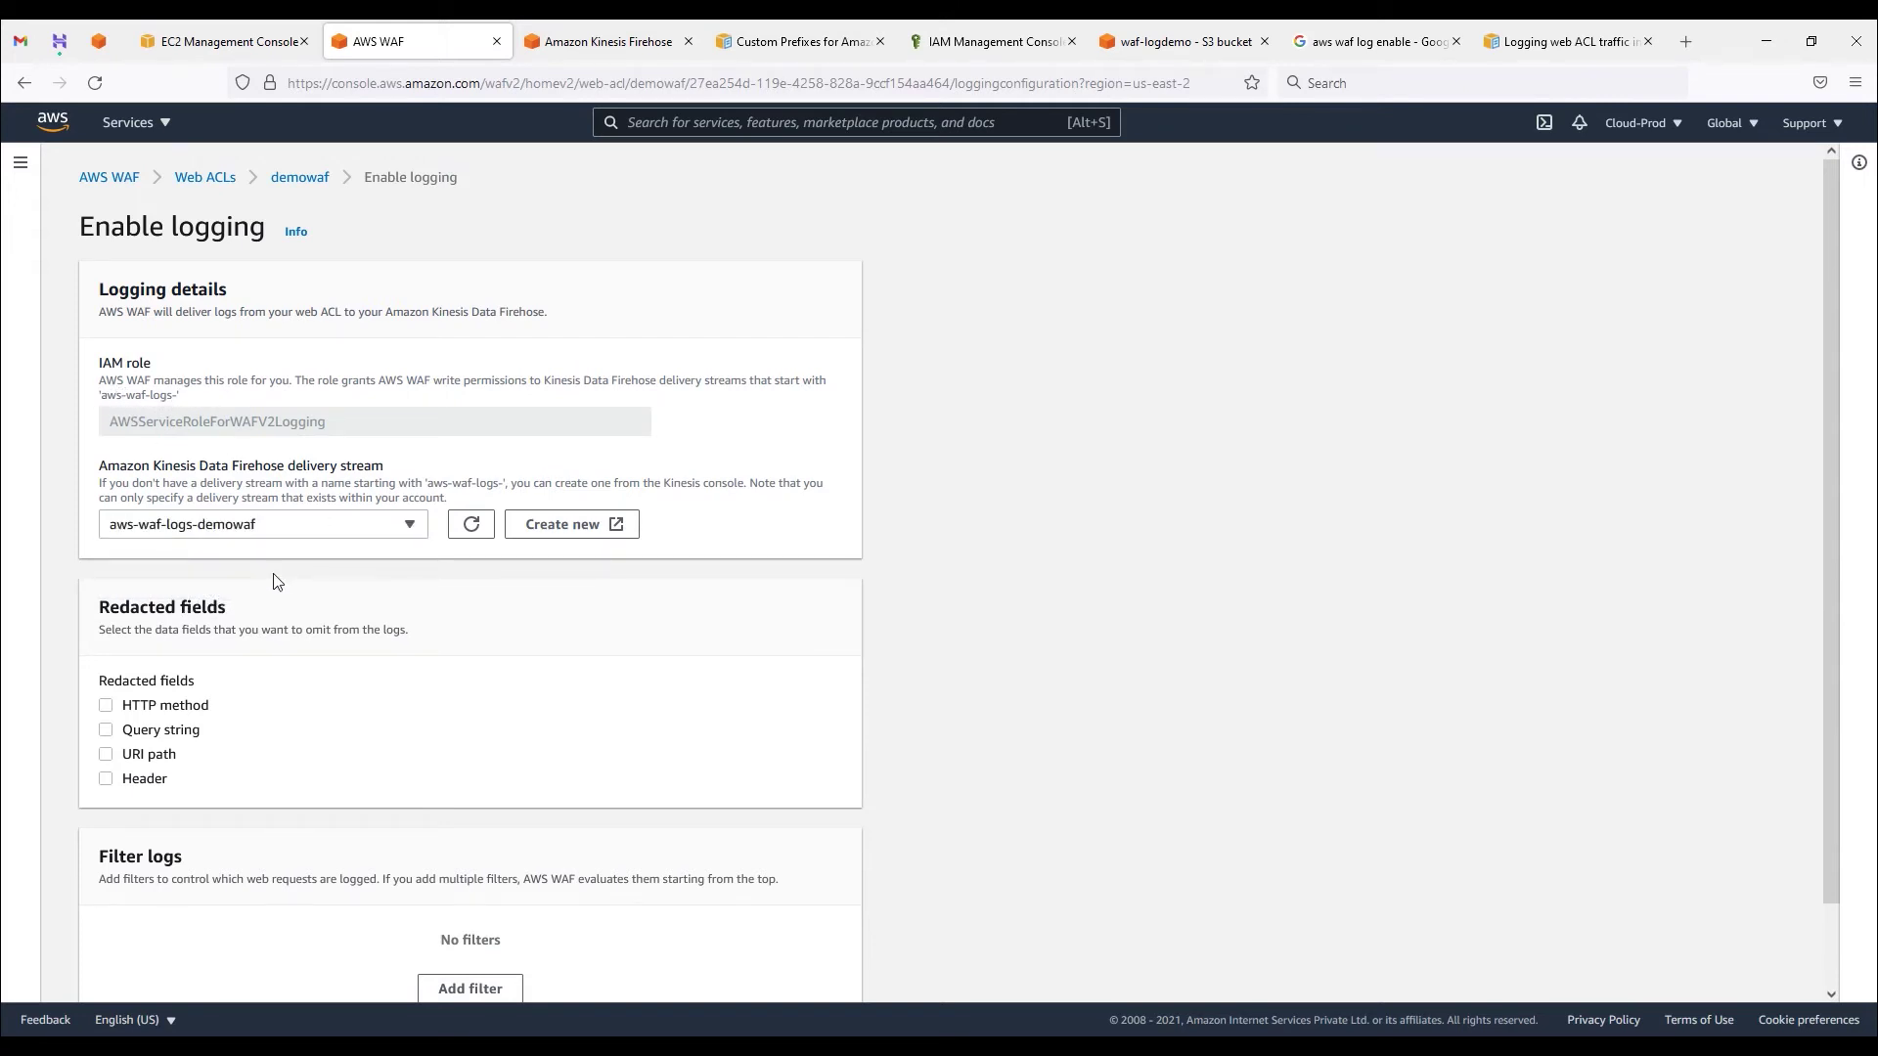
Step: Try the Header and URI path options under the redacted fields and clear both selections
scroll(214, 671, down, 2)
drag(109, 516, 226, 522)
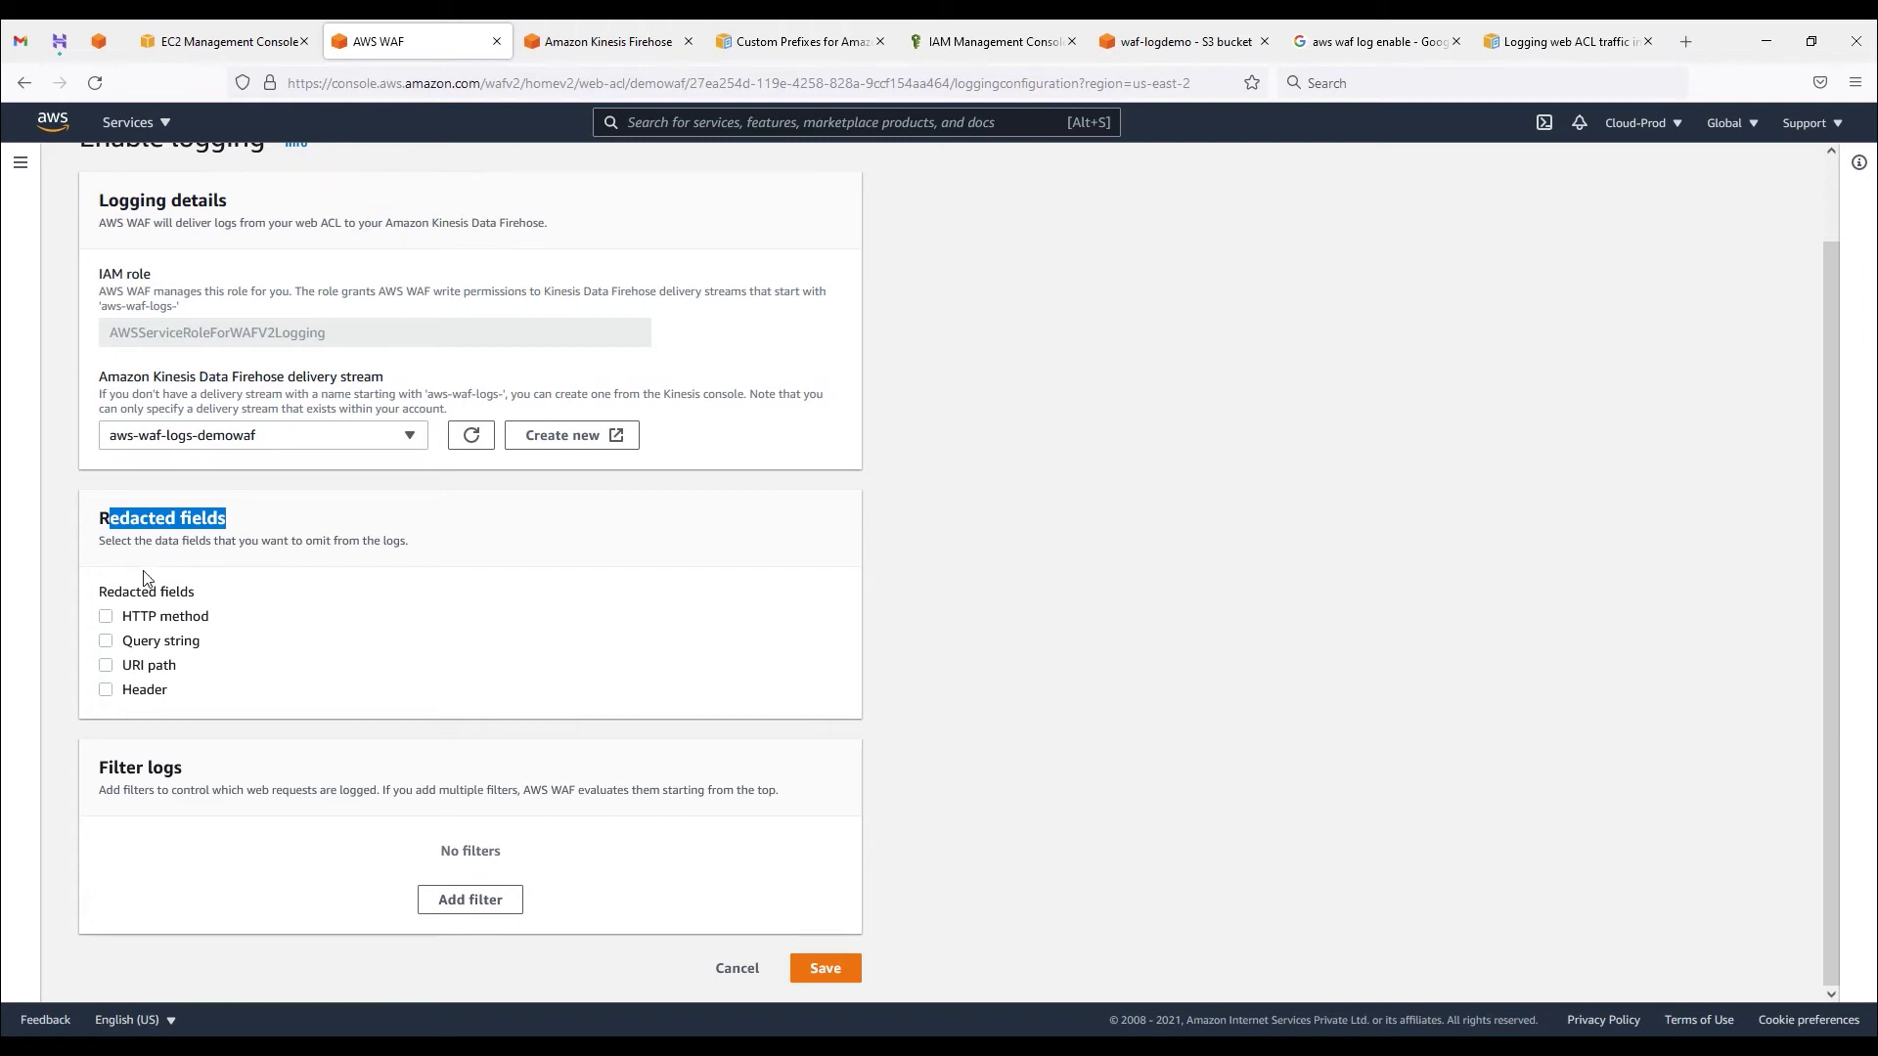
click(106, 690)
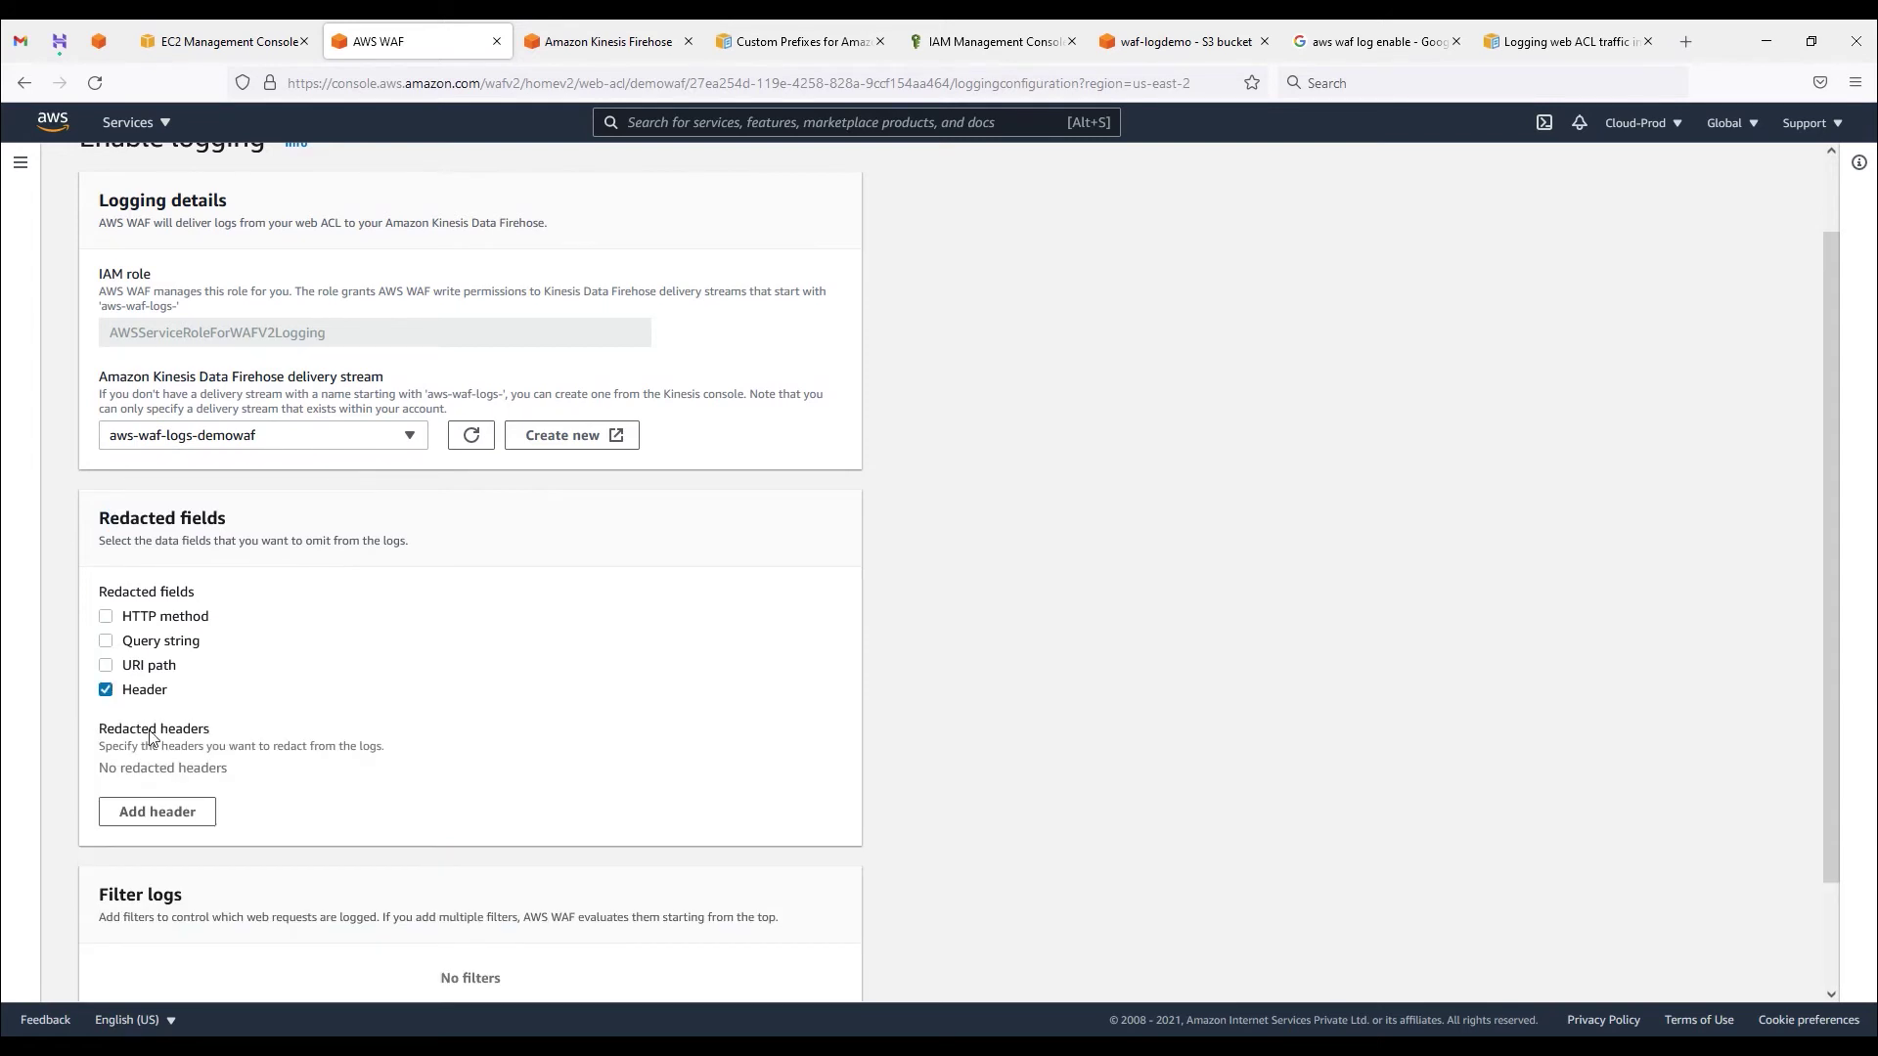
click(108, 691)
click(106, 667)
click(106, 666)
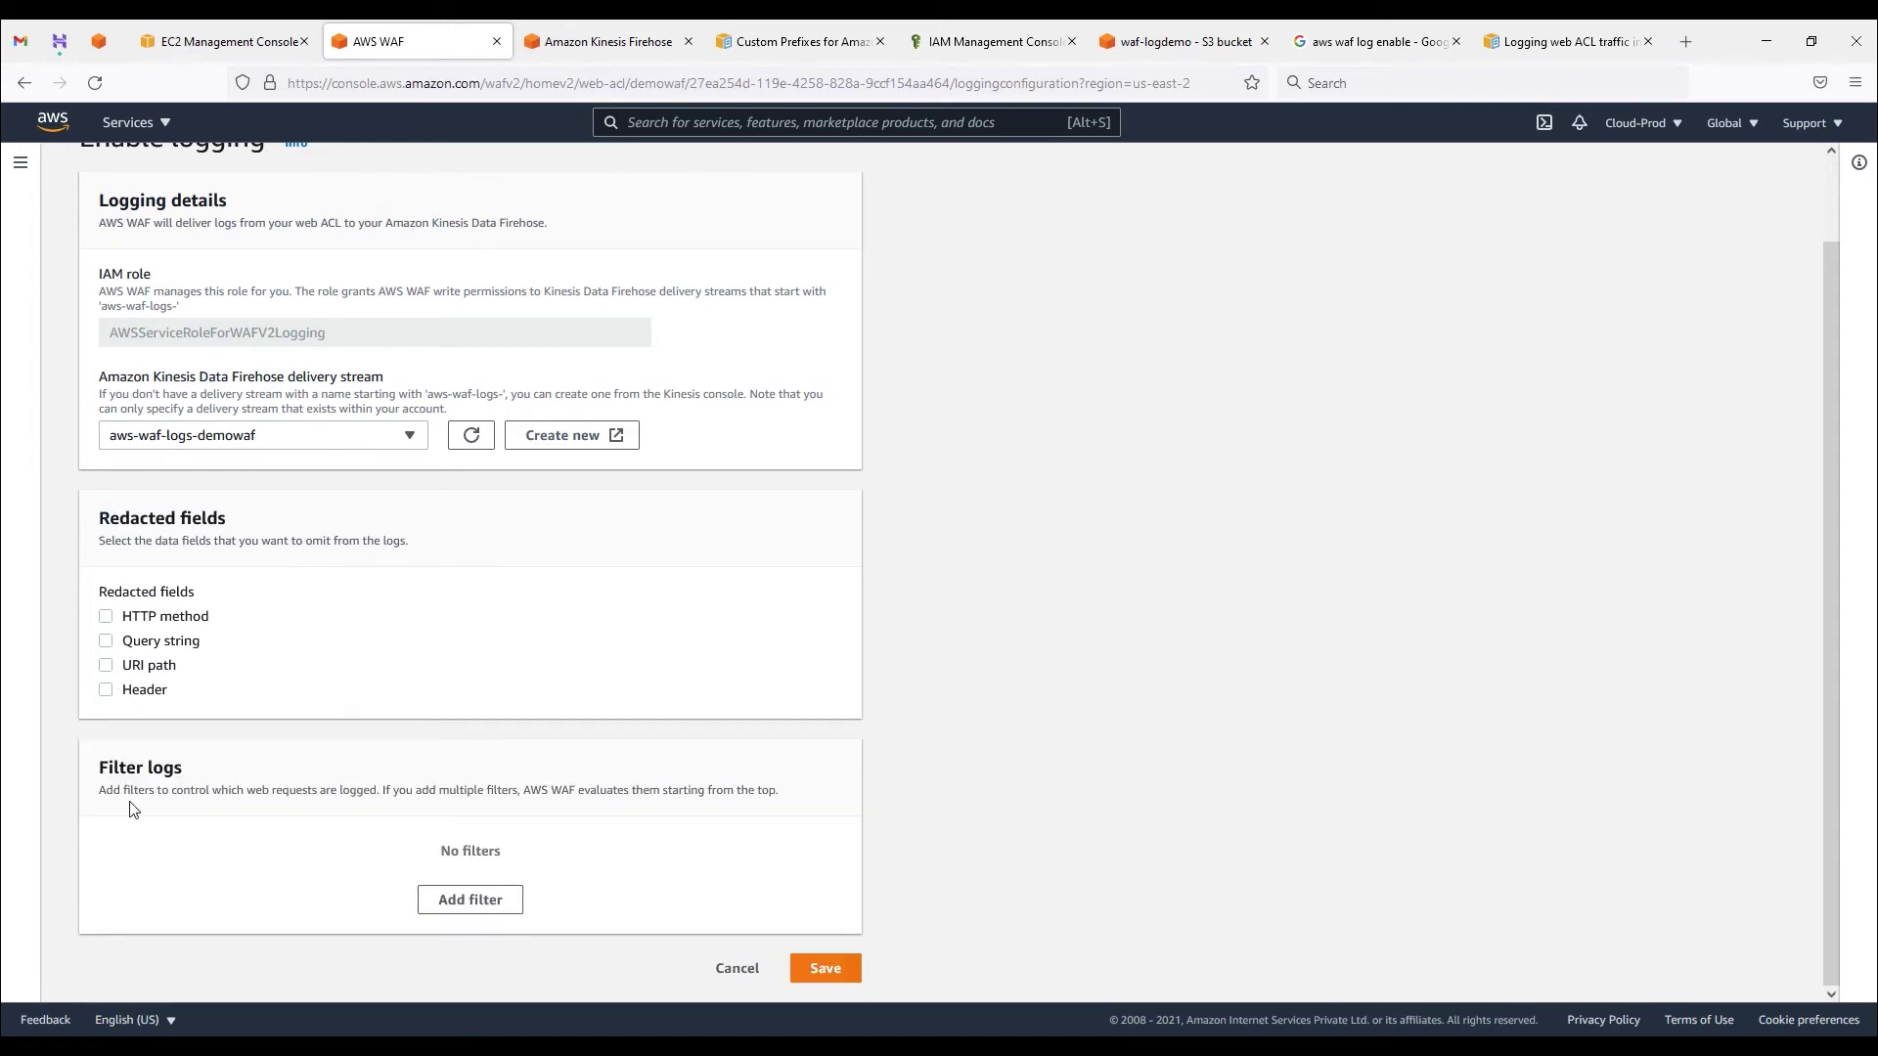
Step: Add a log filter to examine its requirement, condition and behavior options, and remove the filter
drag(90, 769, 273, 776)
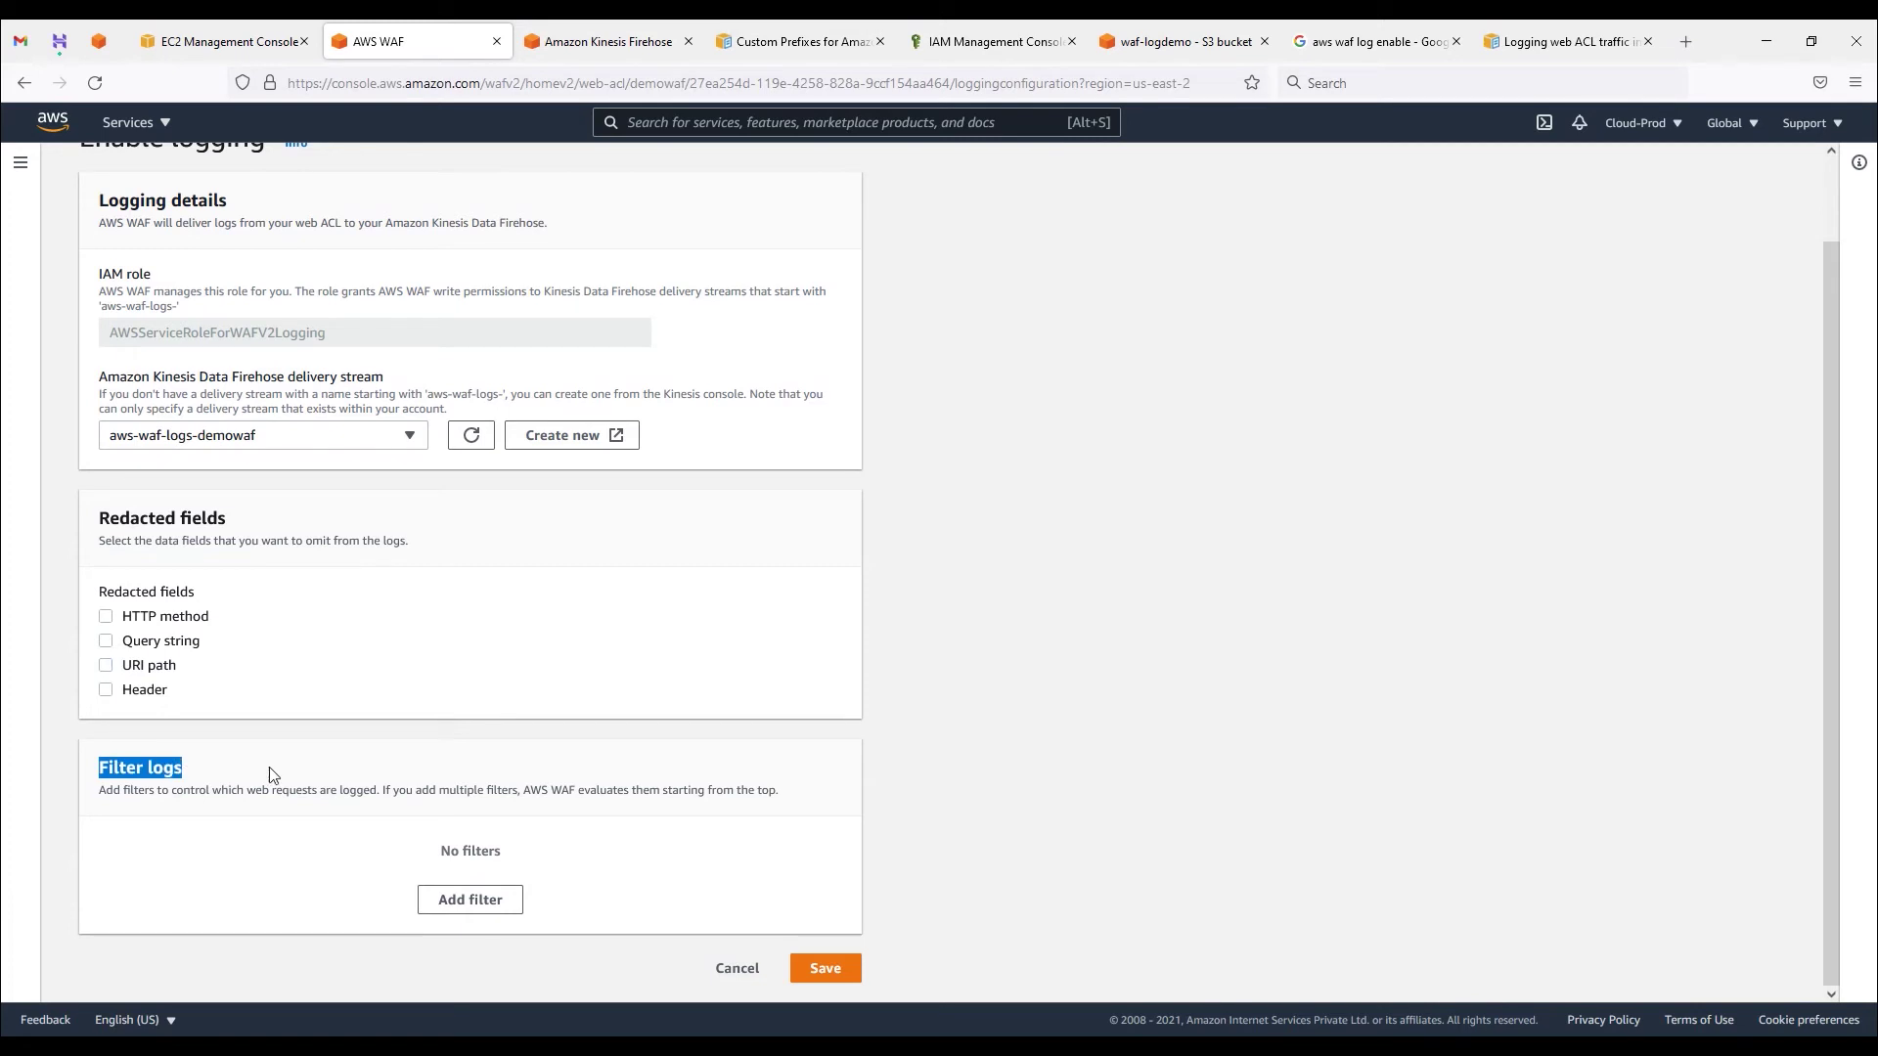
click(490, 900)
scroll(411, 704, down, 3)
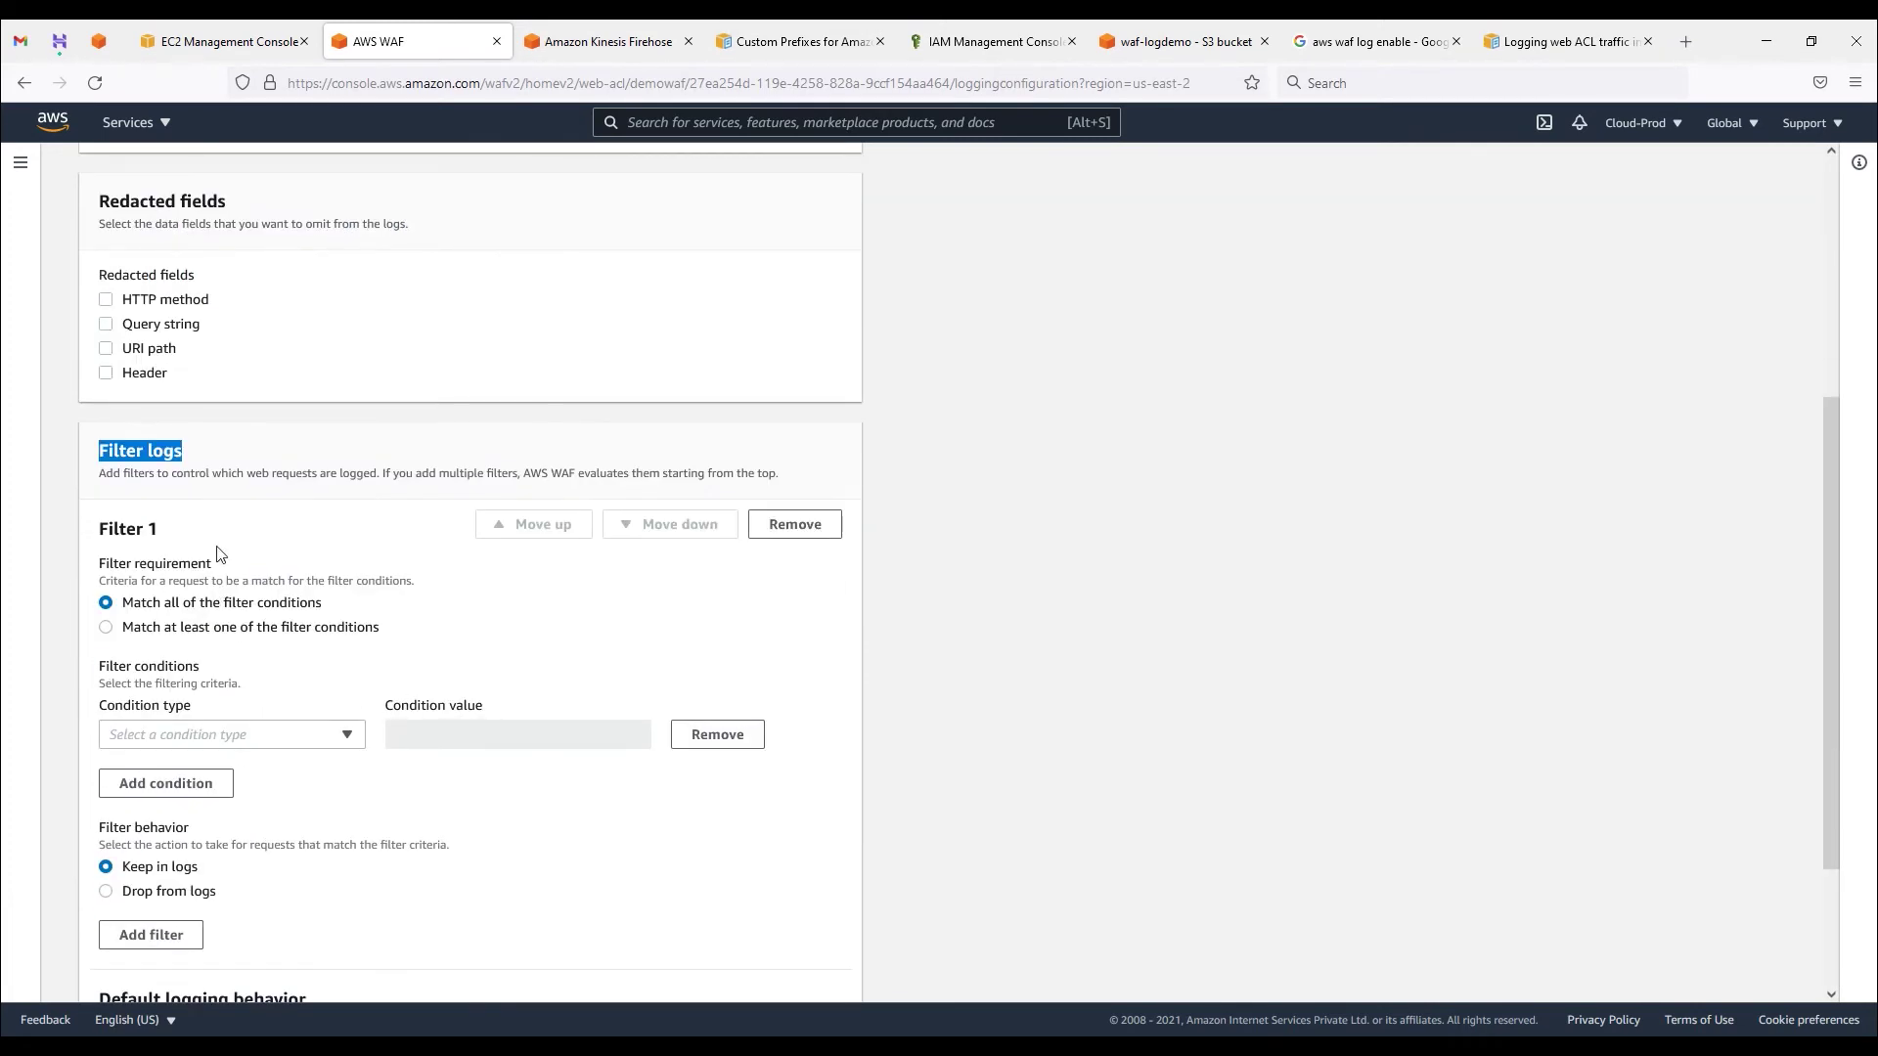
scroll(518, 585, up, 3)
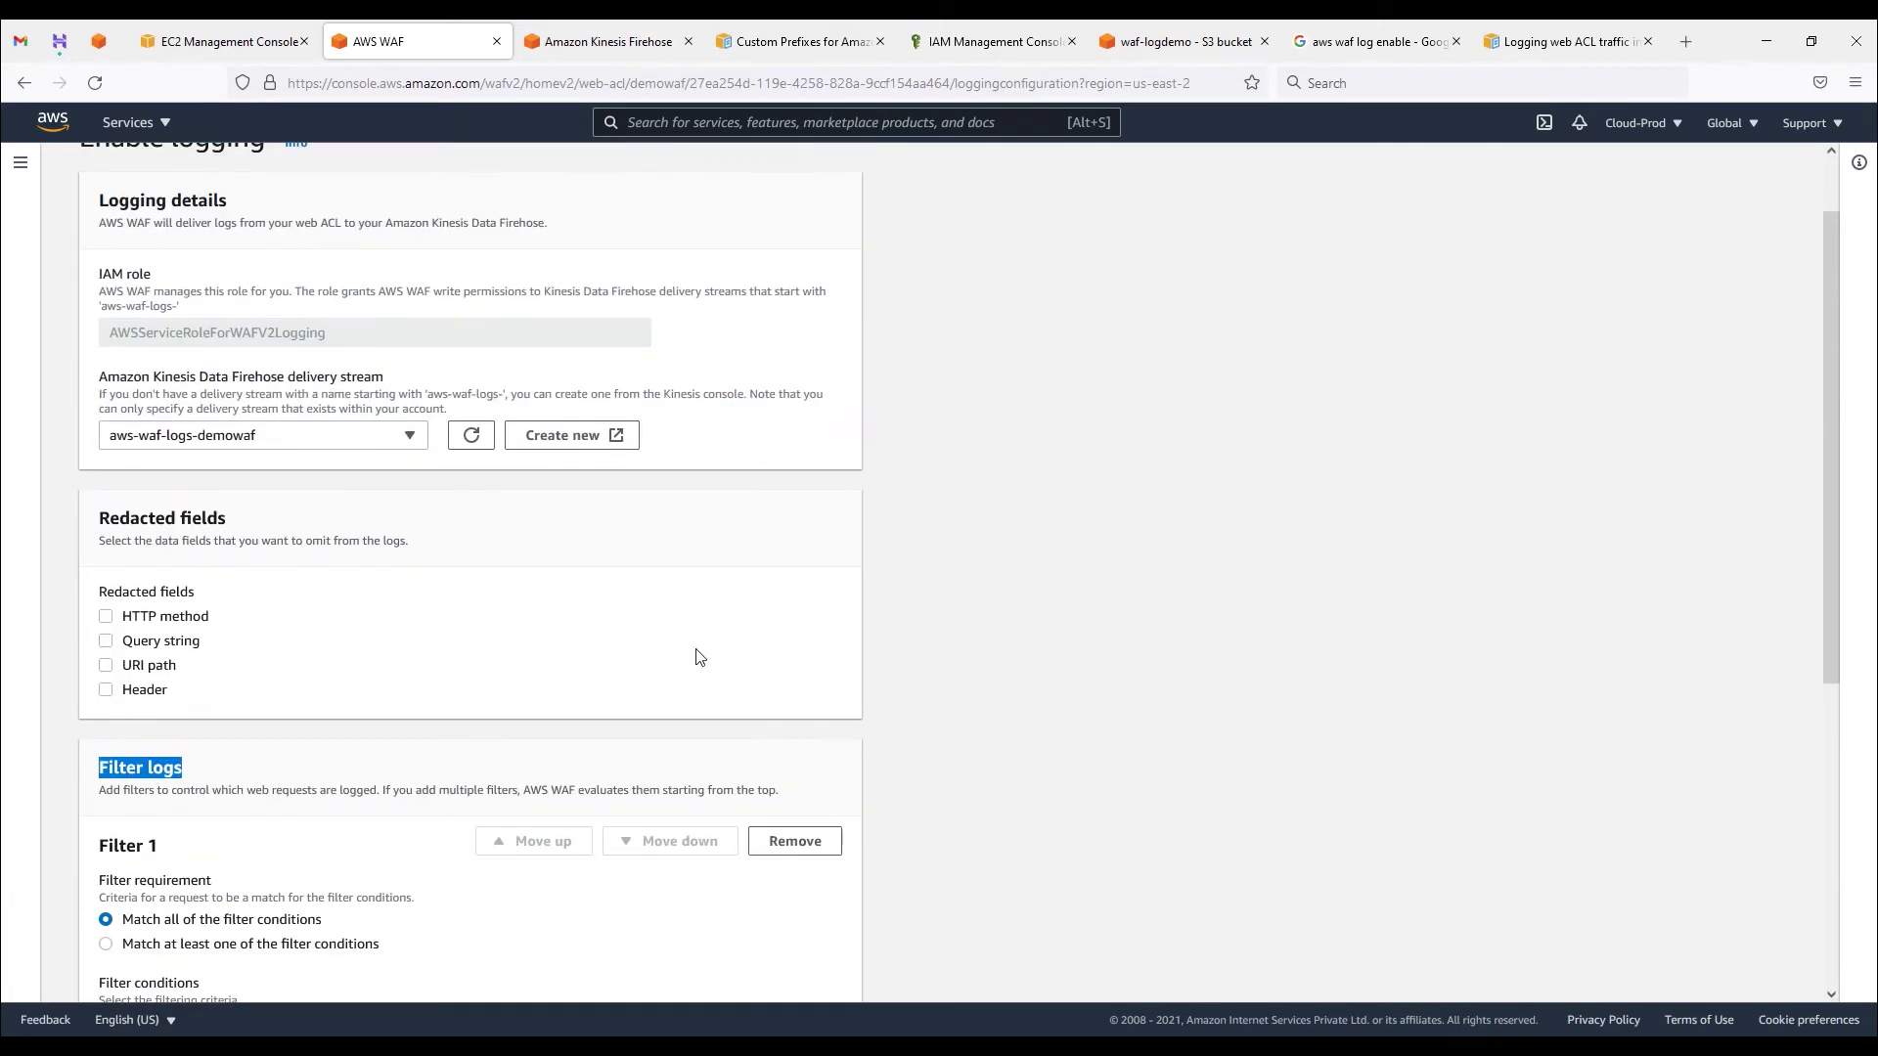
click(793, 841)
Step: Save the demowaf logging configuration and check which delivery stream receives its logs
click(830, 966)
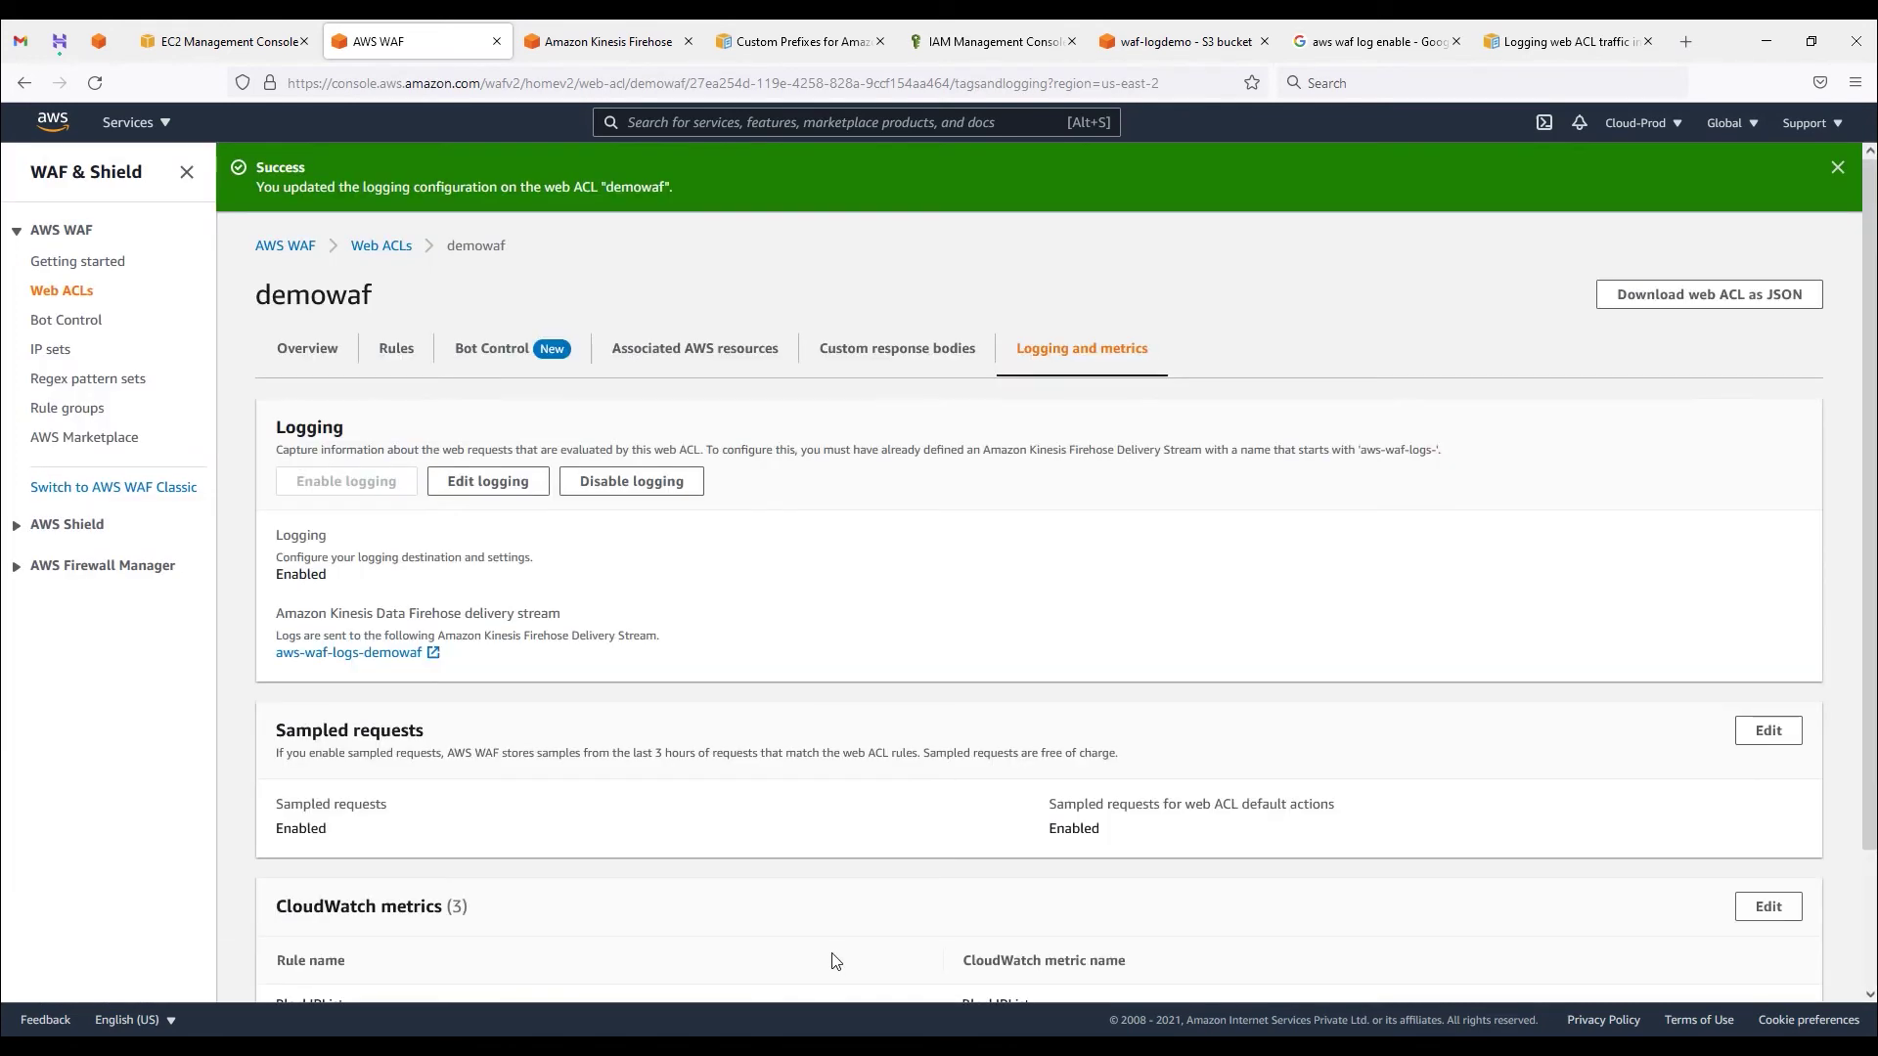
drag(276, 656, 423, 655)
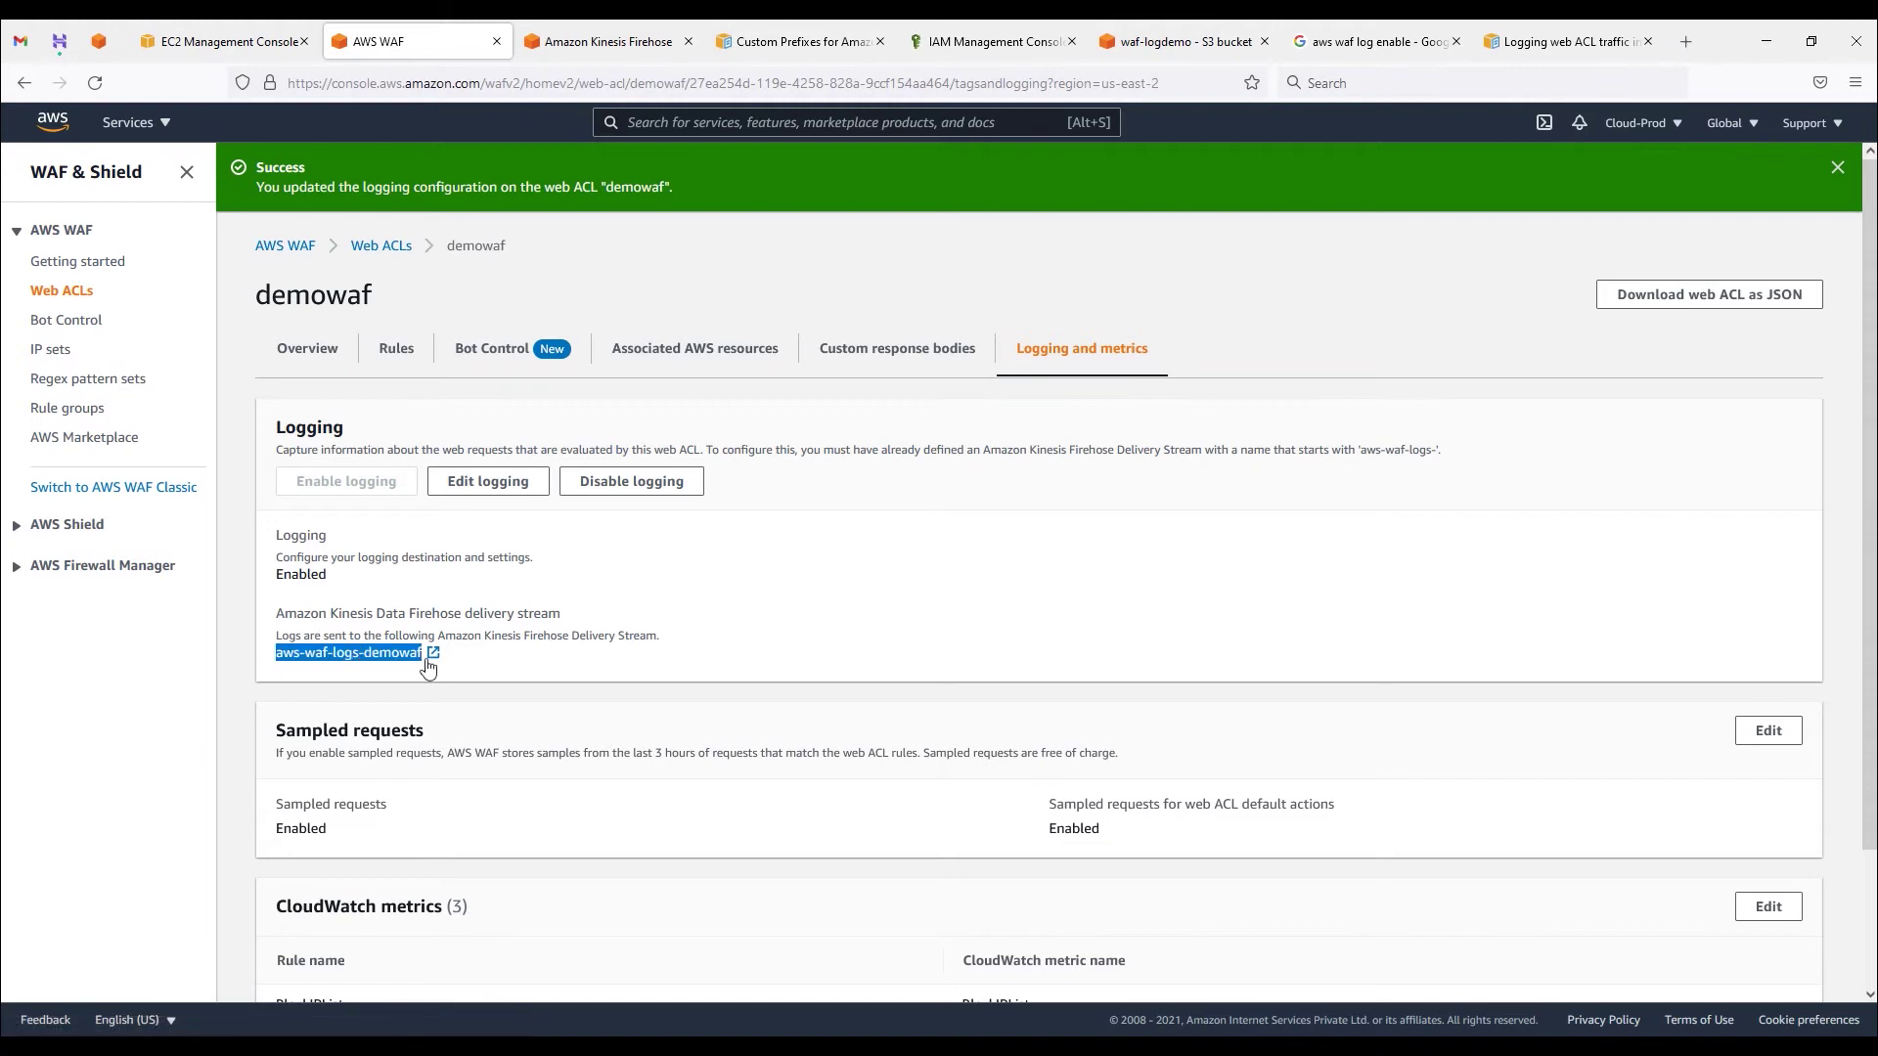
Step: Edit the demowaf logging configuration and add a log filter that must match all of the filter conditions
click(488, 483)
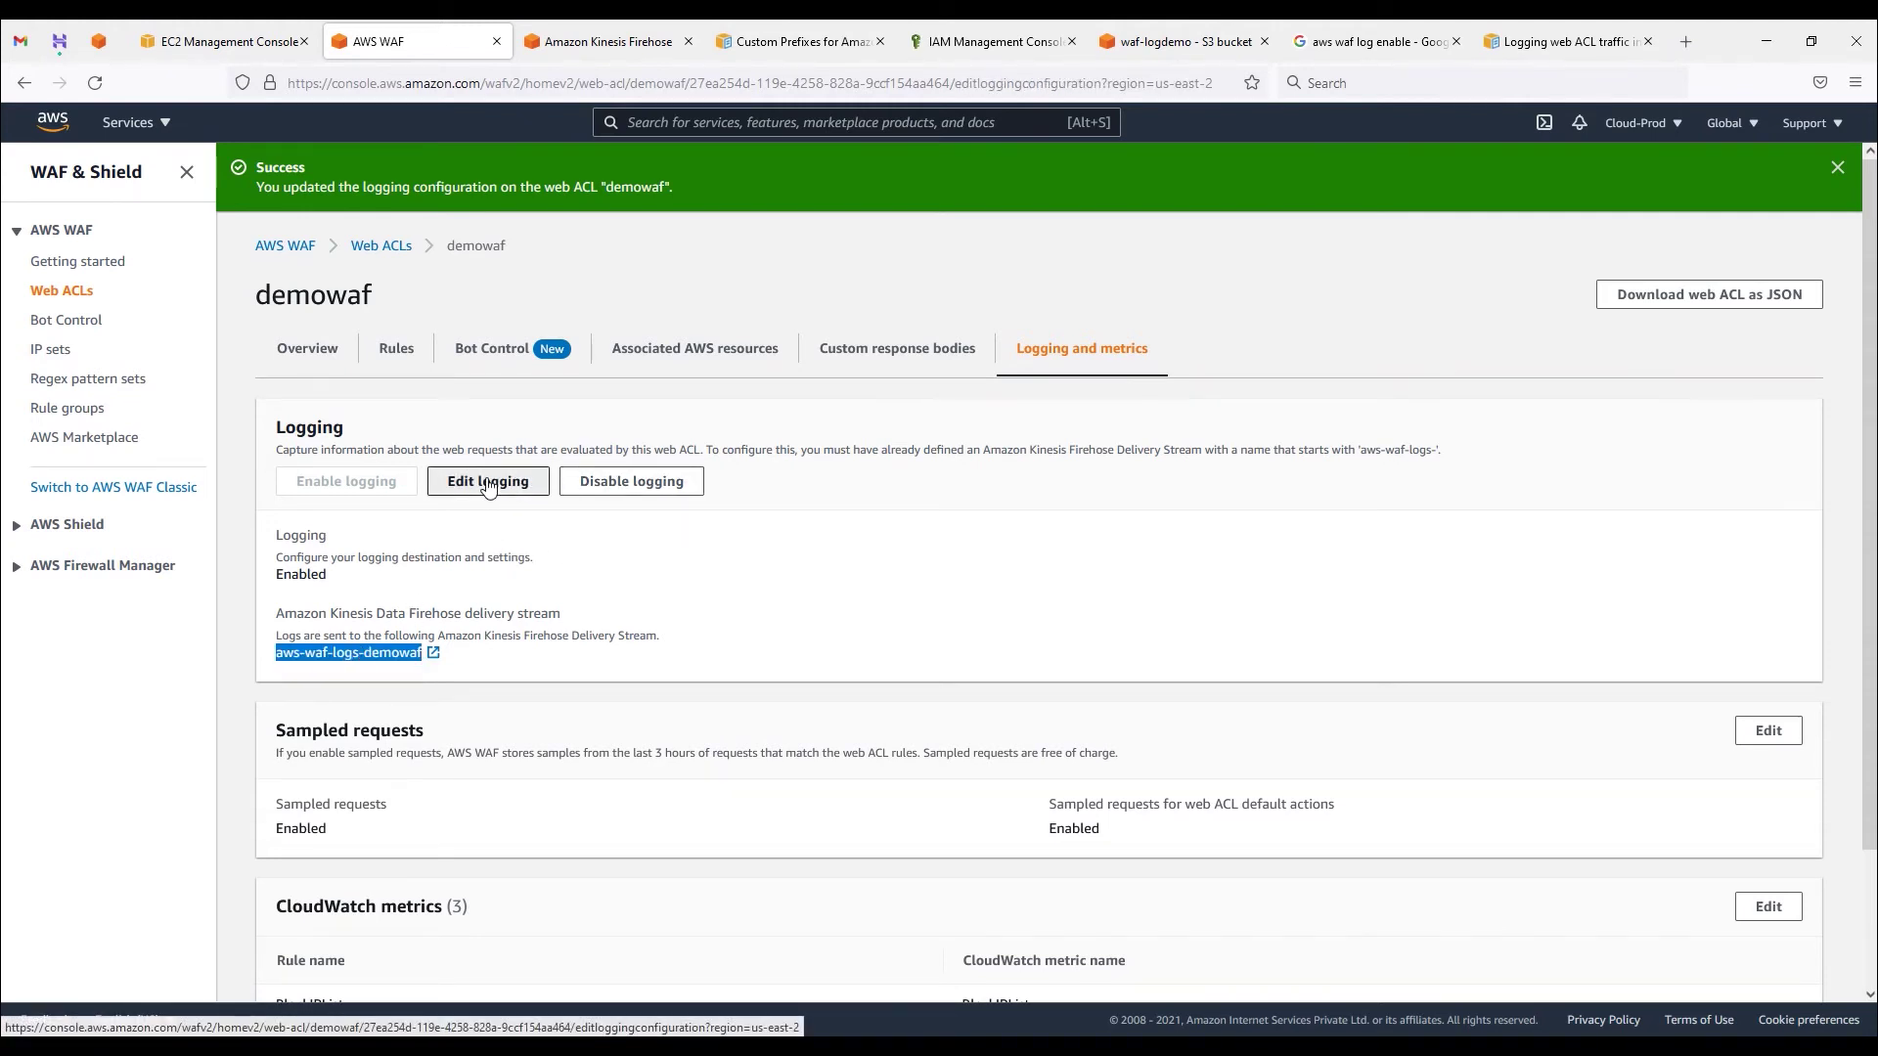
scroll(370, 673, down, 1)
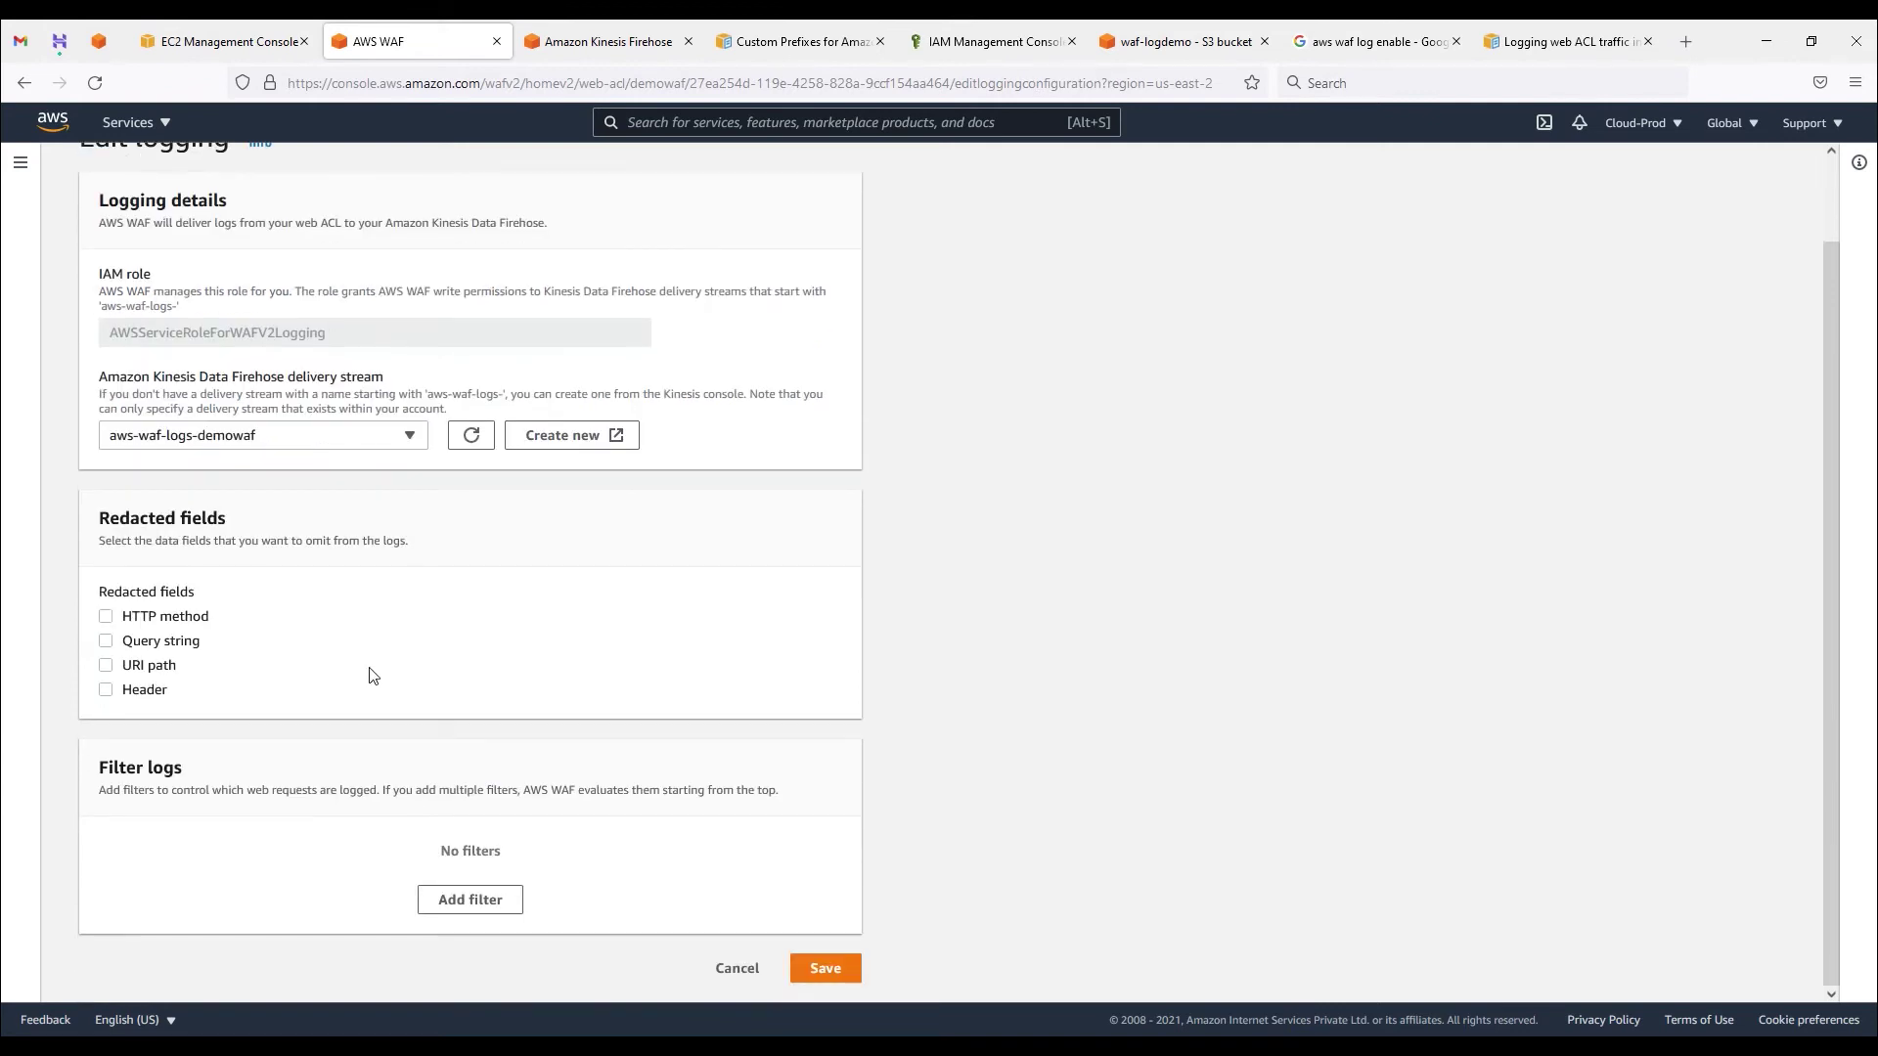
click(470, 899)
scroll(306, 704, down, 3)
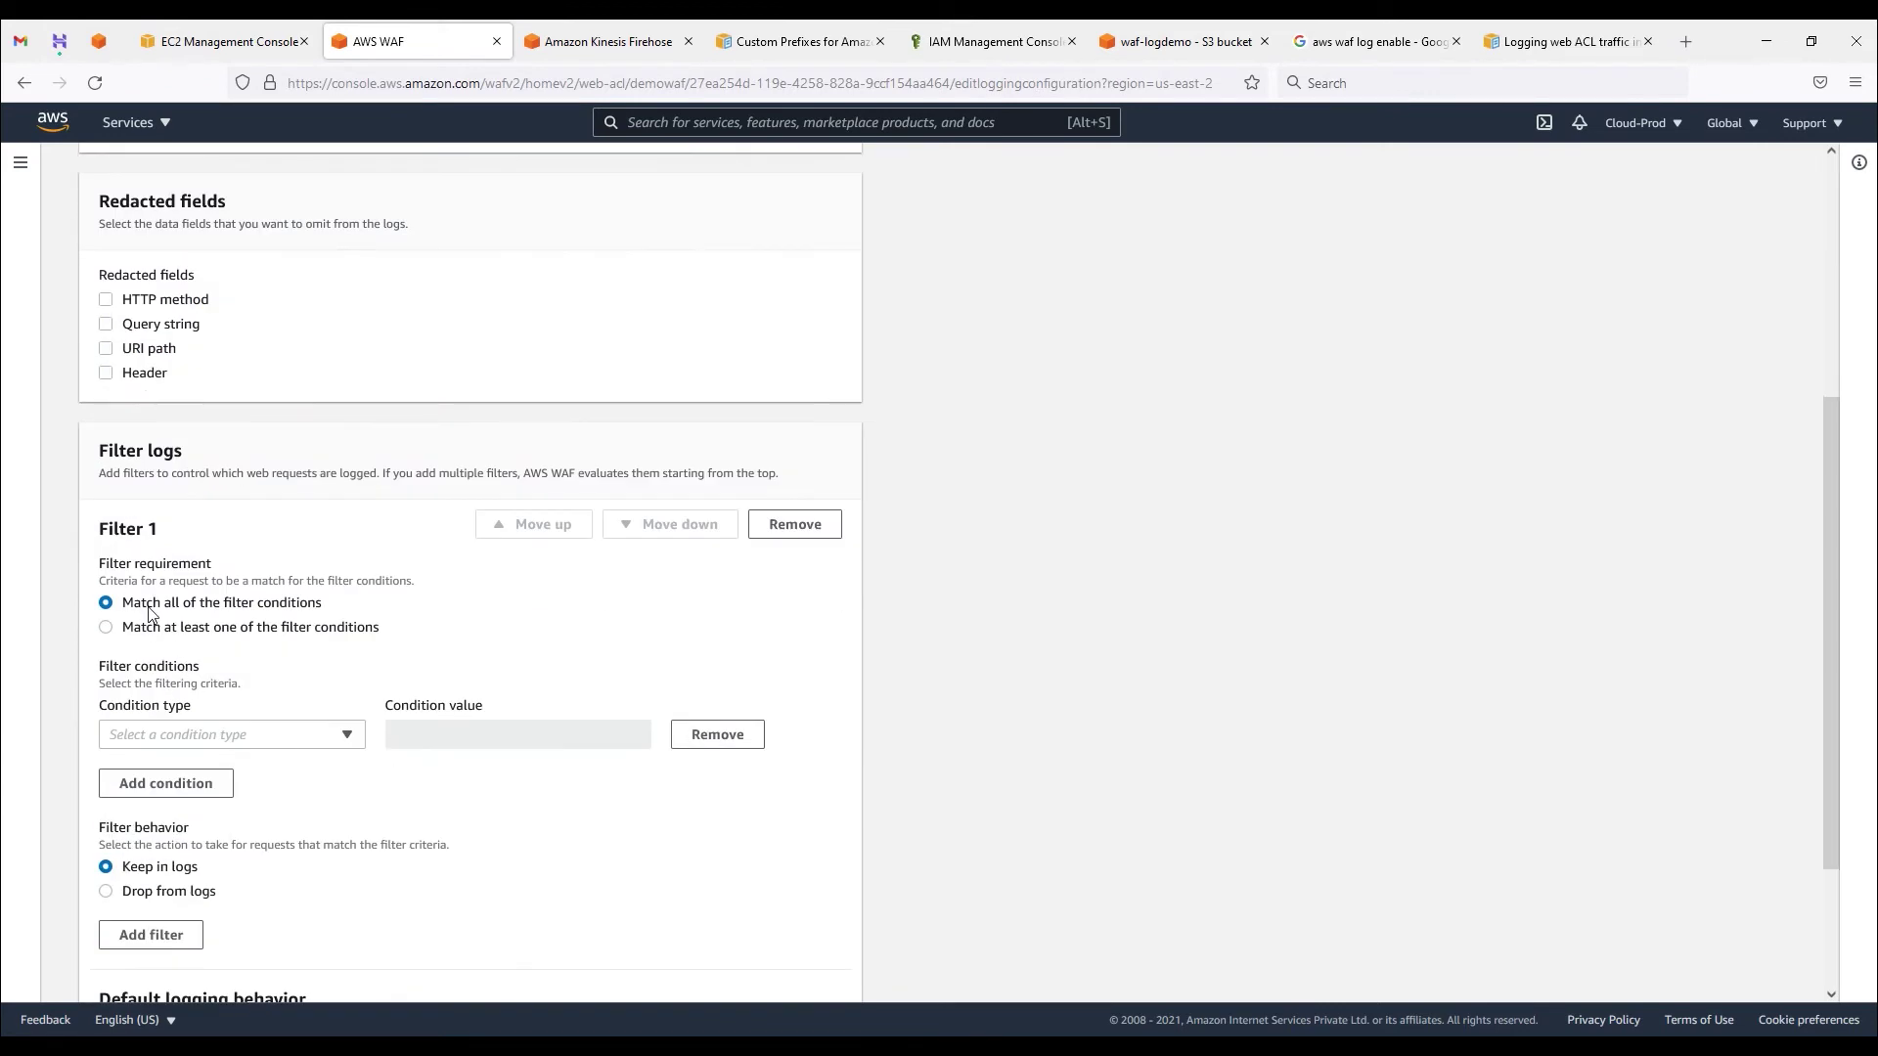
drag(327, 603, 147, 605)
click(107, 629)
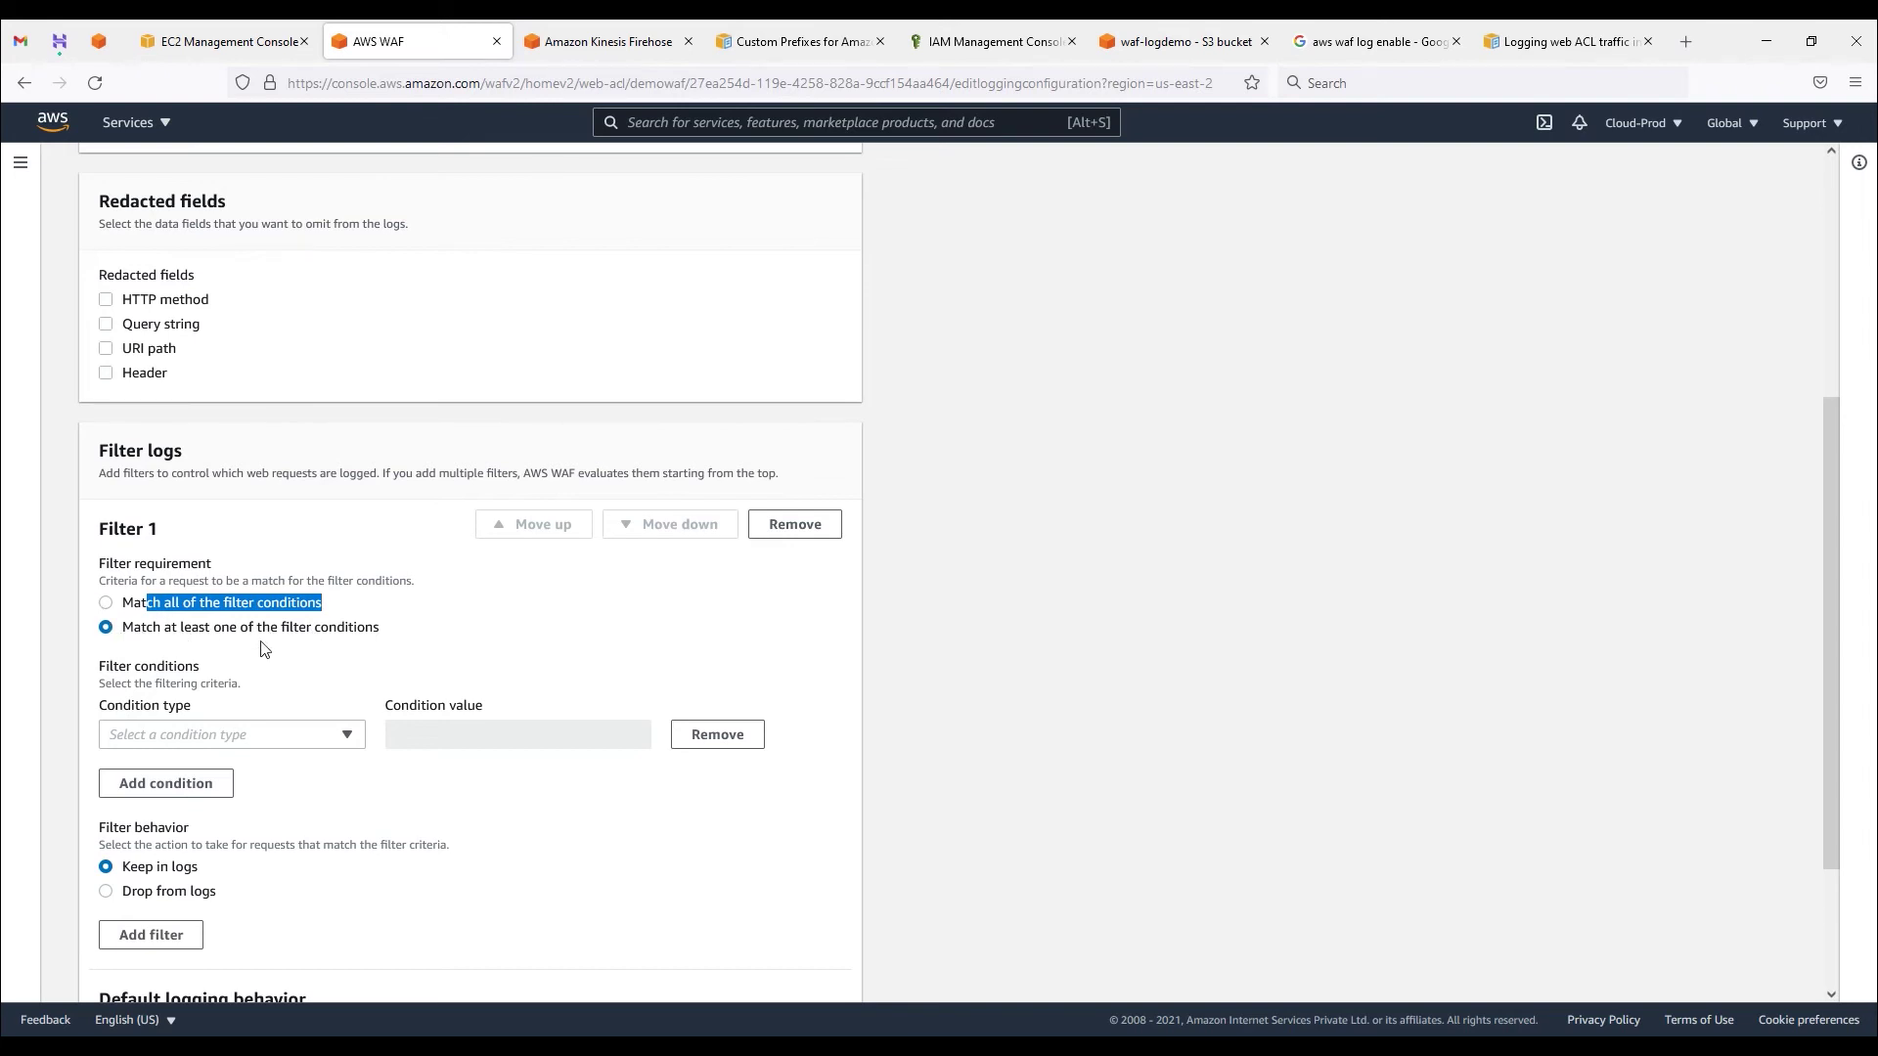
click(107, 604)
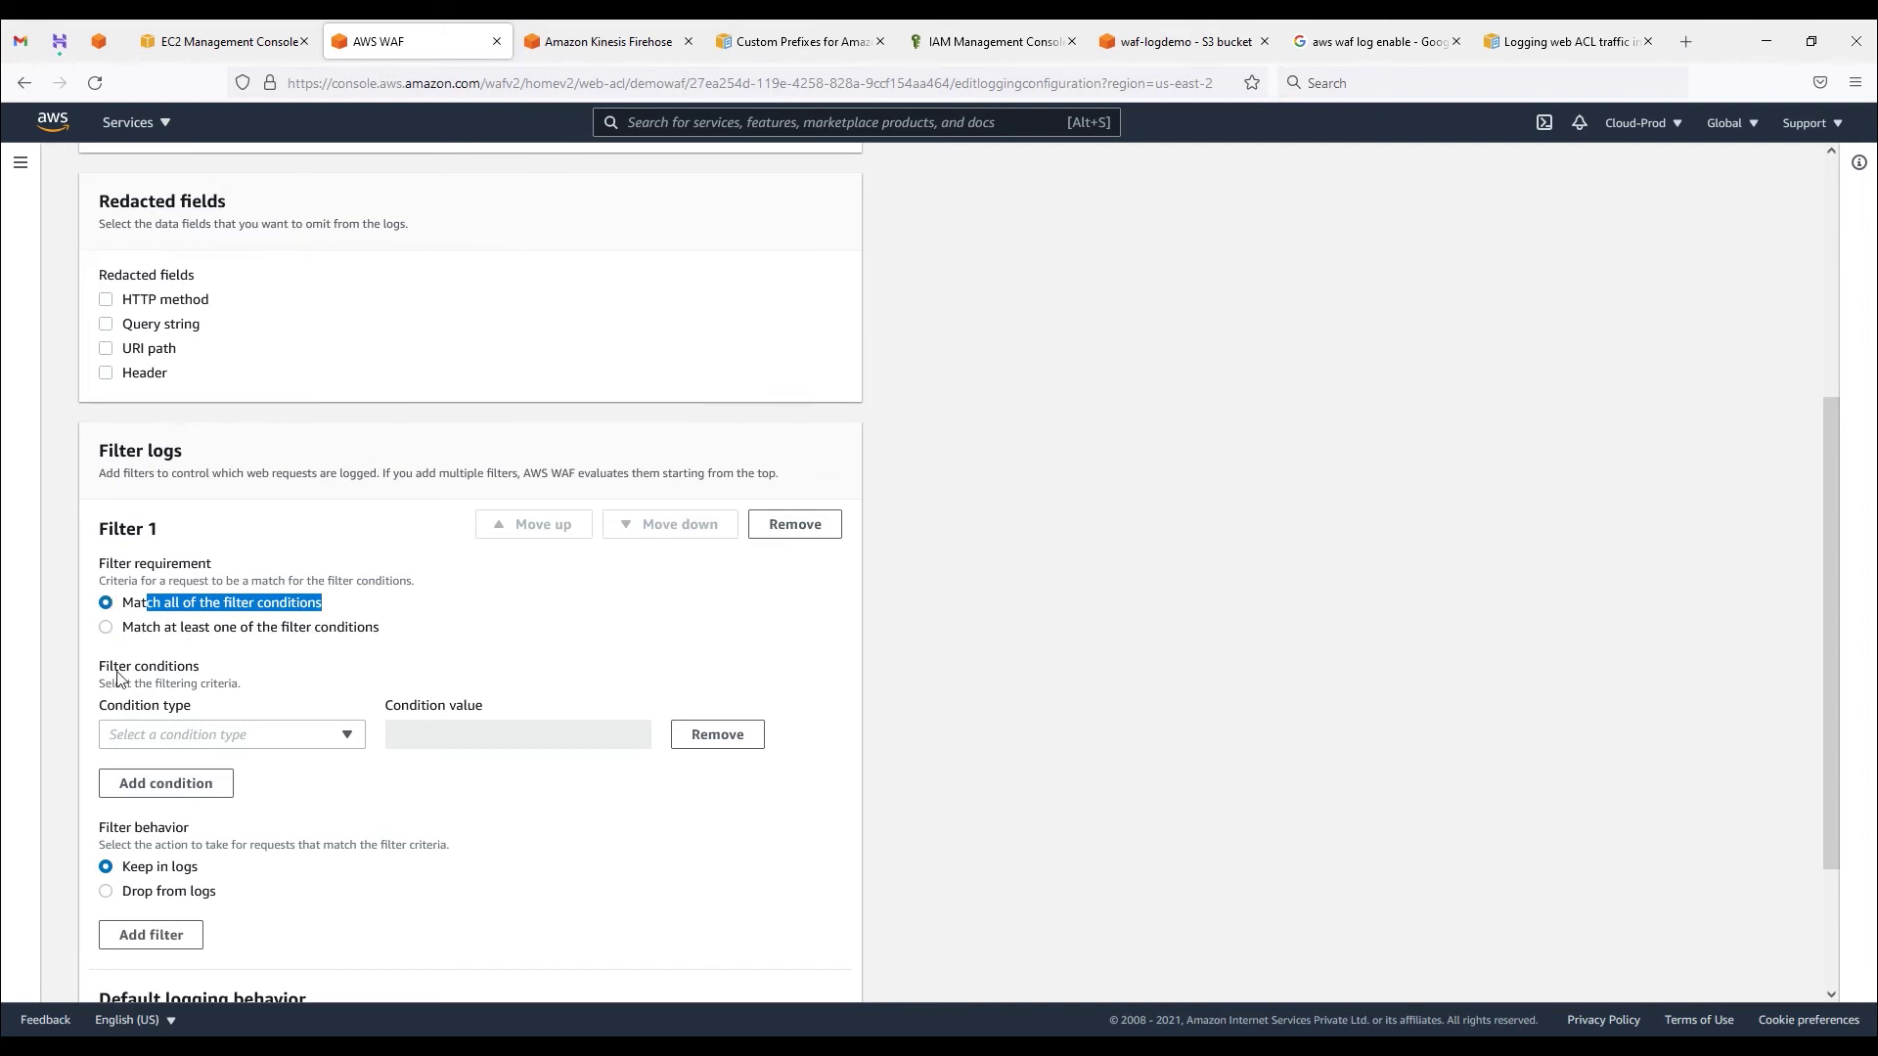
Step: Set the log filter's condition type to Rule action on request with the condition value Block
click(349, 735)
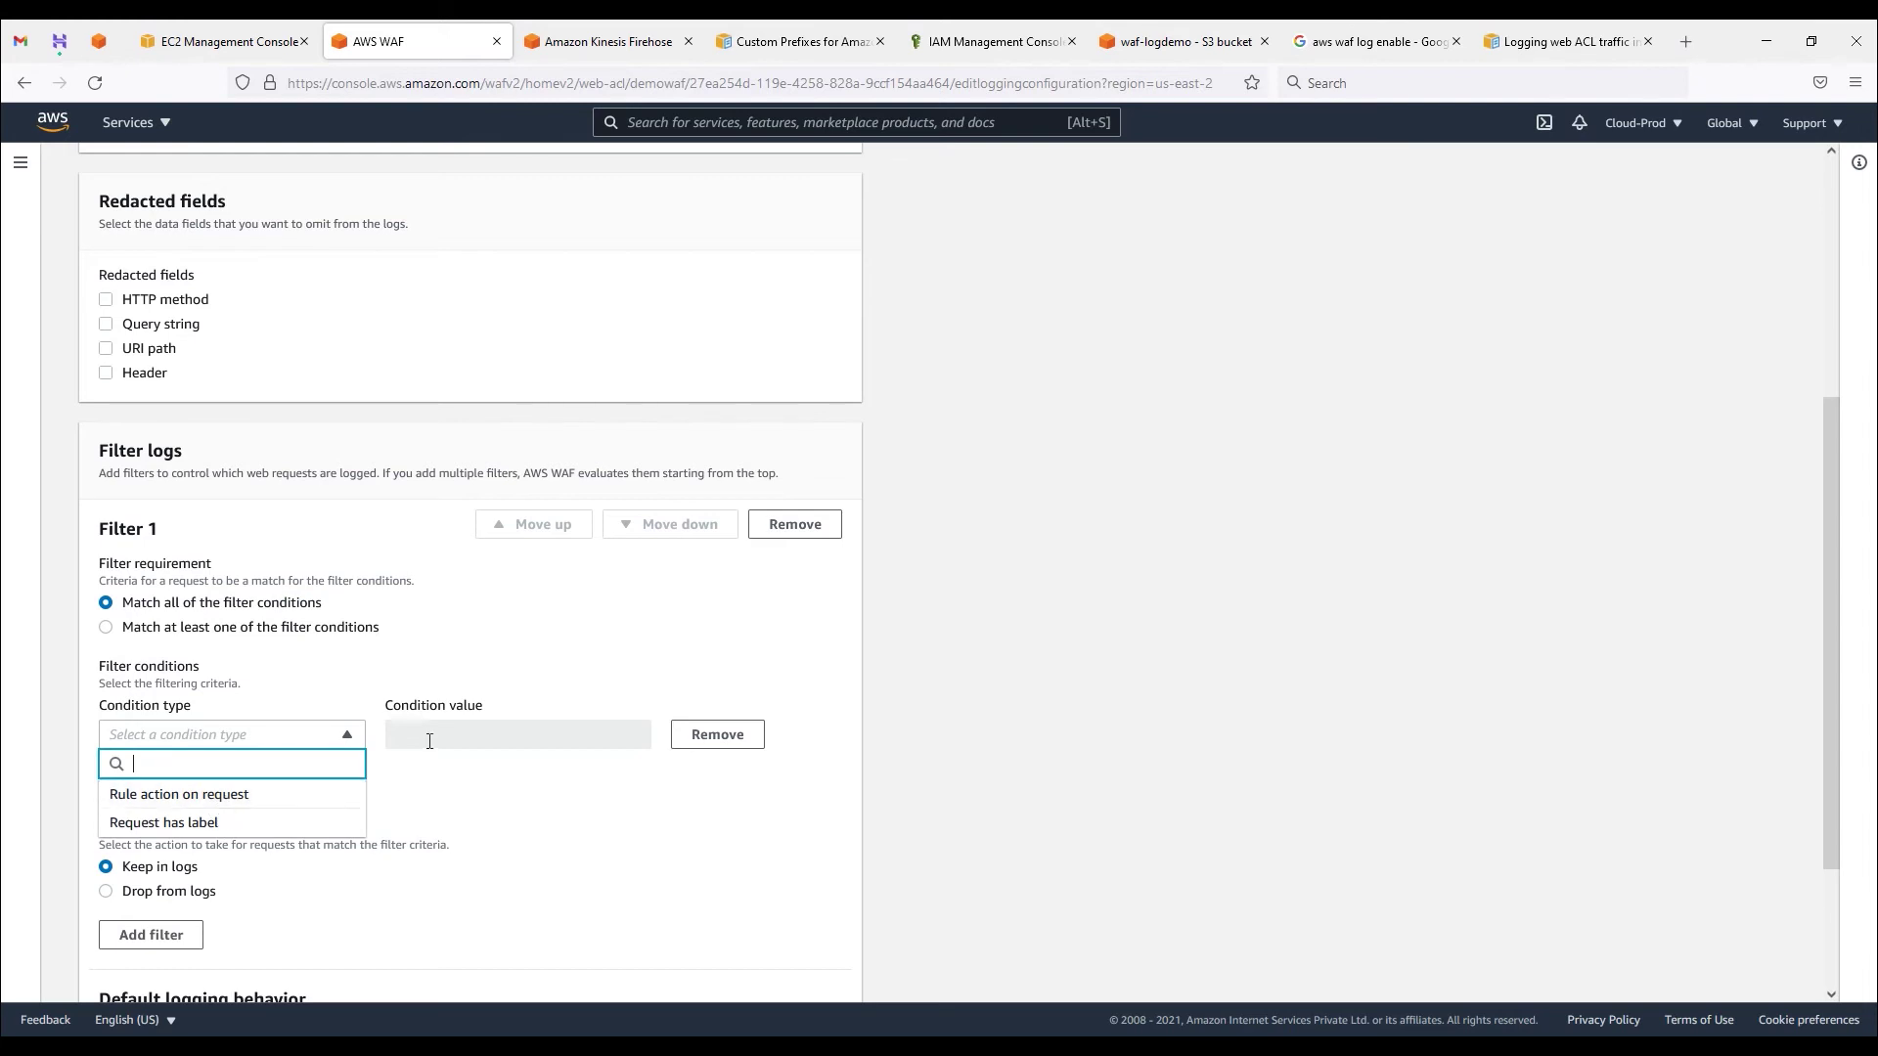
click(251, 800)
click(442, 745)
click(437, 827)
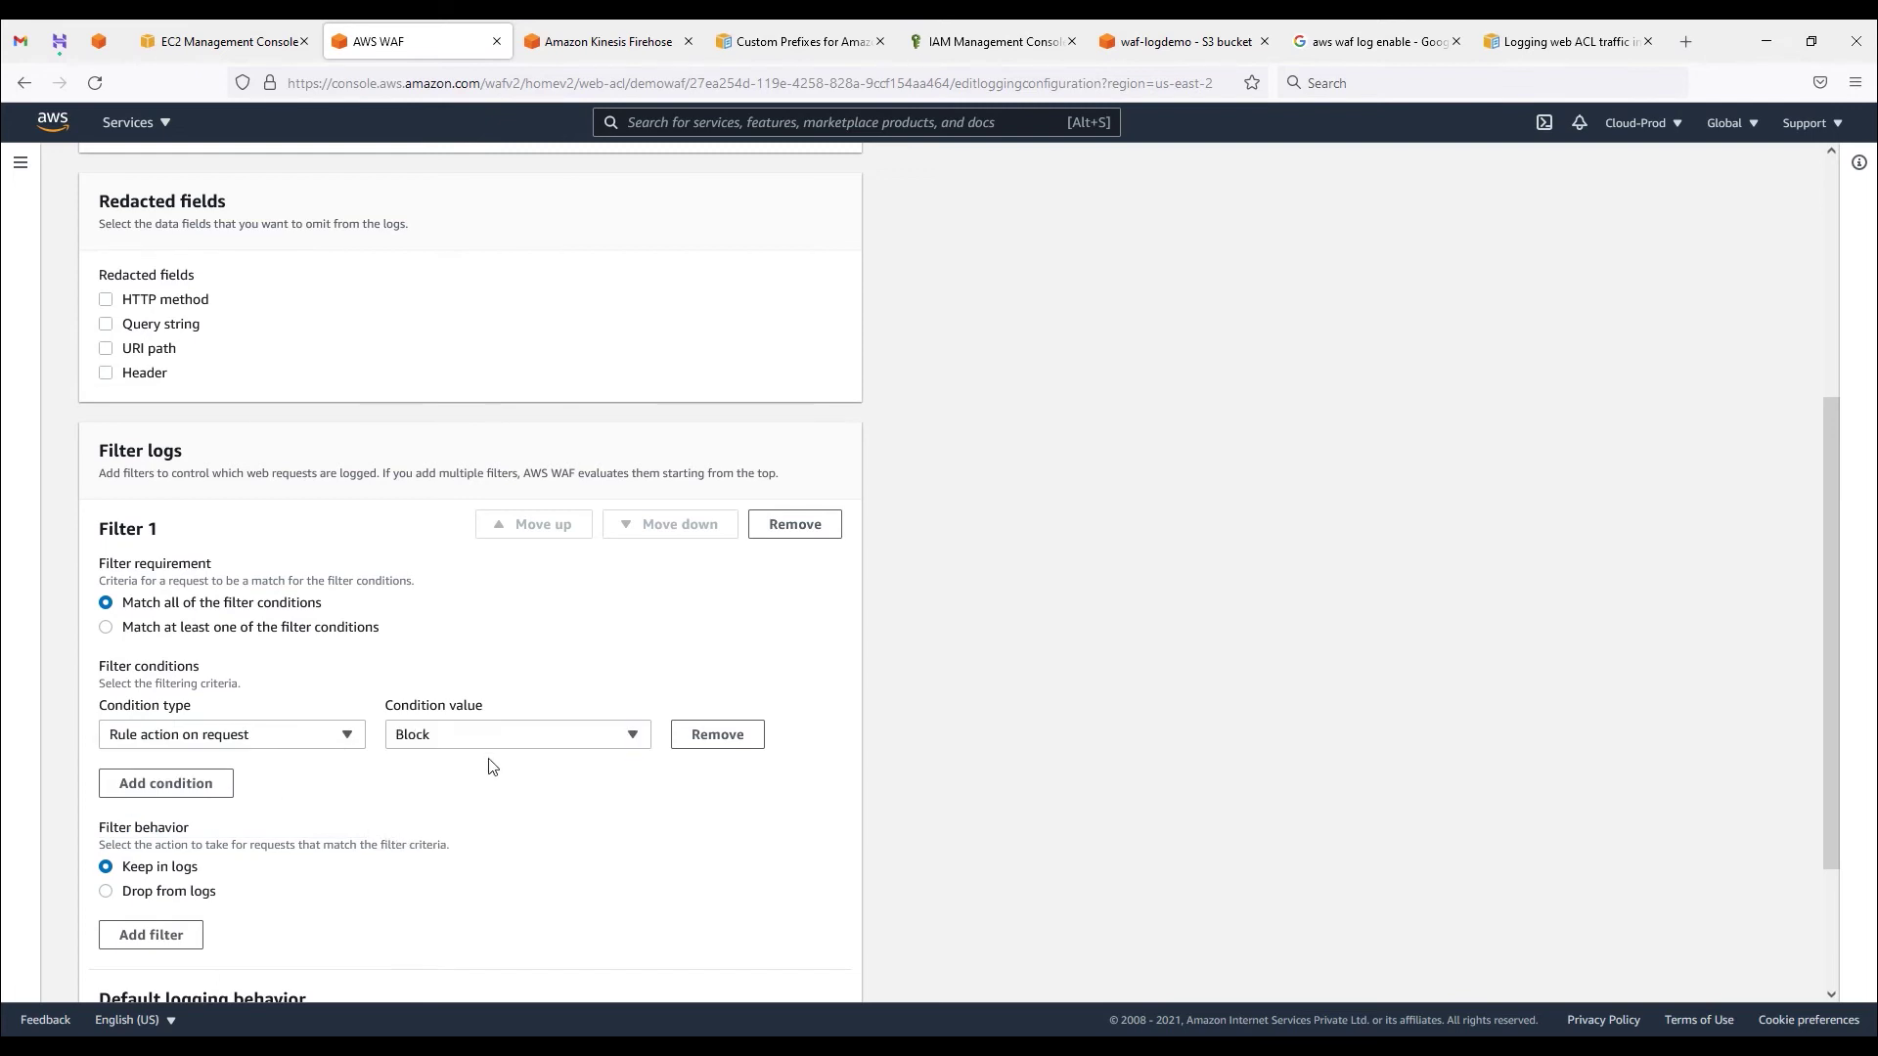
Step: Add a second filter condition, examine its types and the default logging behavior options, and discard the logging edits
click(183, 783)
click(338, 784)
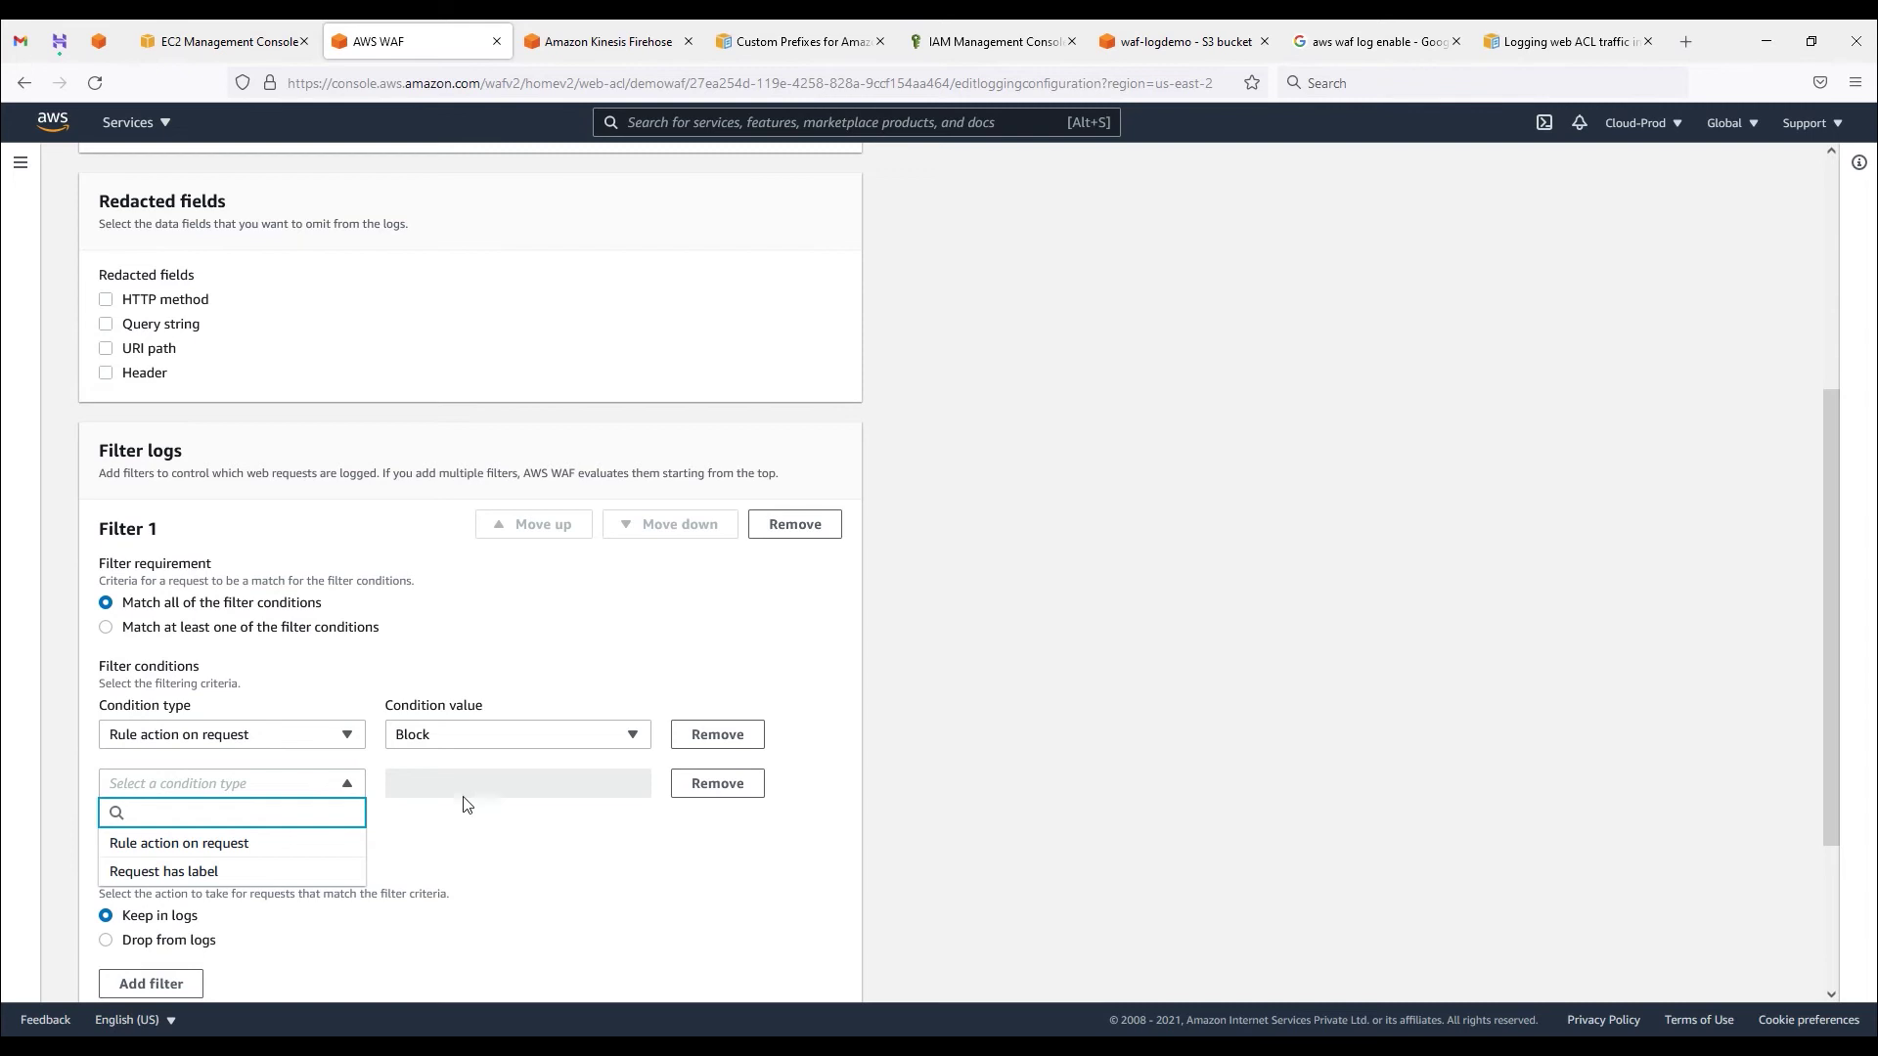
scroll(645, 697, down, 4)
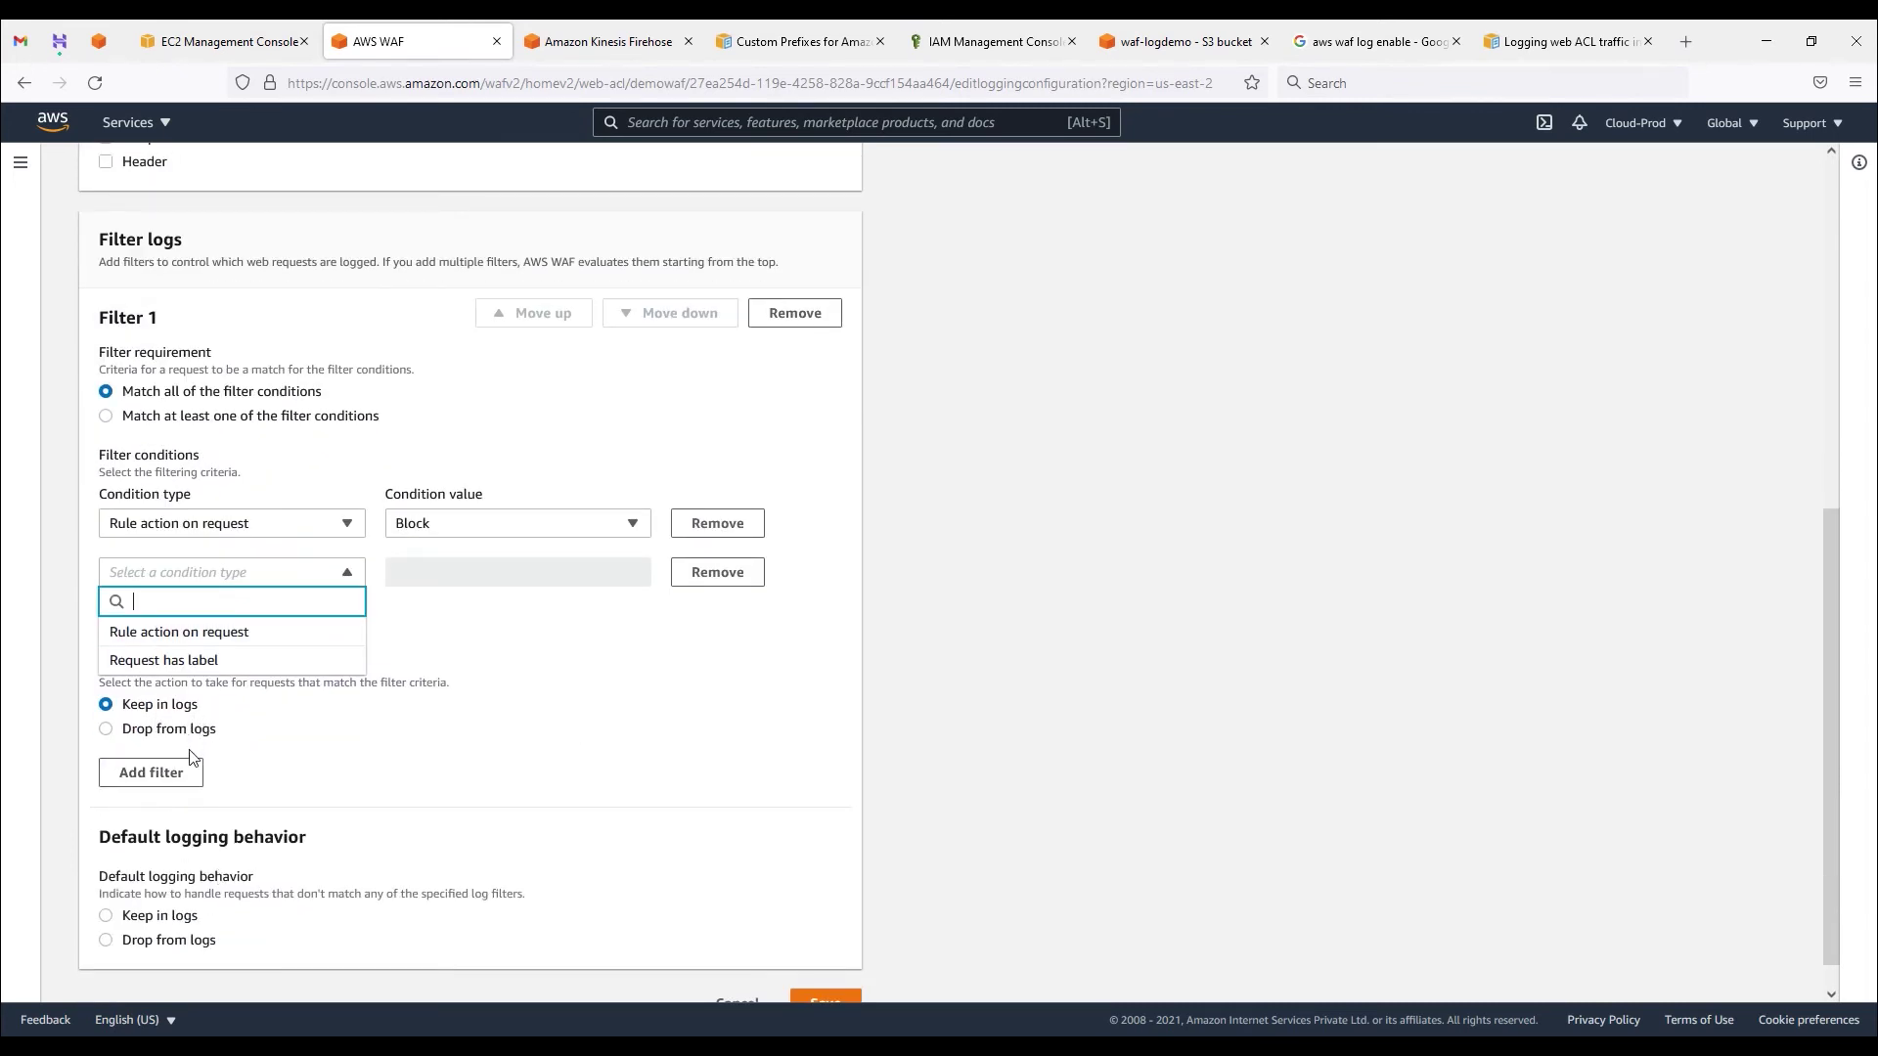
scroll(623, 820, down, 1)
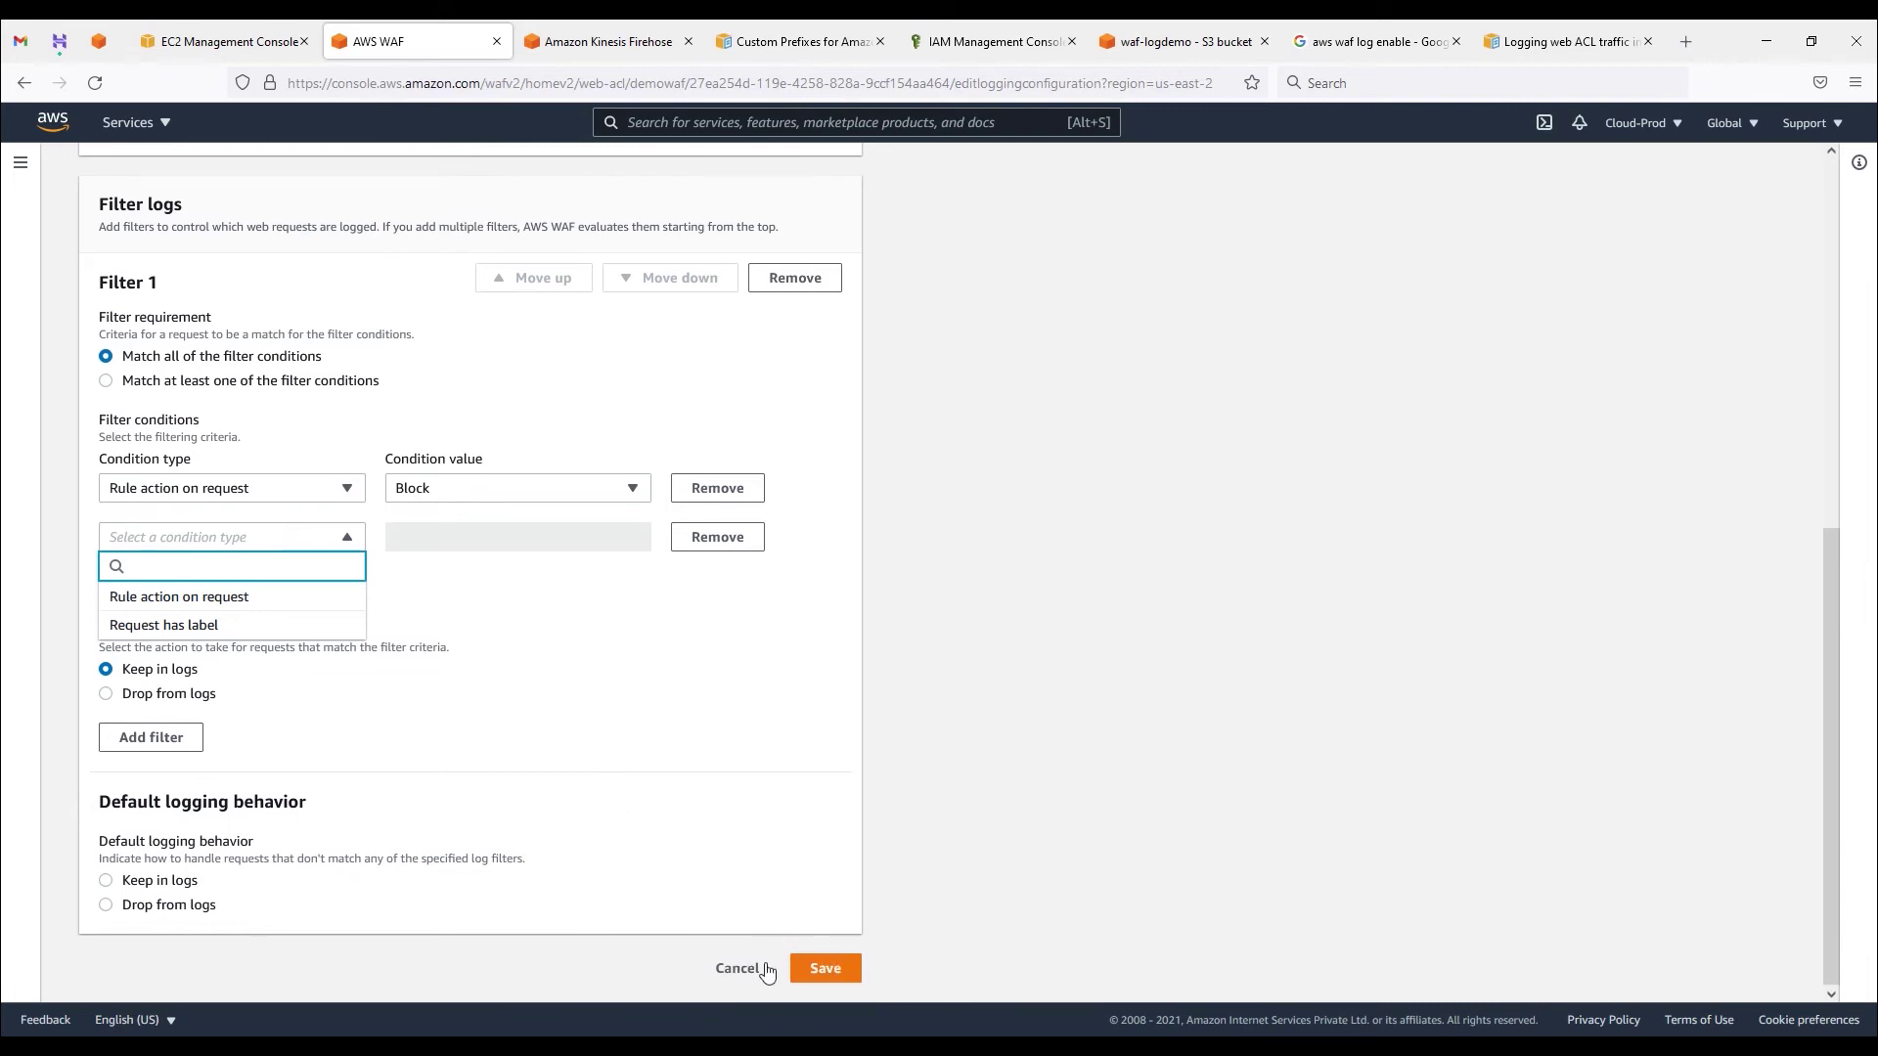
drag(311, 804, 87, 827)
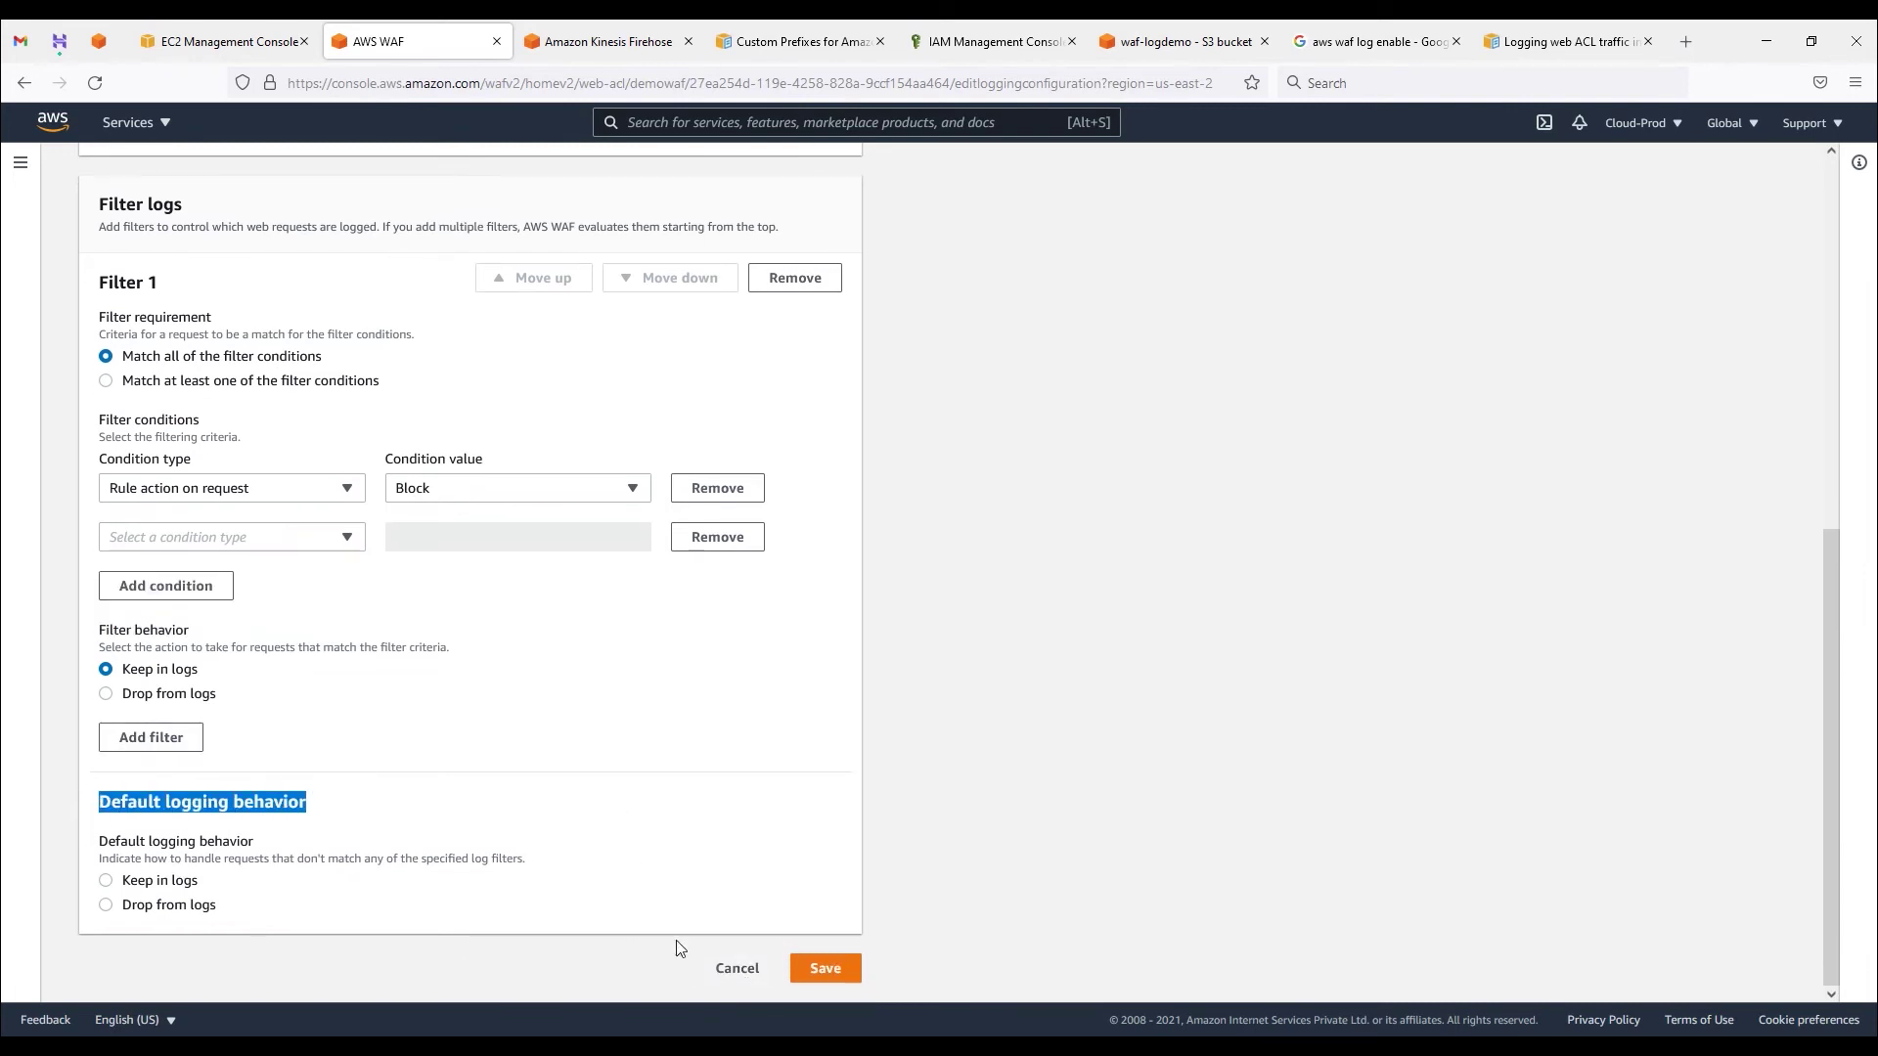
click(736, 970)
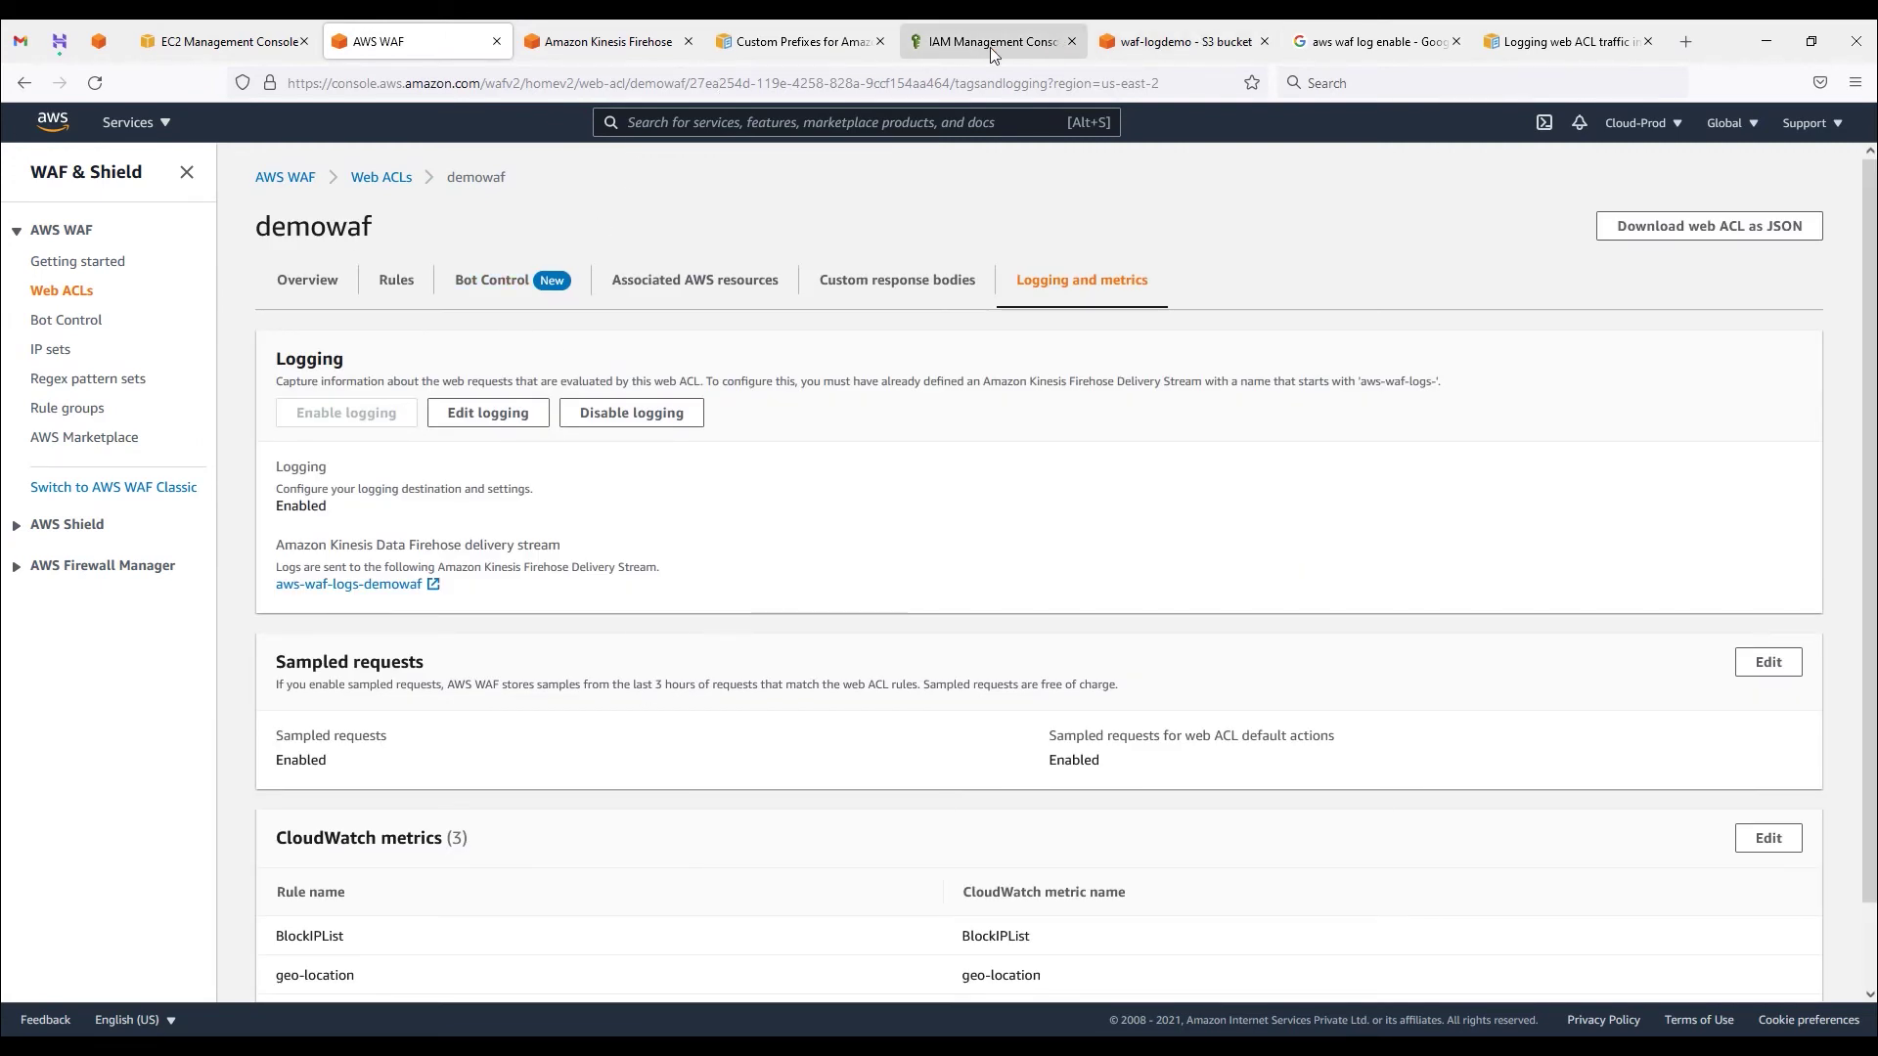
Step: Refresh the object list of the waf-logdemo S3 bucket to check for delivered logs
click(1157, 59)
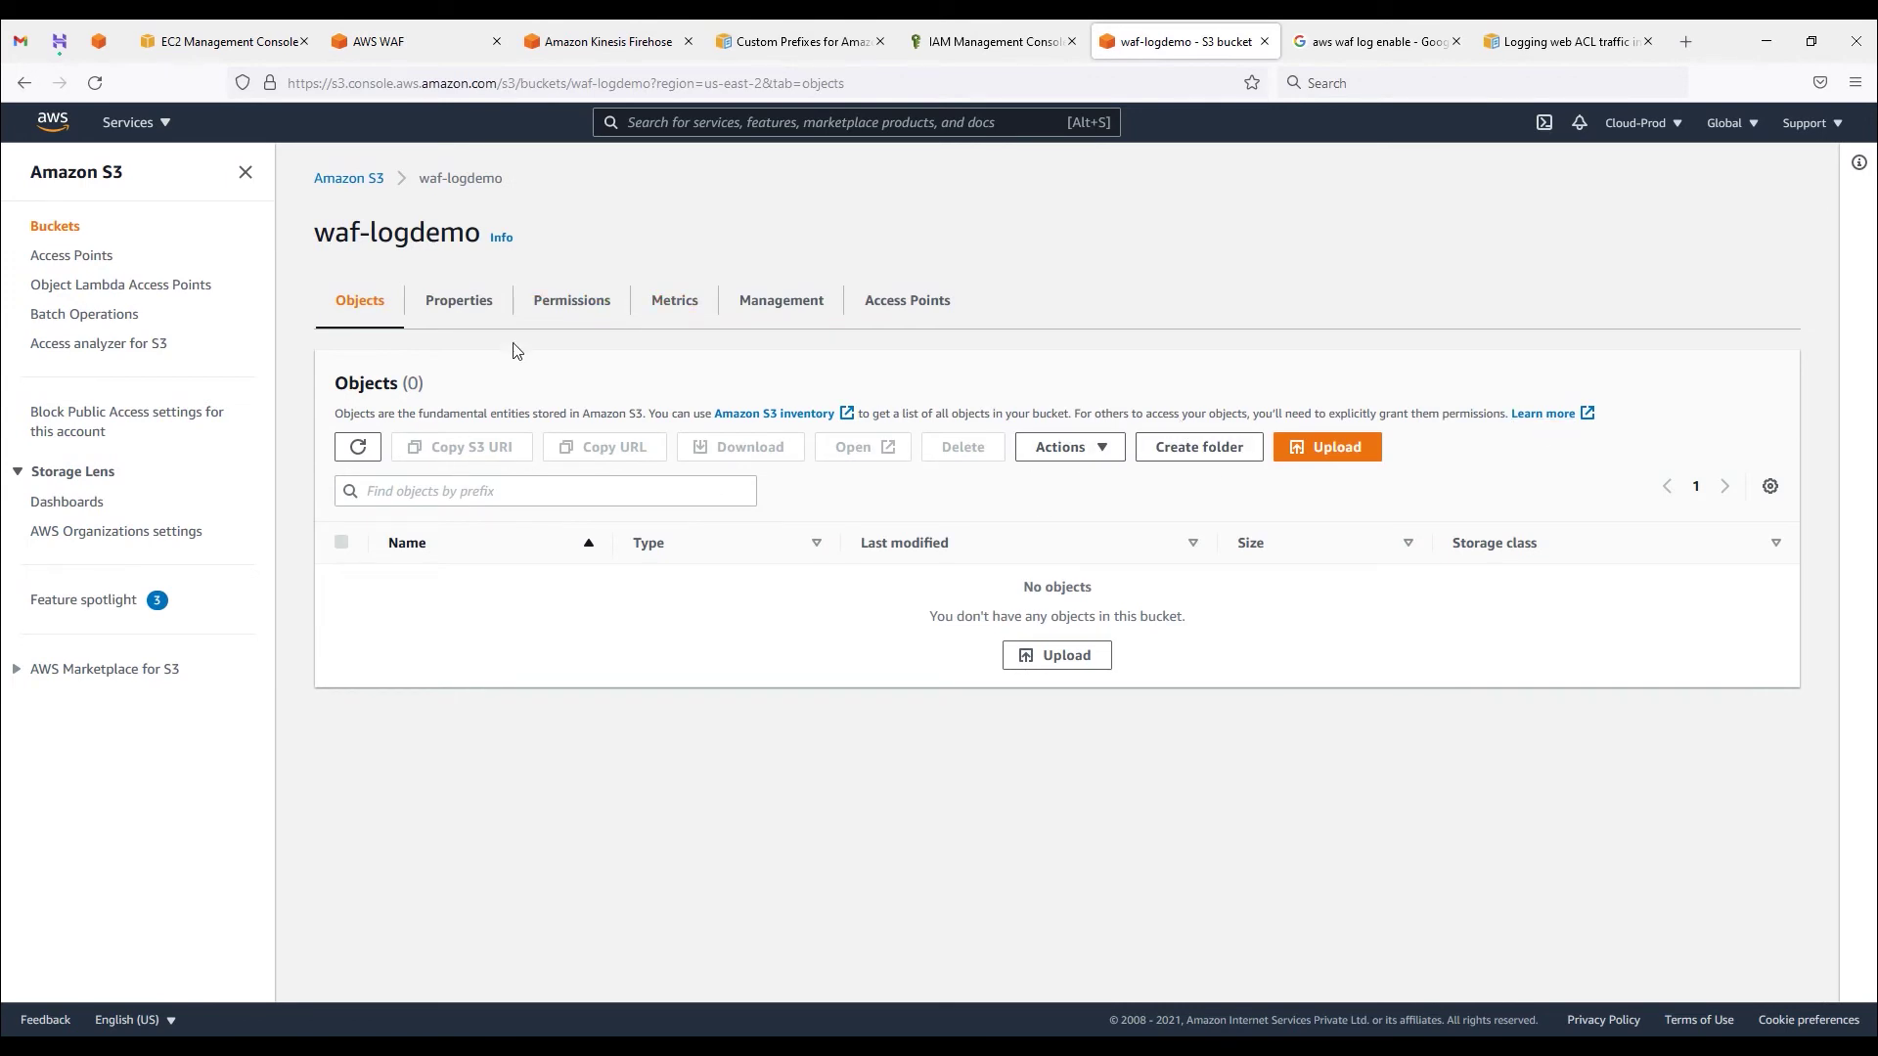
click(358, 448)
click(358, 448)
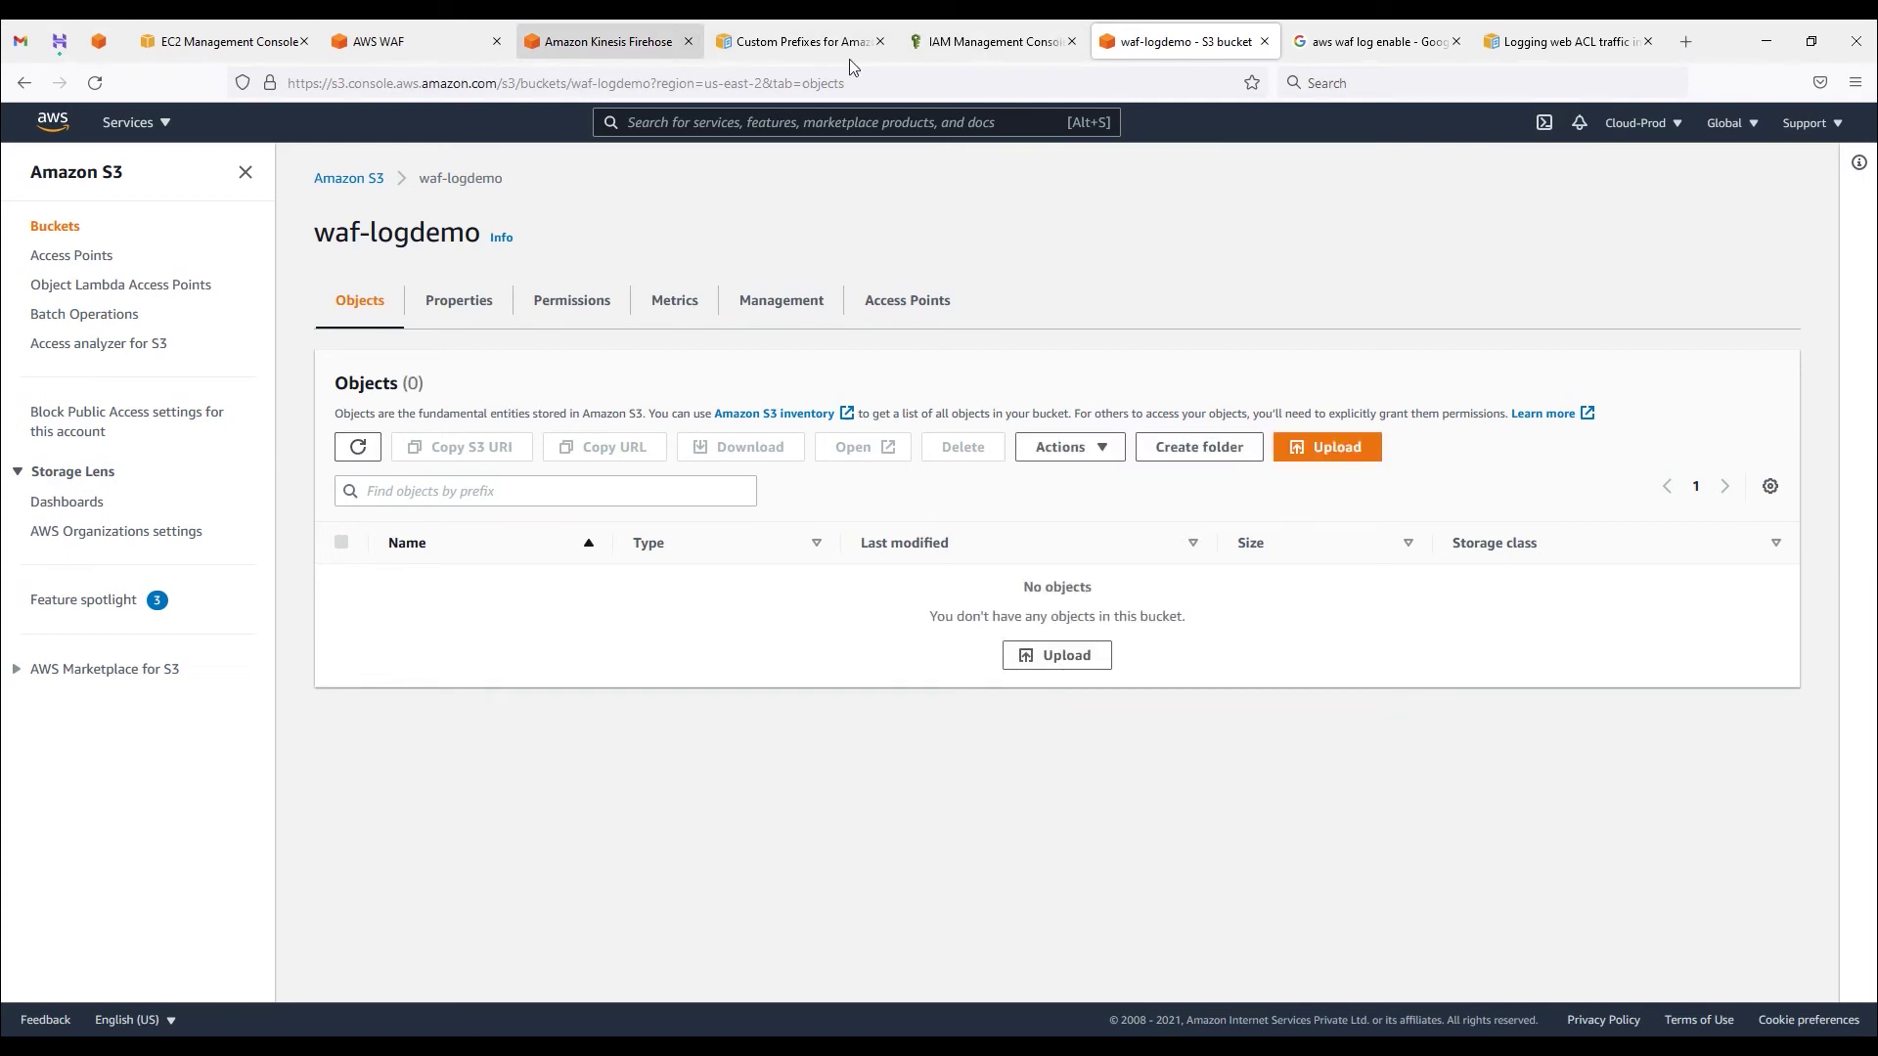
Step: Copy the demo-waf-alb load balancer's DNS name, open it in a new browser tab, and reload the page several times
click(229, 44)
click(859, 607)
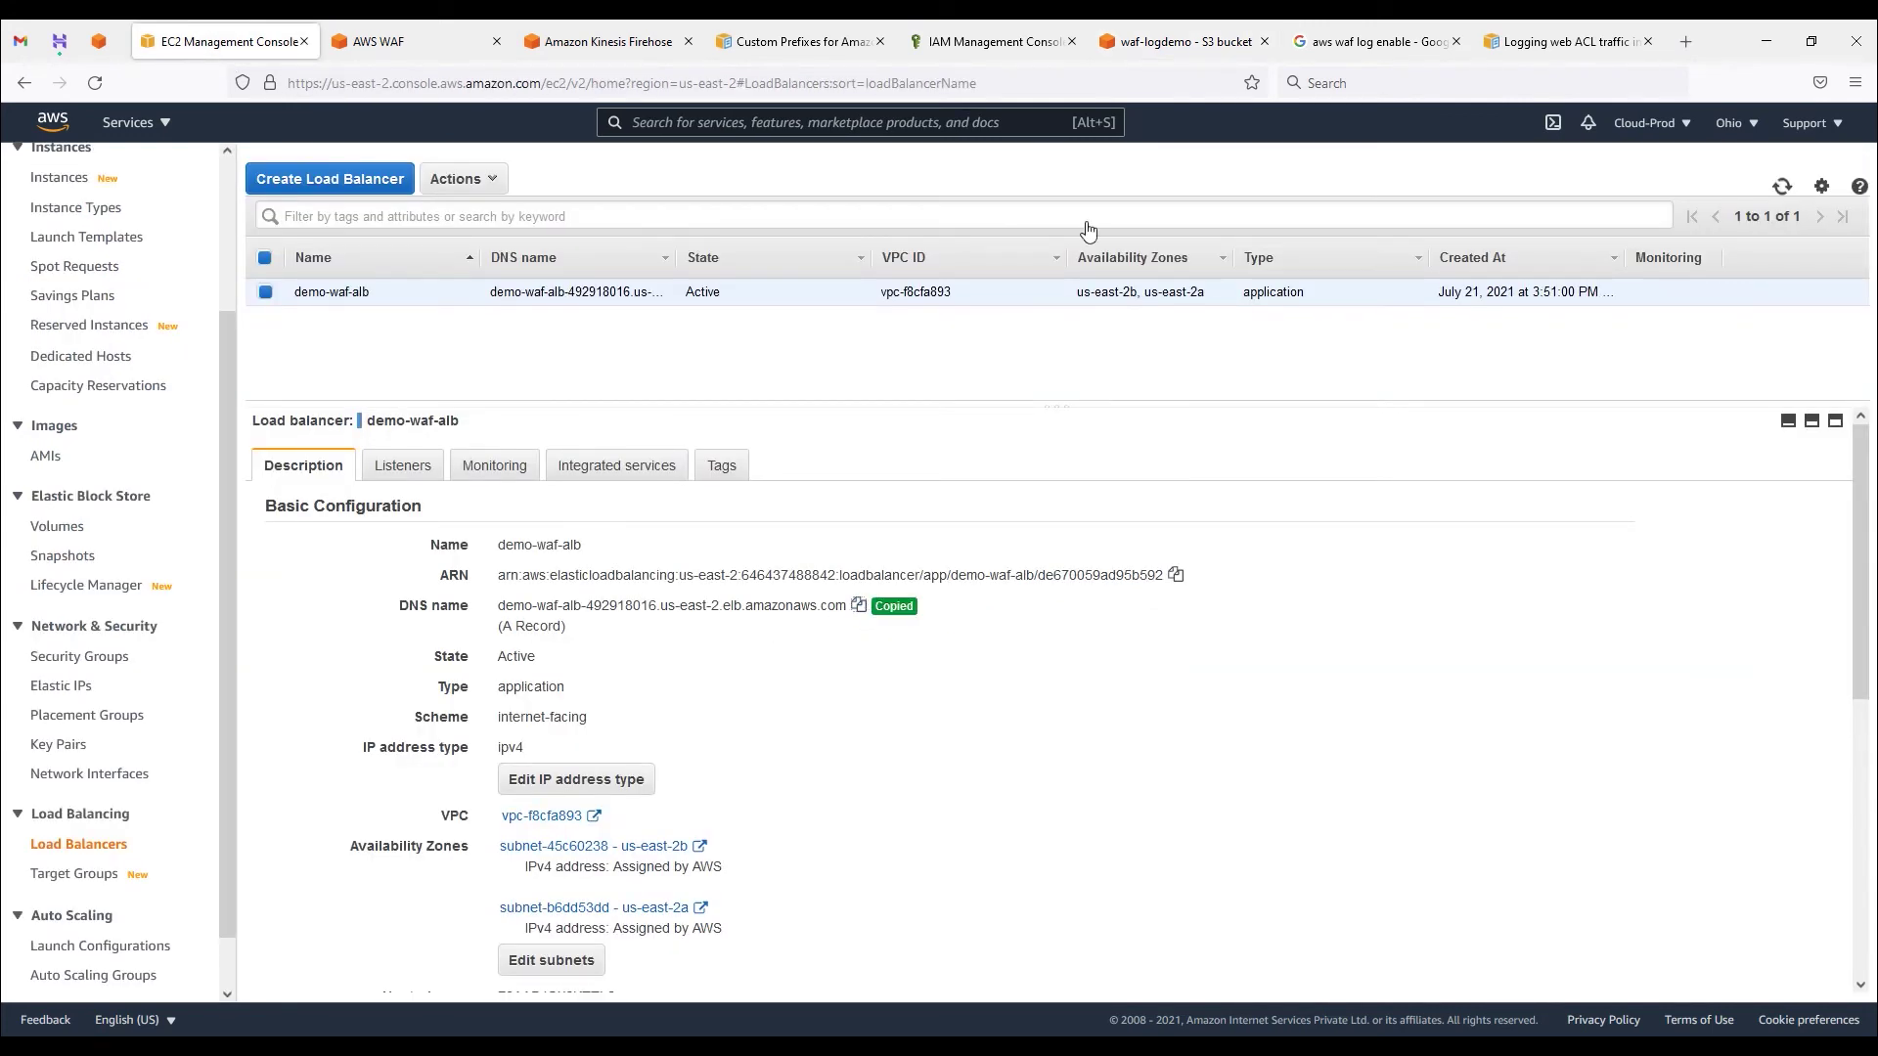
click(1684, 44)
key(ctrl+v)
key(Return)
click(96, 80)
click(95, 82)
click(96, 82)
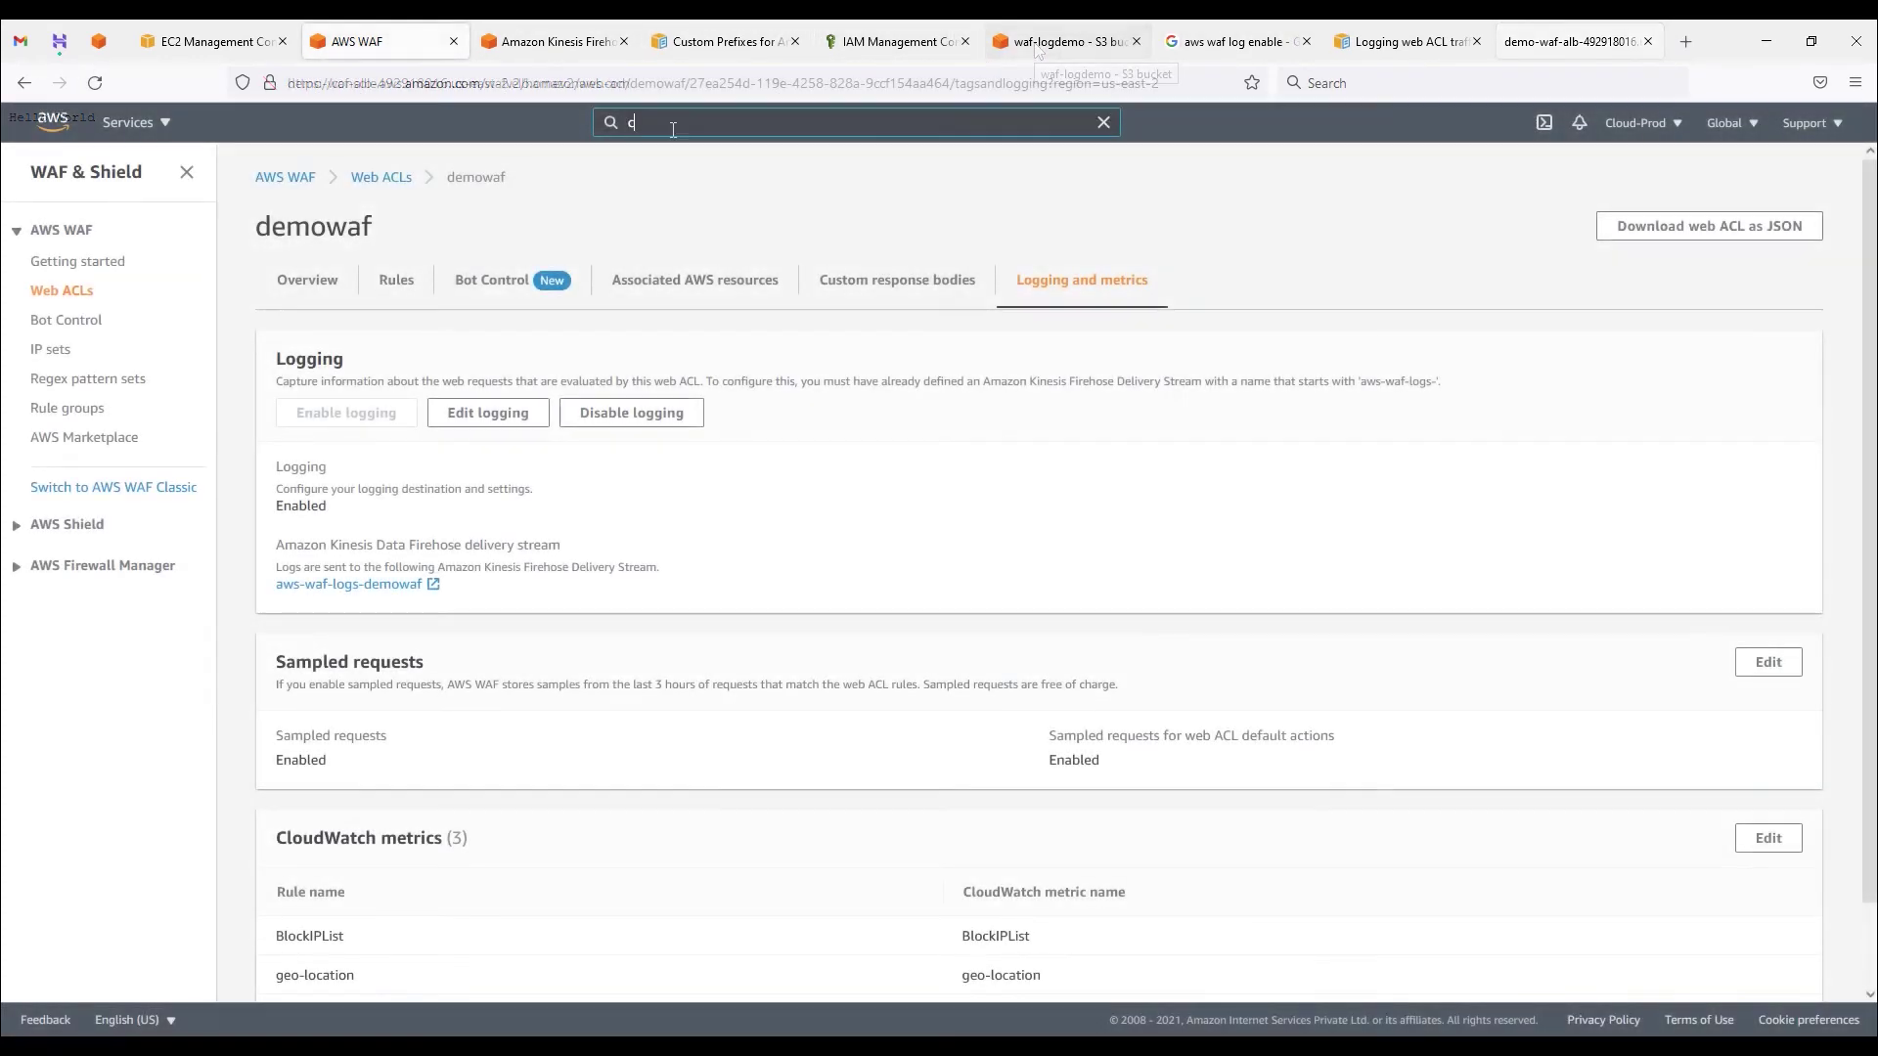
Step: Search the AWS services for cloudwatch from the WAF console and open CloudWatch in a new browser tab
click(673, 122)
text(cloud)
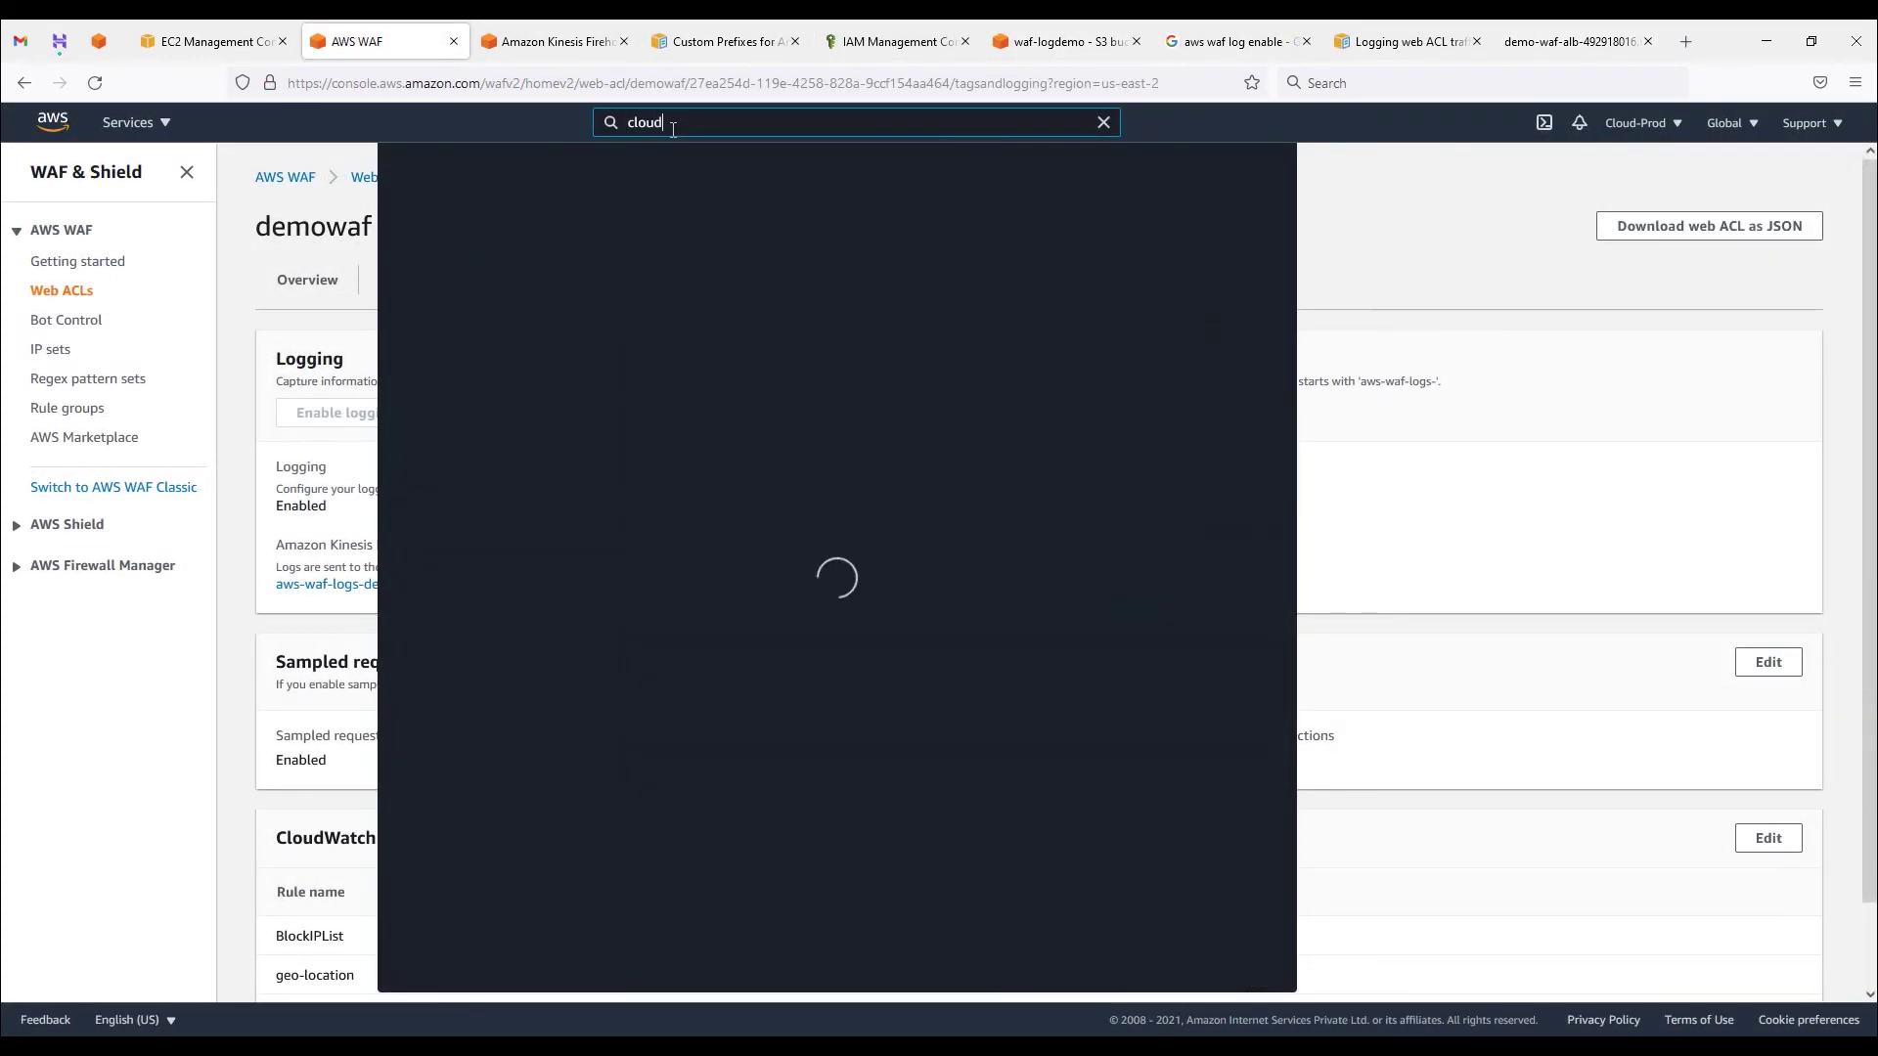
text(watch)
right_click(752, 283)
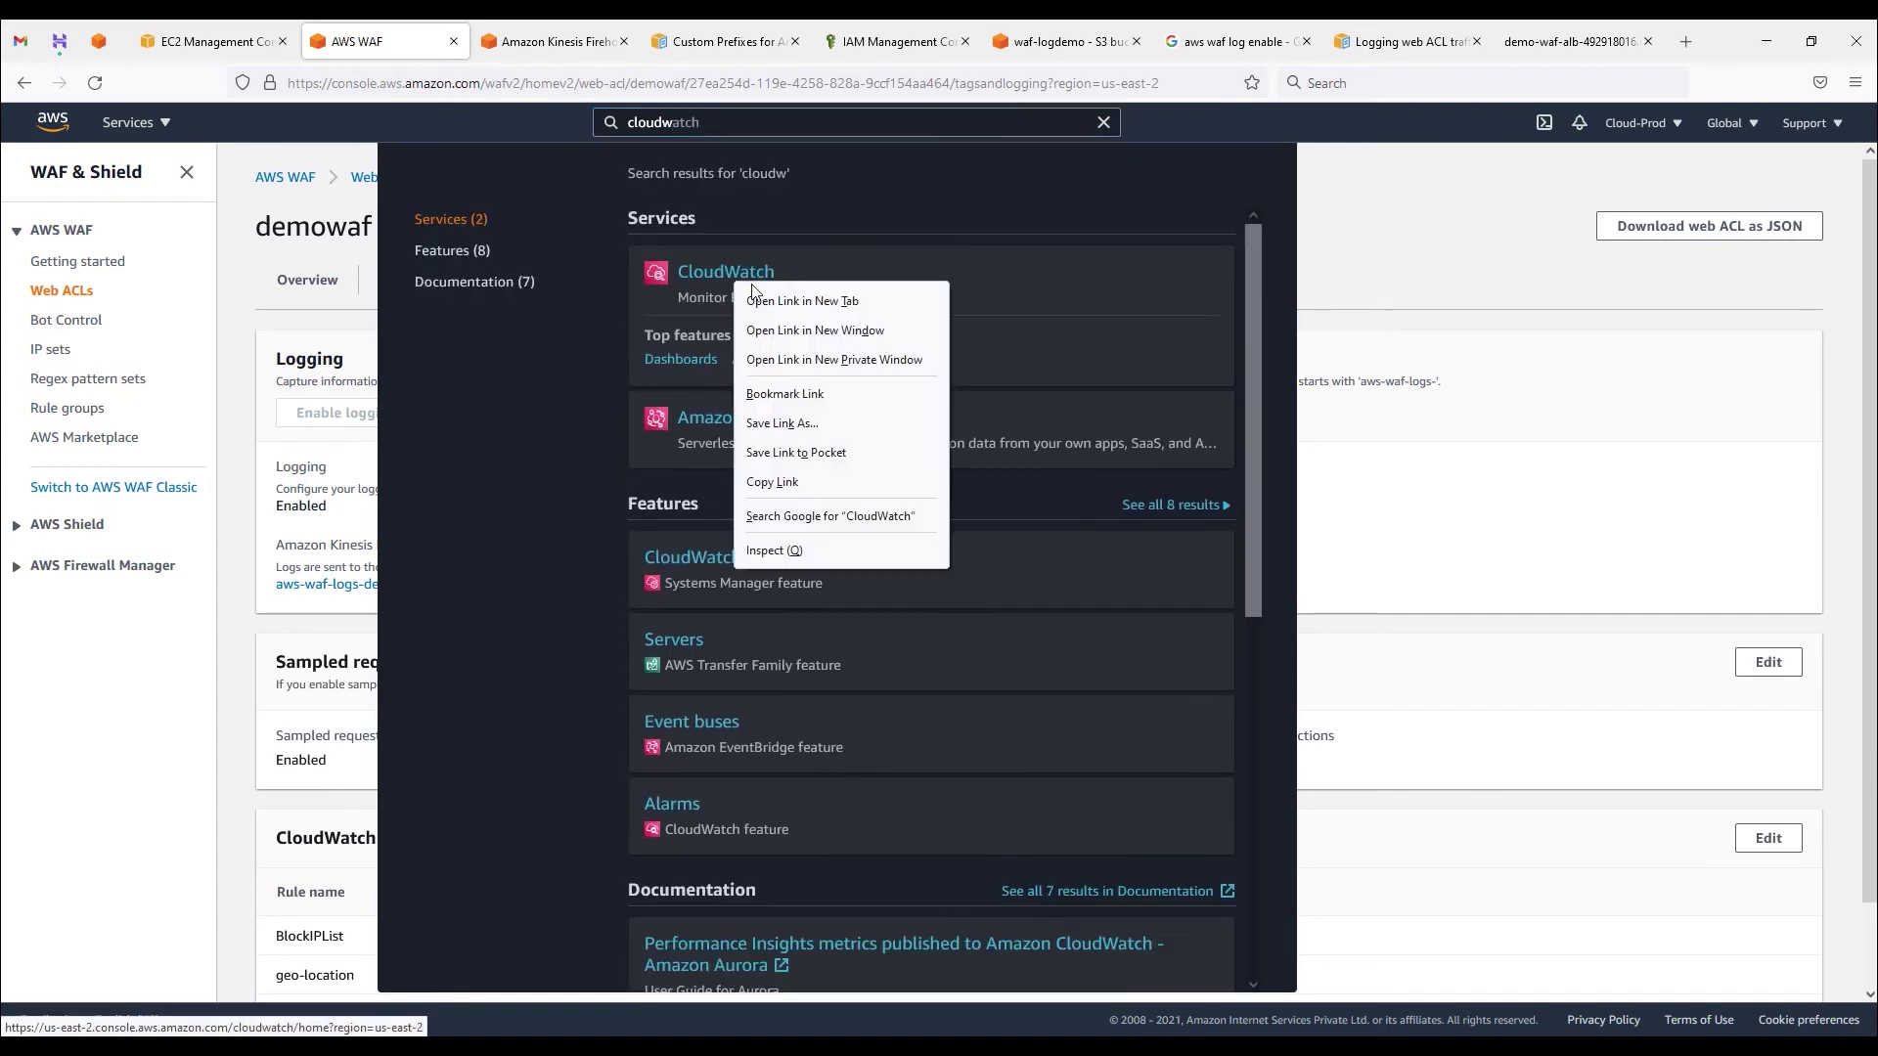
click(773, 301)
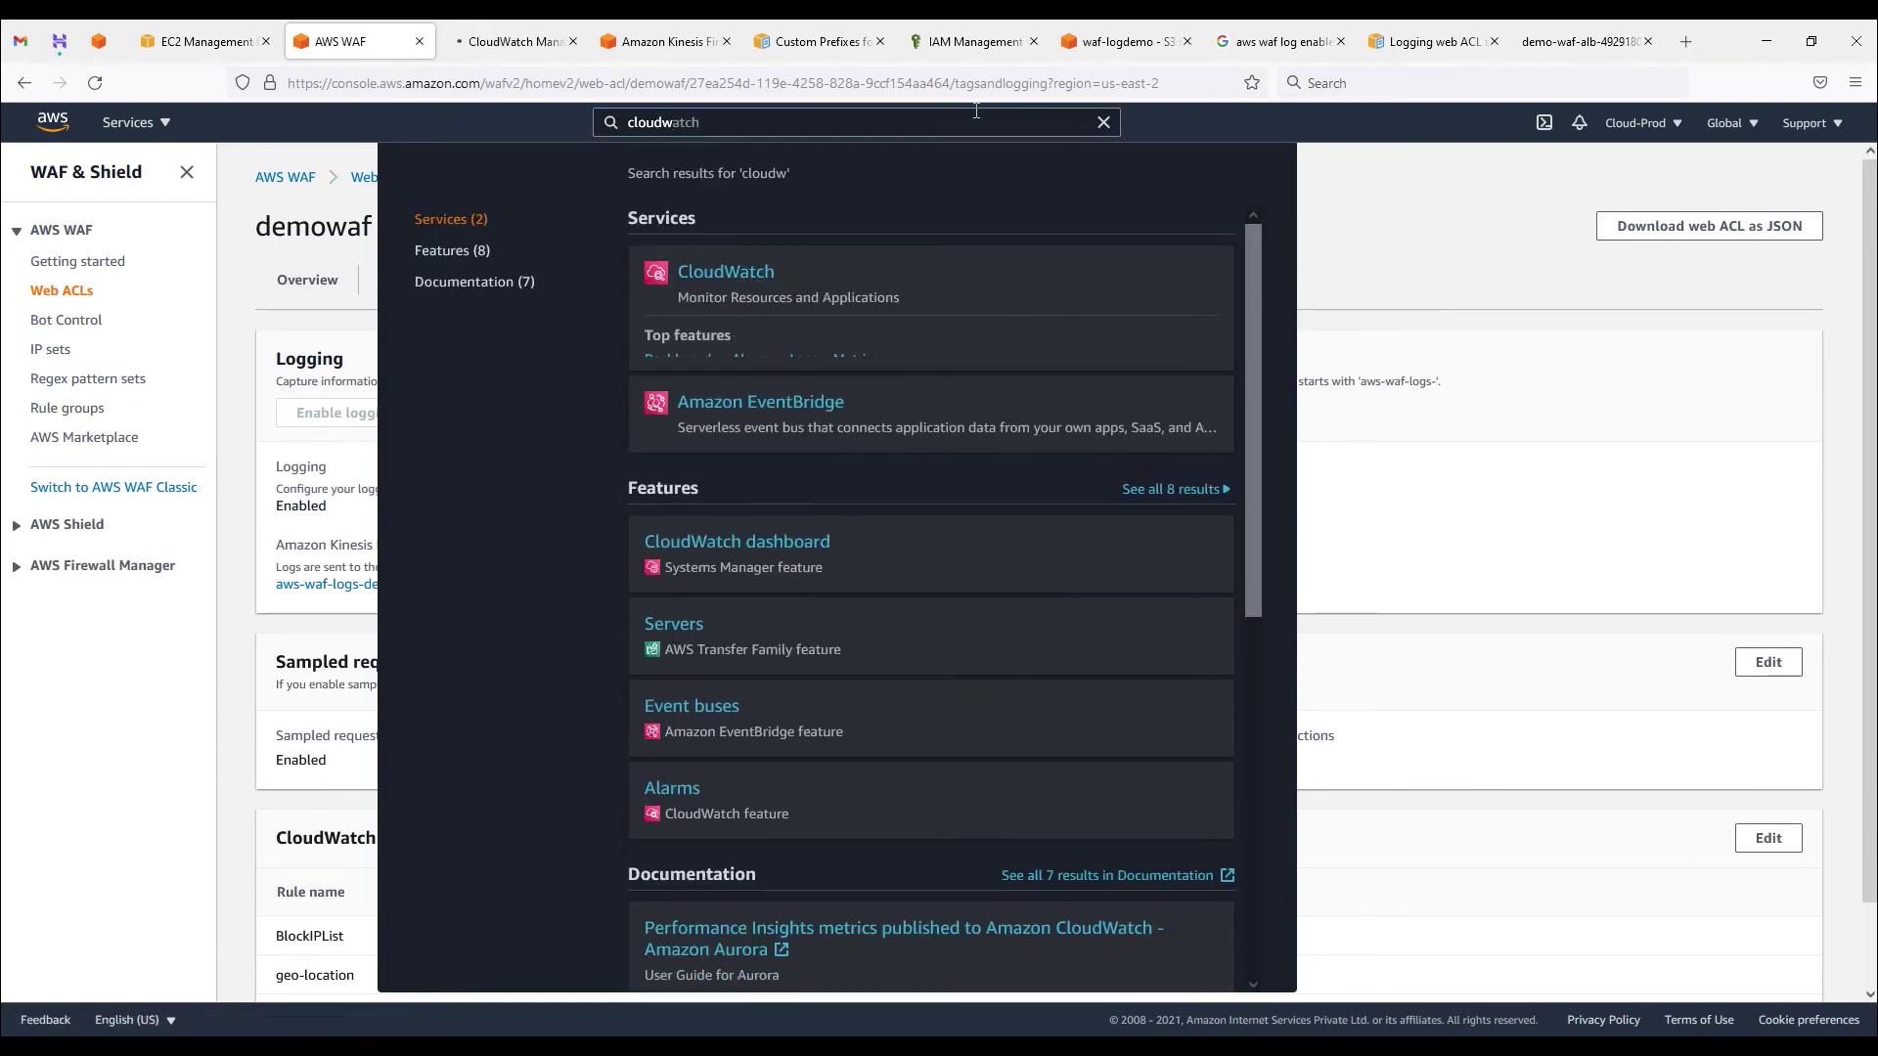
click(509, 41)
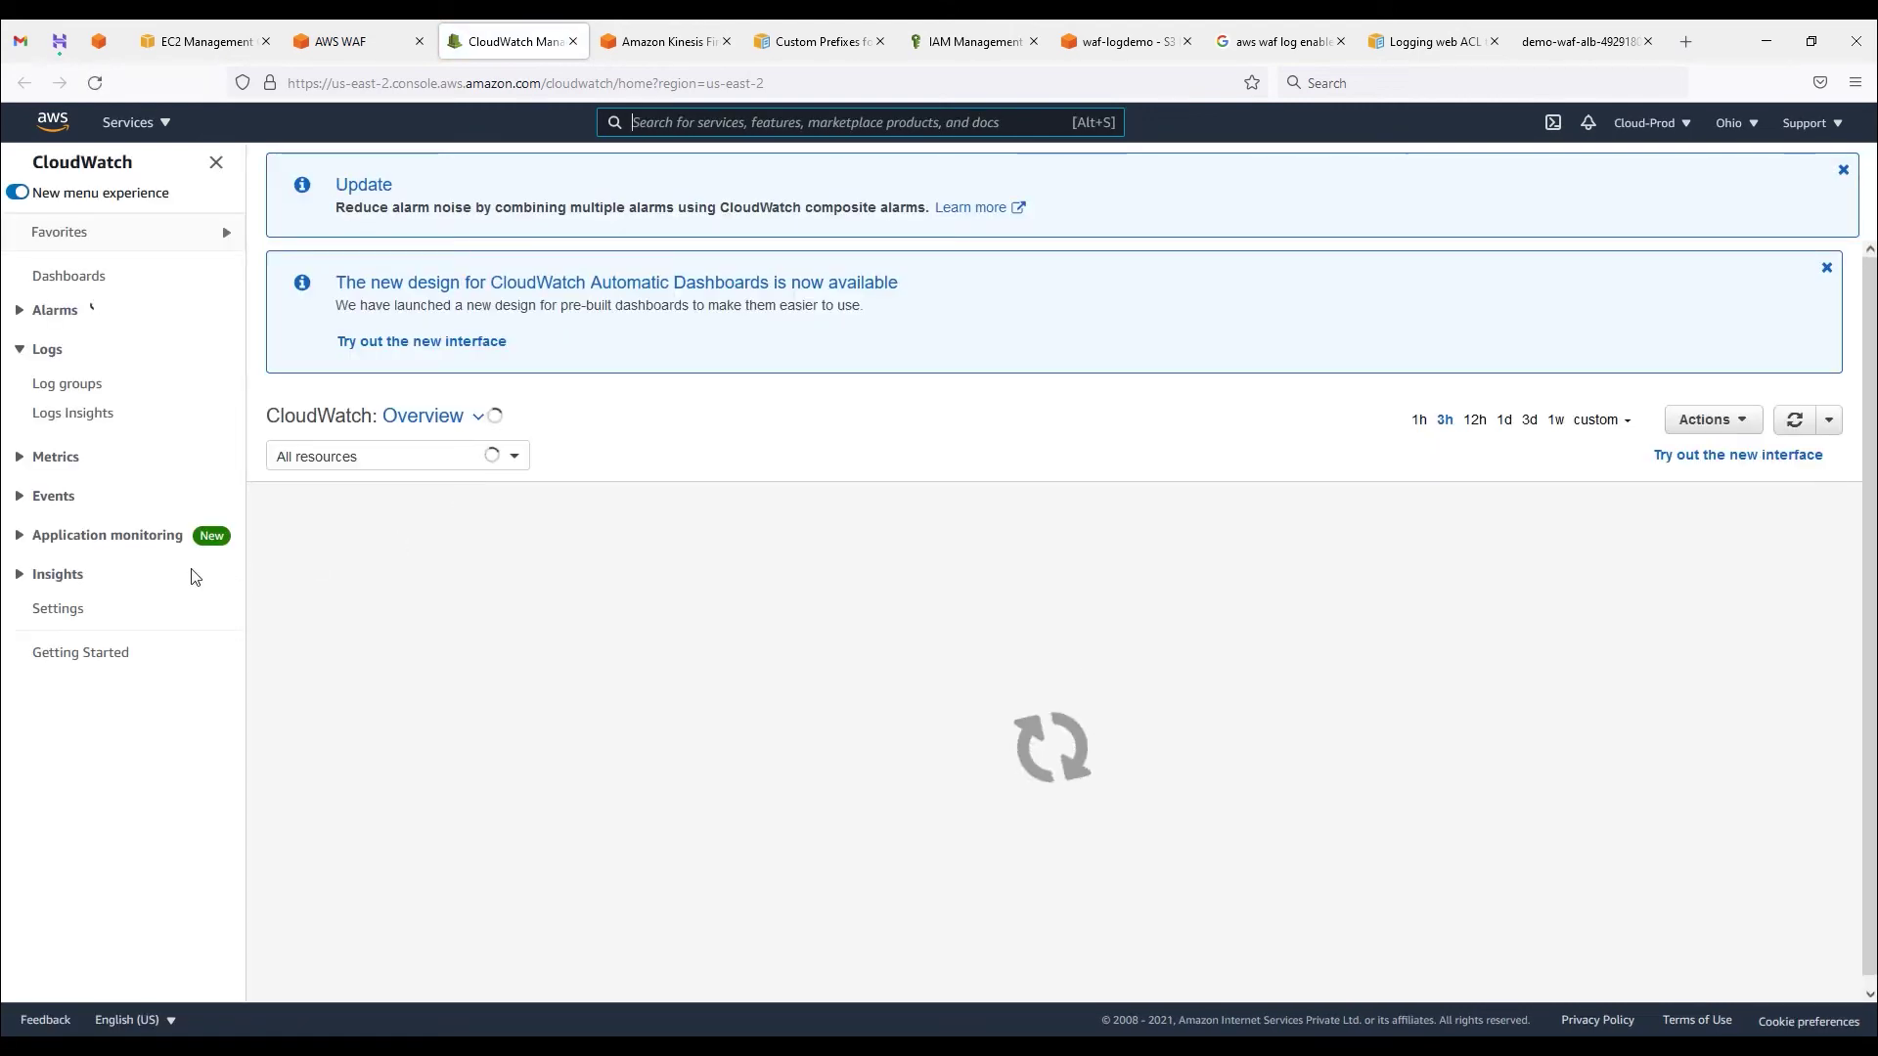
Step: View the events of the S3Delivery log stream in the /aws/kinesisfirehose/aws-waf-logs-demowaf log group
click(70, 384)
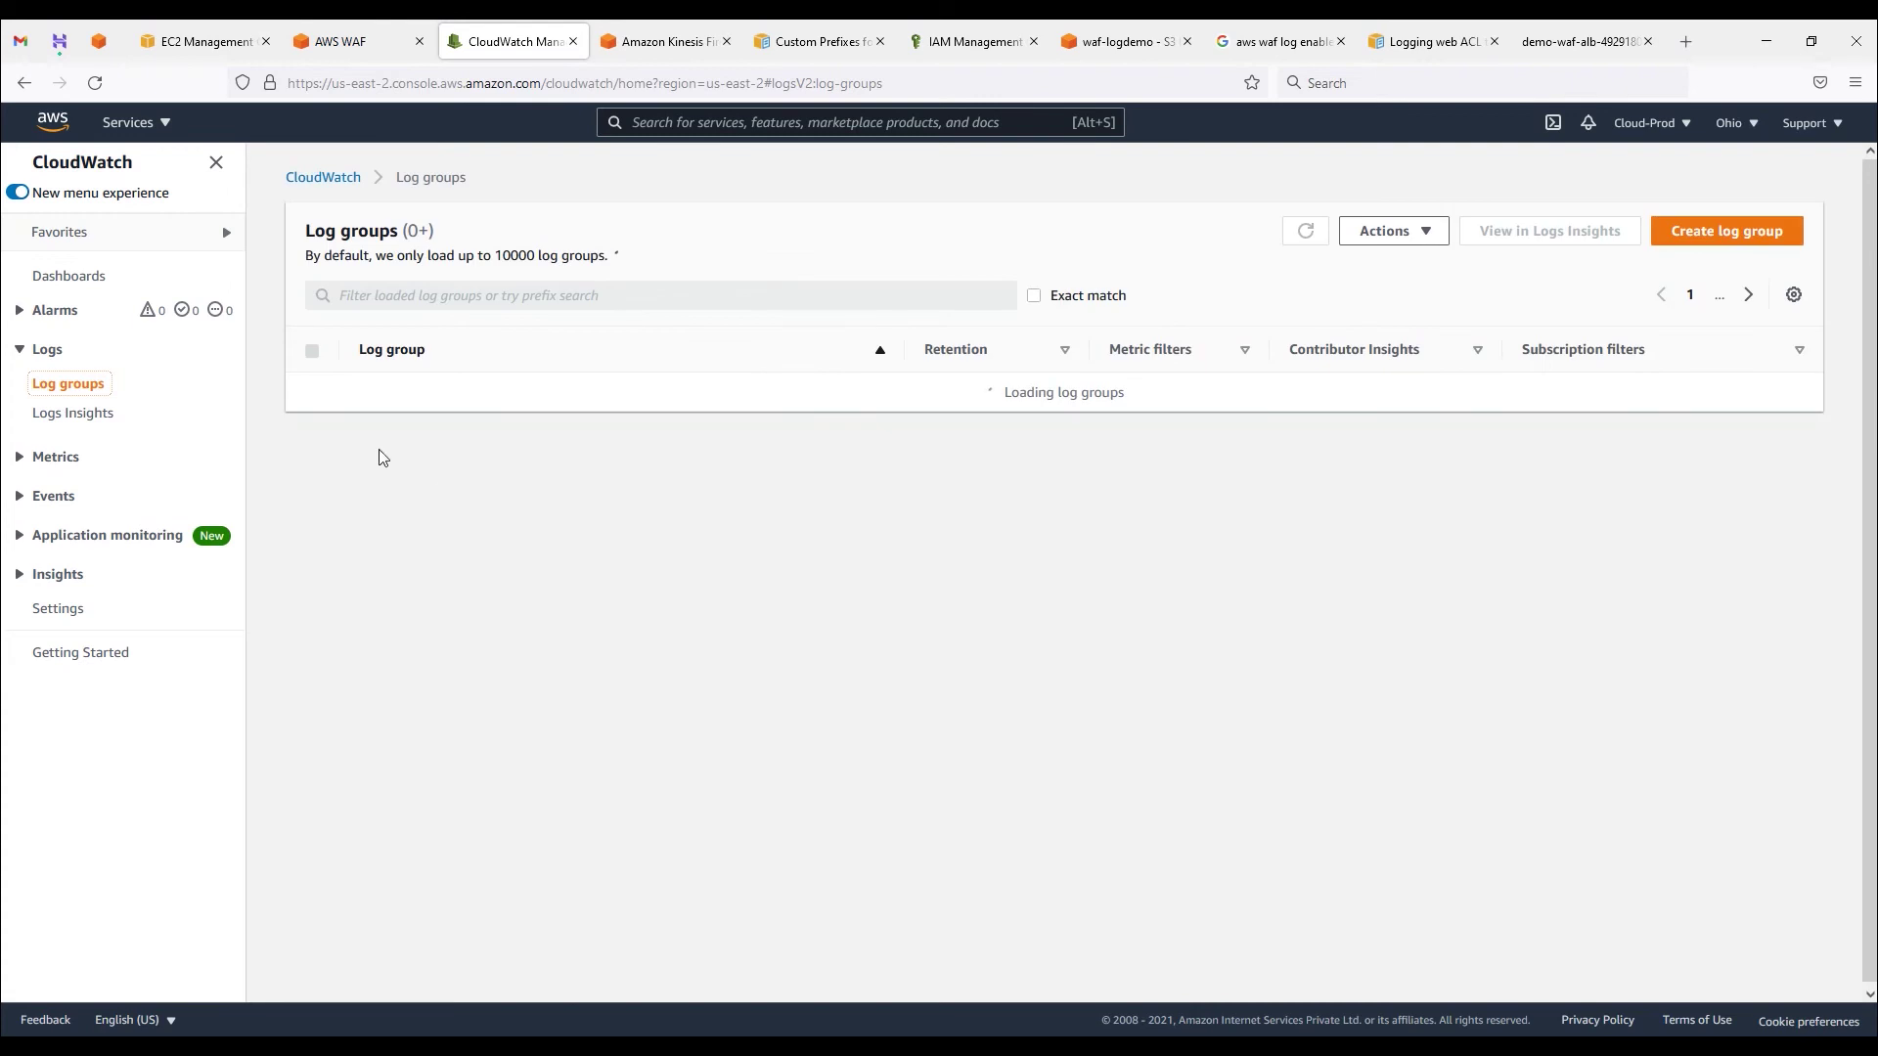
drag(636, 402, 472, 401)
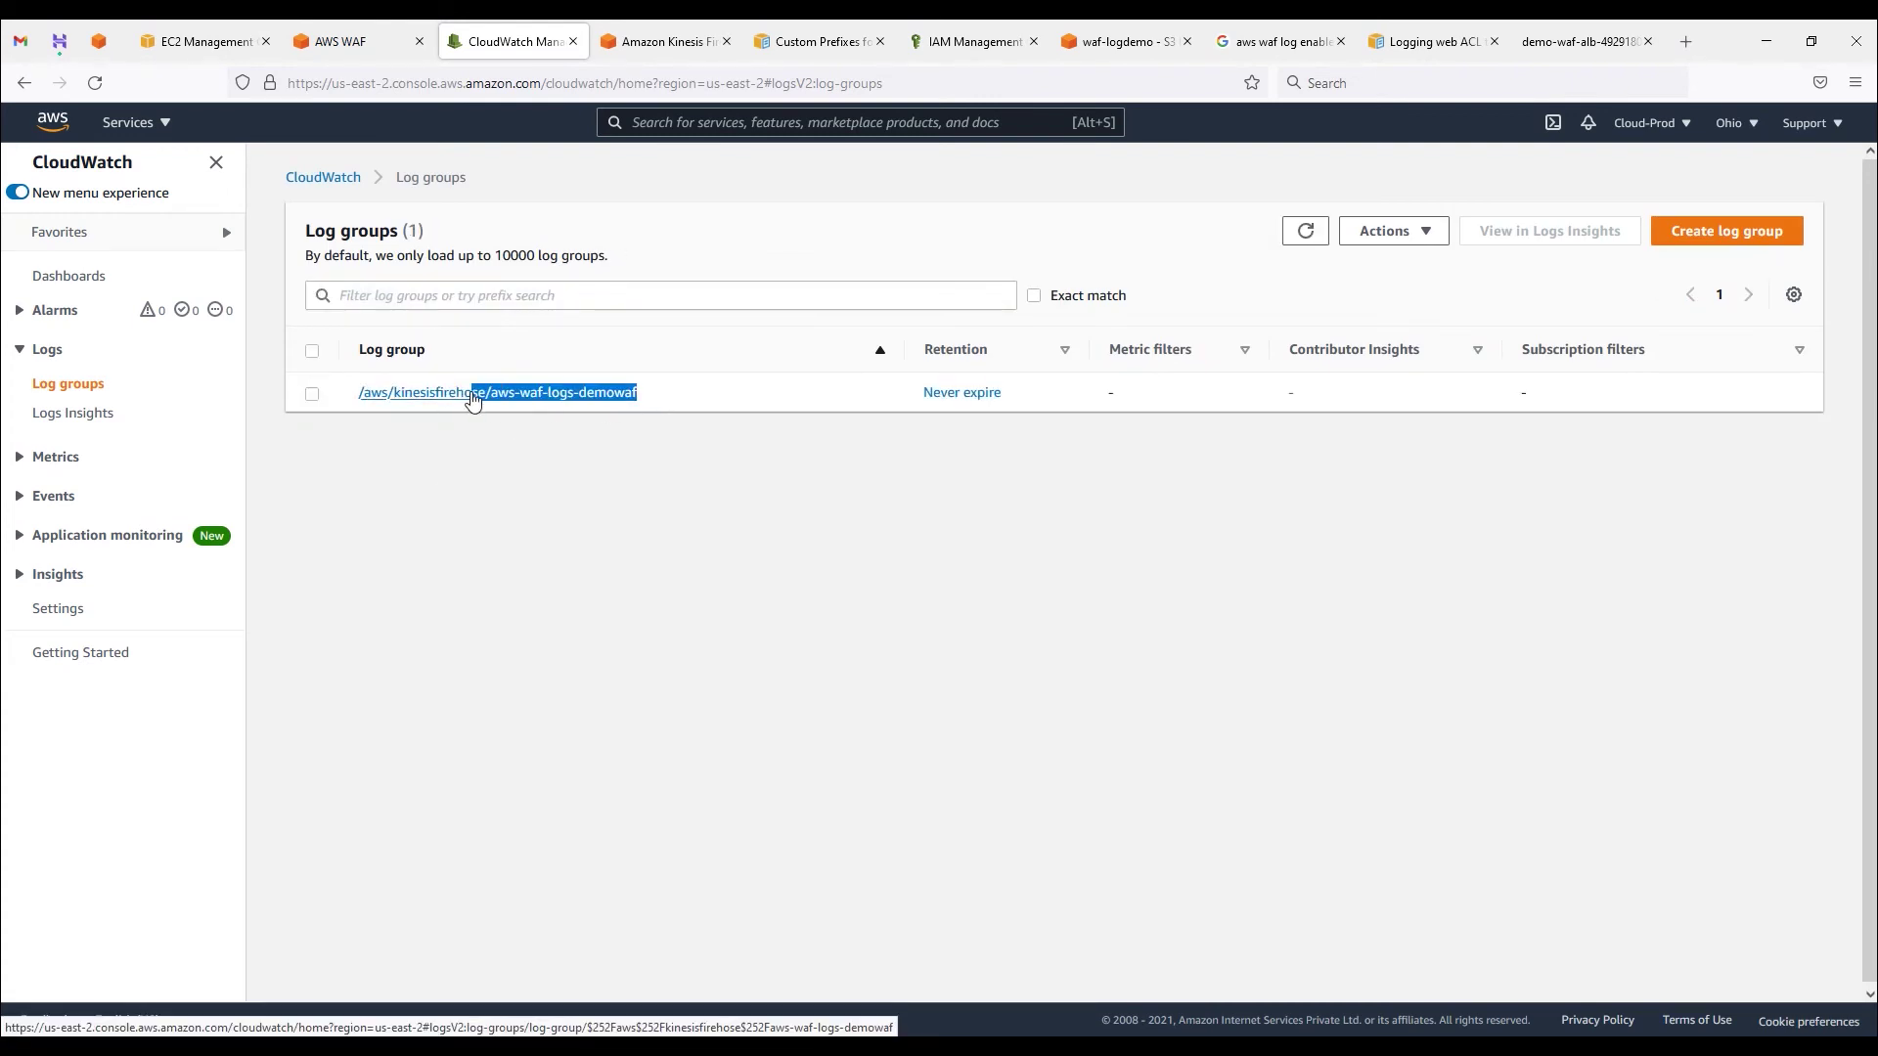
click(476, 399)
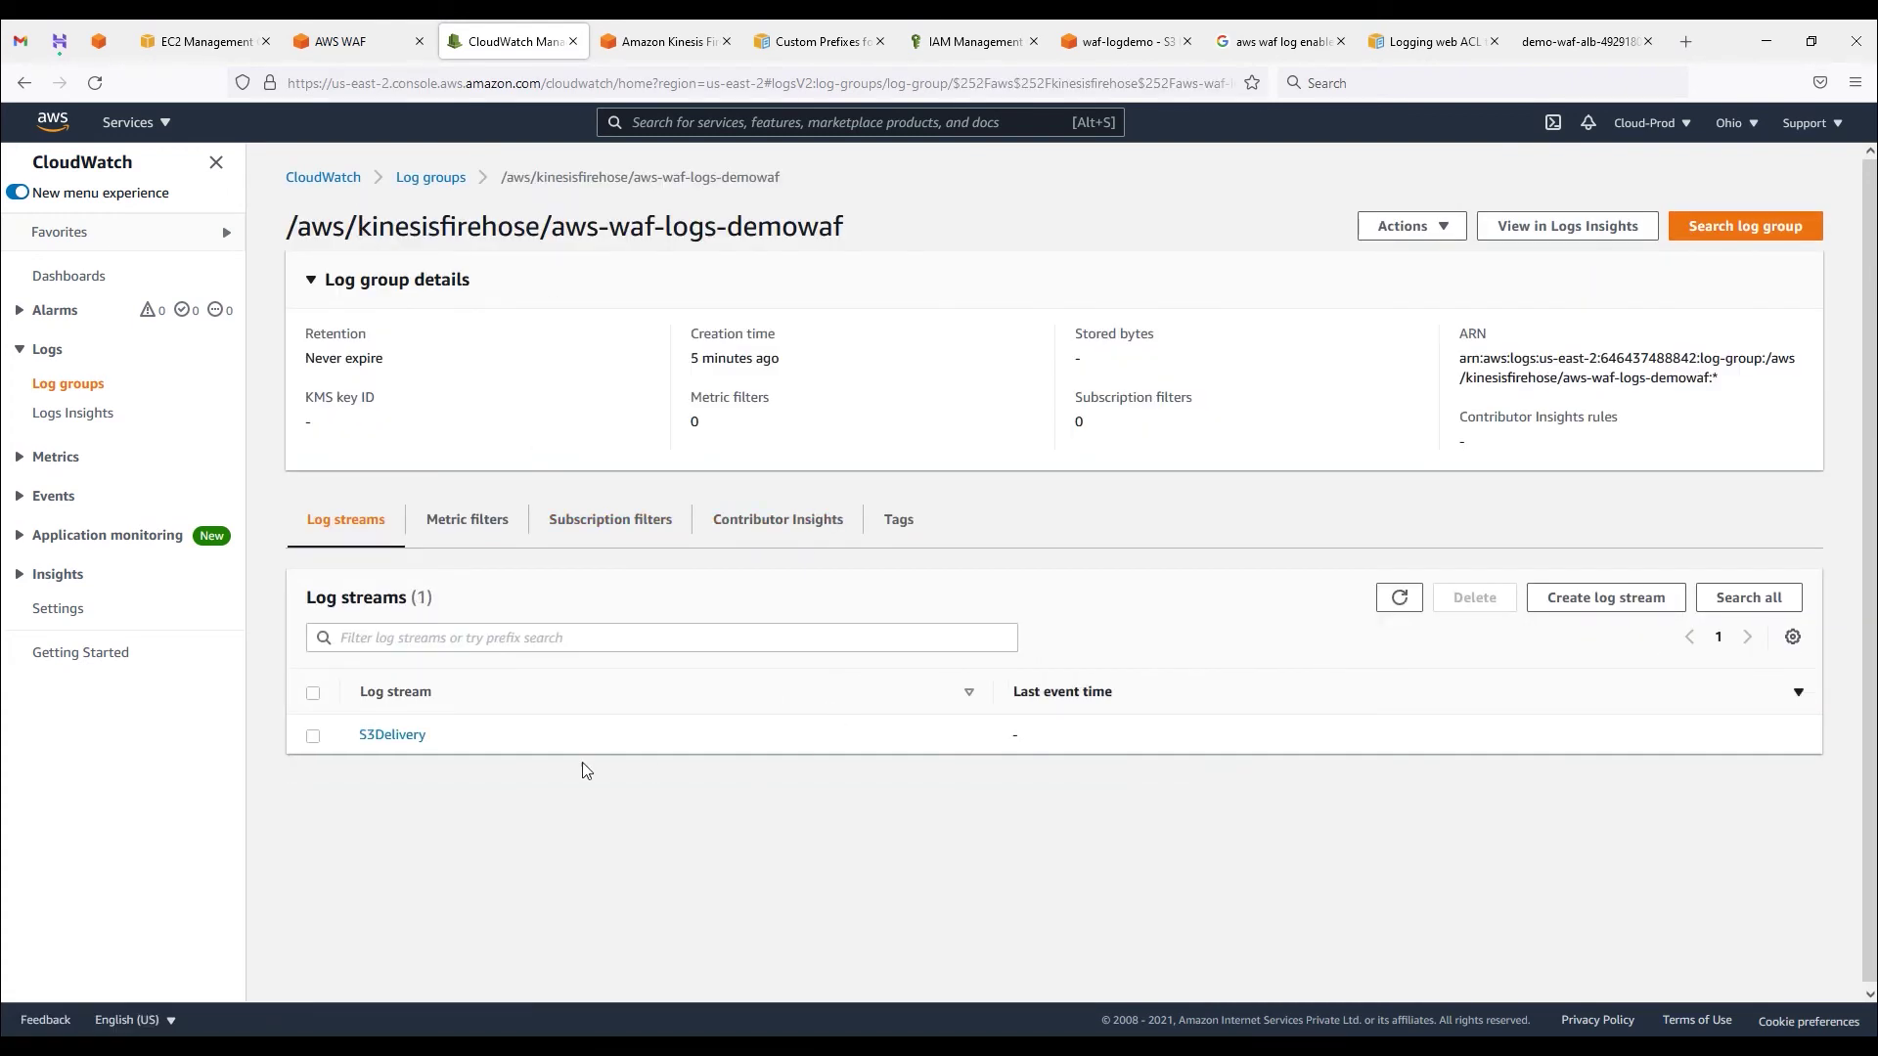
click(391, 736)
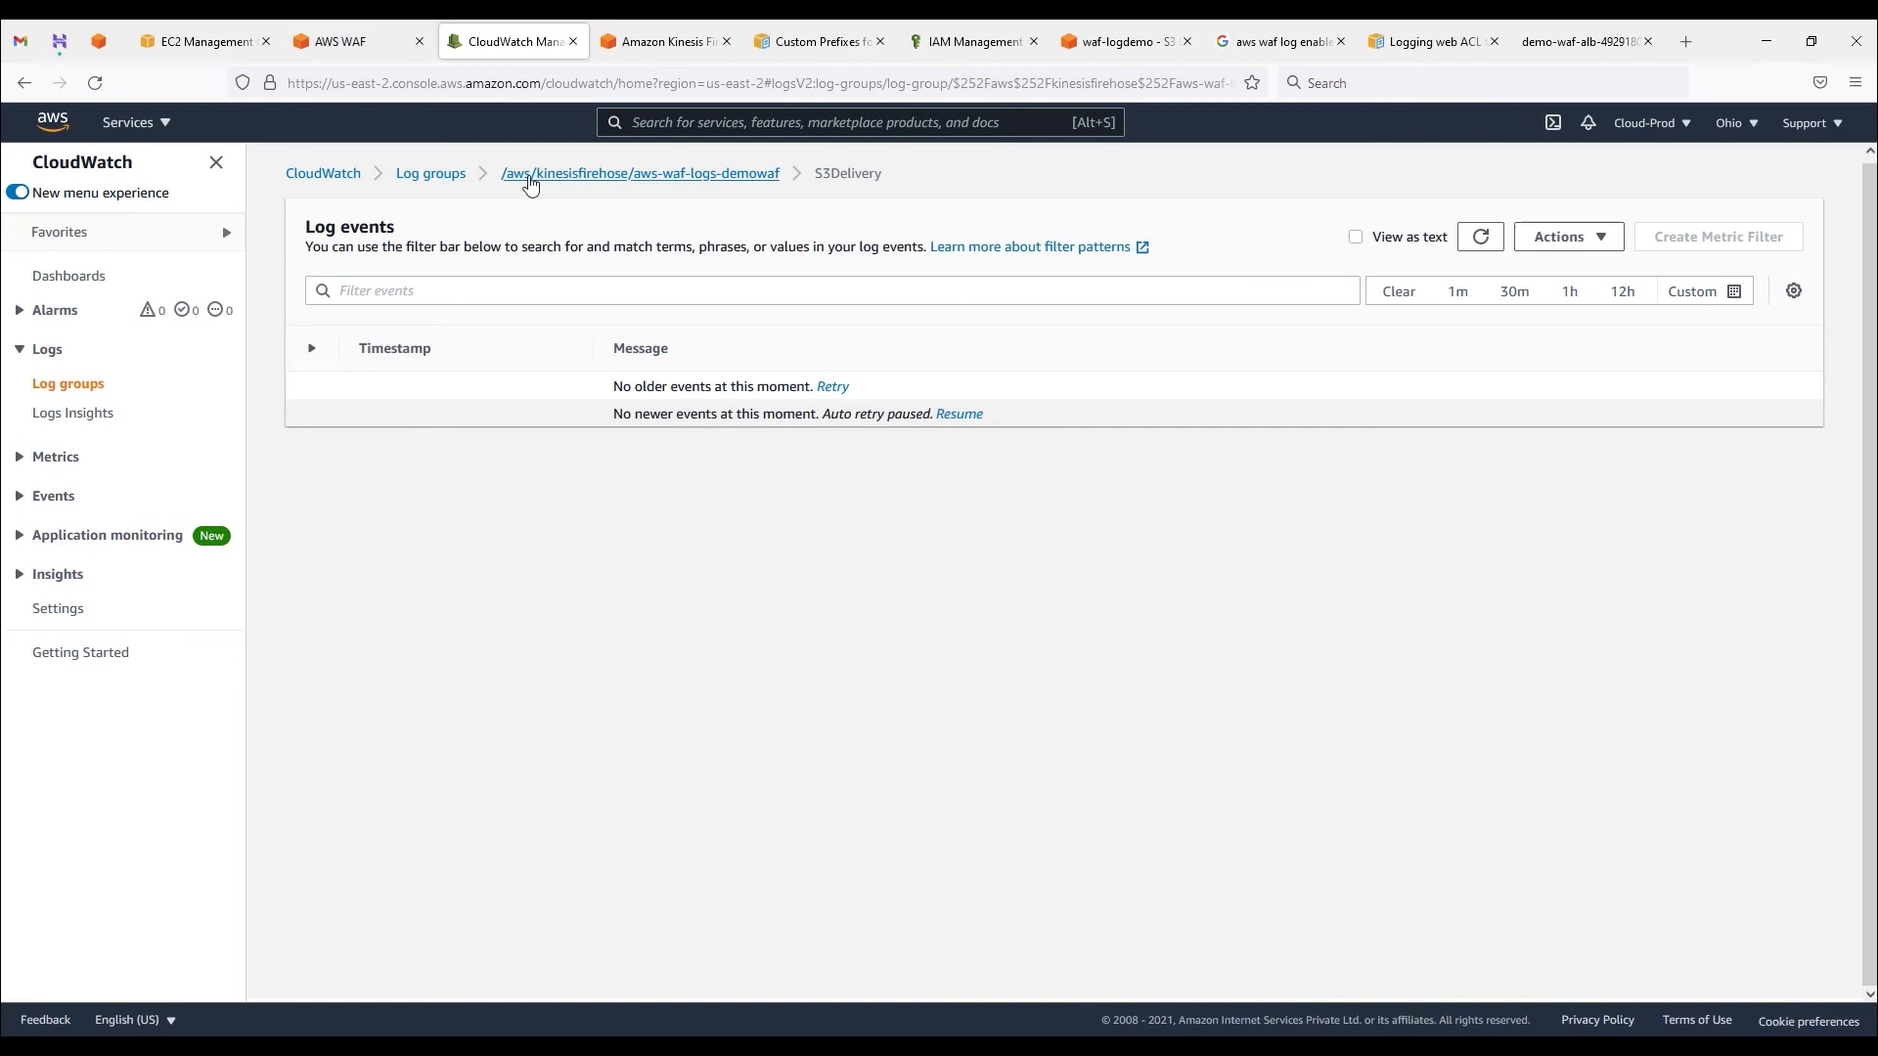
Step: Set the retention of the /aws/kinesisfirehose/aws-waf-logs-demowaf log group to 1 month (30 days)
click(452, 178)
drag(1025, 391, 976, 405)
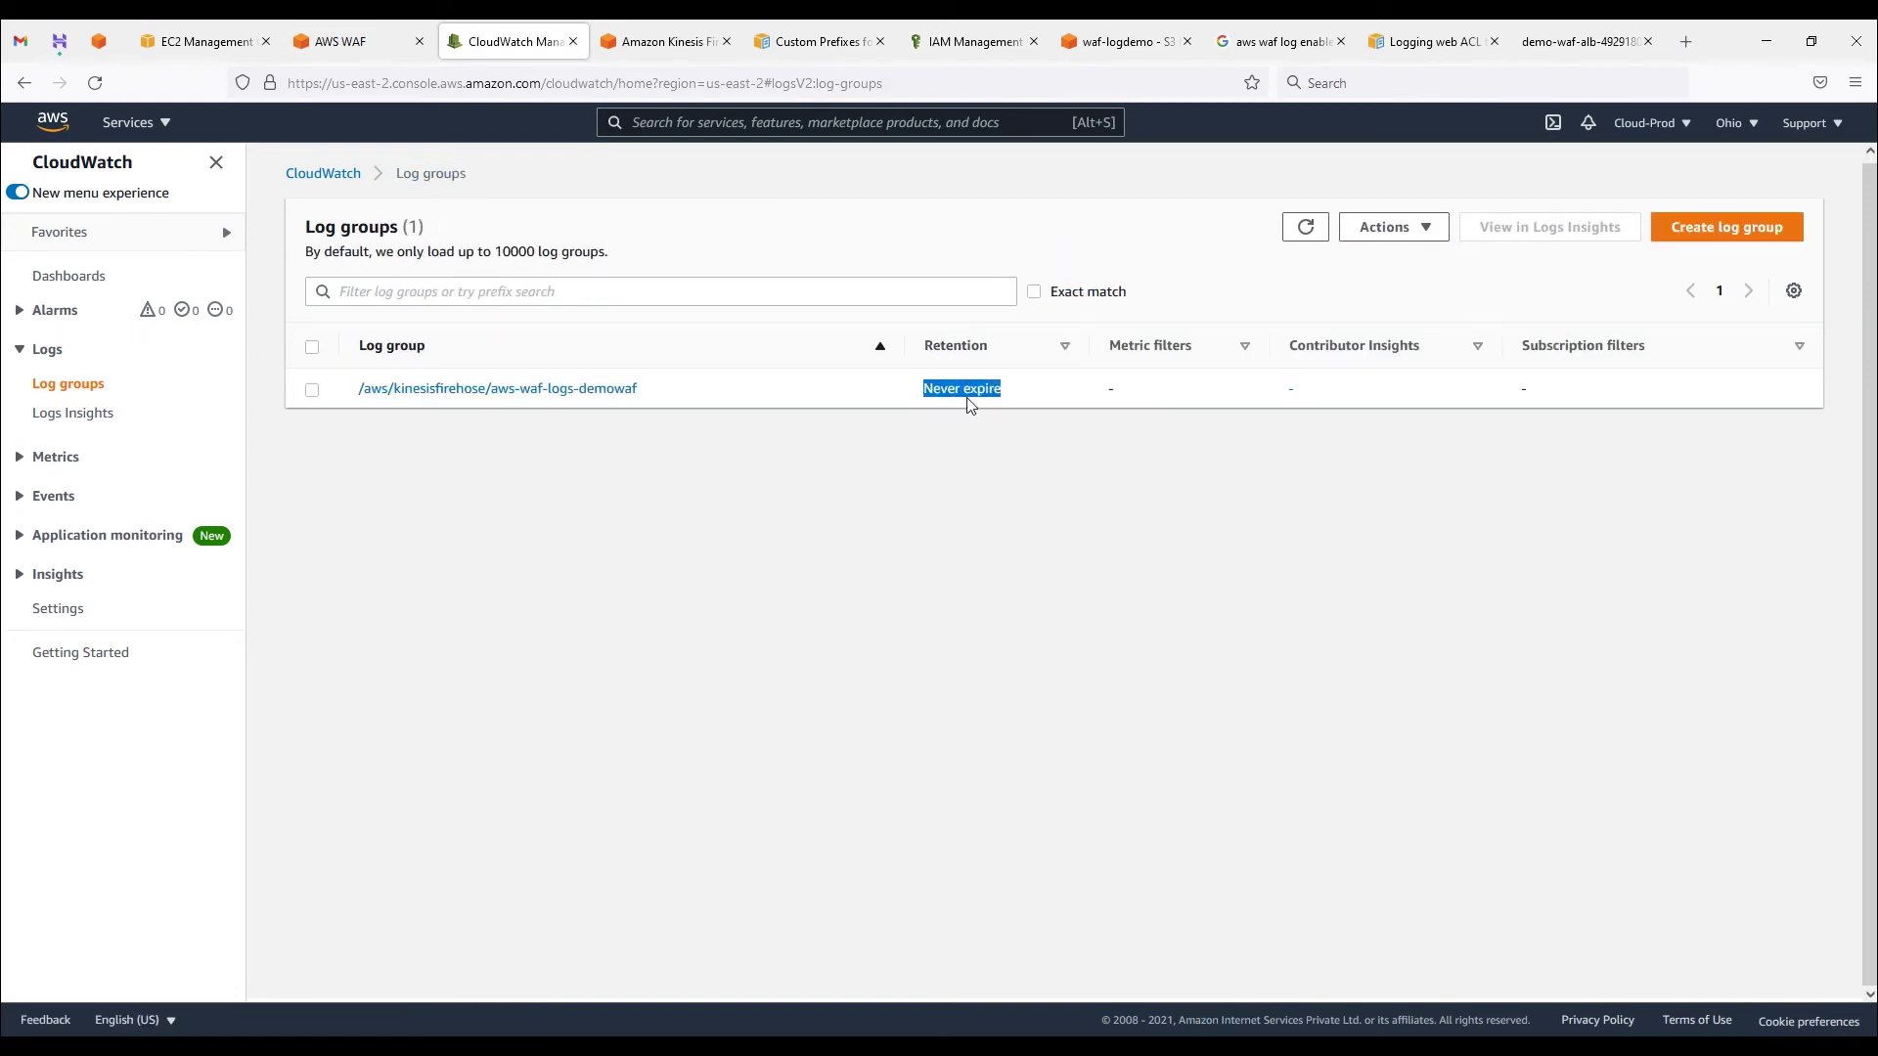
click(971, 391)
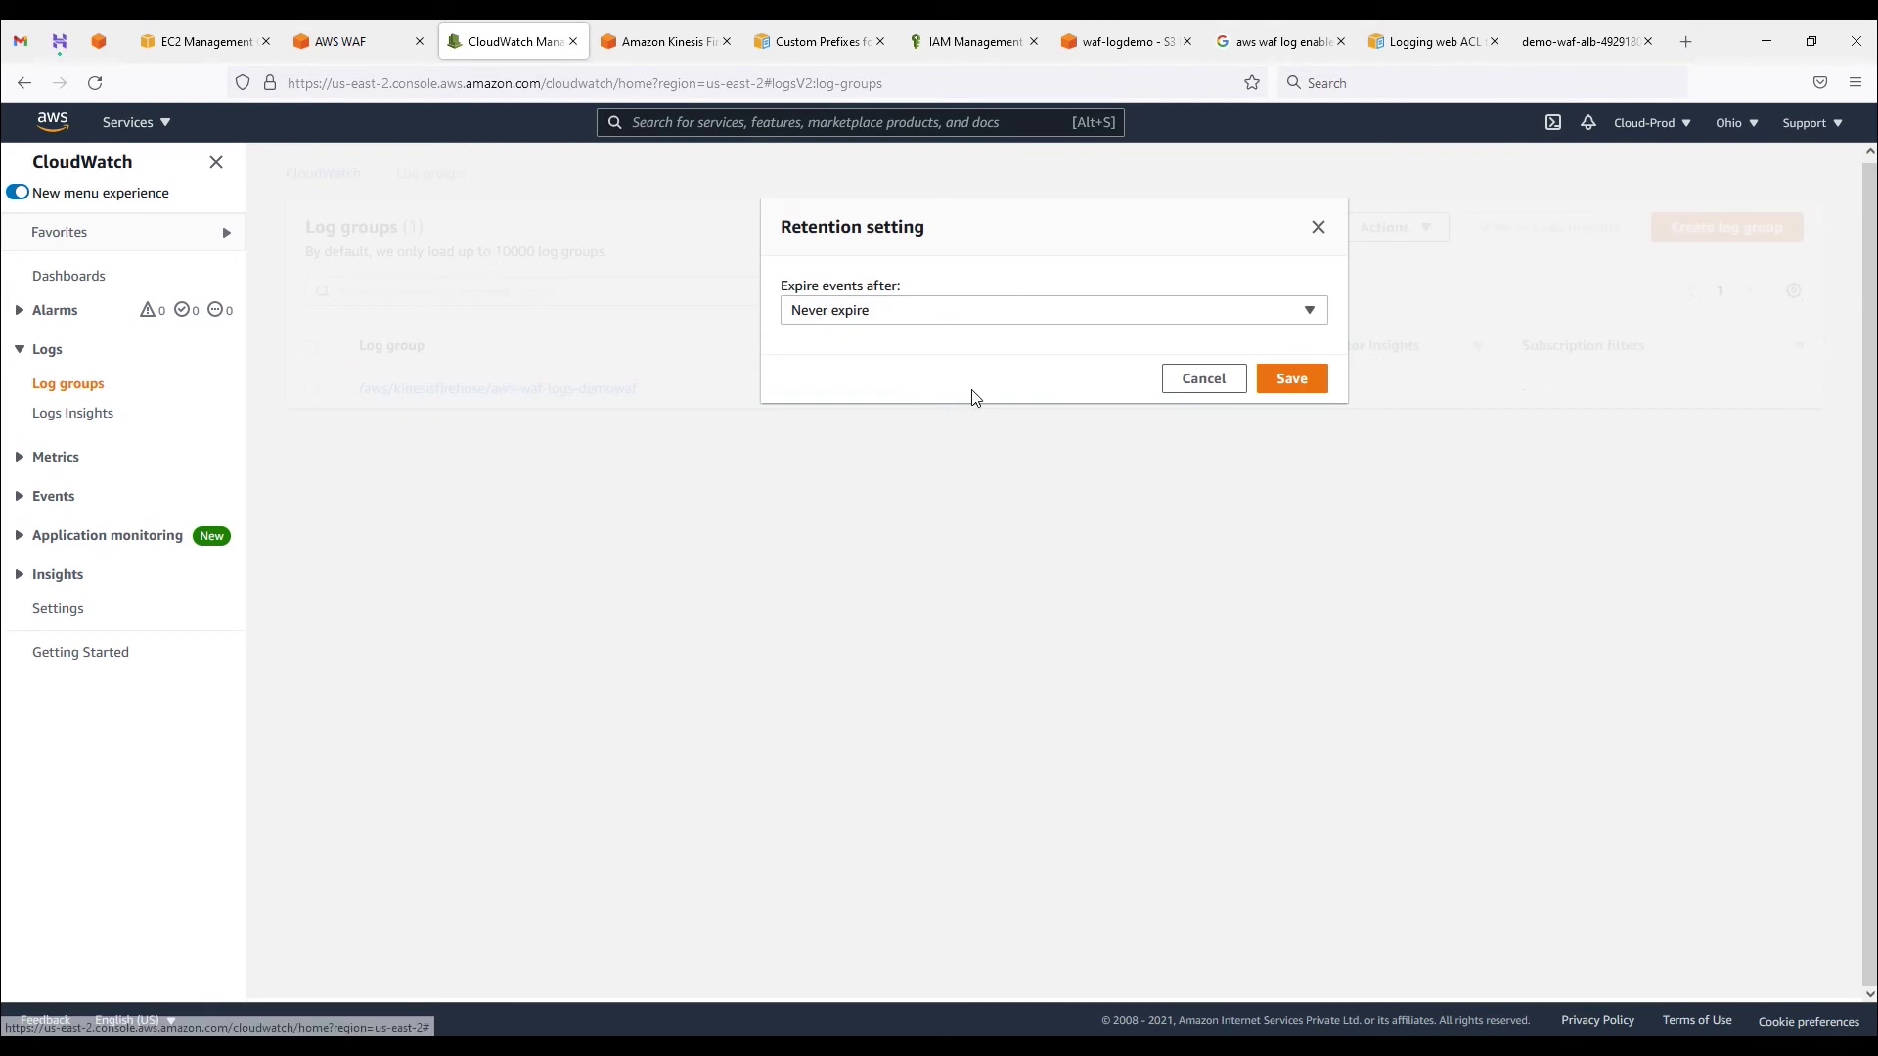
click(976, 323)
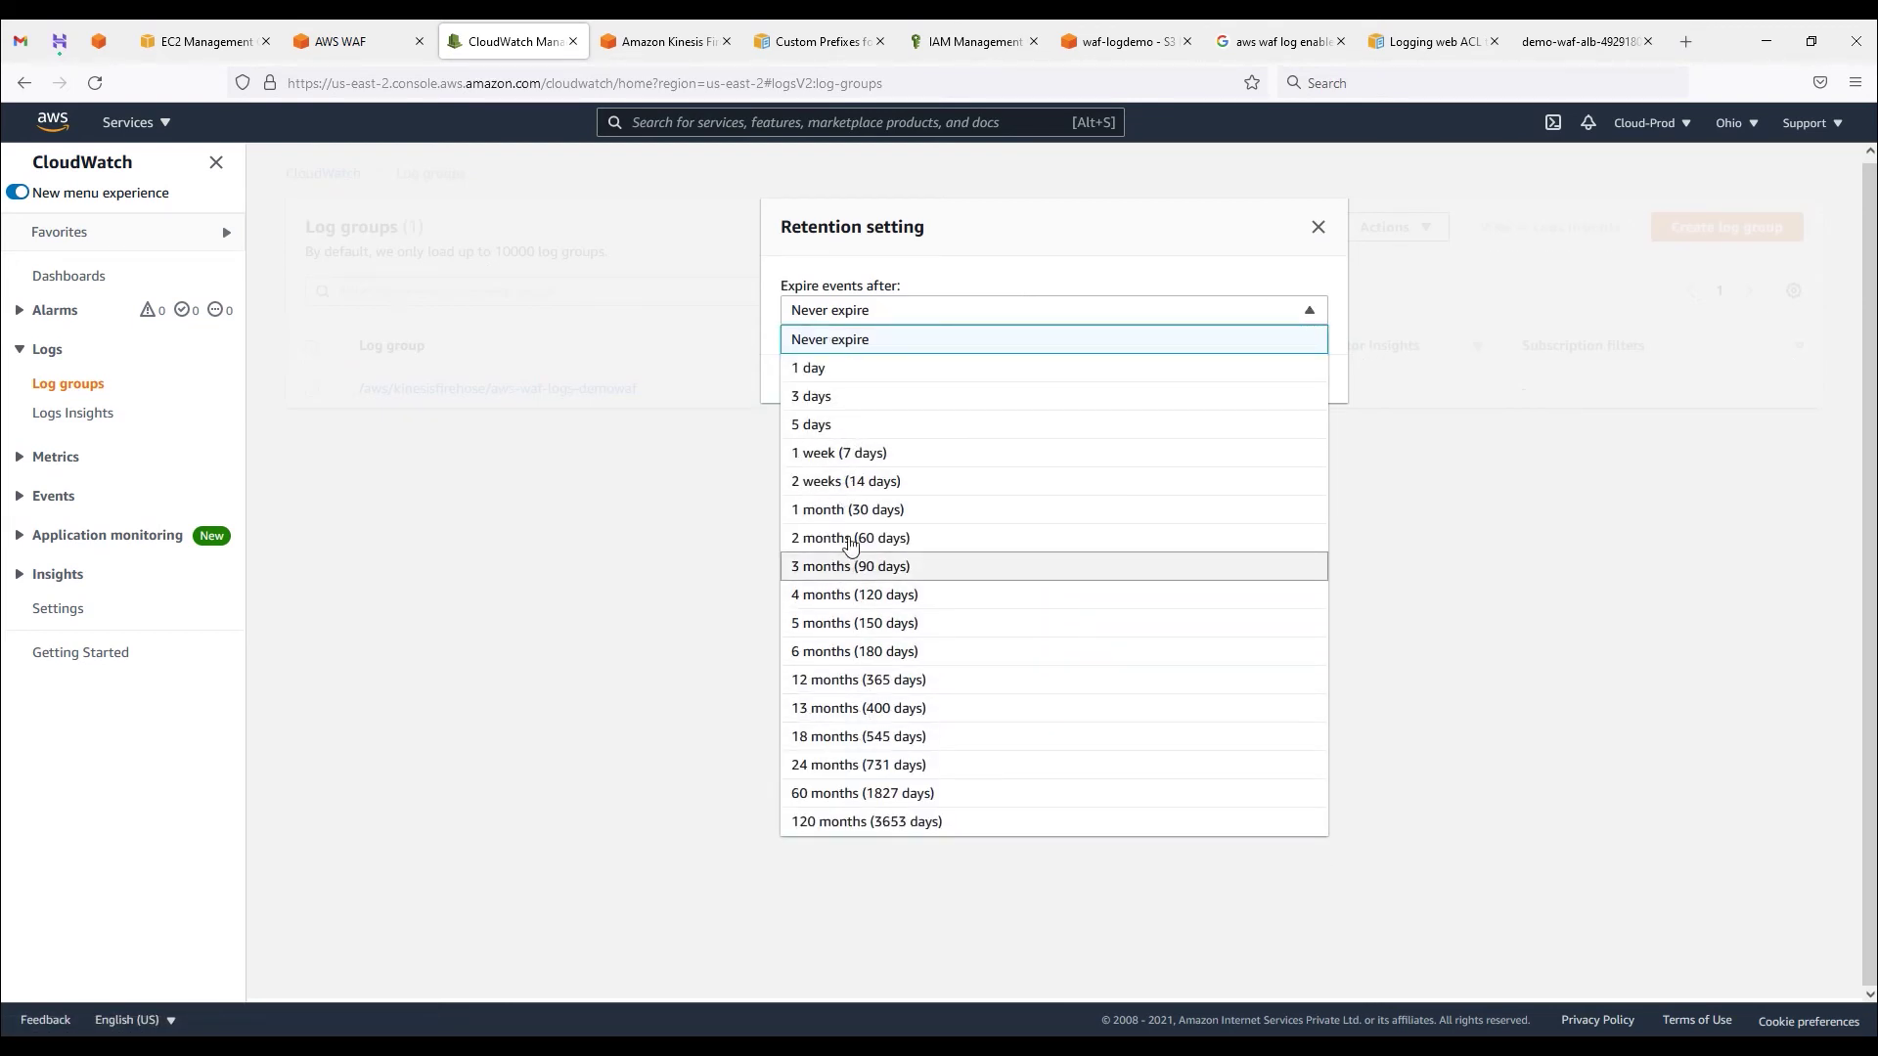
click(857, 509)
click(1290, 409)
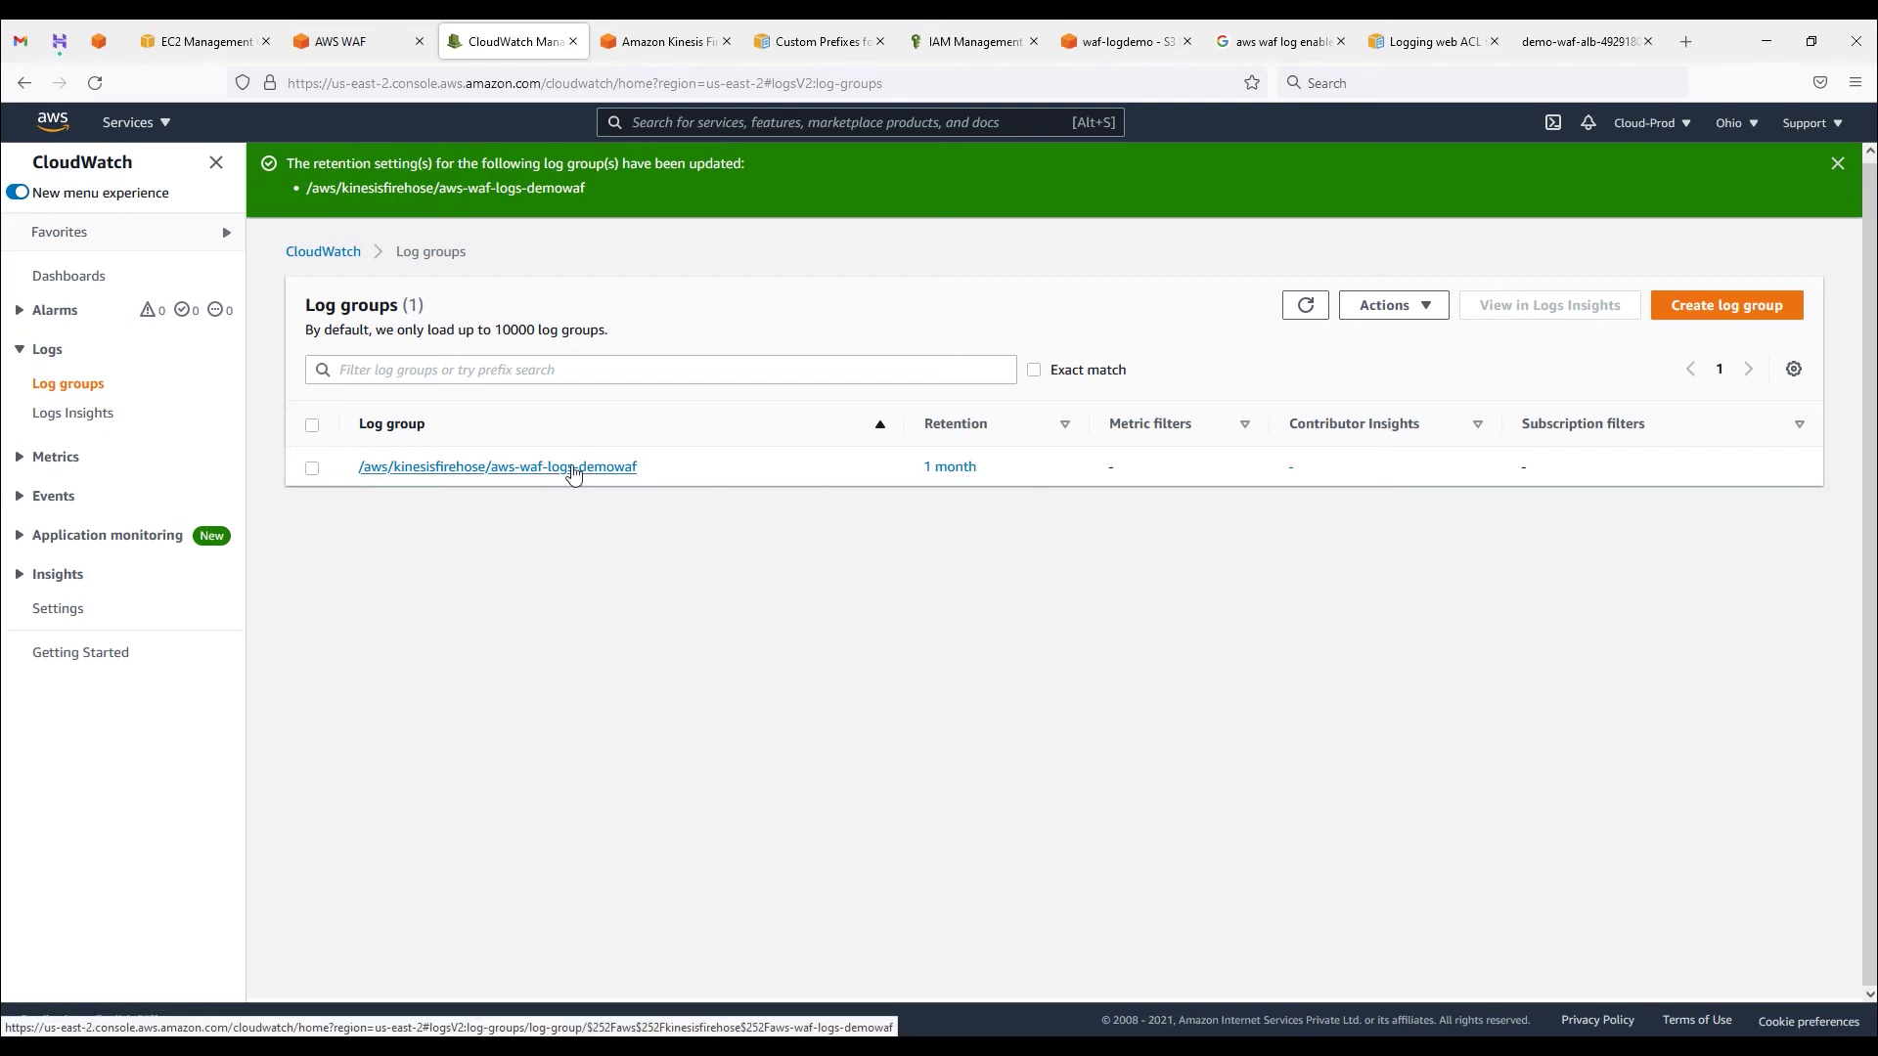
Step: Check the aws-waf-logs-demowaf log group's details and close the Custom Prefixes documentation page
click(544, 470)
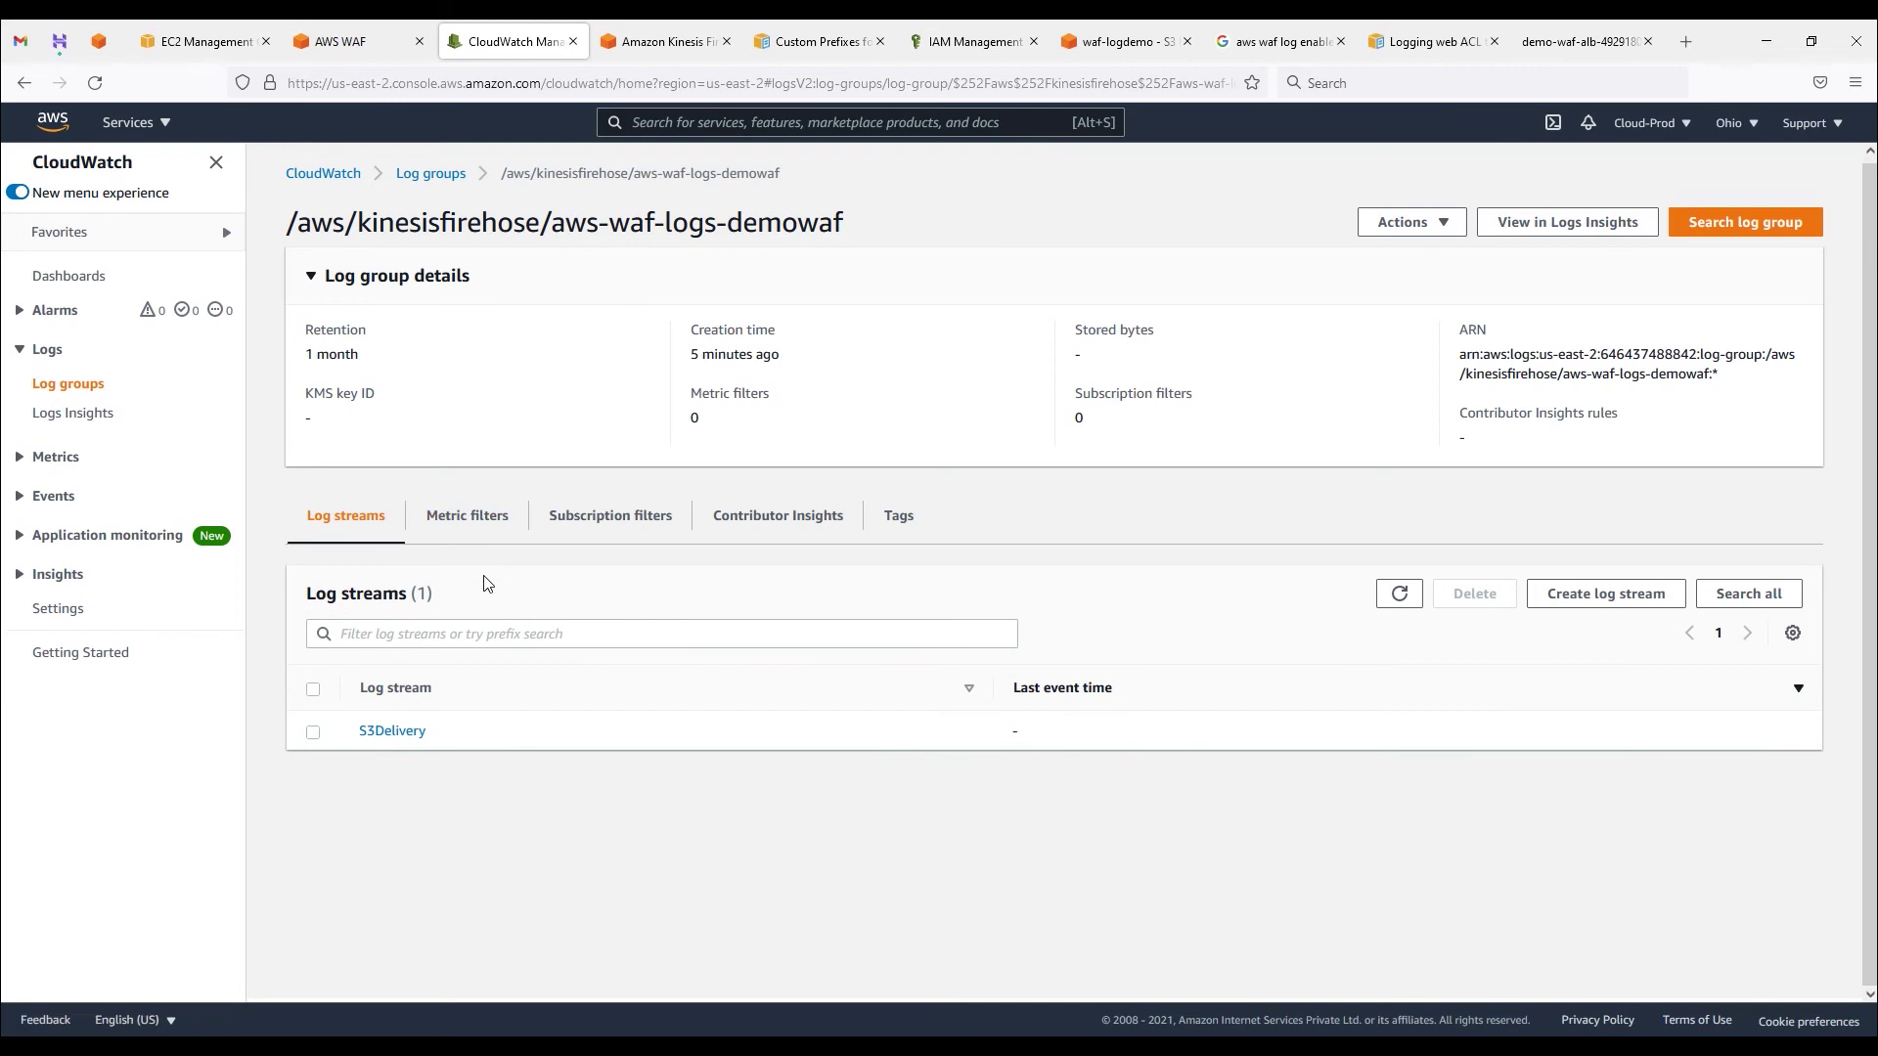
click(67, 384)
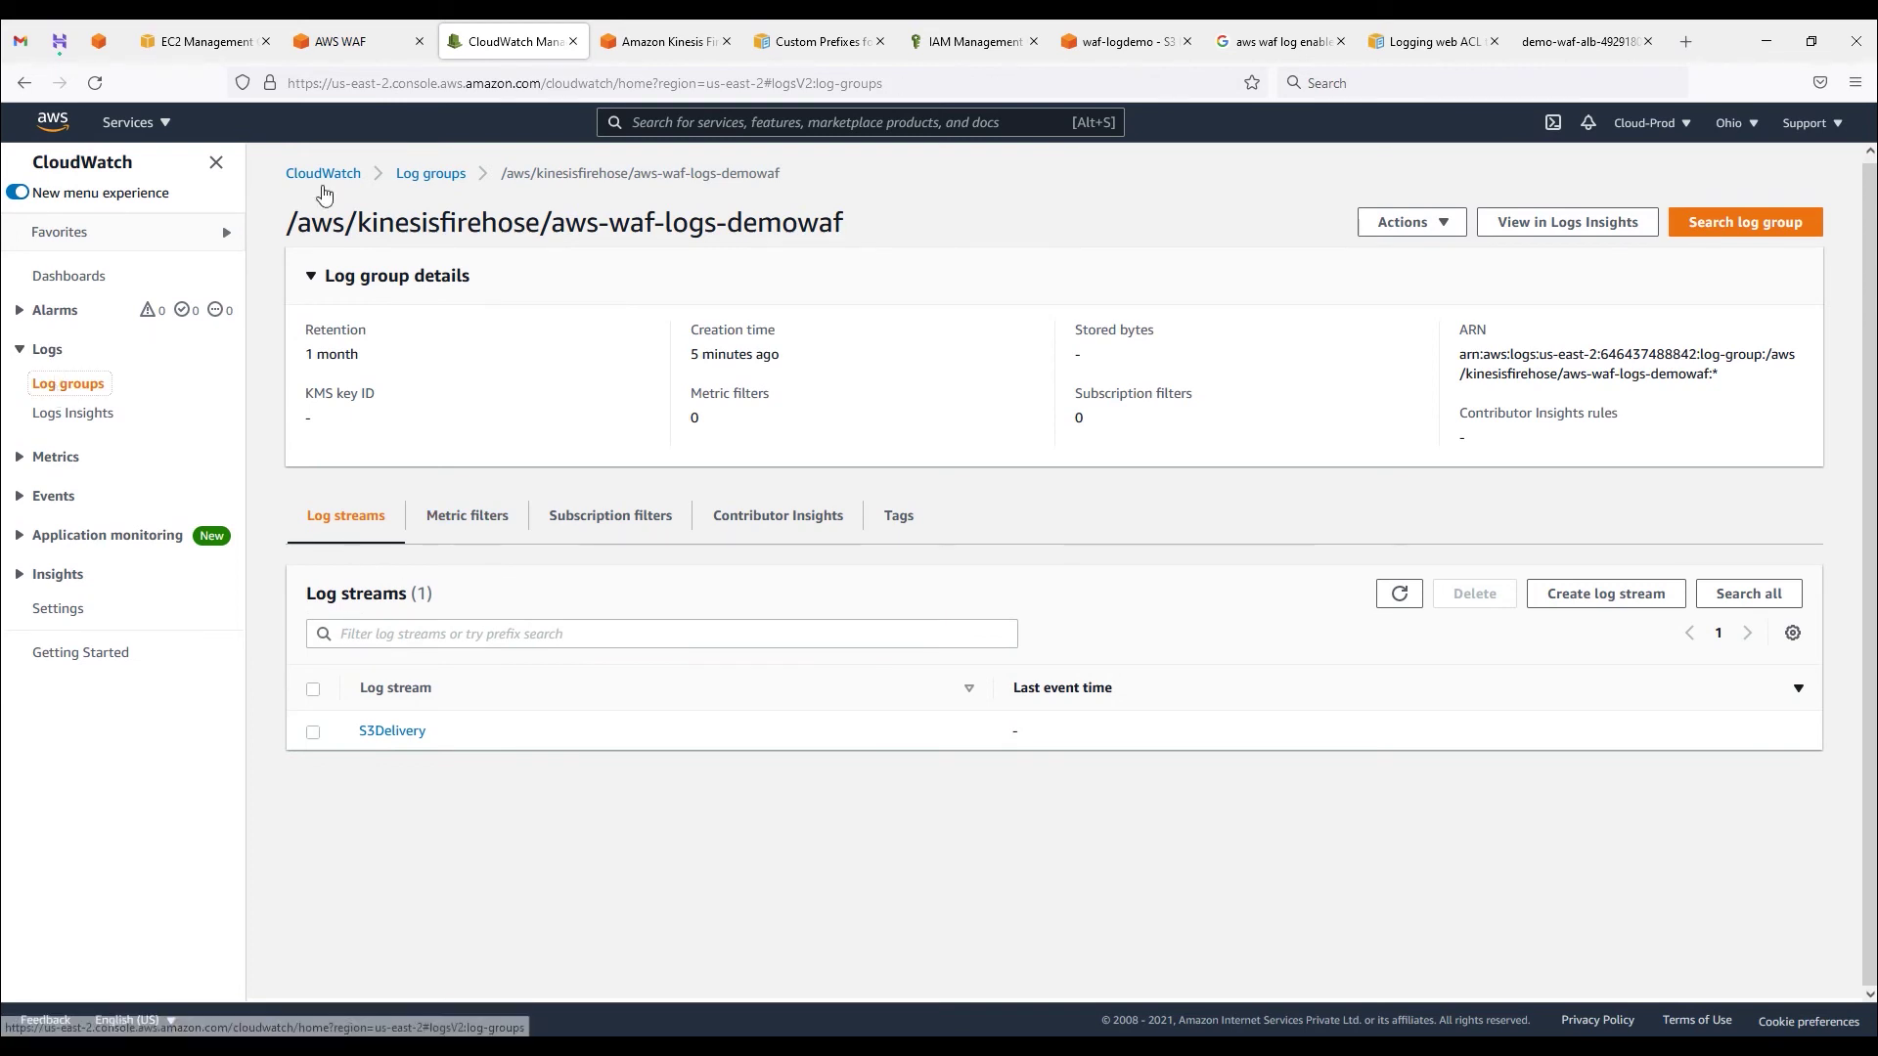
click(879, 41)
Step: Refresh the waf-logdemo bucket's objects and browse to the log file in the 2021/07/21/11/ folder
click(978, 41)
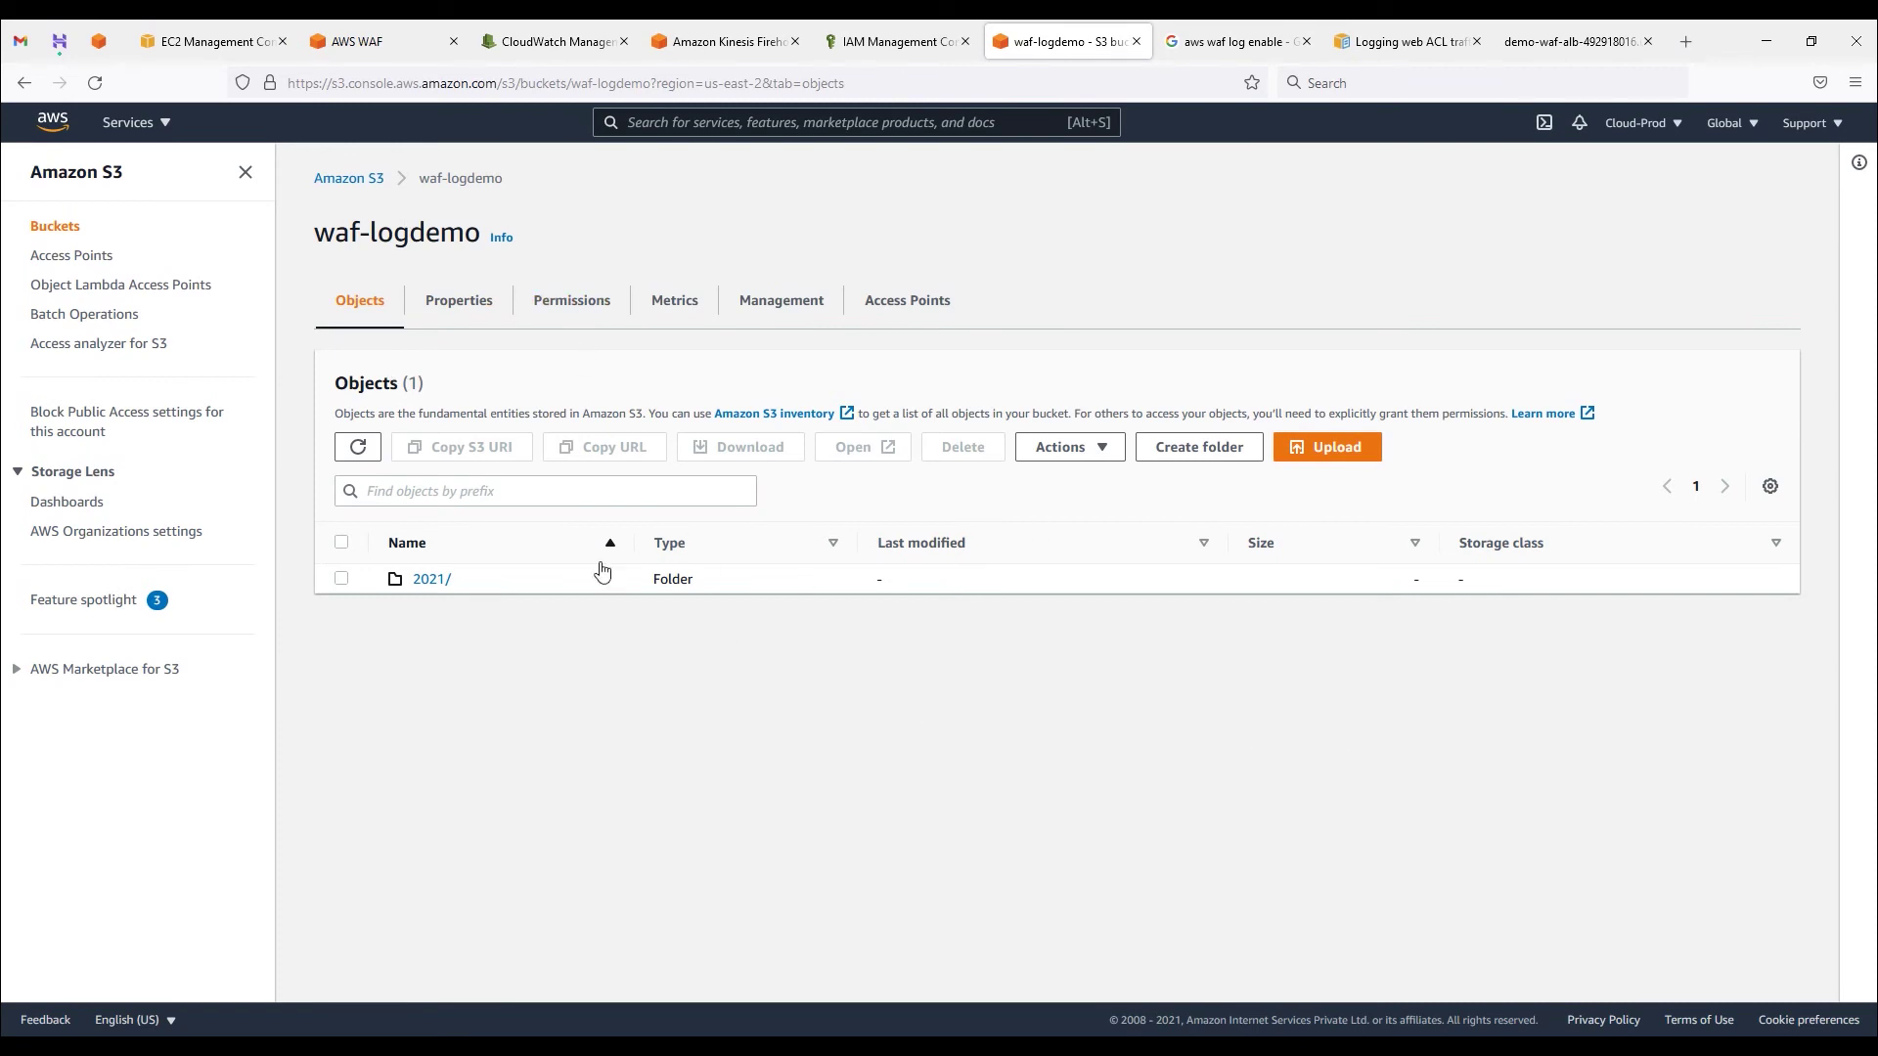
click(358, 447)
drag(461, 585, 411, 587)
click(433, 584)
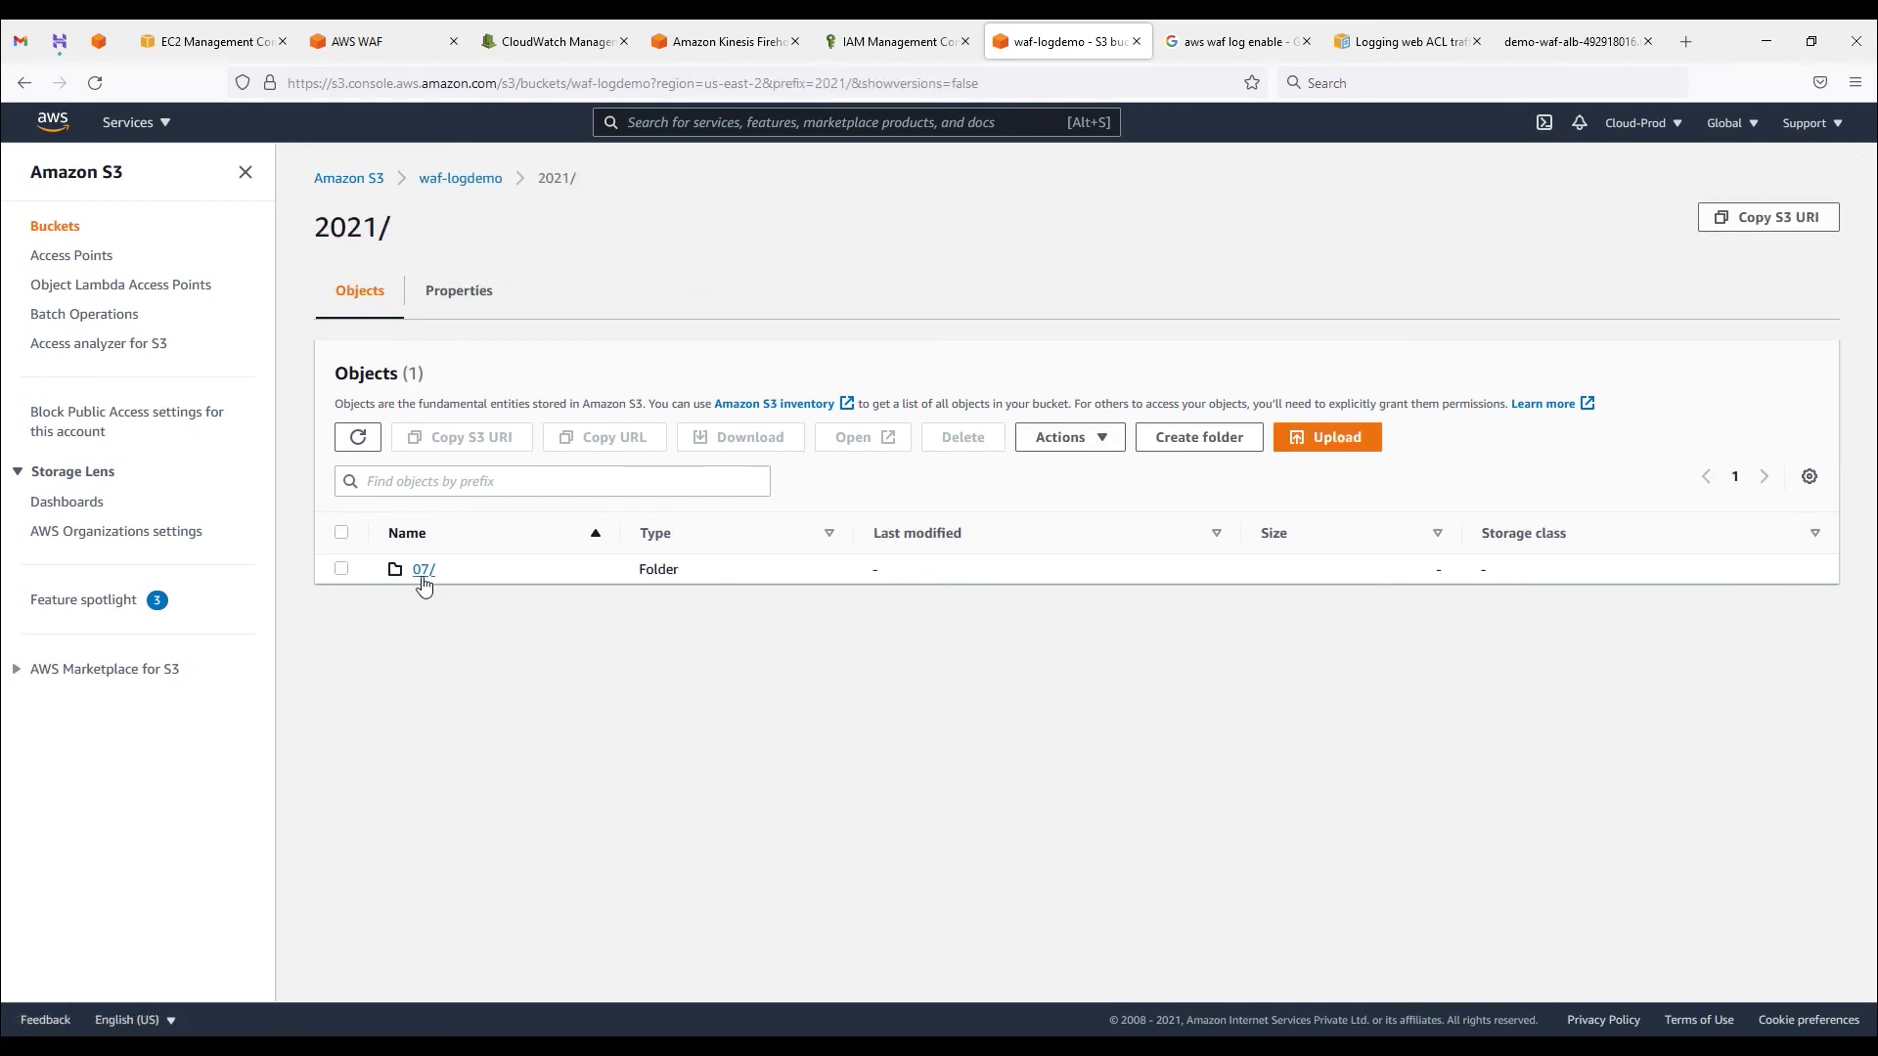
click(423, 577)
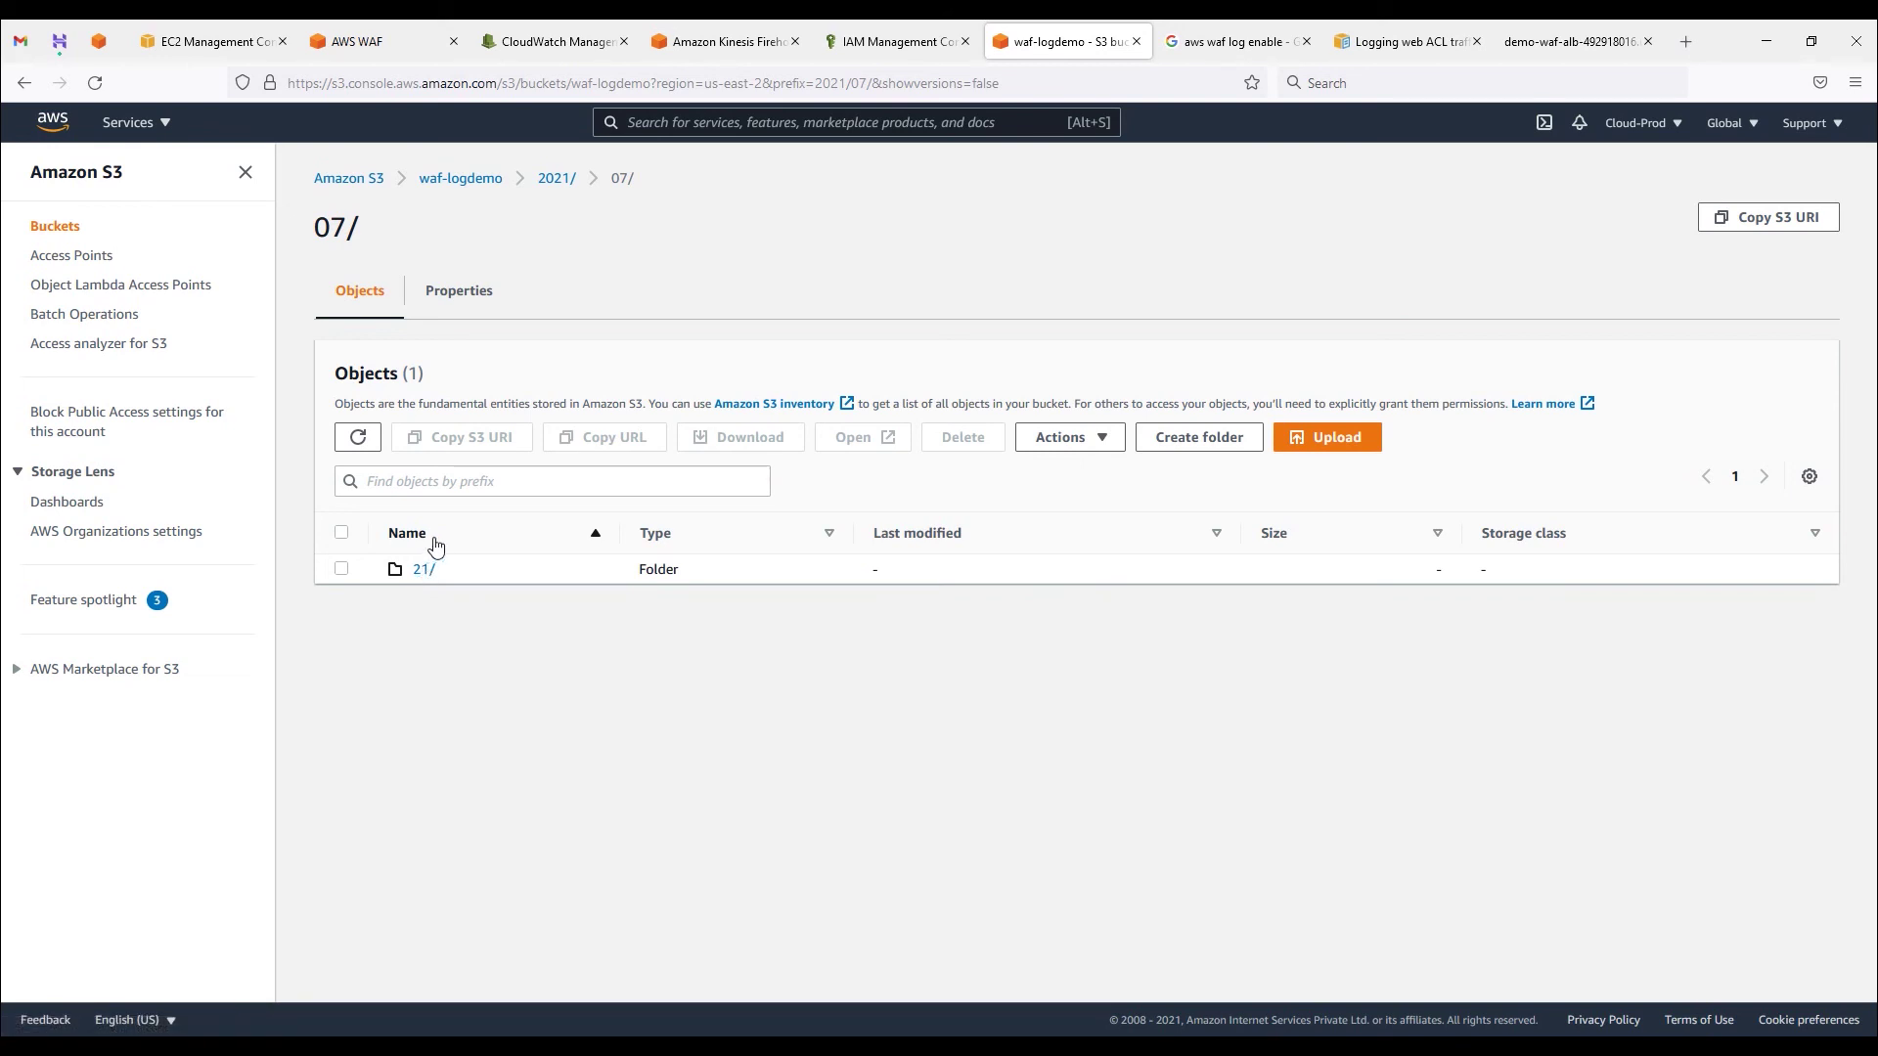
click(423, 571)
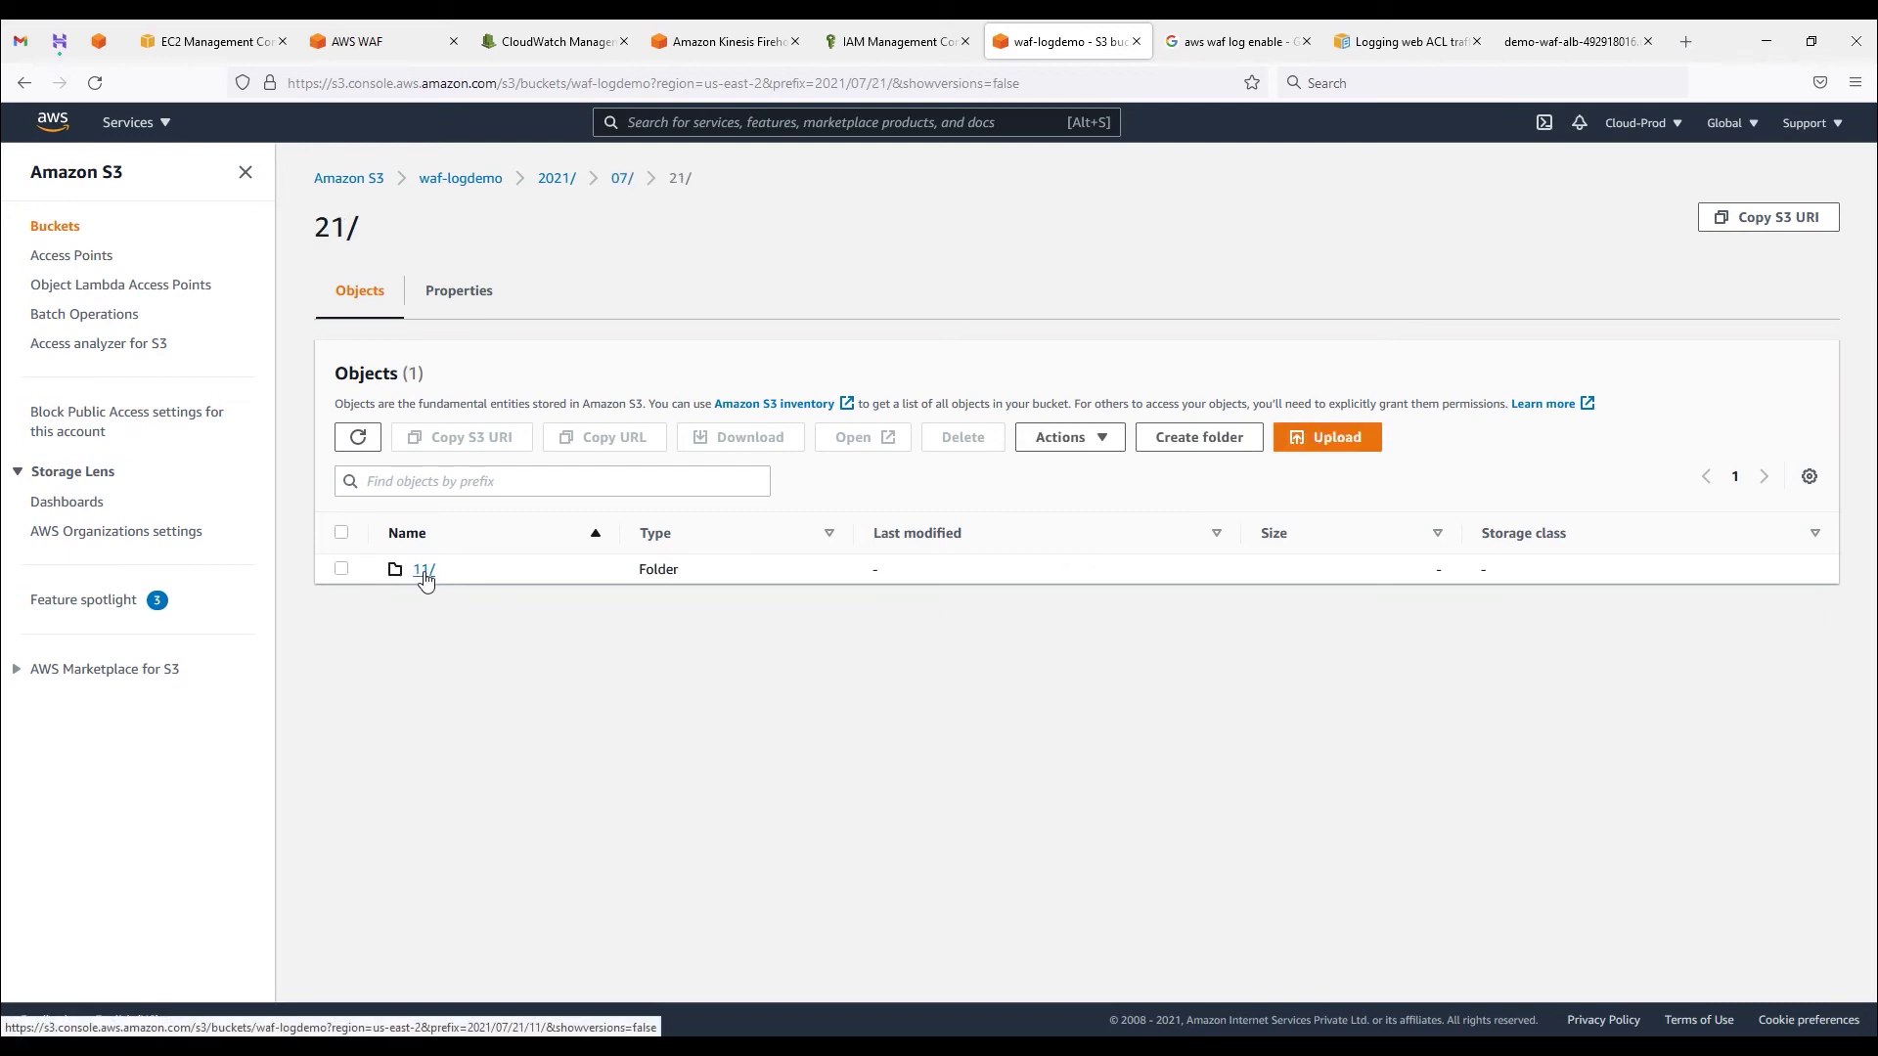
click(425, 571)
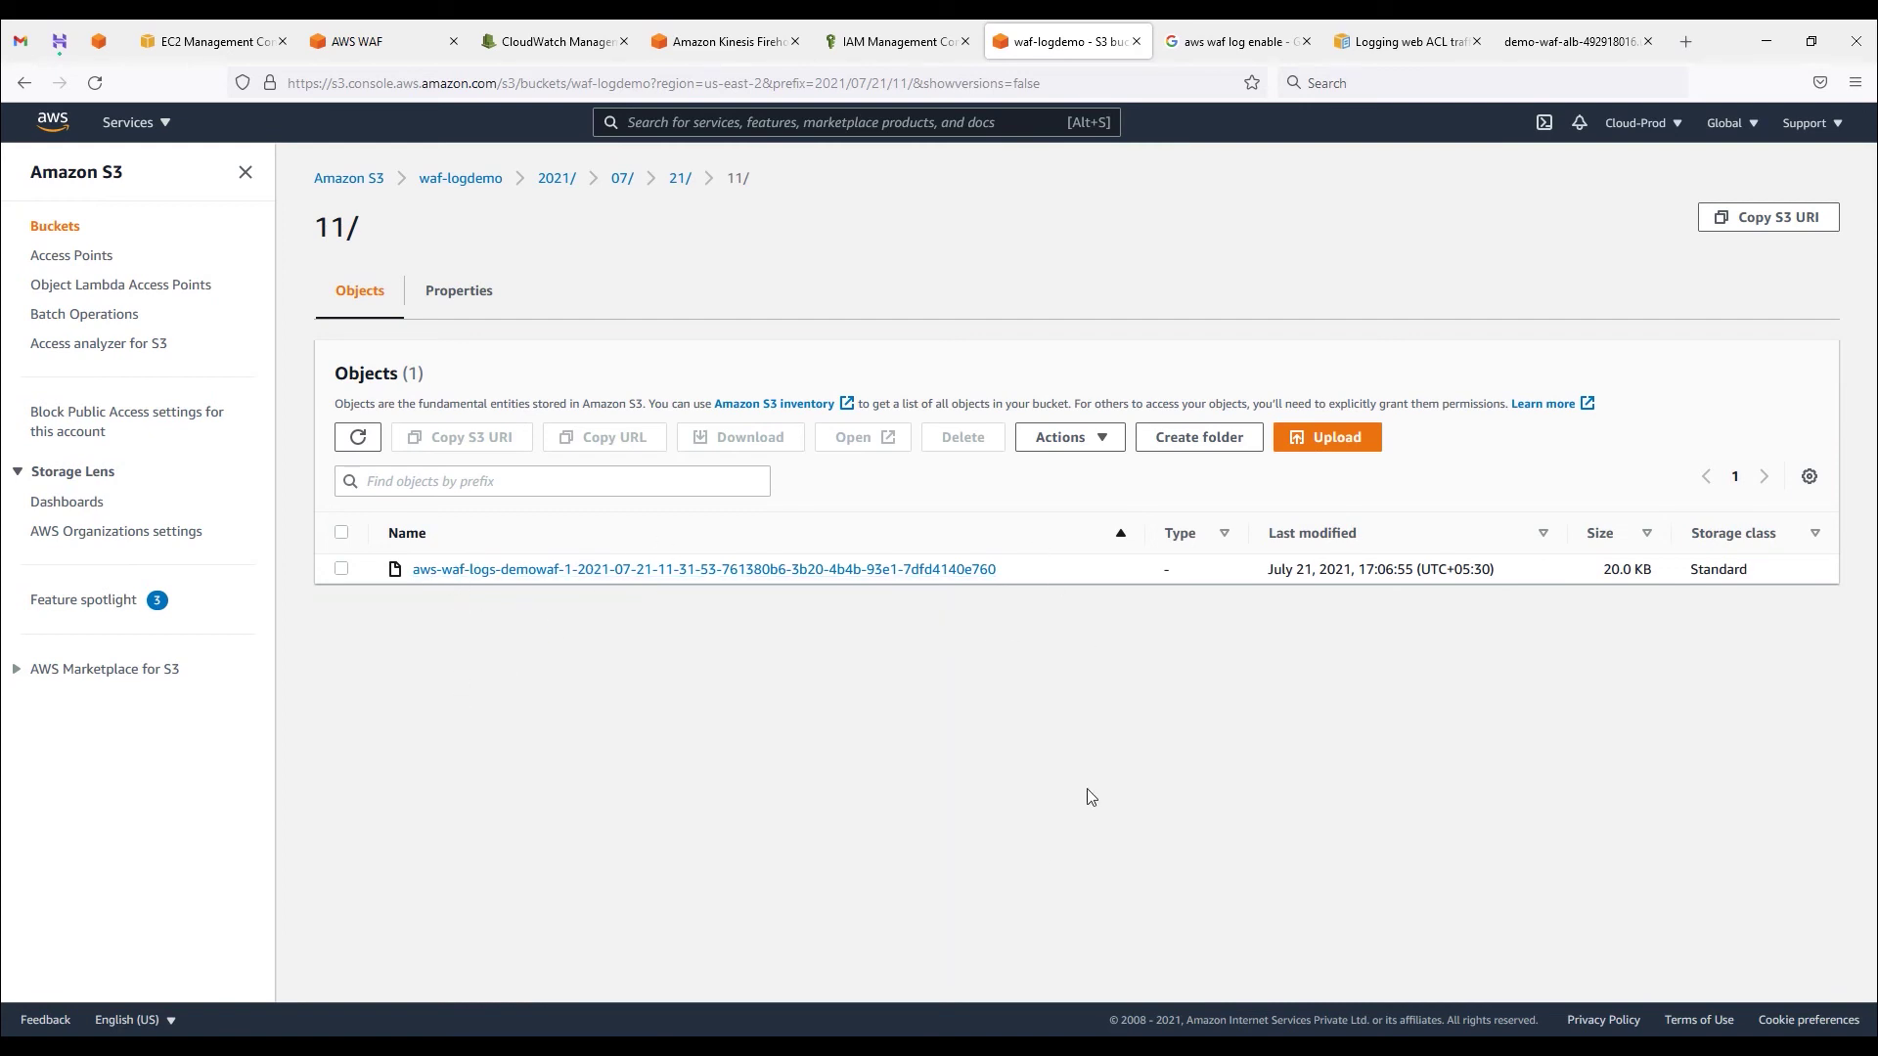
Step: Open the details of the log file in the 2021/07/21/11/ folder and follow its object URL
drag(1605, 577, 1647, 575)
click(684, 575)
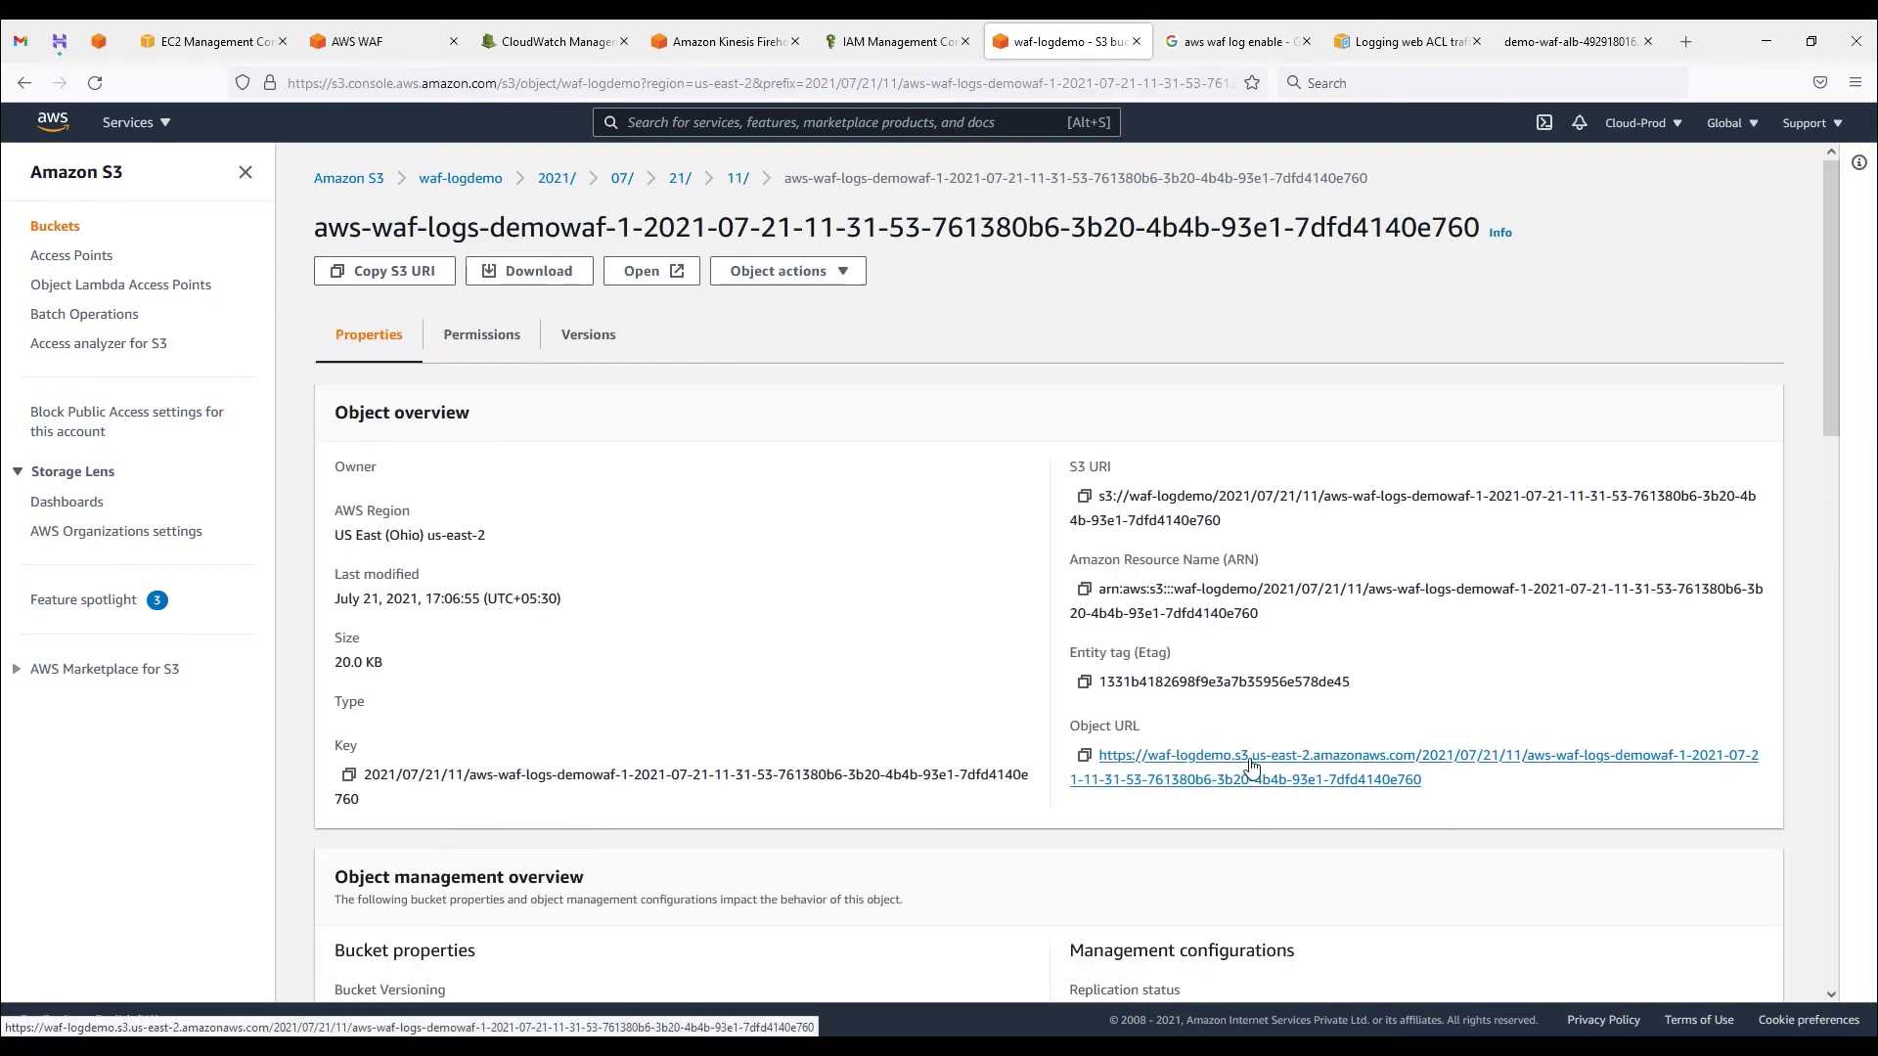
click(1252, 766)
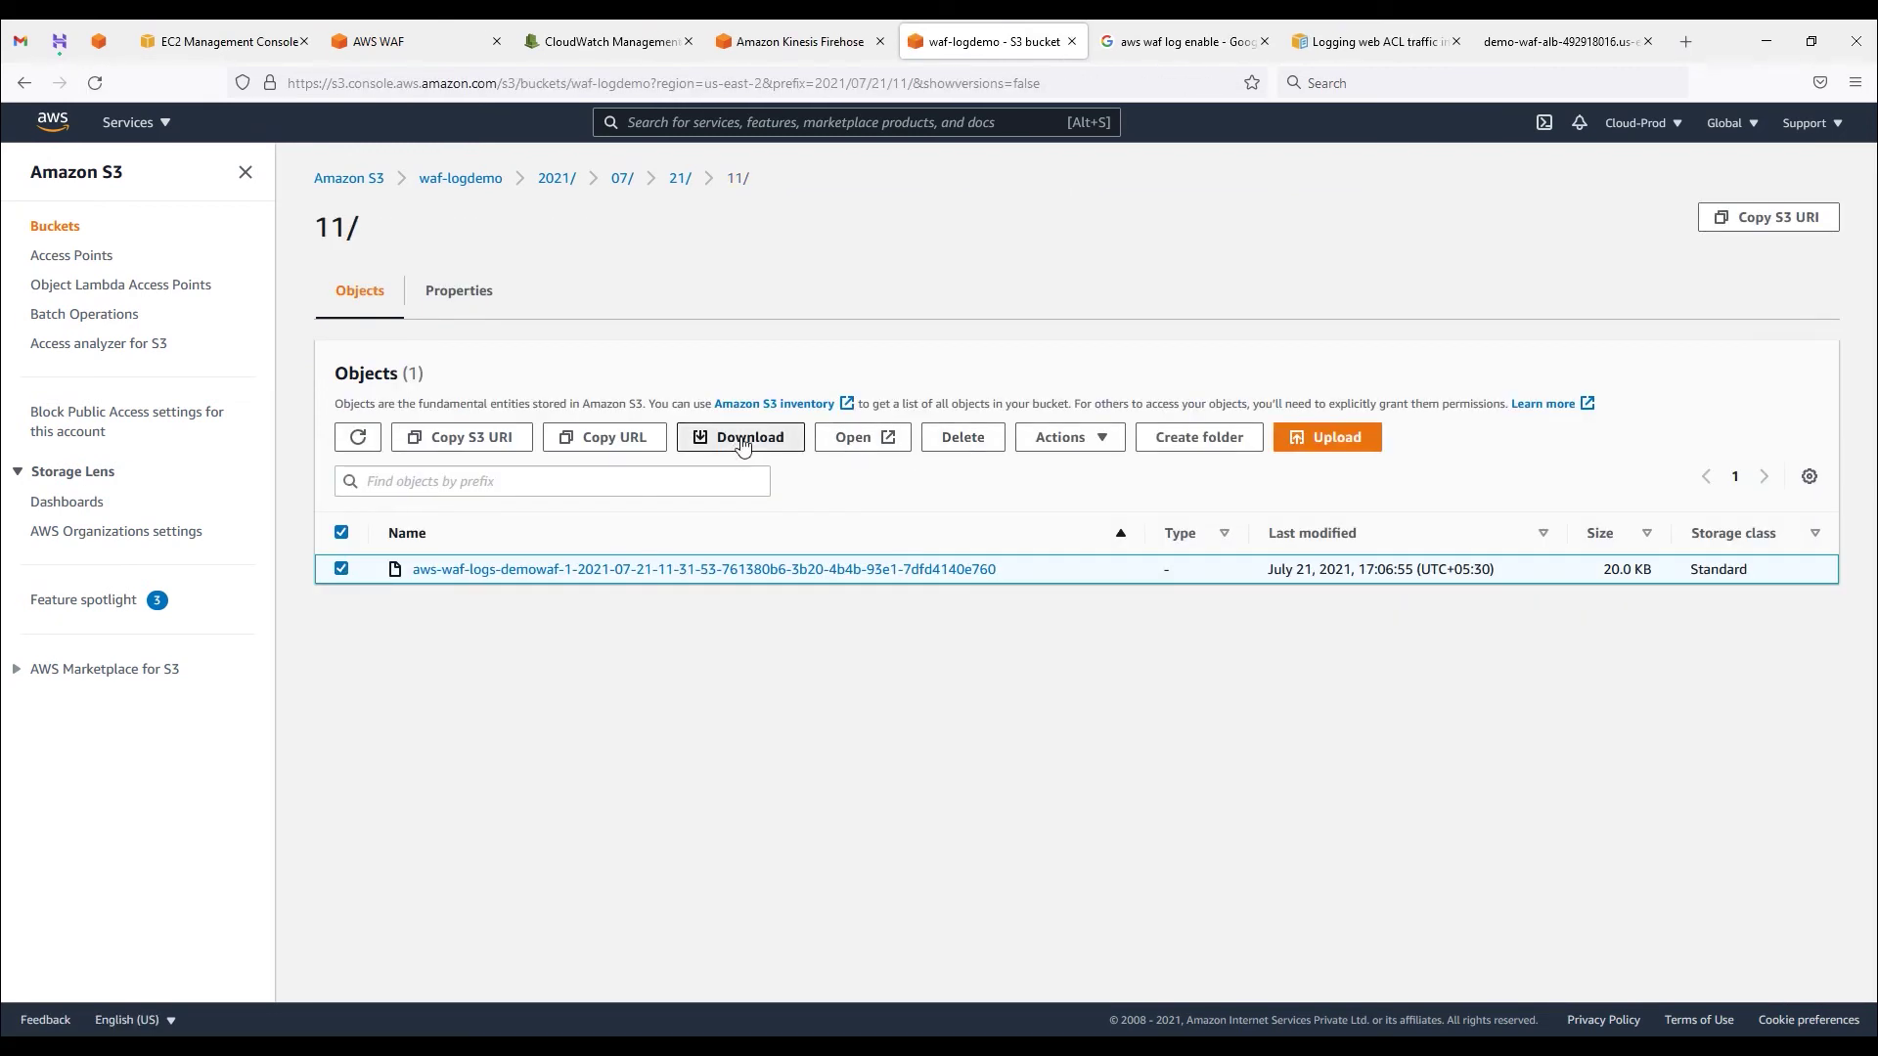
Step: Download the selected WAF log file from the 2021/07/21/11/ folder, saving it locally, and show it in the Downloads folder
click(741, 440)
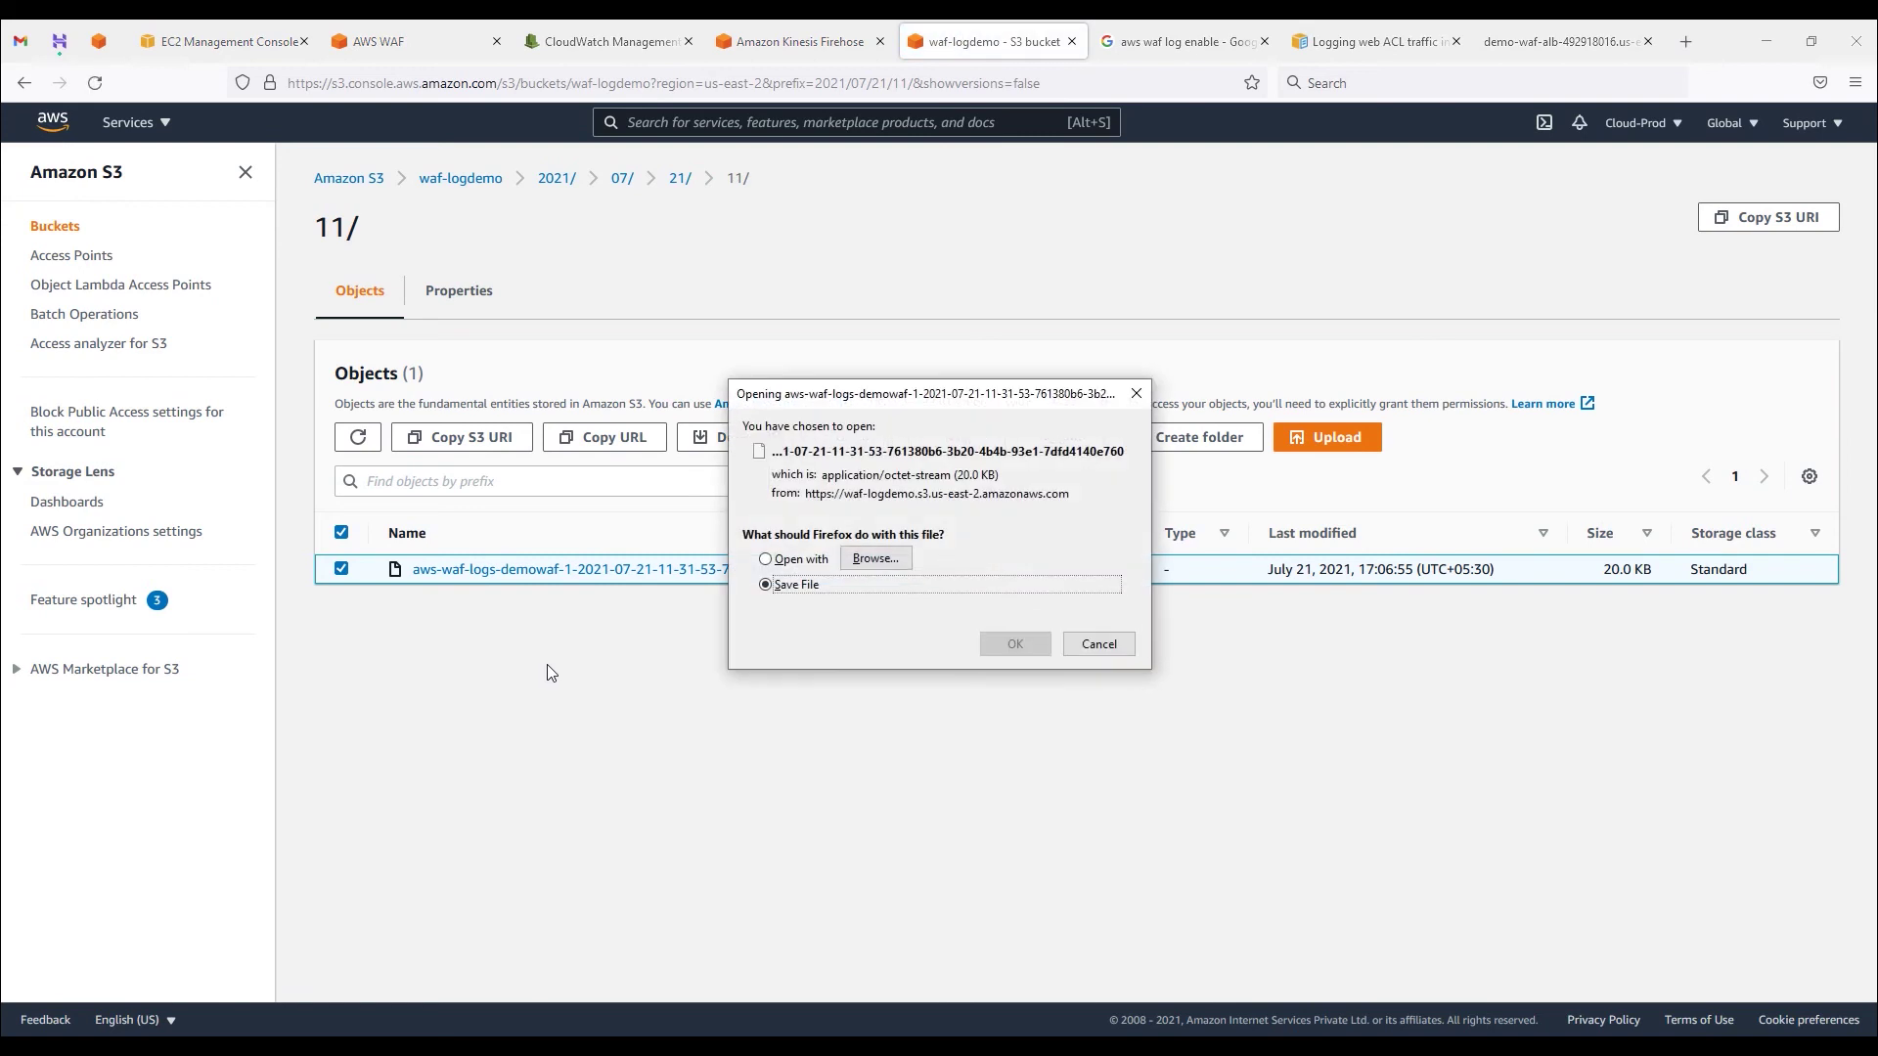
click(1015, 645)
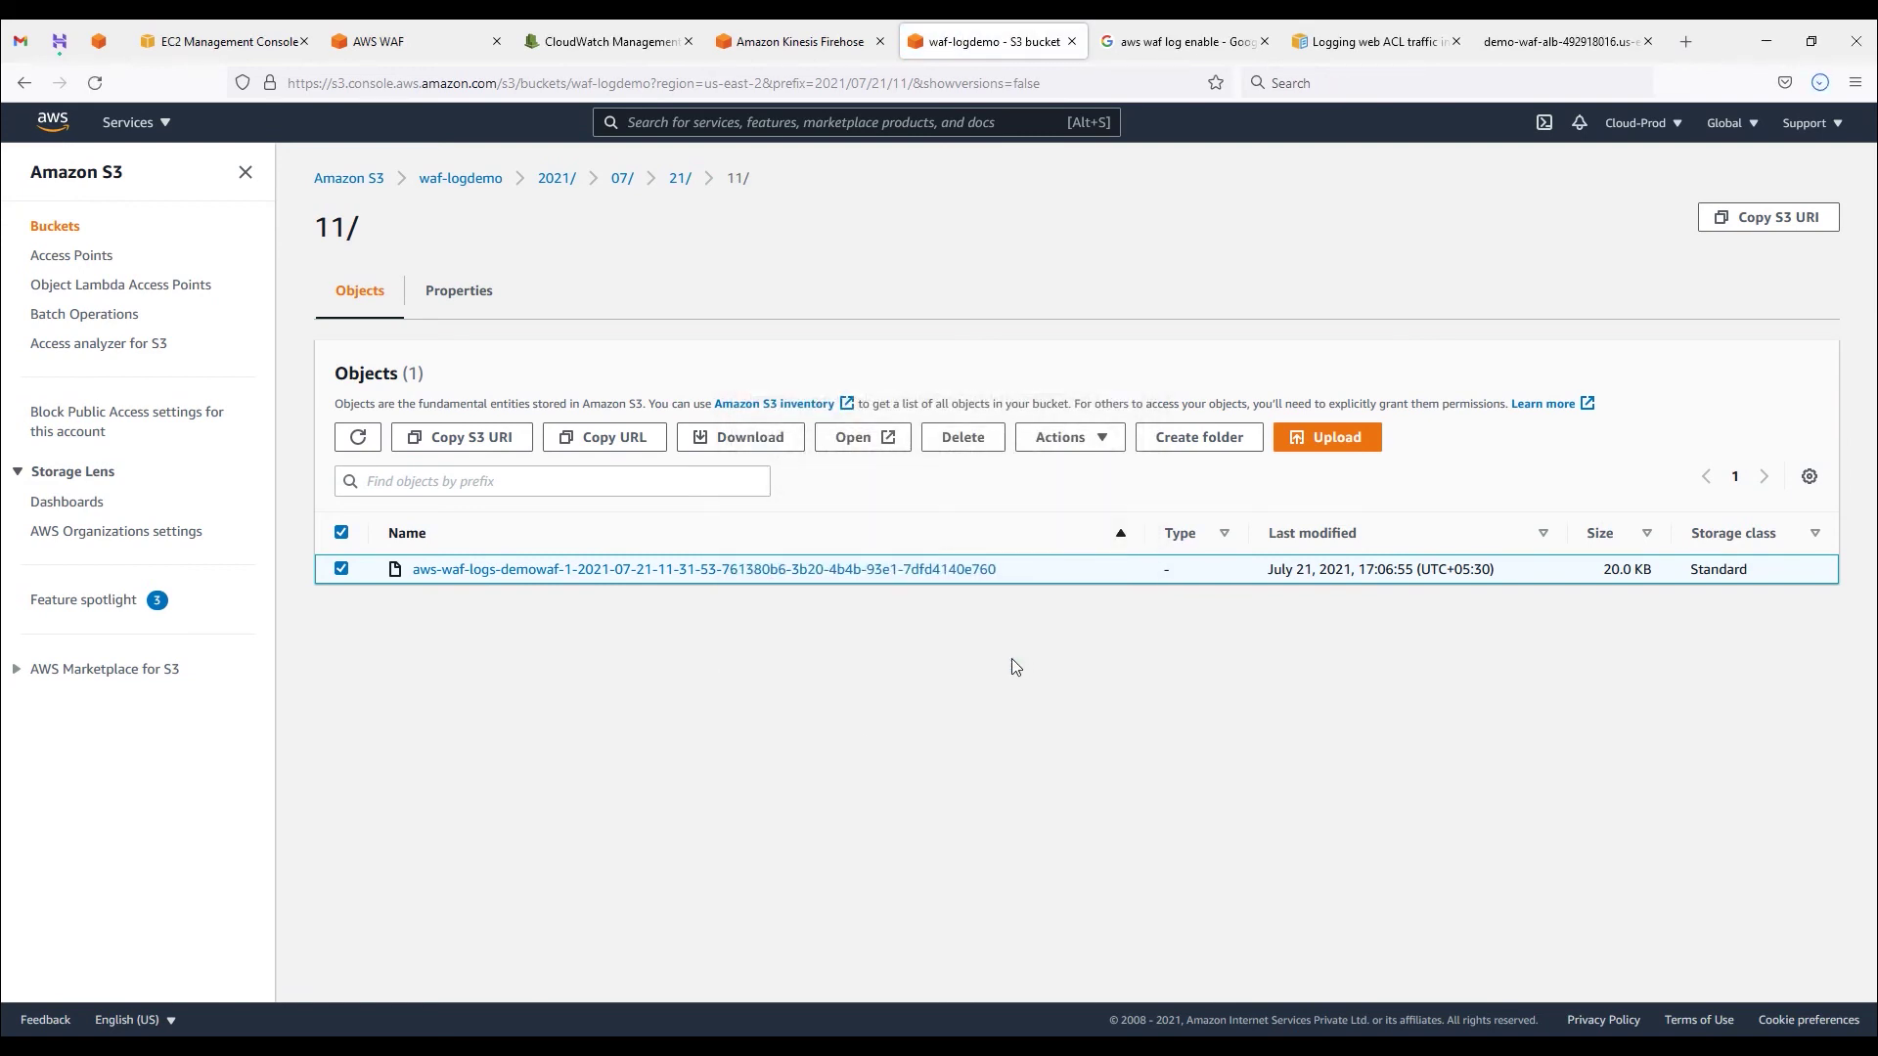
click(873, 469)
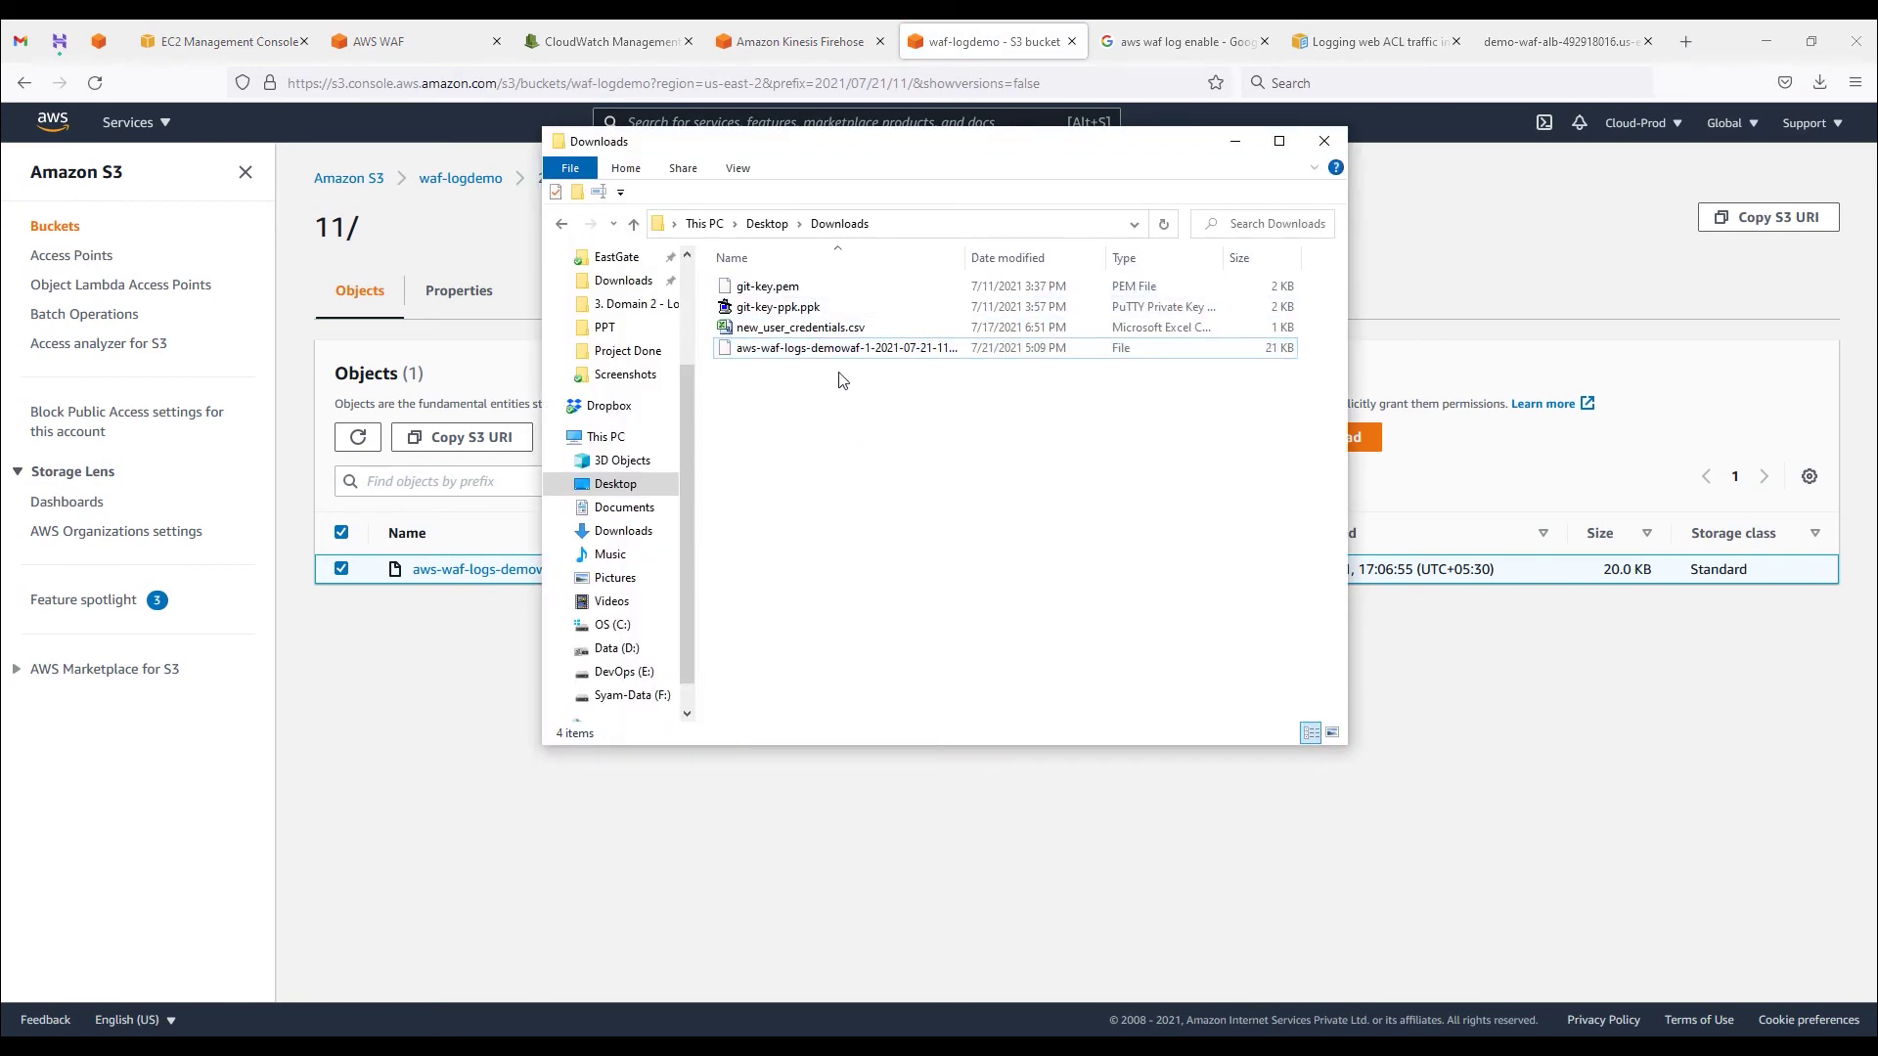
Step: Open the downloaded aws-waf-logs-demowaf log file with Notepad and maximize its window
double_click(843, 353)
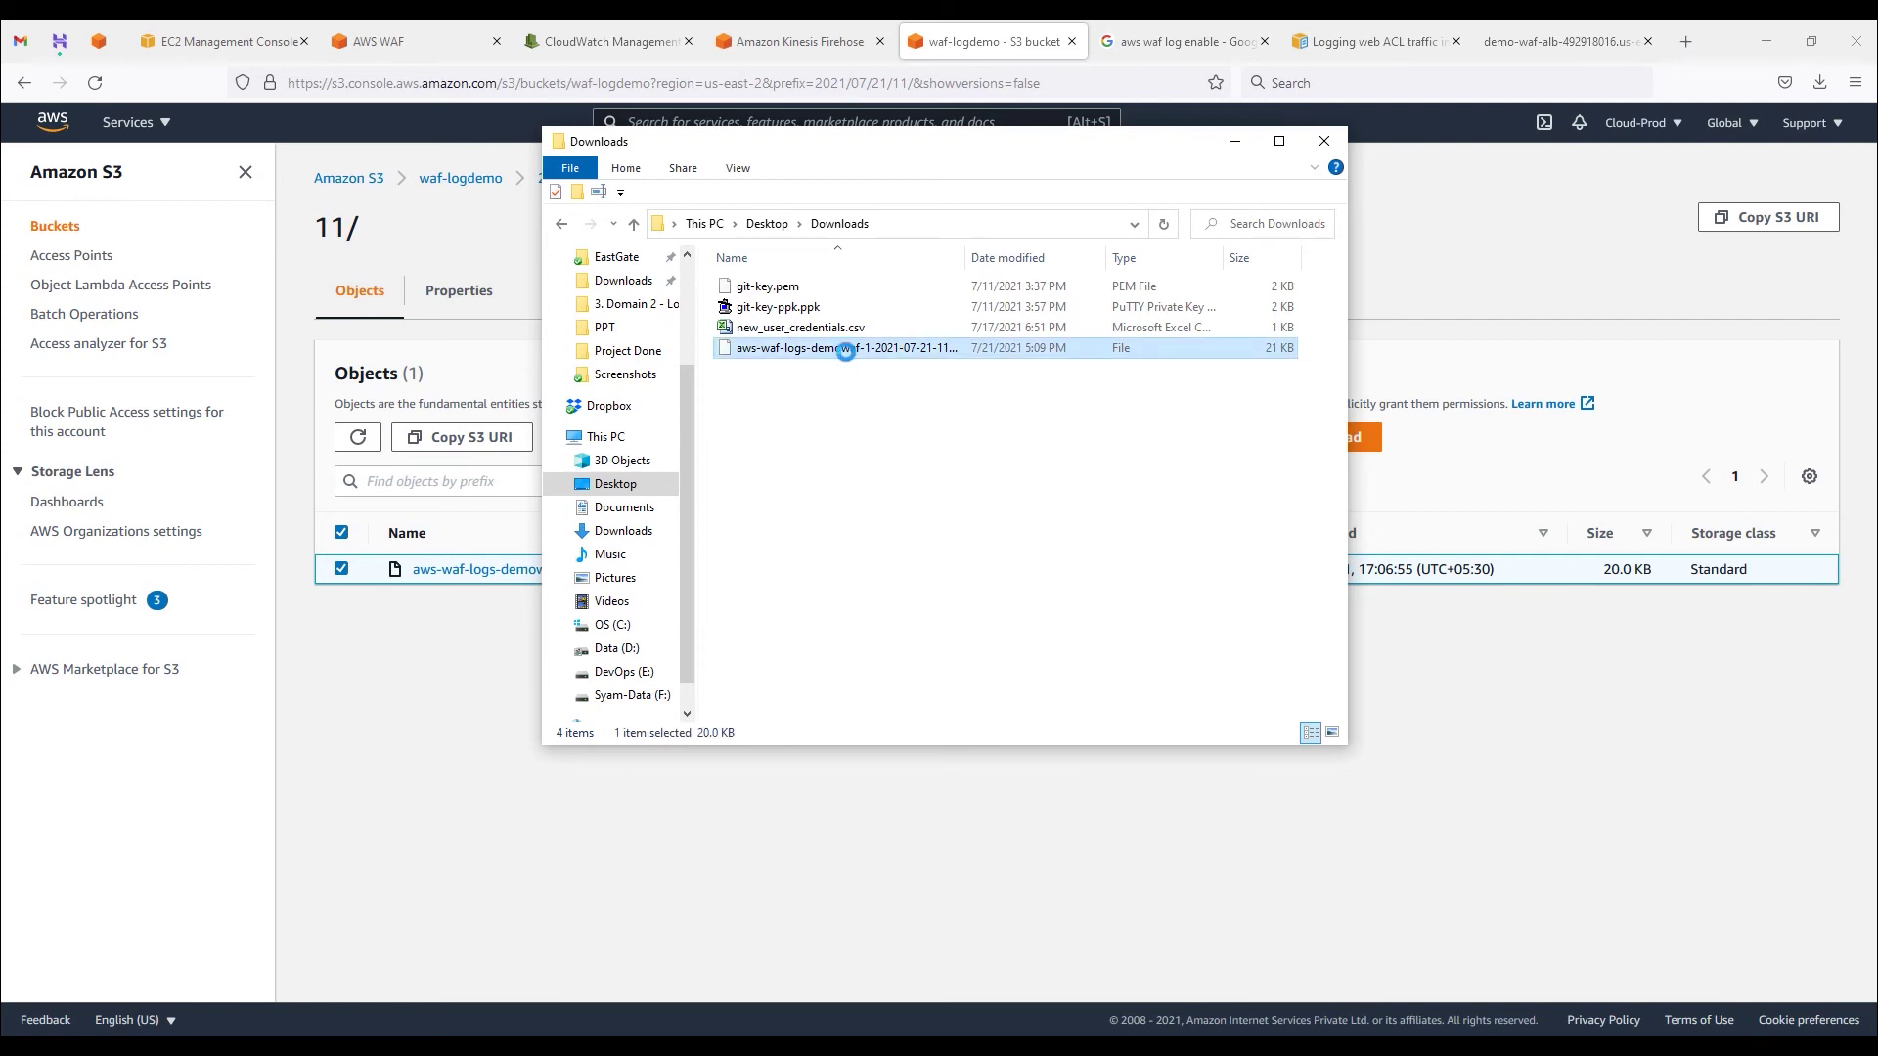
right_click(847, 355)
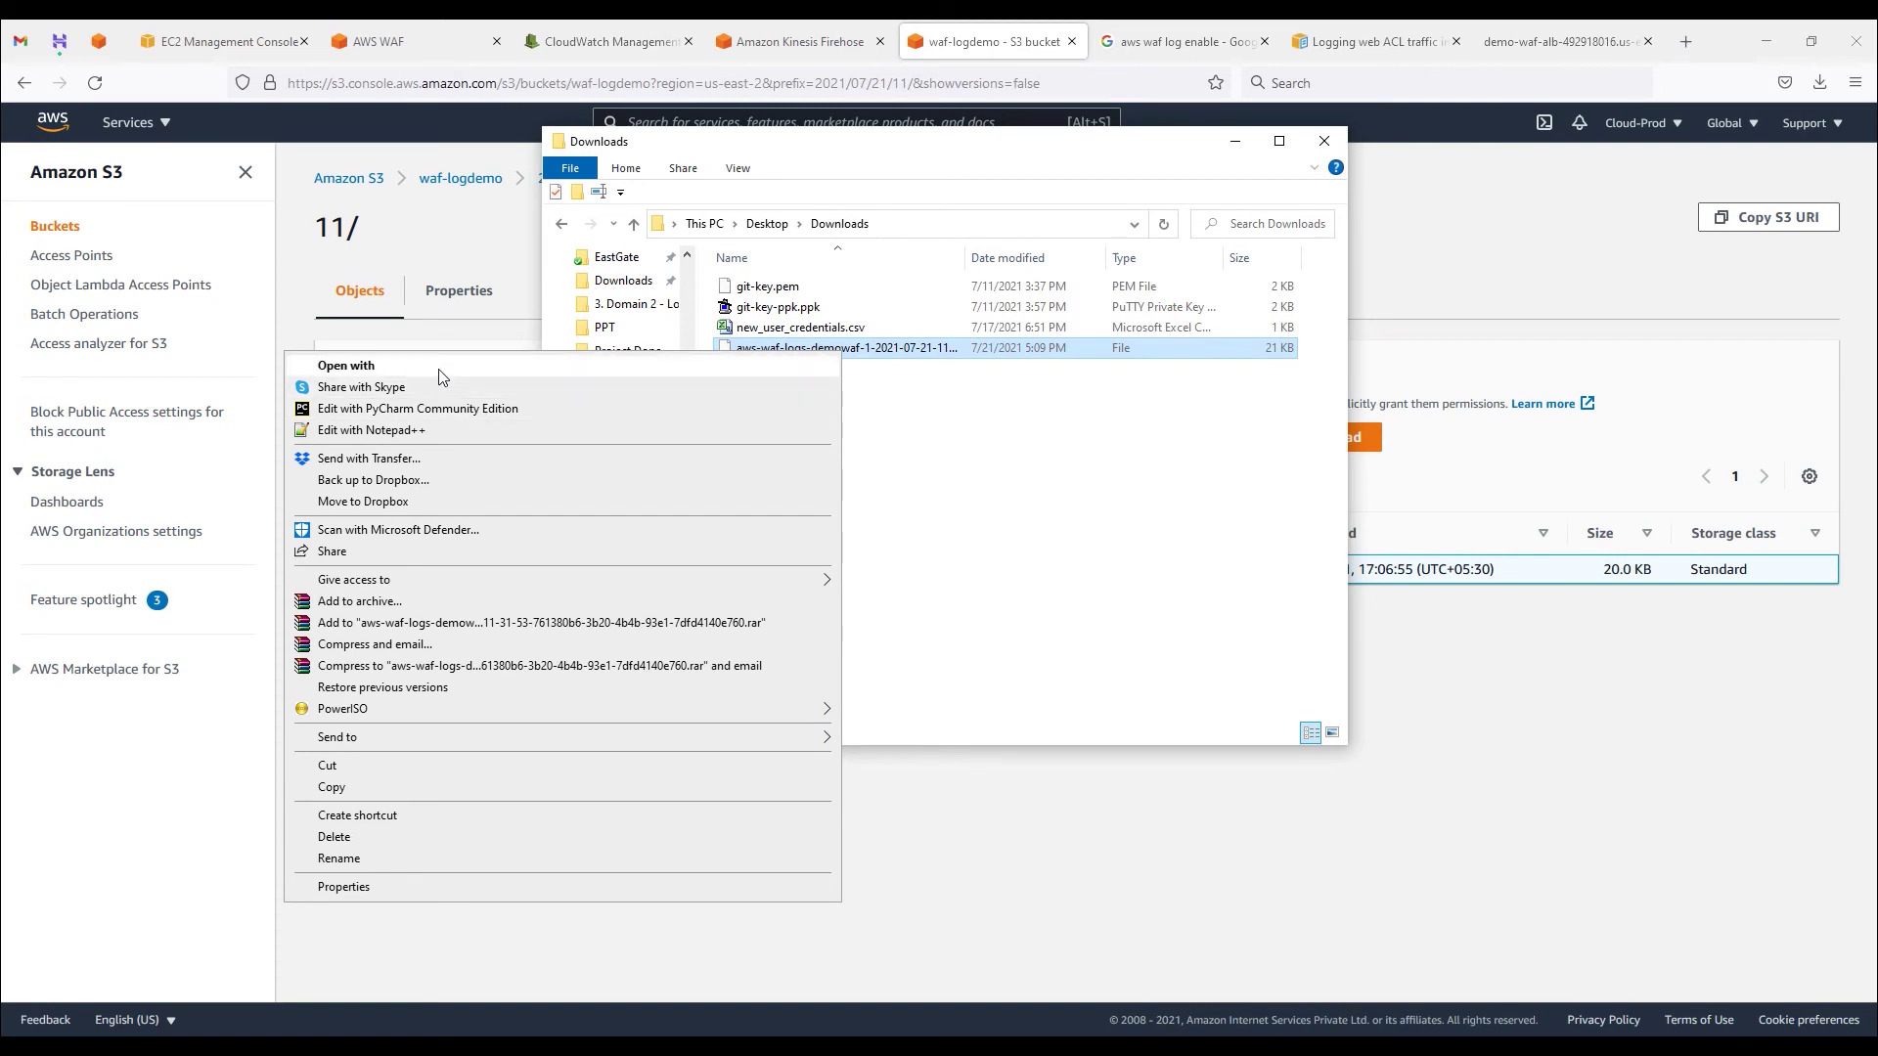
click(857, 348)
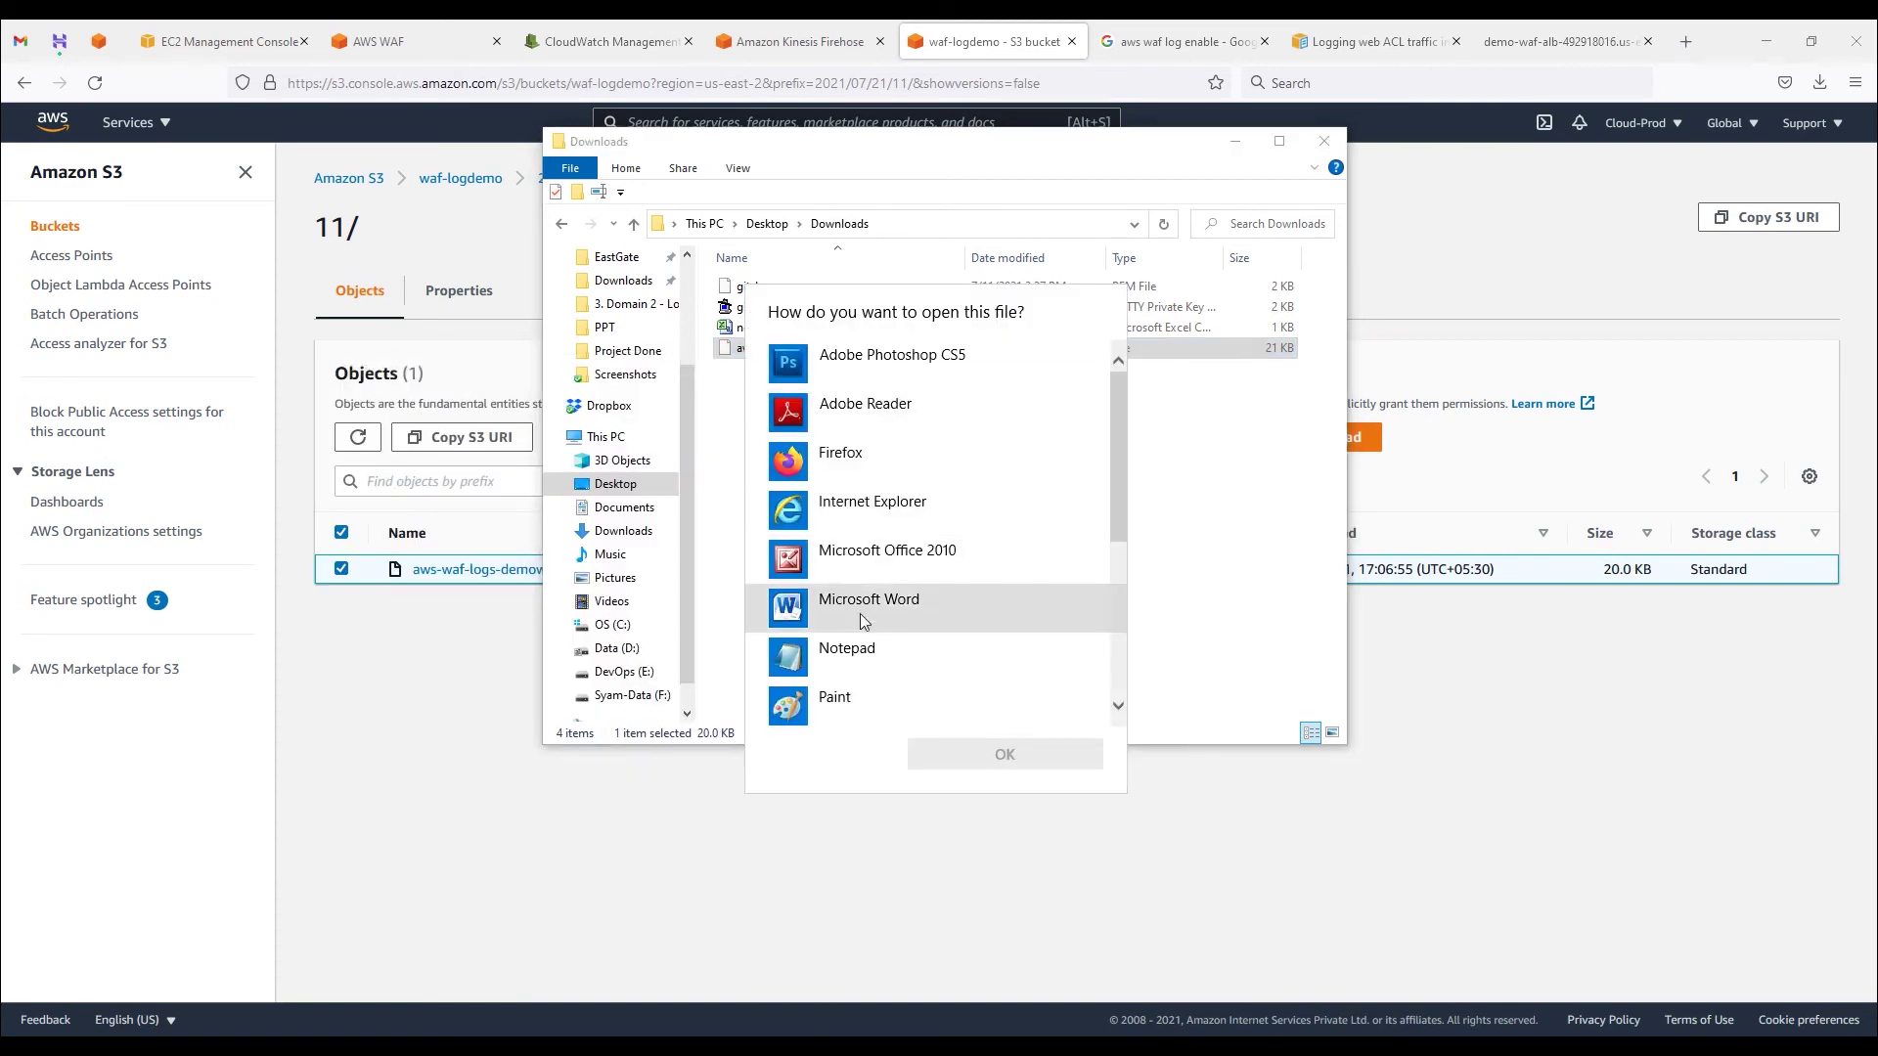
scroll(848, 625, down, 2)
click(860, 498)
click(1022, 755)
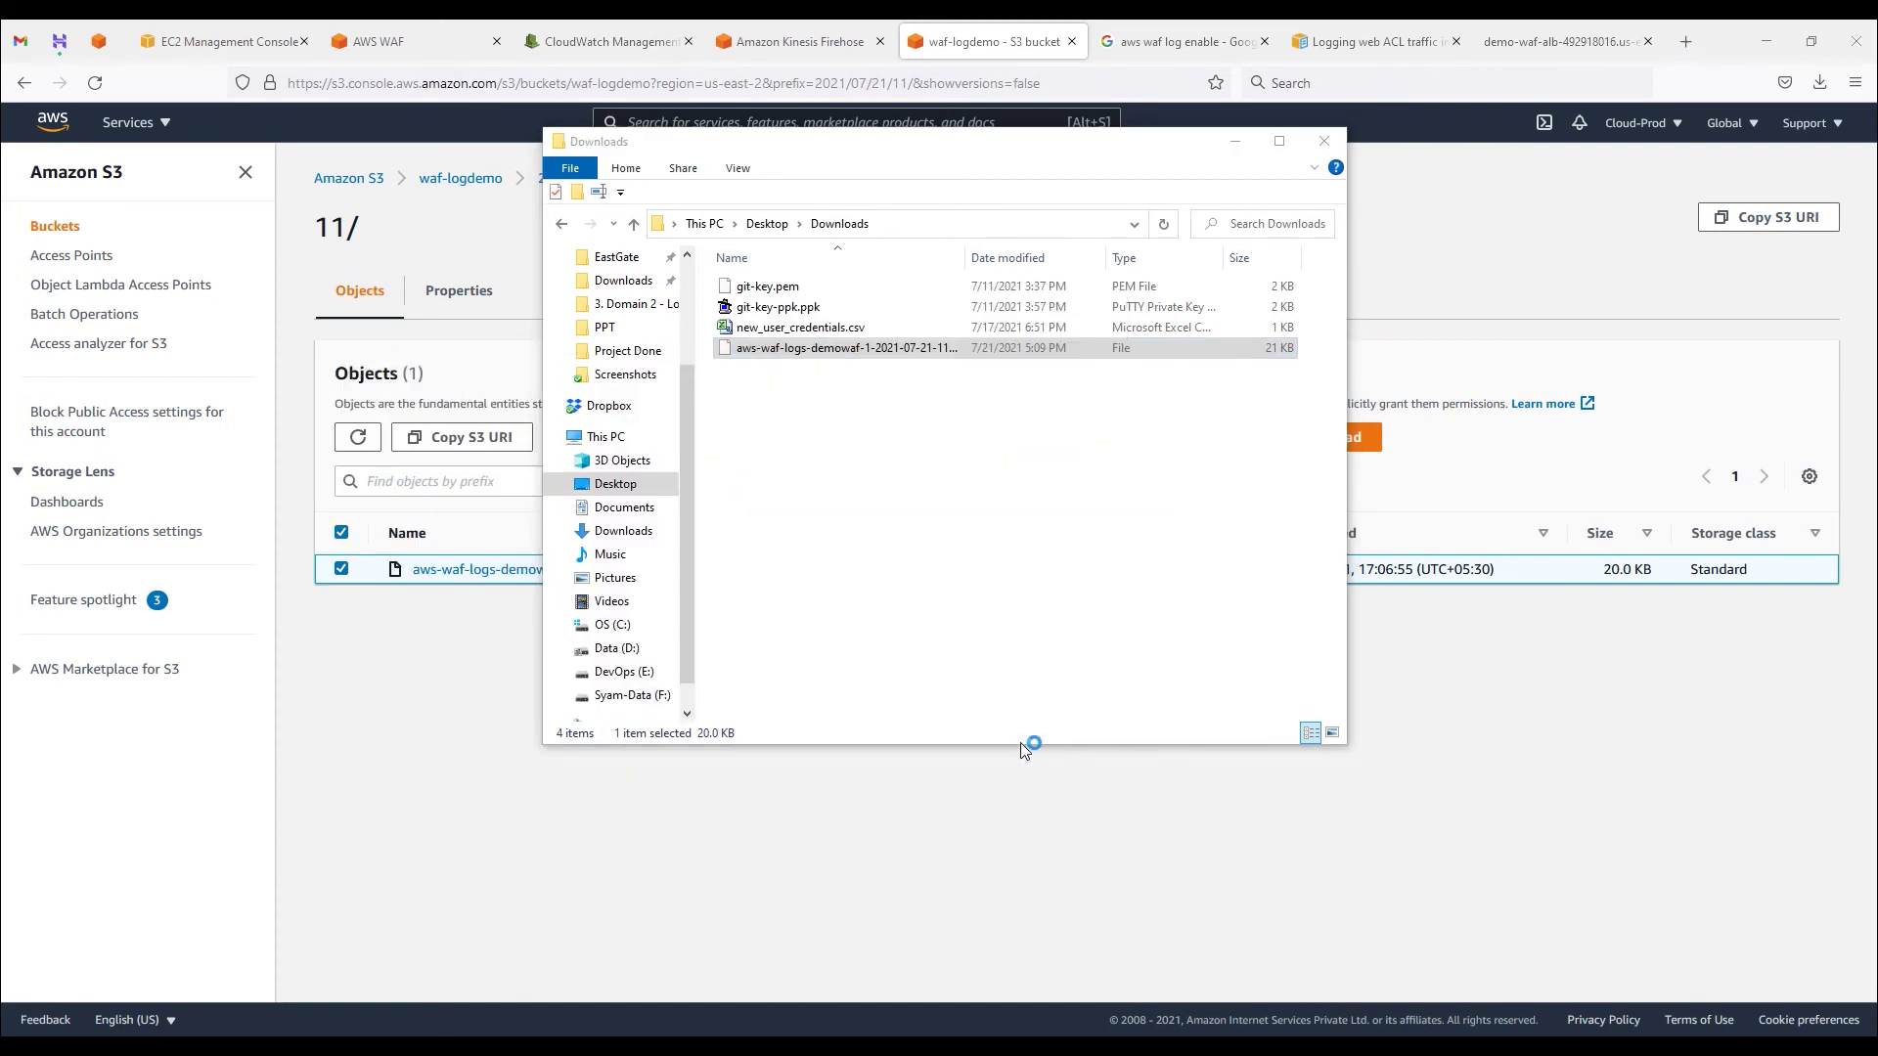
double_click(1619, 193)
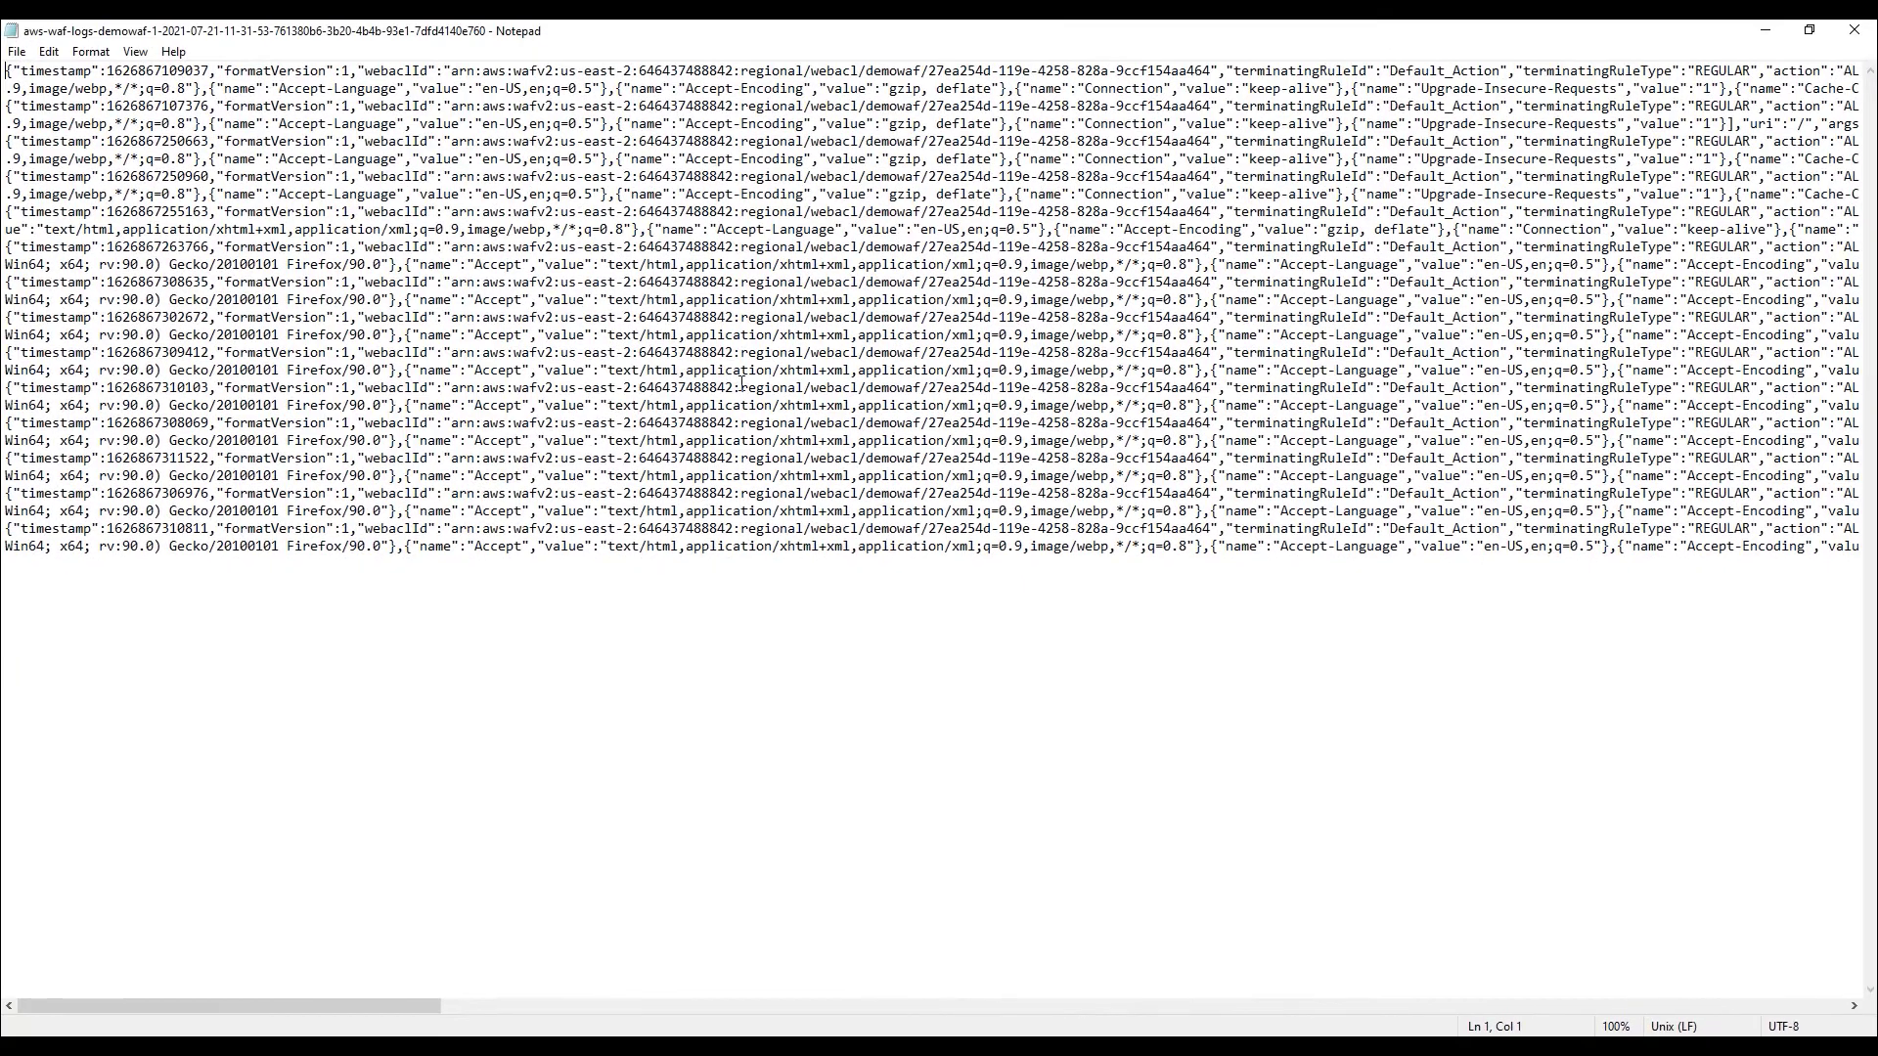
Step: Select the first line of the WAF log file, starting with its timestamp entry, and copy it
drag(5, 71, 1702, 71)
click(1562, 71)
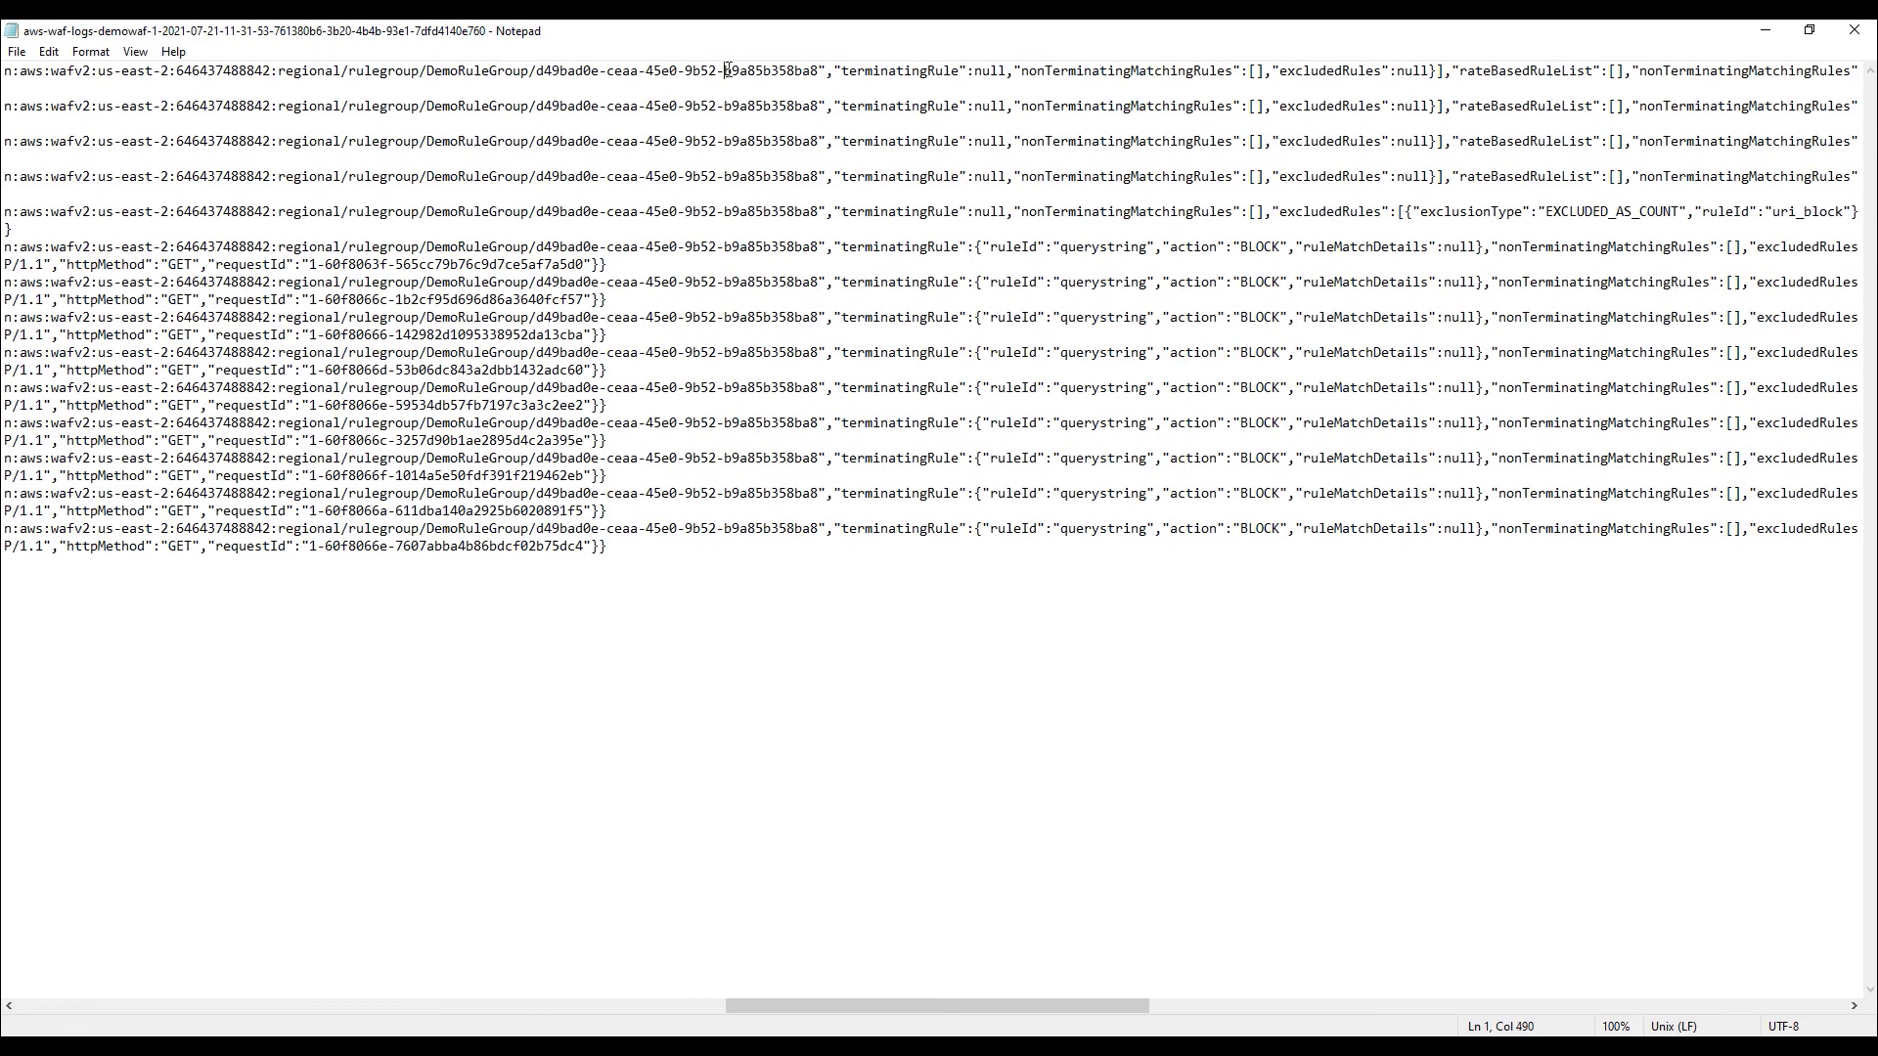
drag(1077, 1004, 1775, 1002)
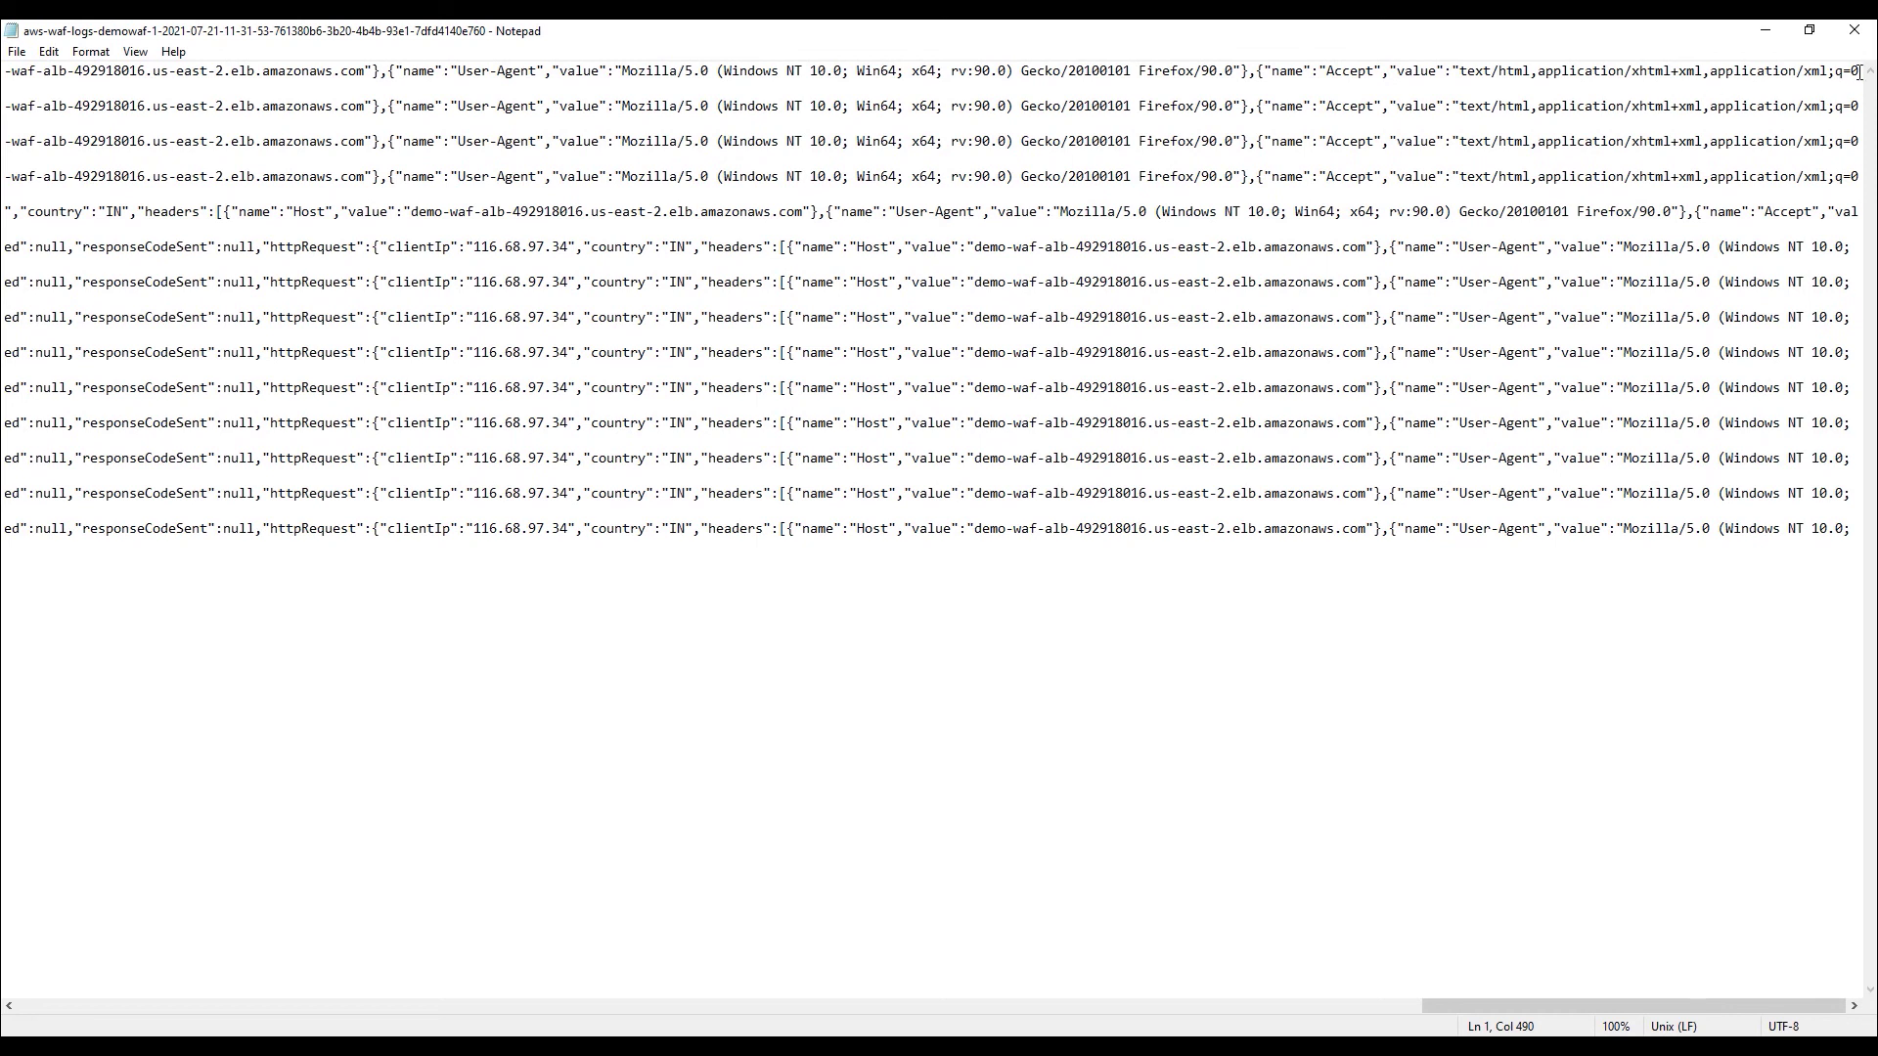
key(shift+Home)
key(ctrl+c)
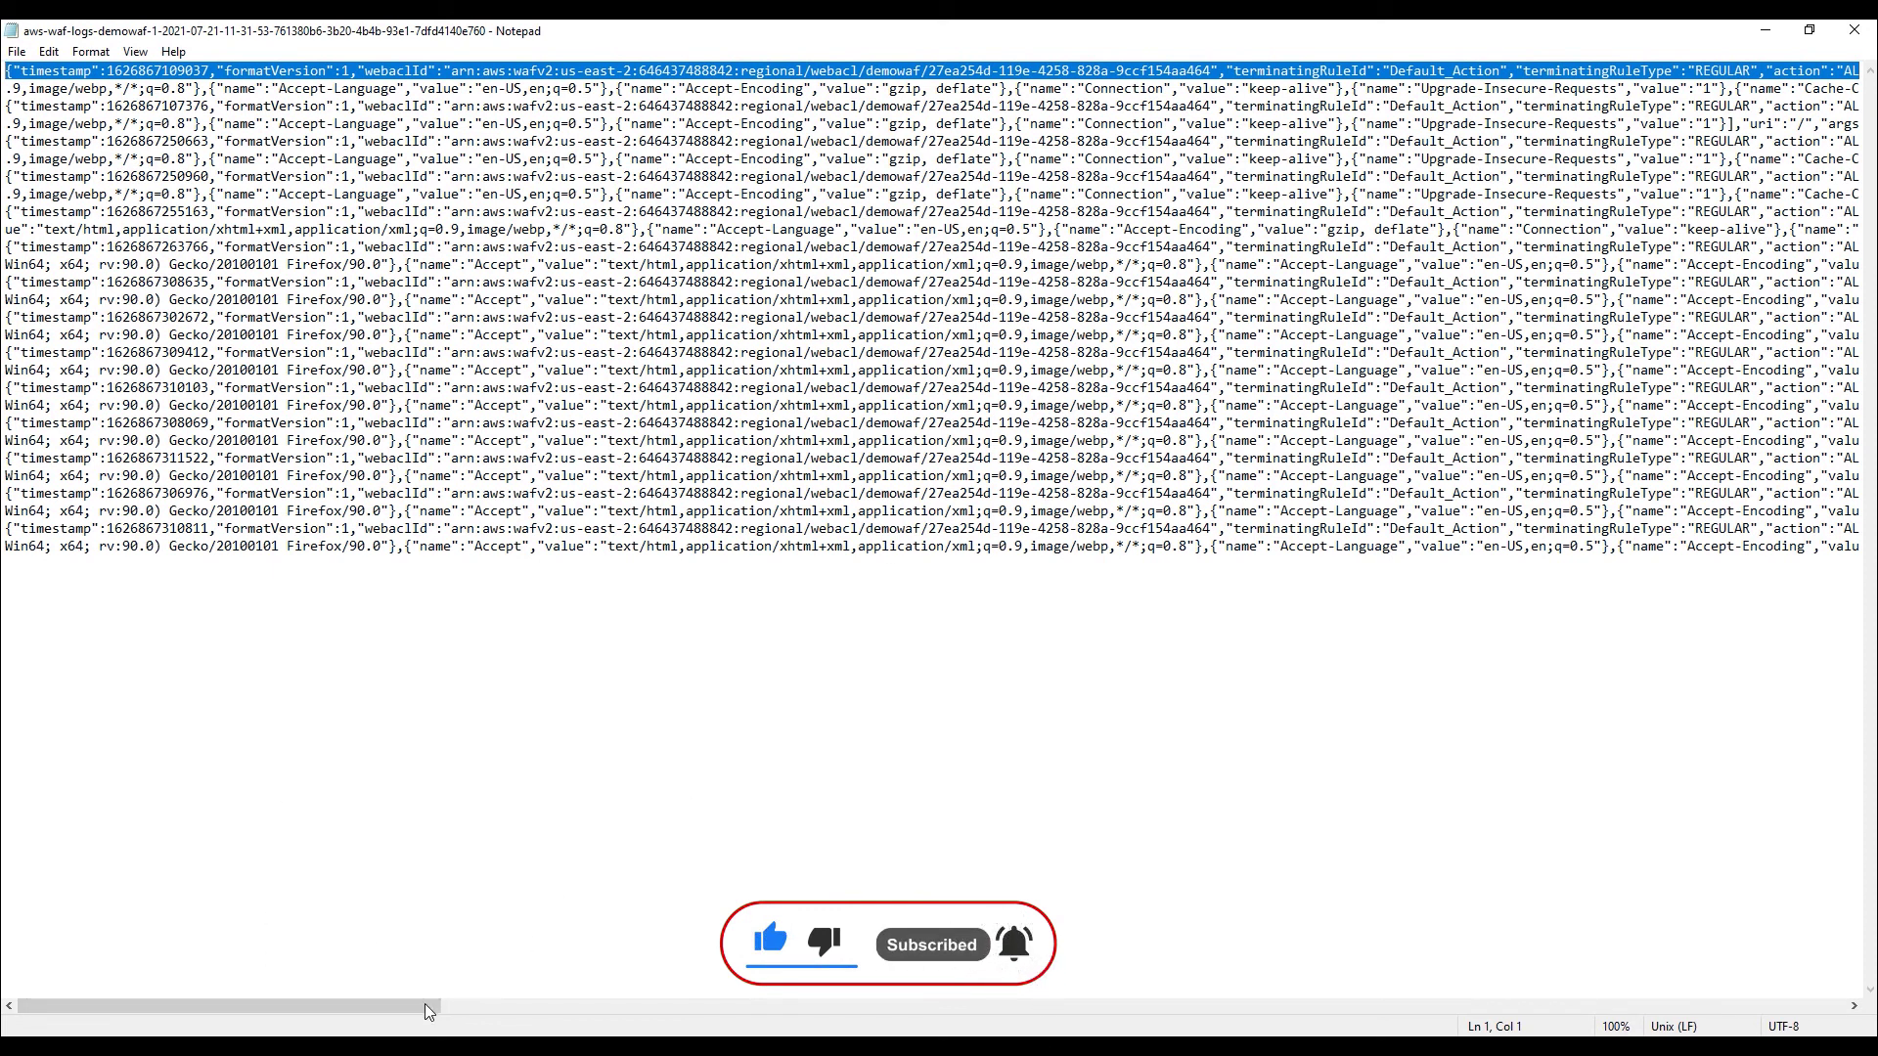
Step: Switch to the private Firefox window, search Google for "json formatter" in a new tab, and open the curiousconcept JSON Formatter & Validator
click(359, 964)
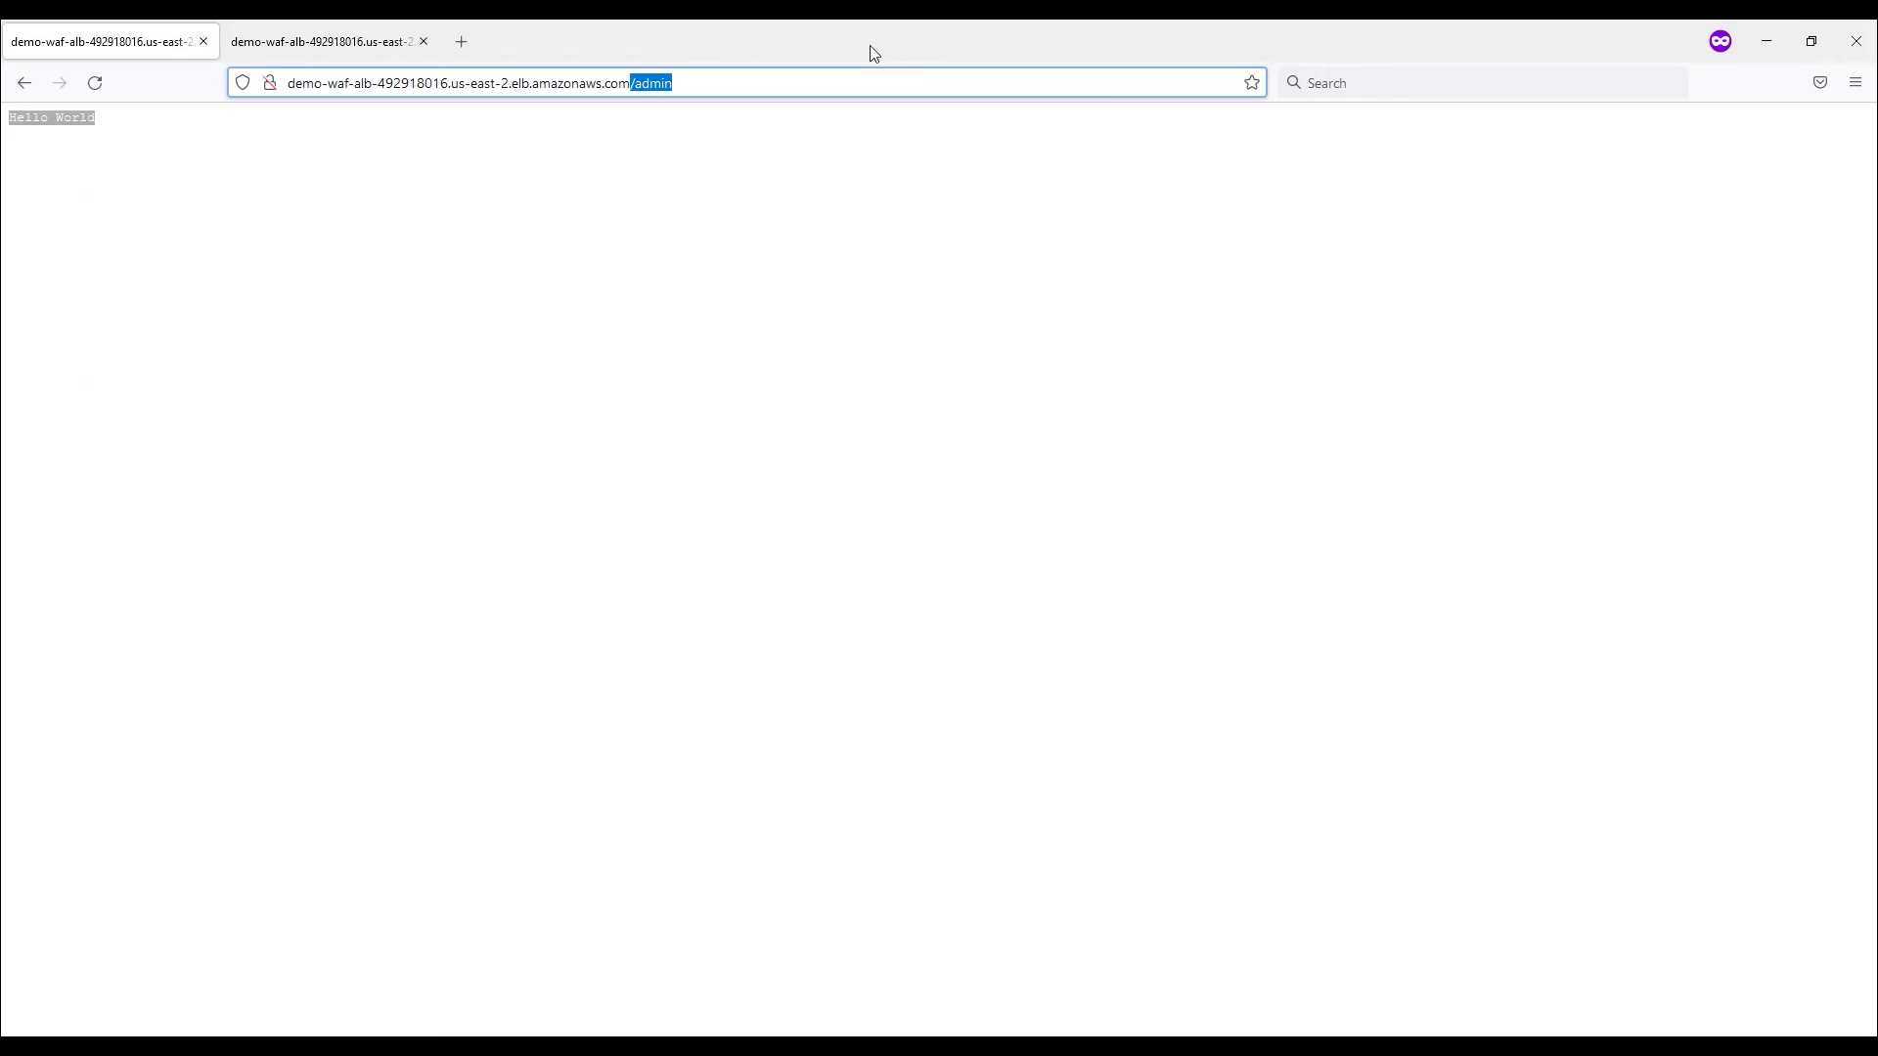
click(462, 42)
text(google.com/)
key(Return)
text(json)
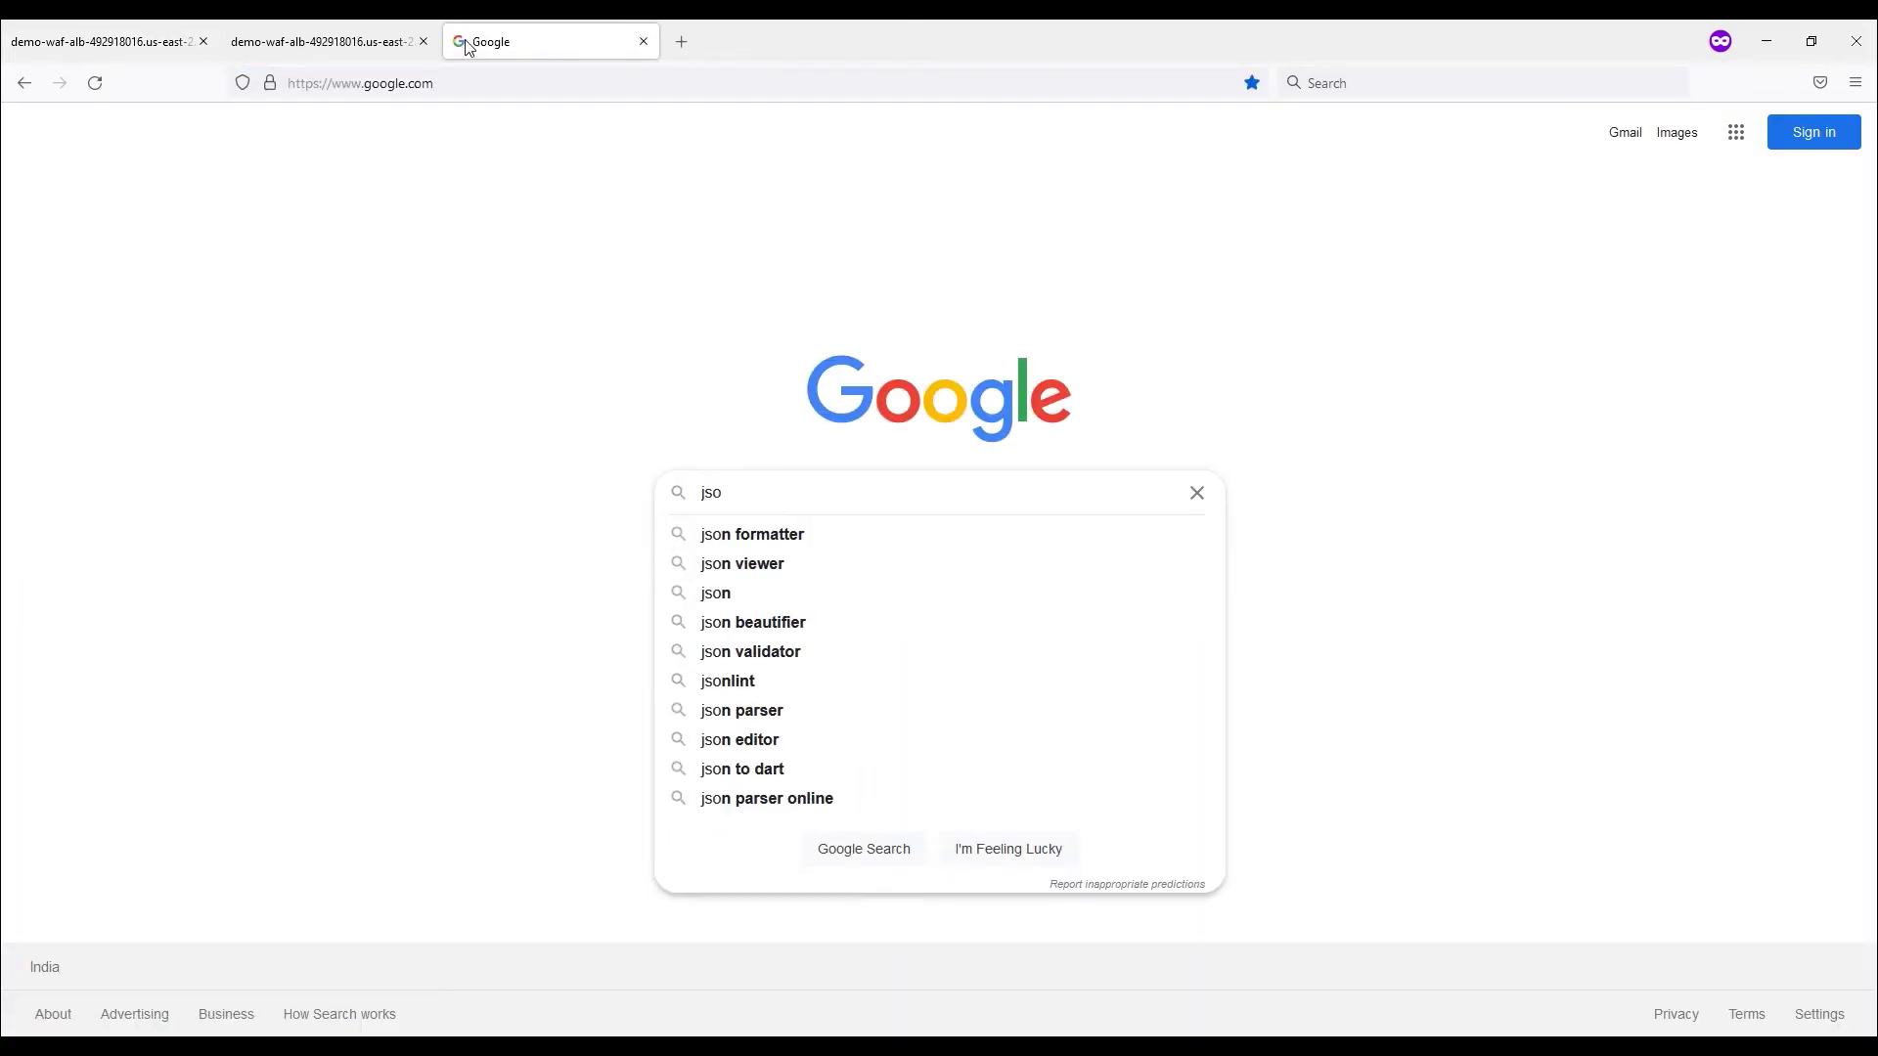
key(Down)
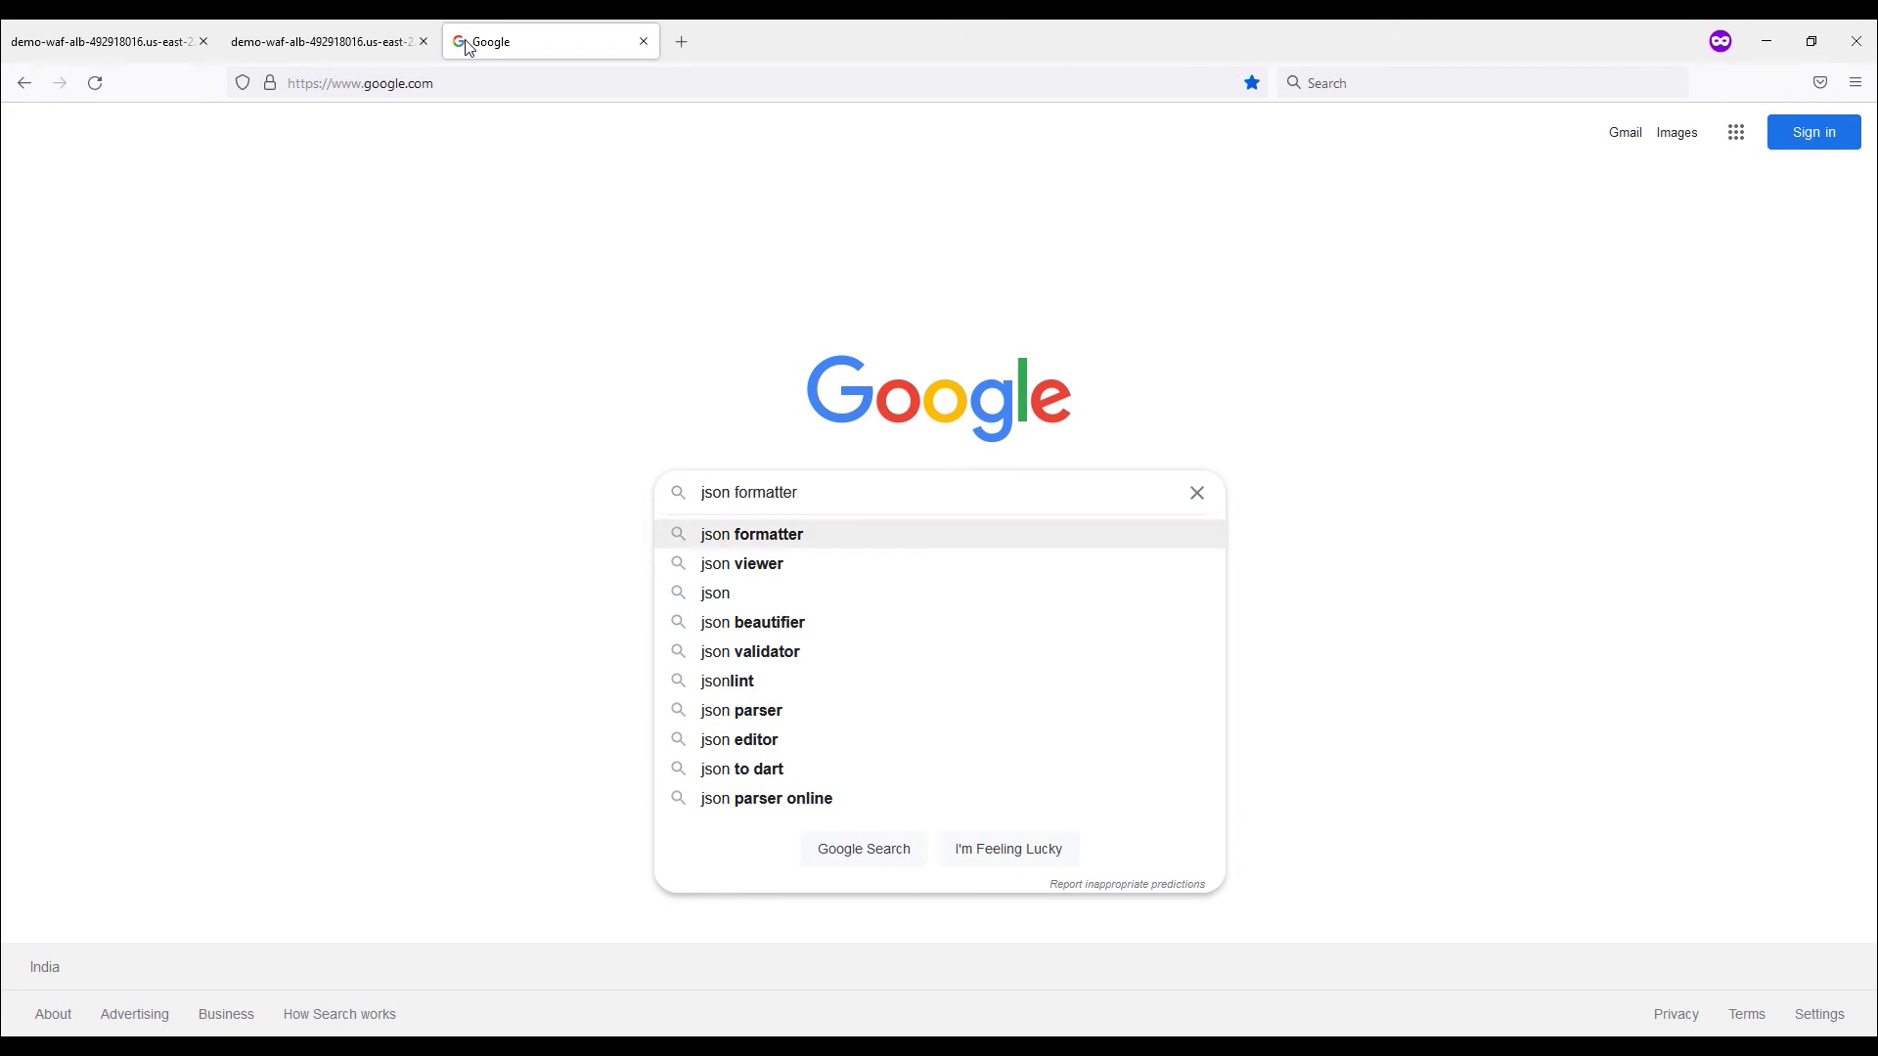
key(Return)
click(331, 319)
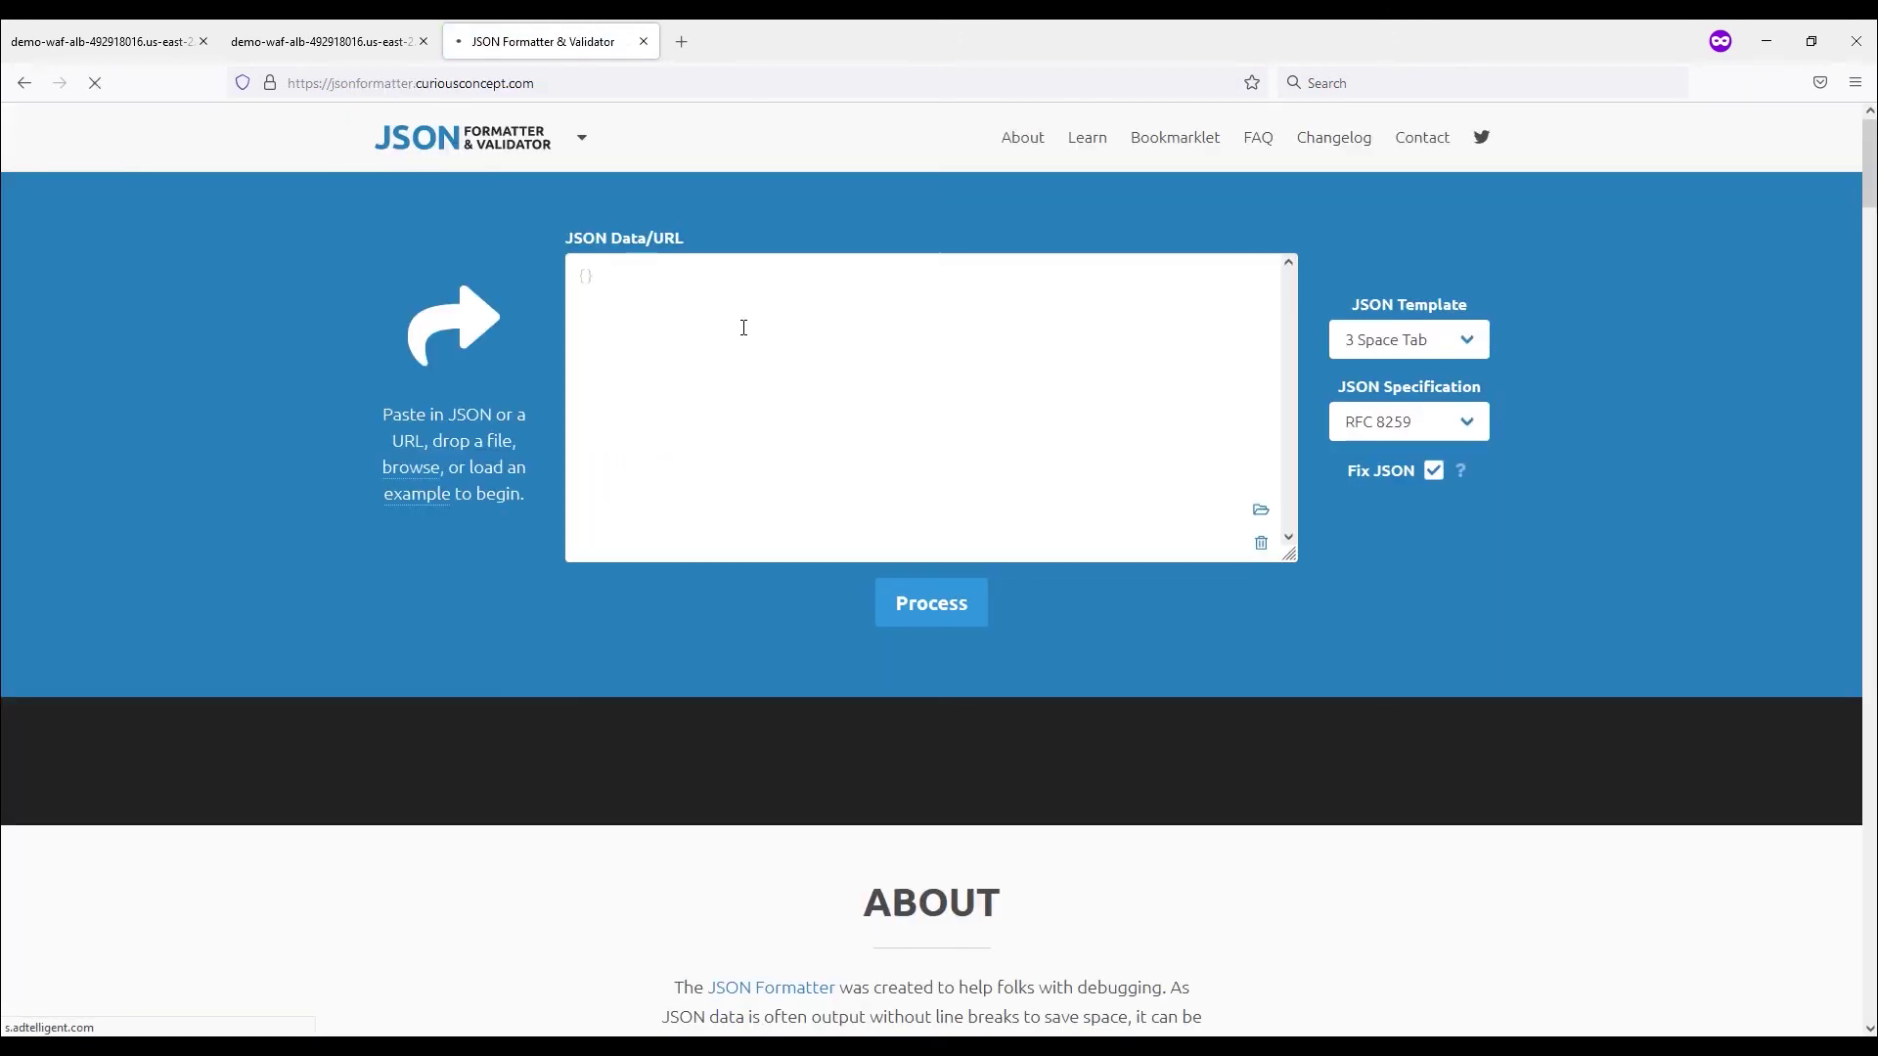
Step: Paste the copied log entry as the JSON data, process it, and review the formatted JSON fields
click(744, 328)
key(ctrl+v)
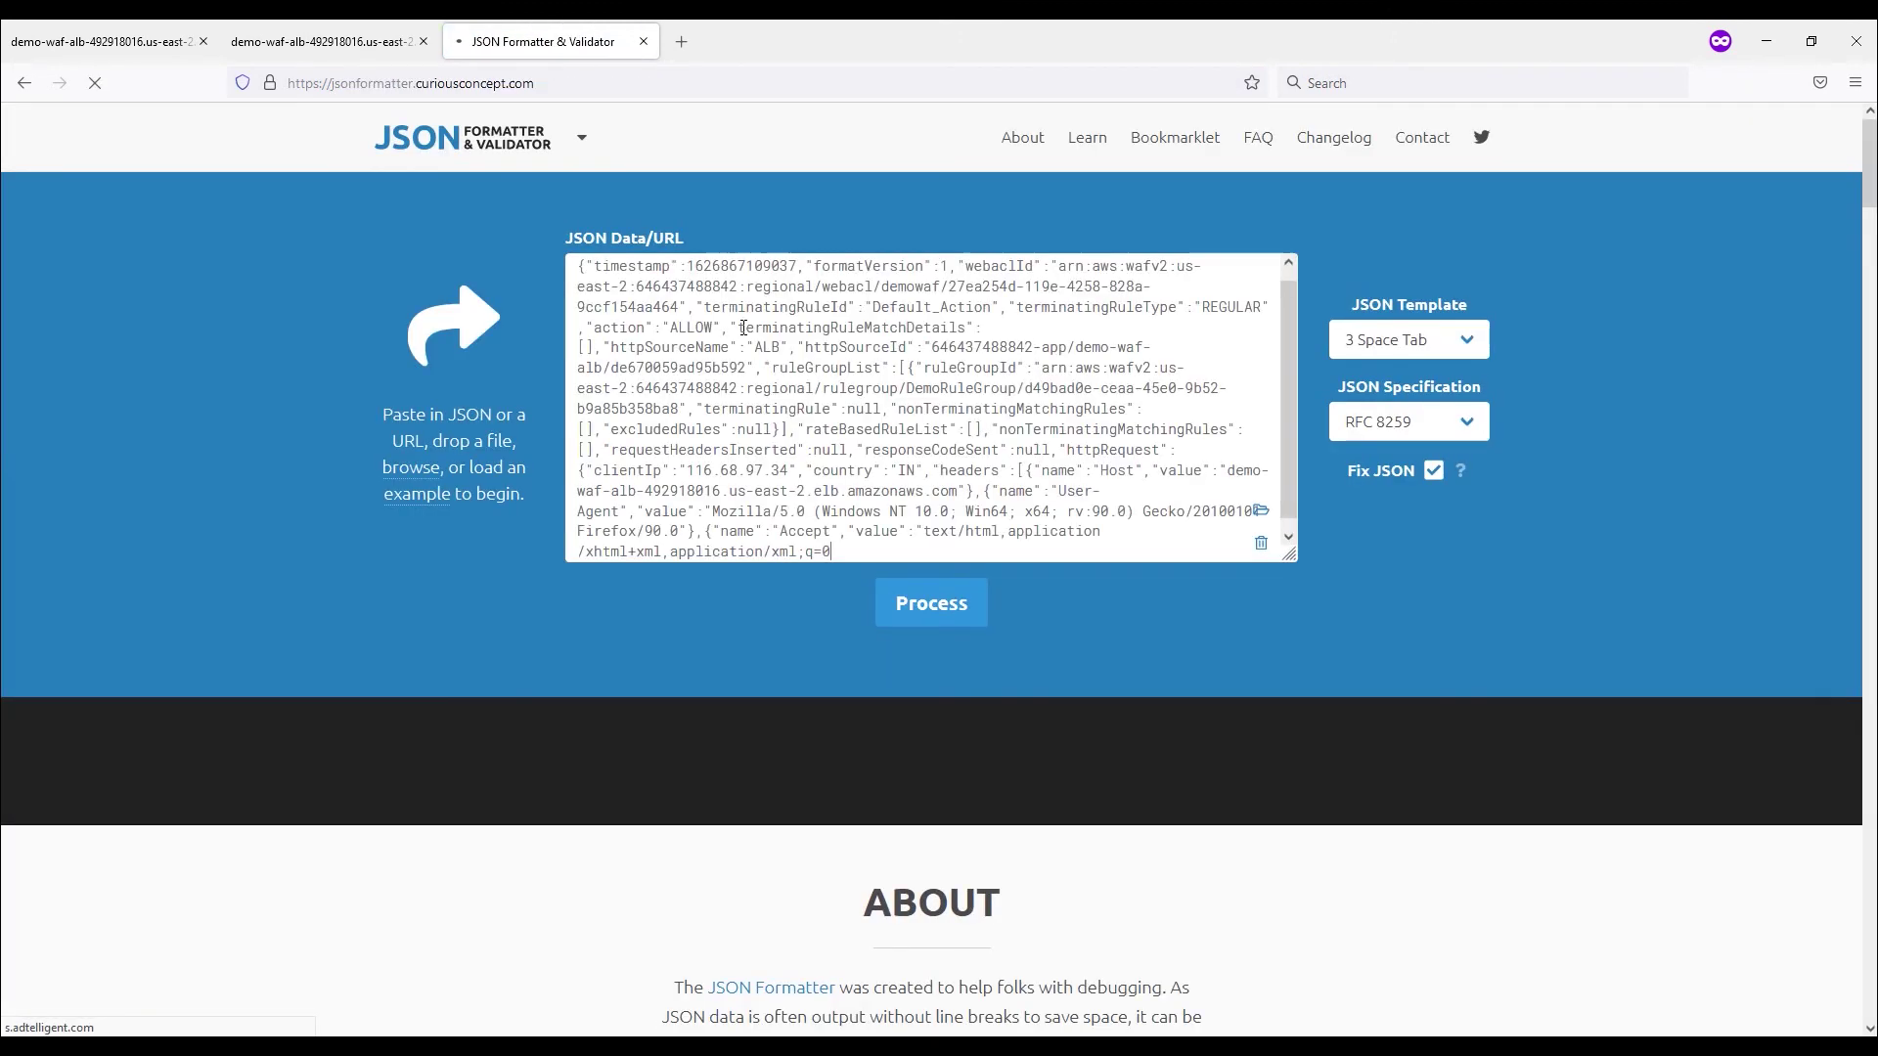
click(934, 606)
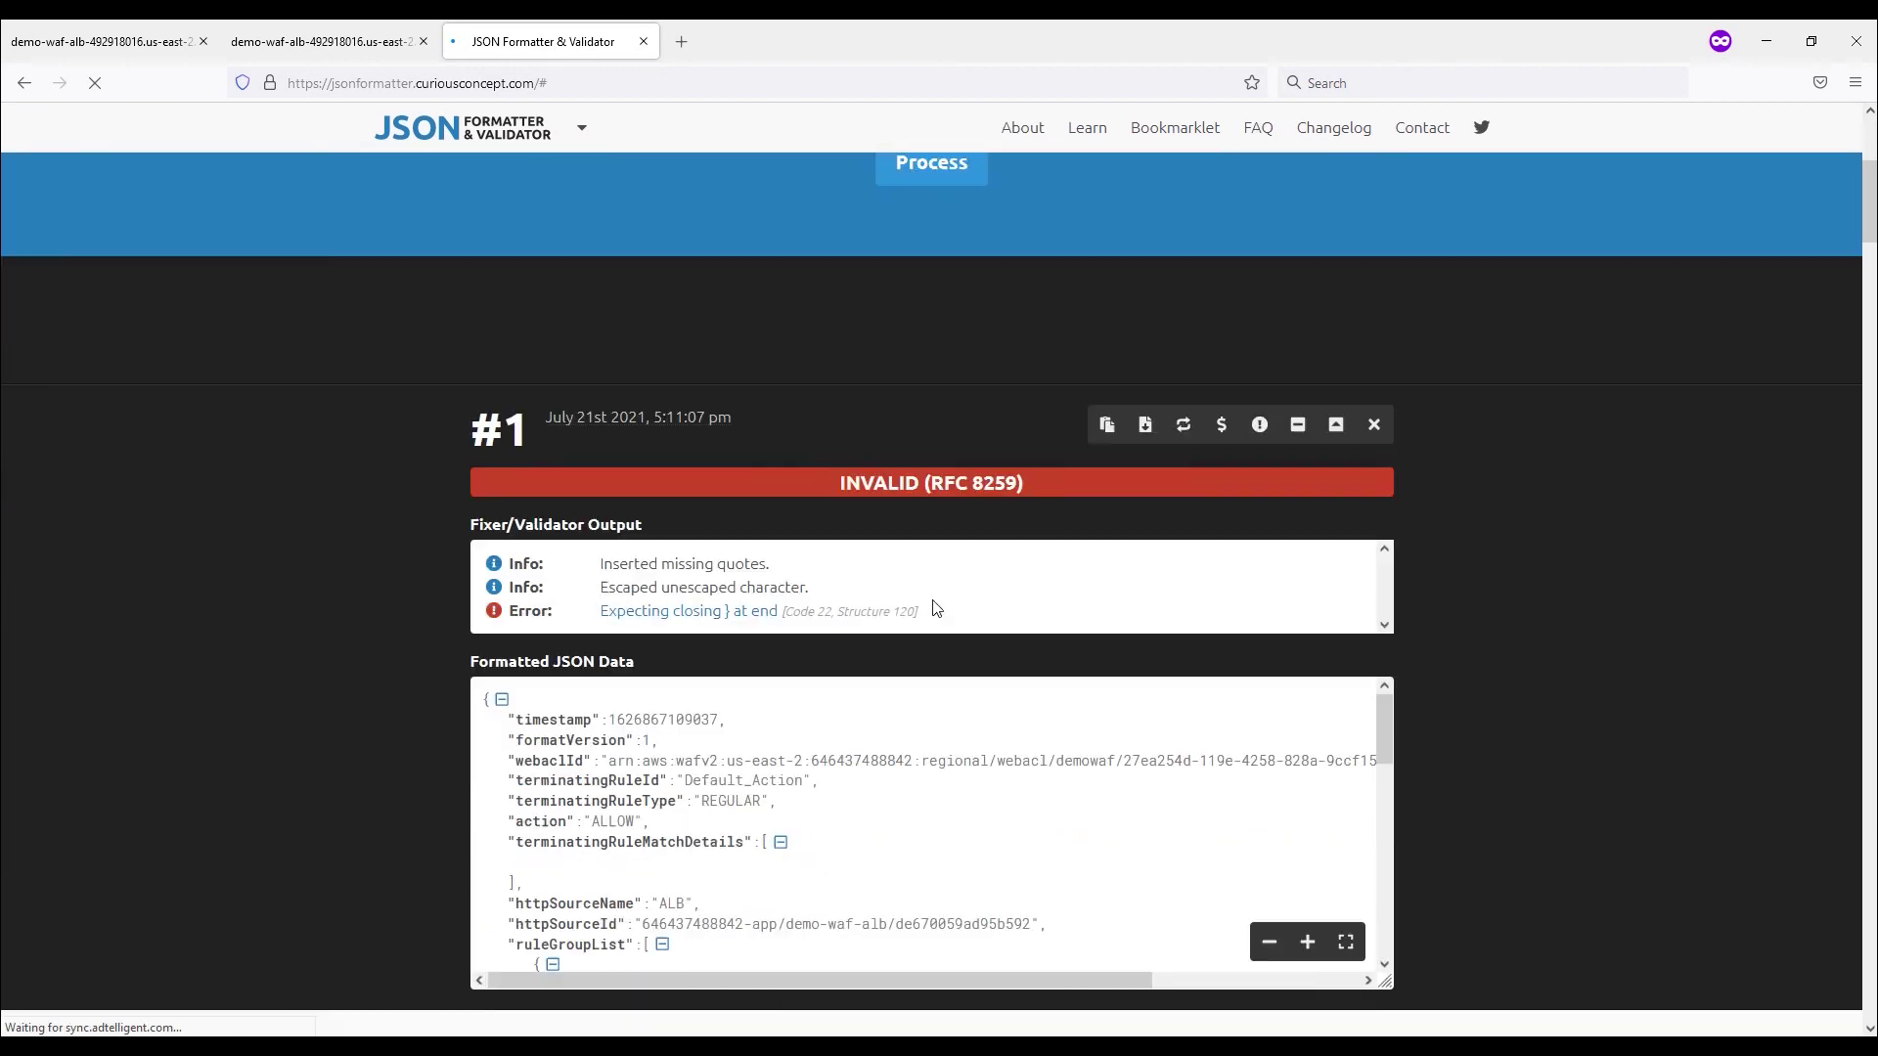
scroll(513, 620, down, 4)
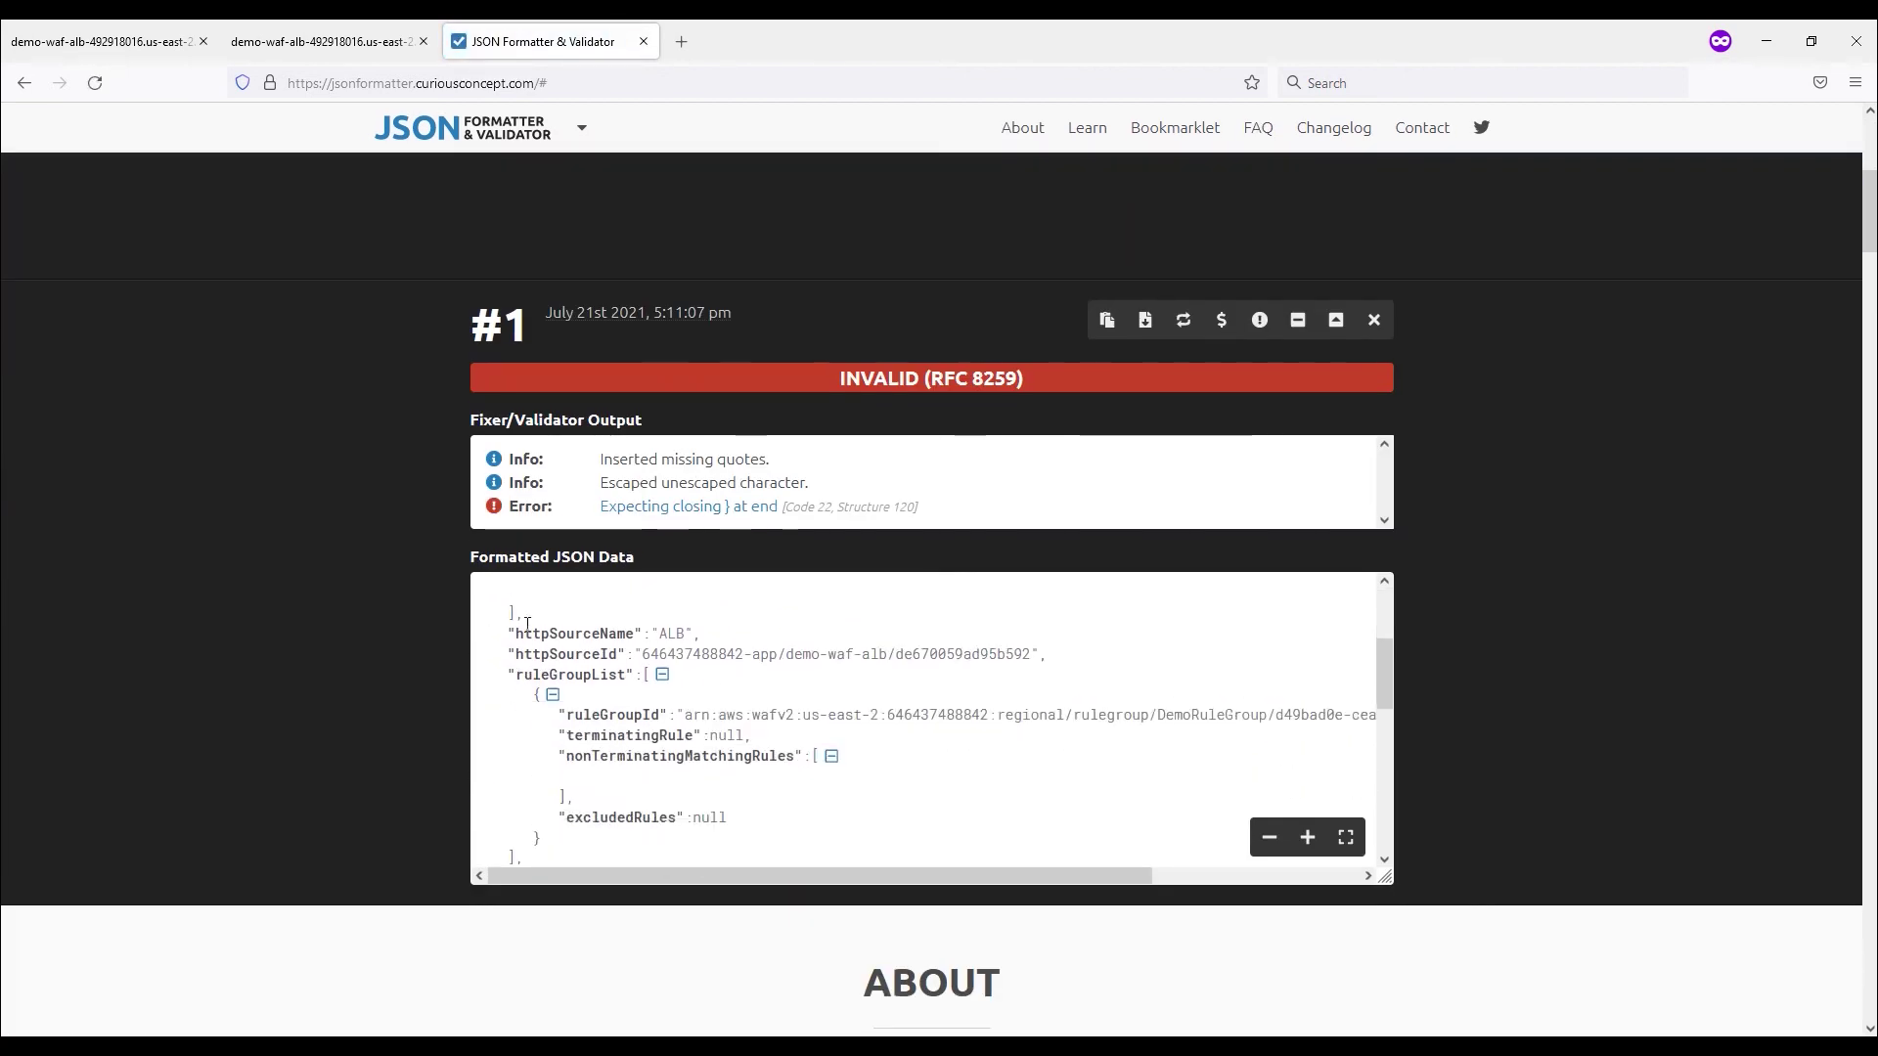
scroll(698, 617, up, 4)
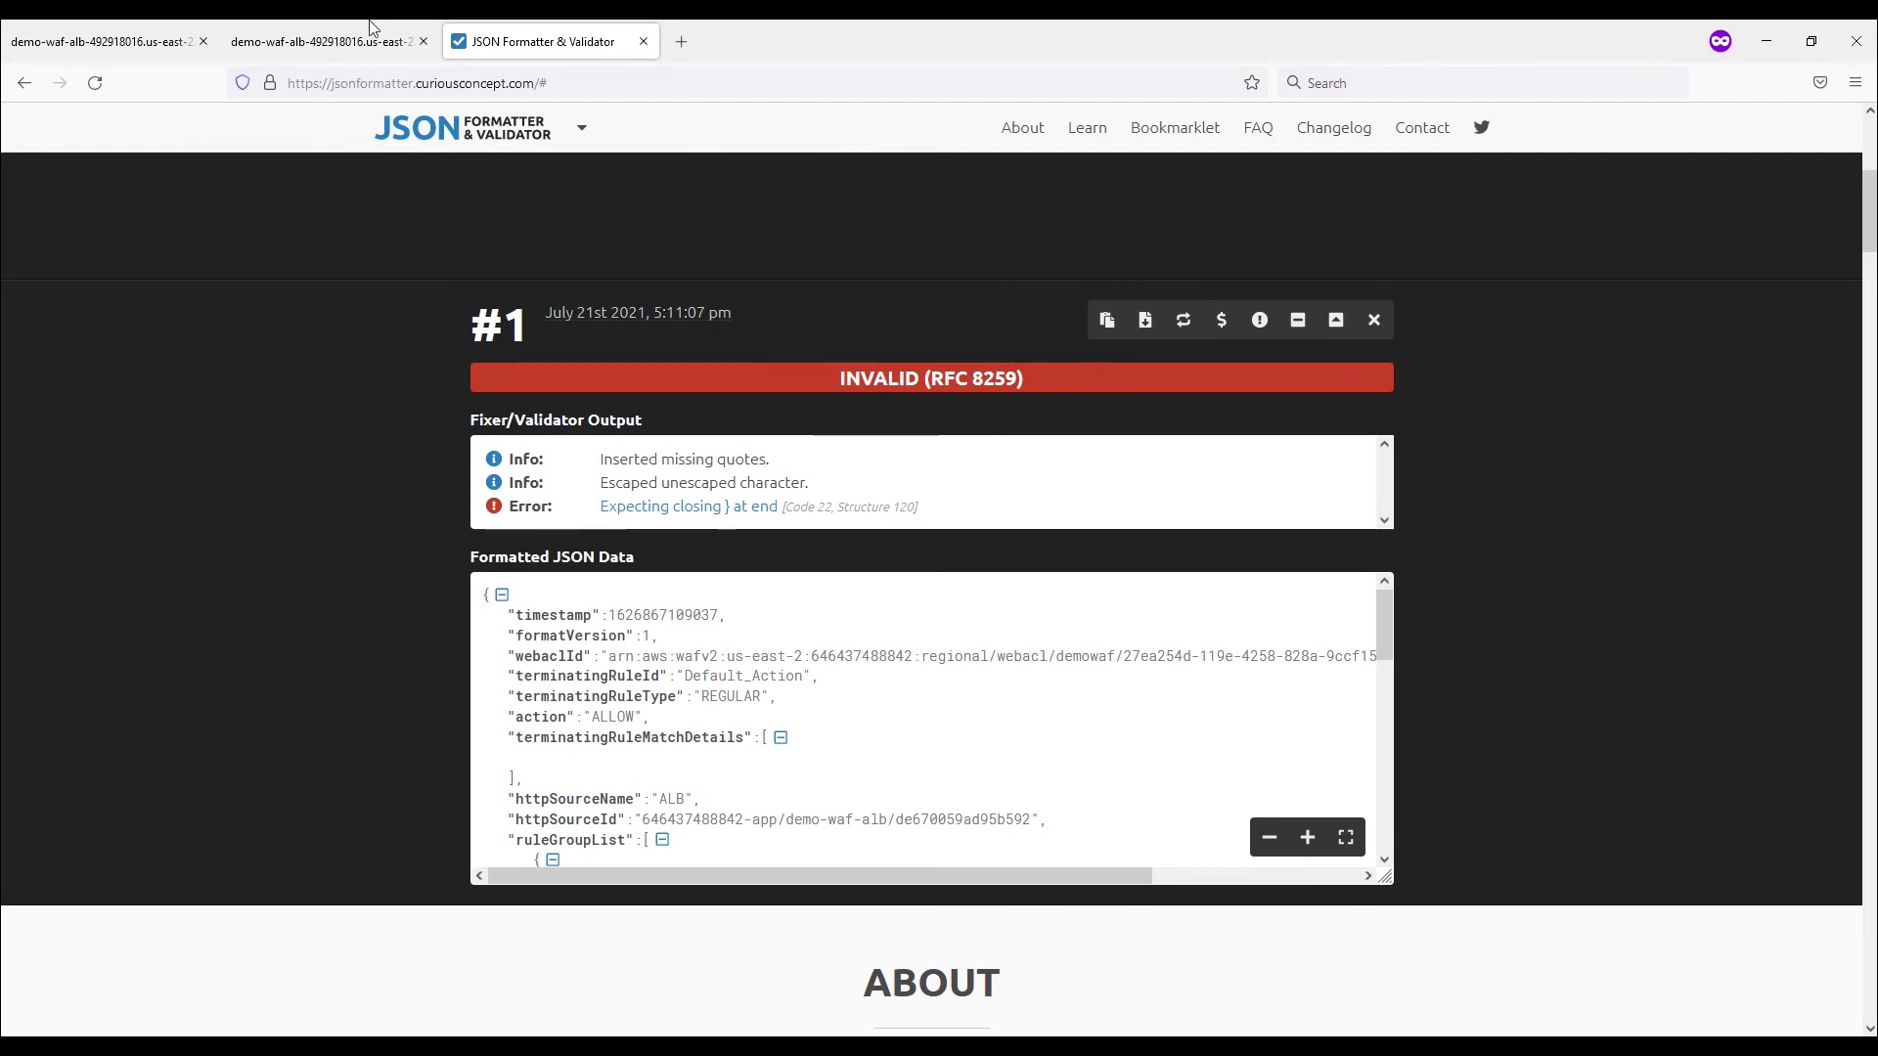
Step: Minimize the formatter window, close the log file in Notepad, and open the Web ACLs list in the AWS WAF console
click(1766, 40)
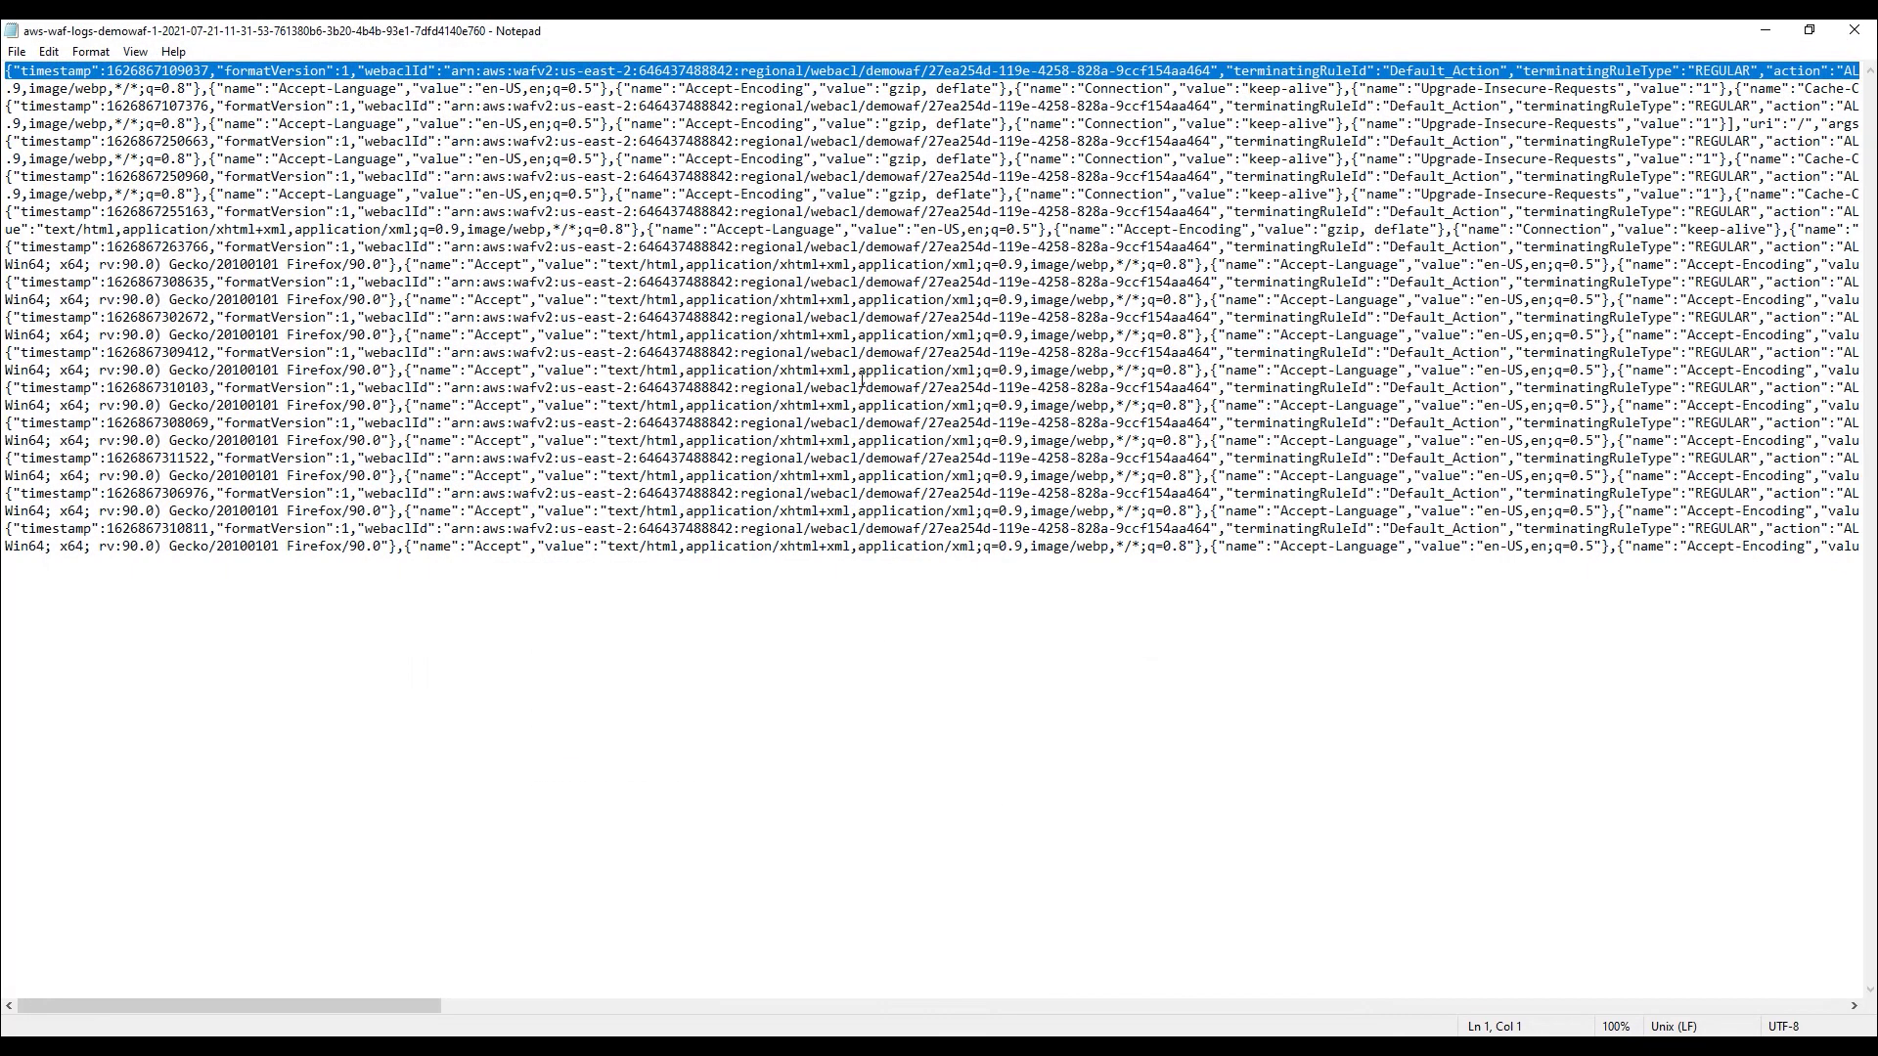
click(1856, 35)
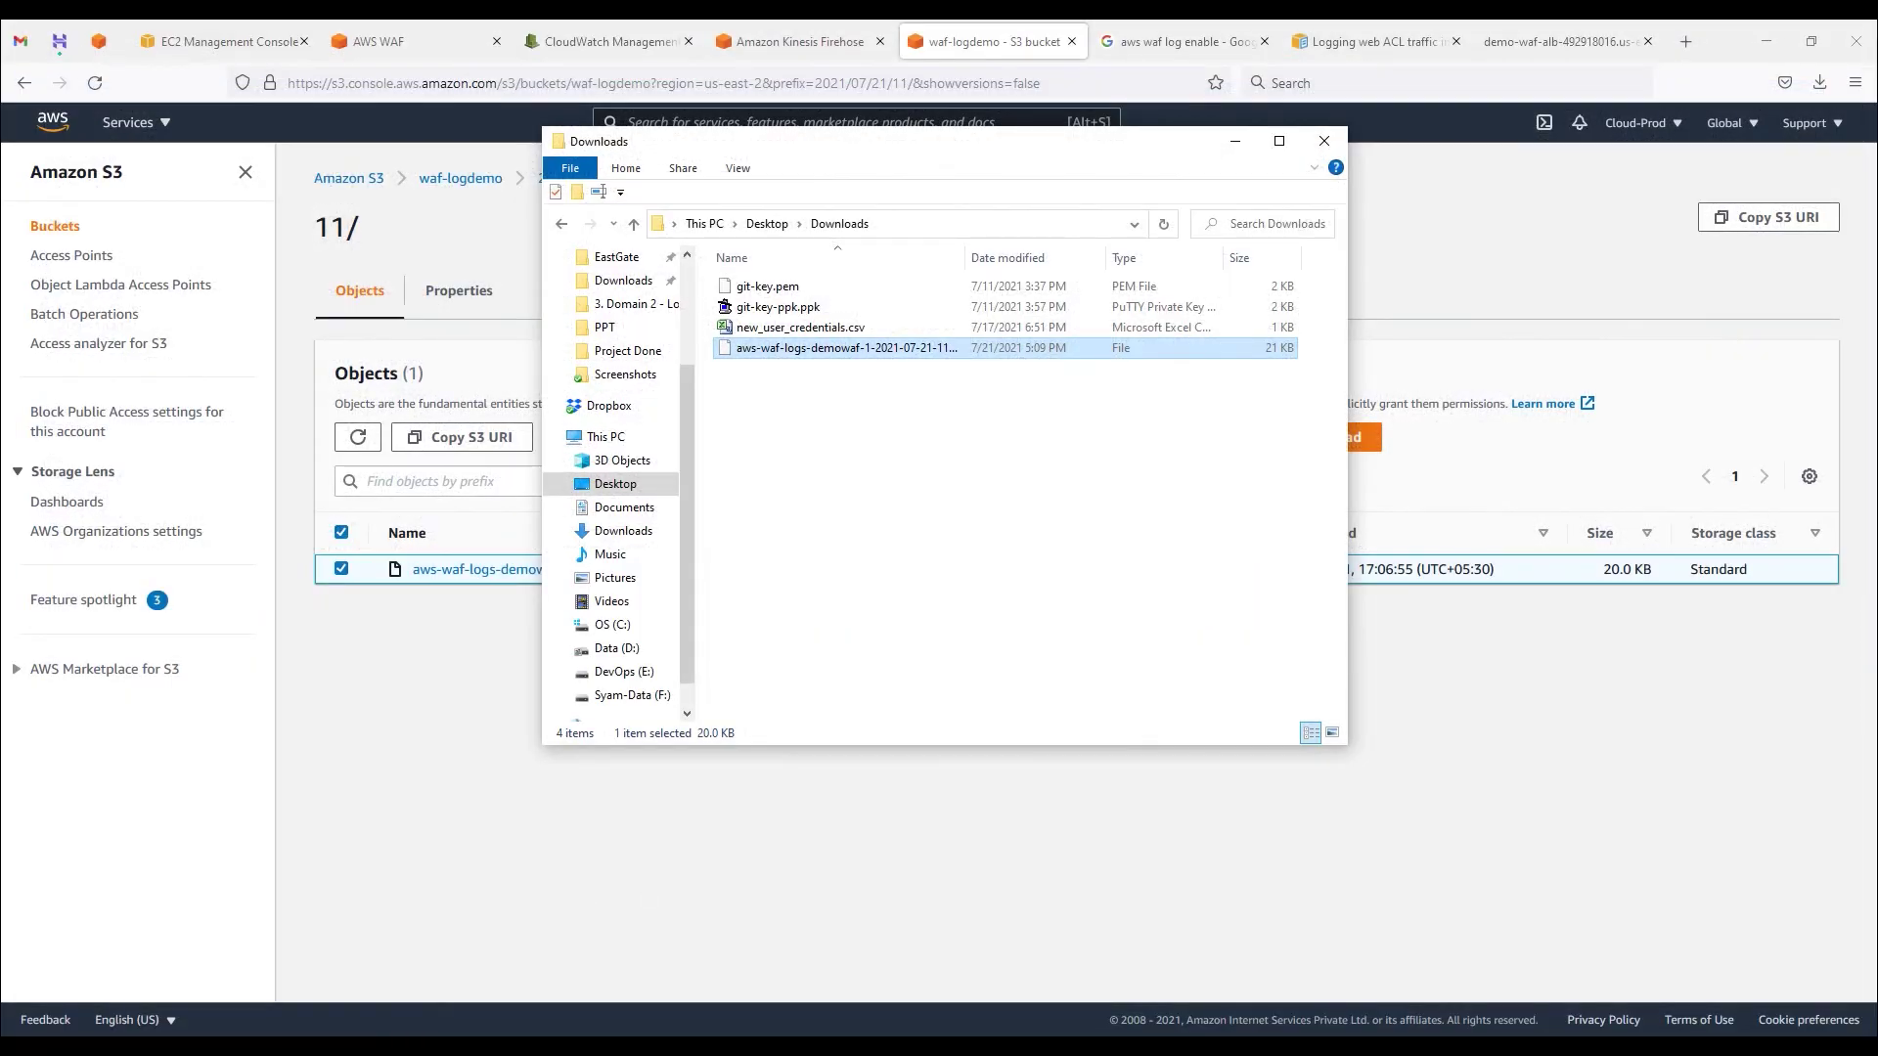
click(403, 860)
click(381, 41)
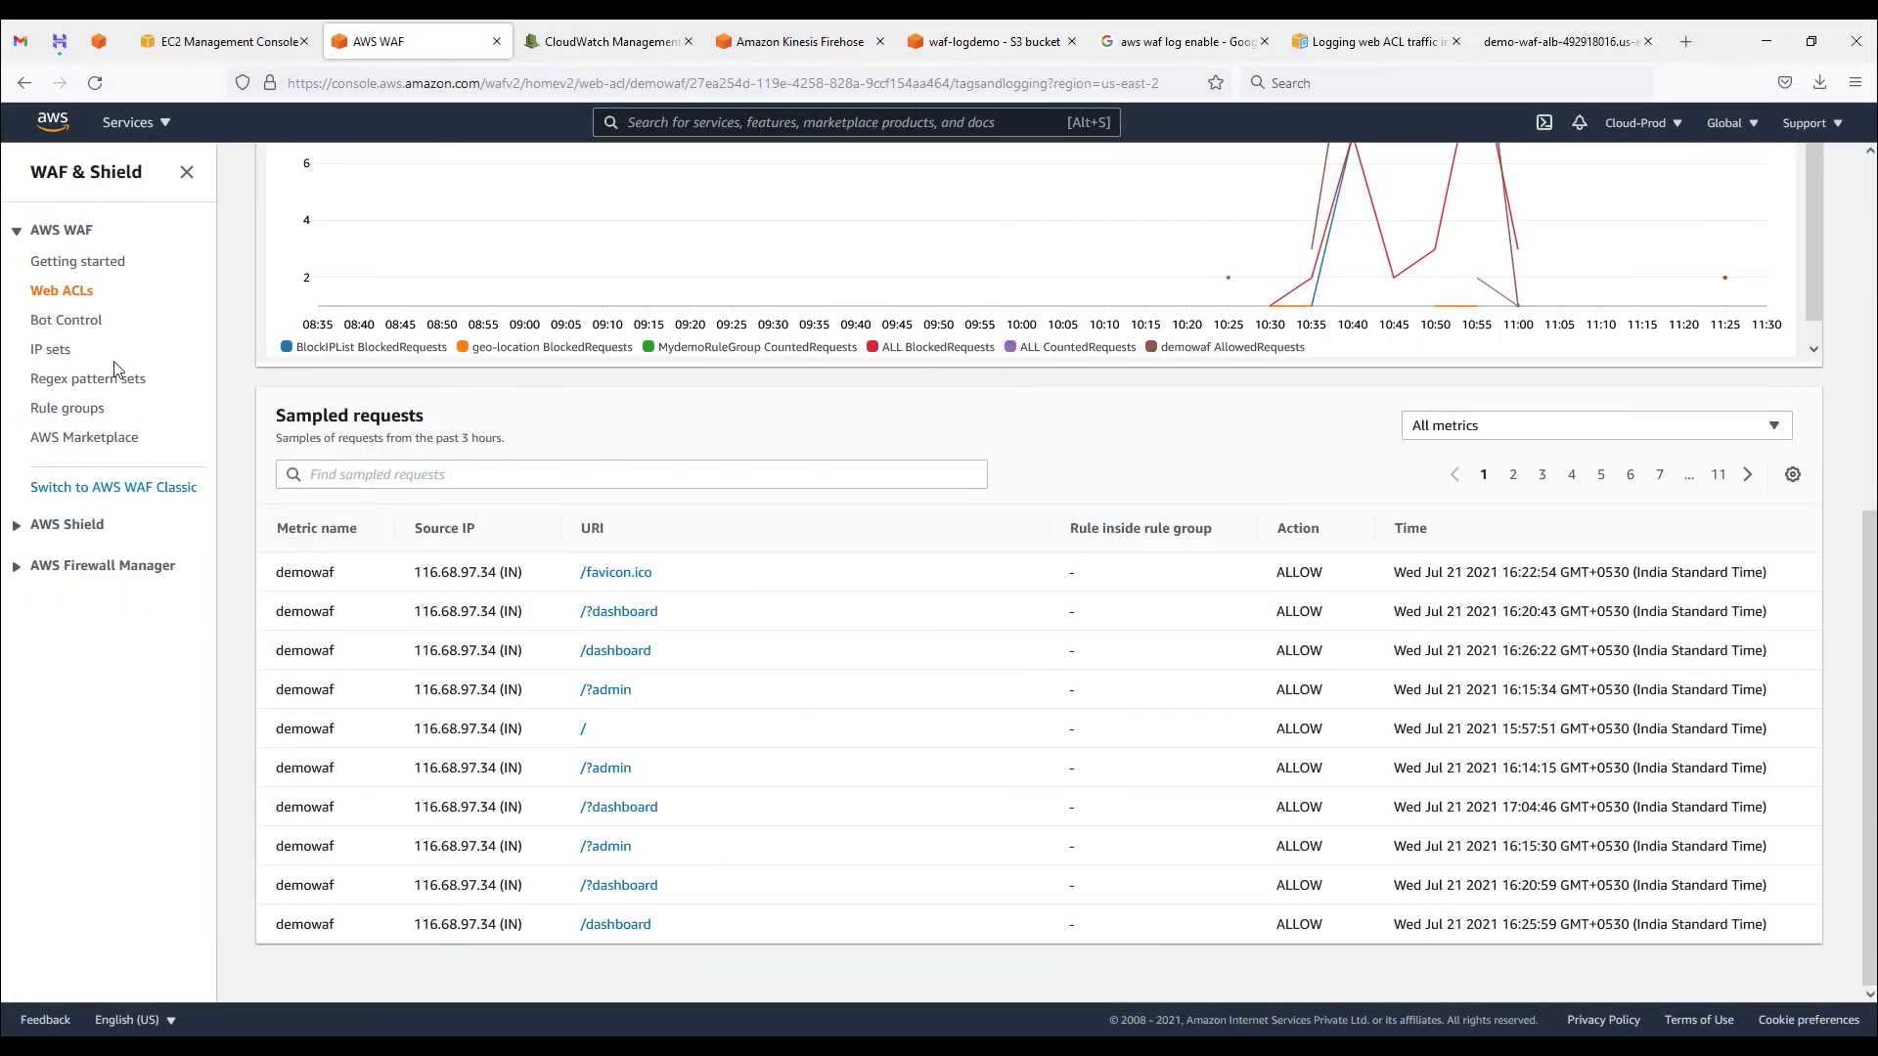
click(67, 293)
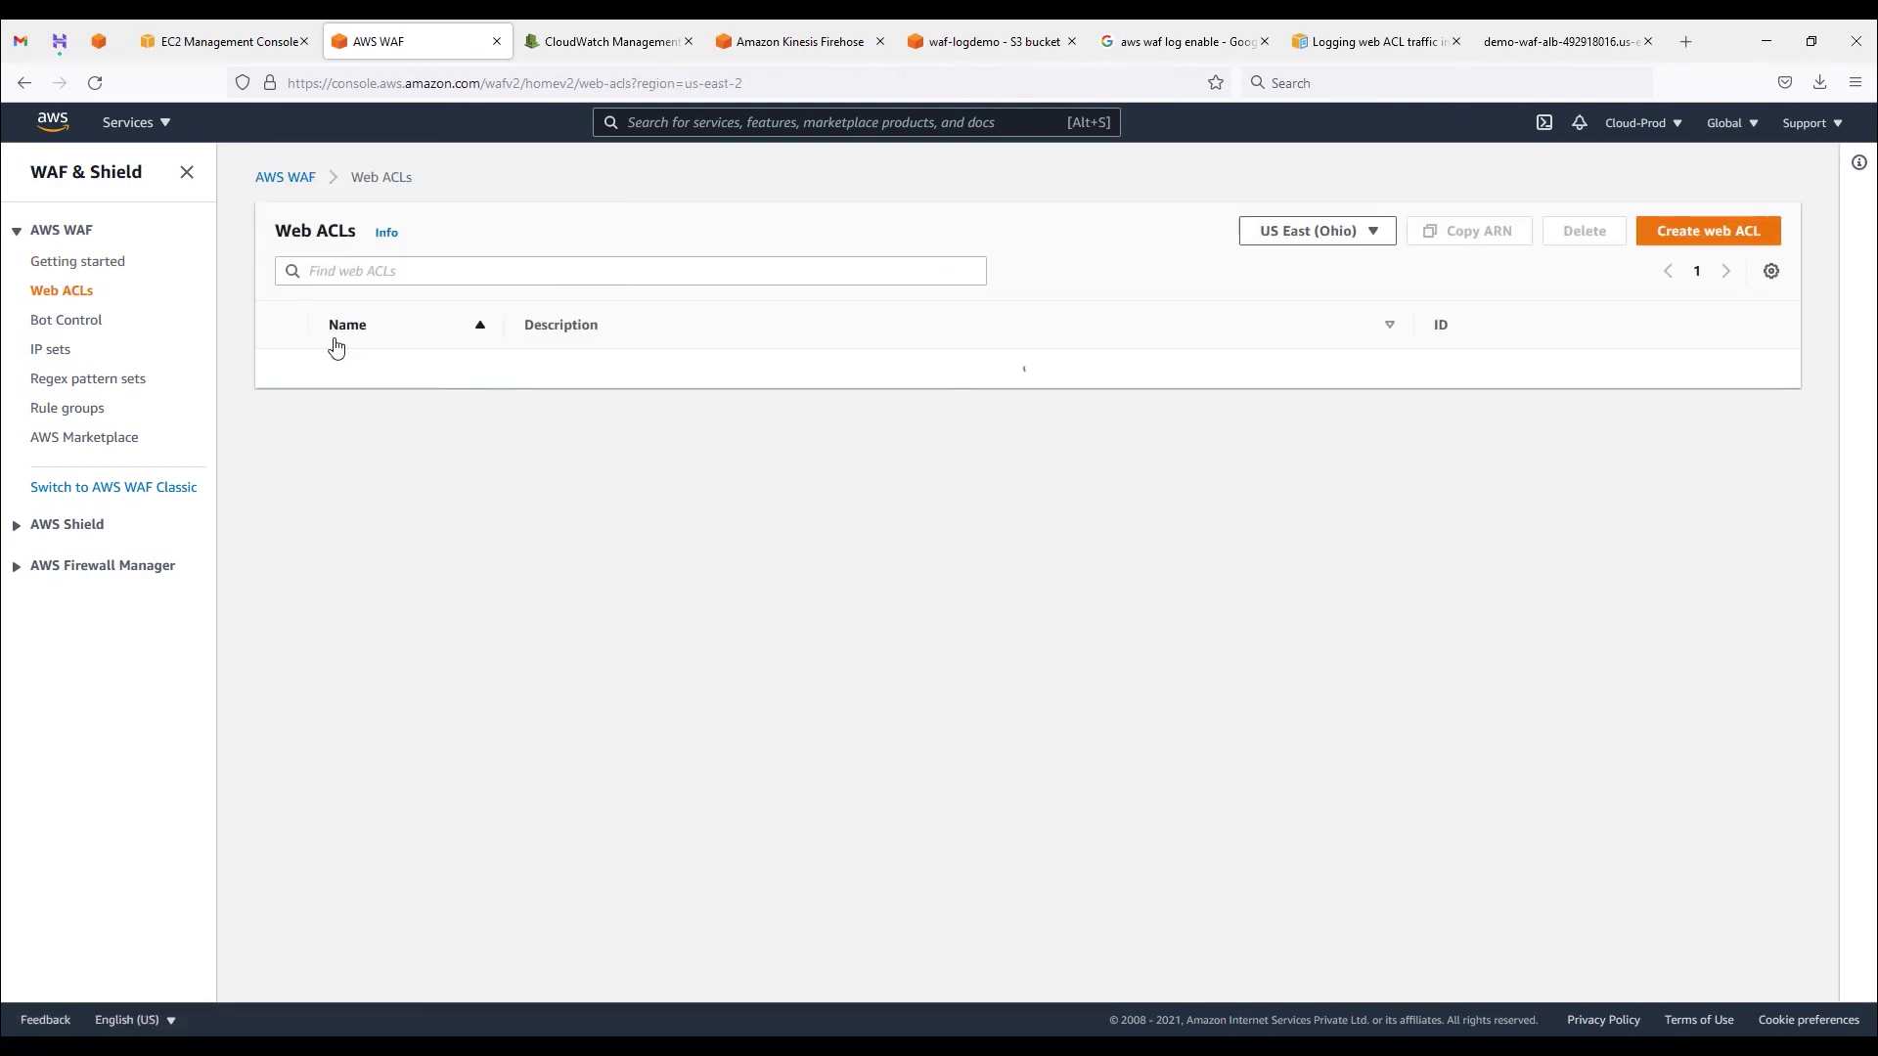